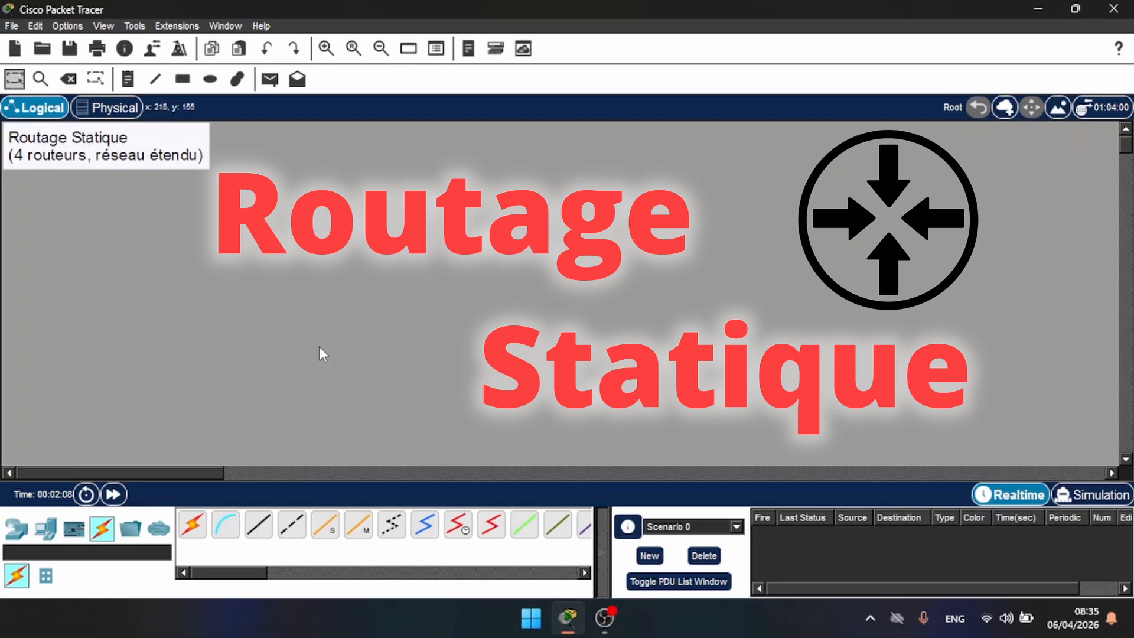
Place four 2911 routers side by side across the upper part of the workspace.
left_click(19, 530)
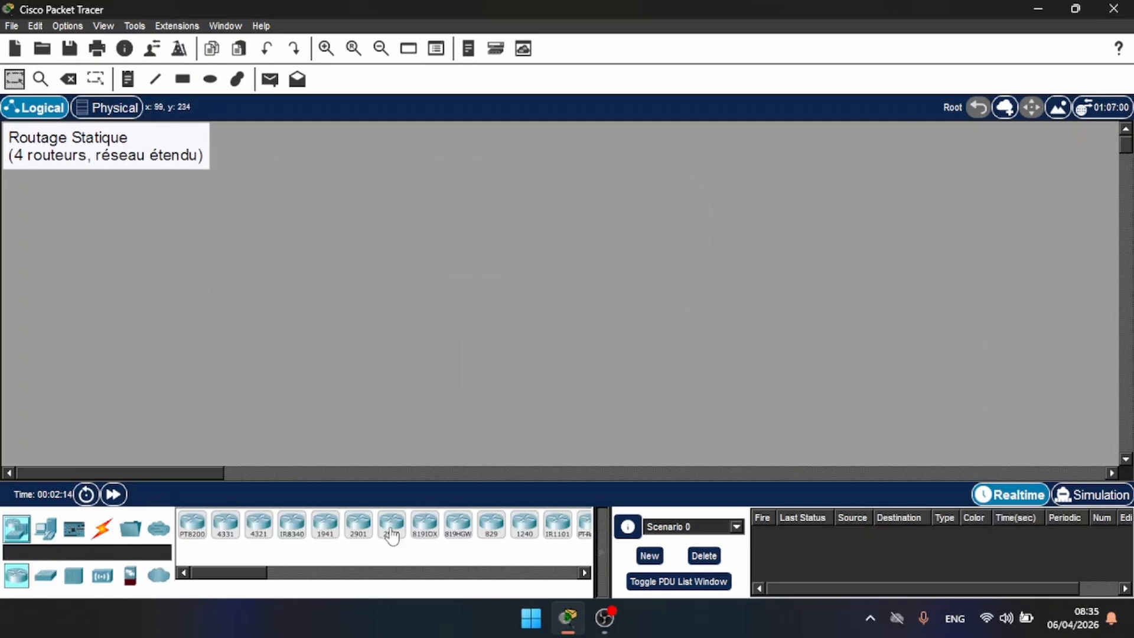
left_click_drag(392, 527, 393, 532)
left_click(287, 175)
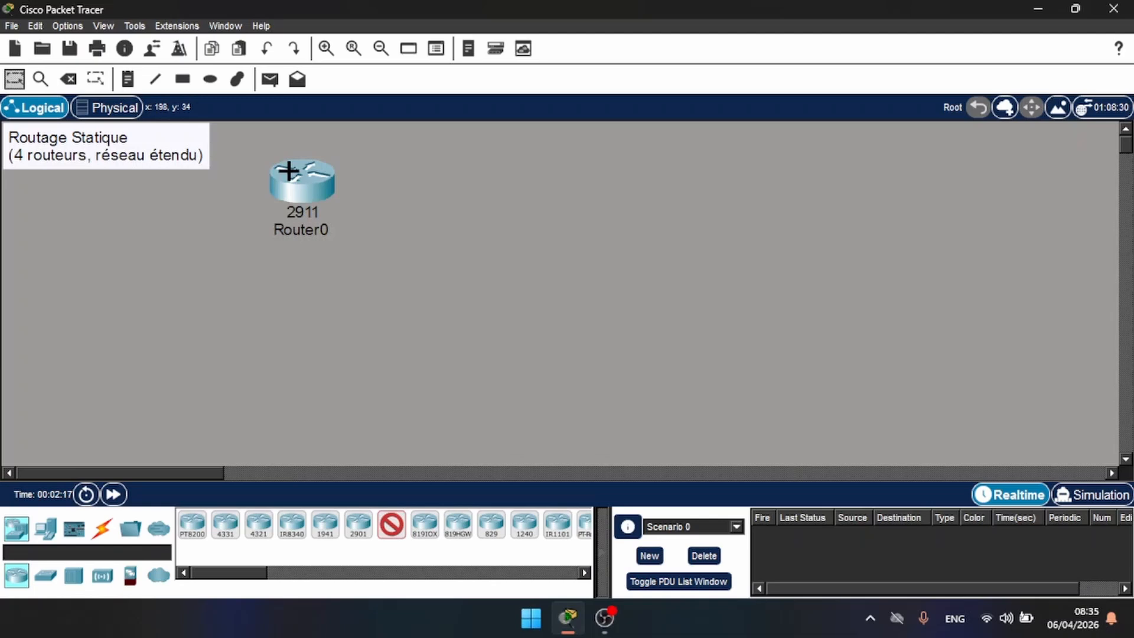
left_click(543, 177)
left_click(731, 198)
left_click(984, 198)
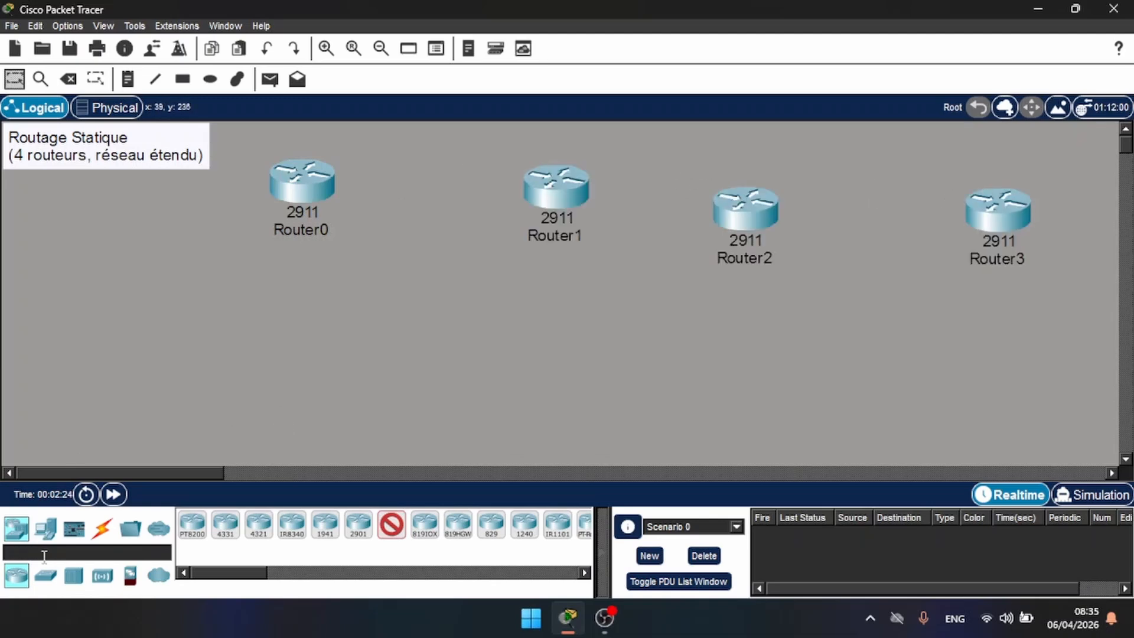
Place two 2960-24TT switches, one below Router0 and one below Router3.
left_click(45, 576)
left_click(192, 524)
left_click(225, 298)
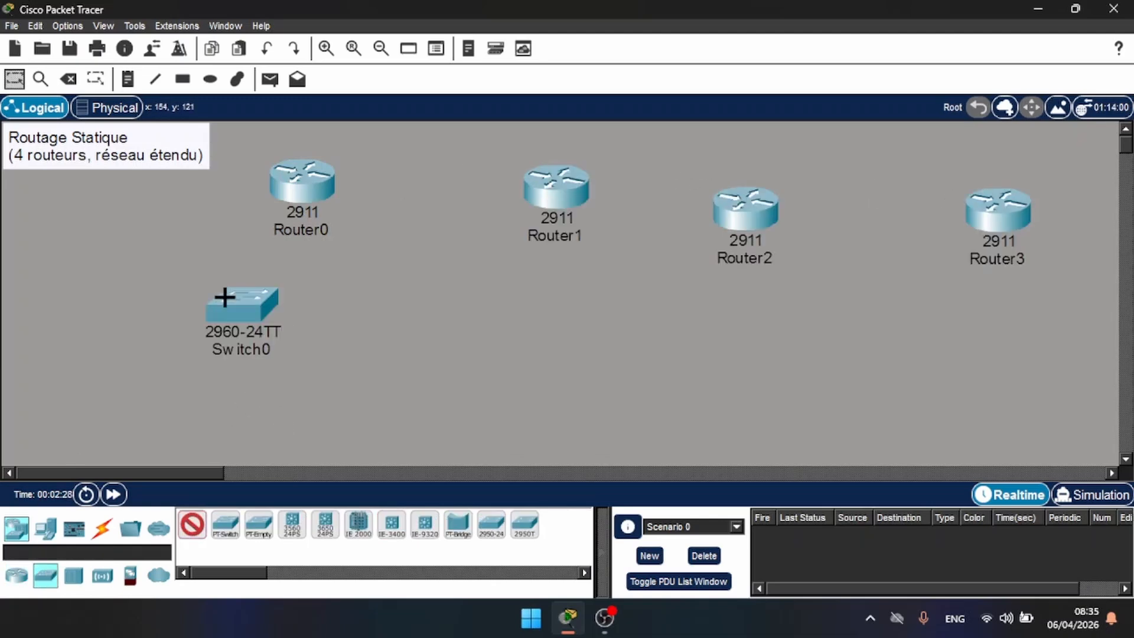
left_click(1011, 302)
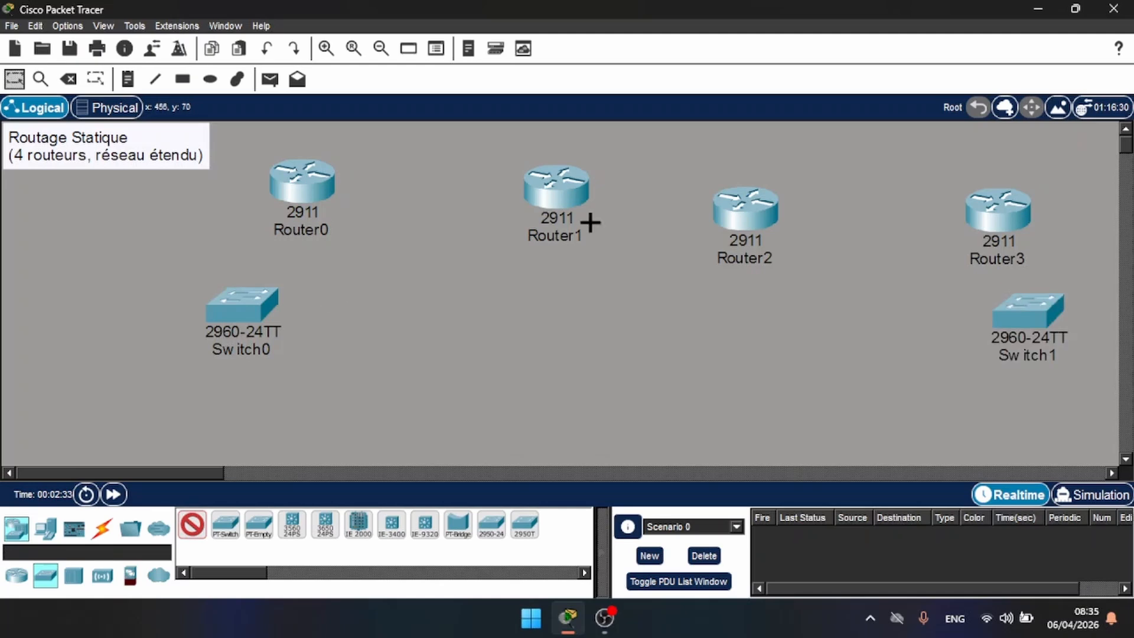
Place two PCs, one below each switch, and return to the selection tool.
left_click(46, 529)
left_click(192, 524)
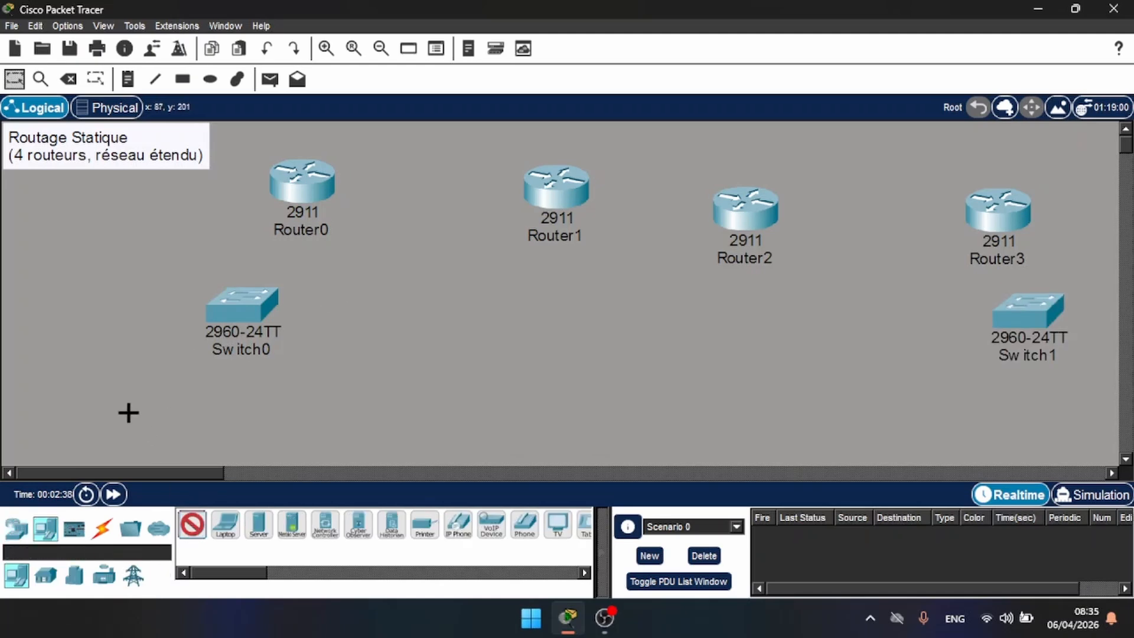
left_click(141, 422)
left_click(957, 411)
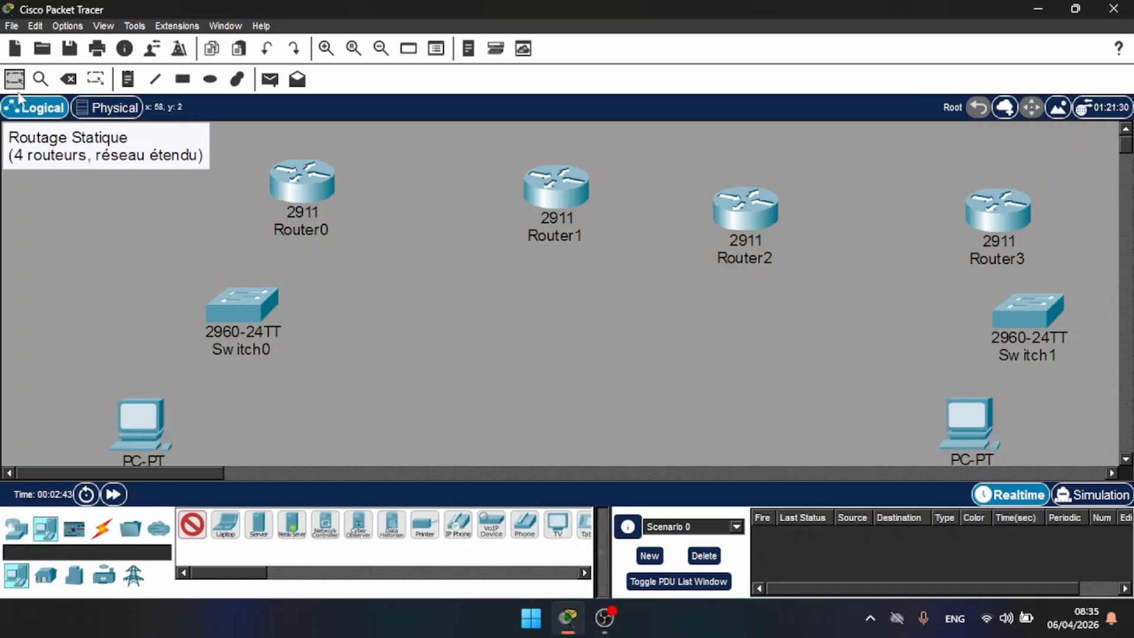
left_click(92, 261)
key("ctrl+z")
left_click(15, 85)
Rename the four routers R1, R2, R3 and R4 in order.
left_click(304, 230)
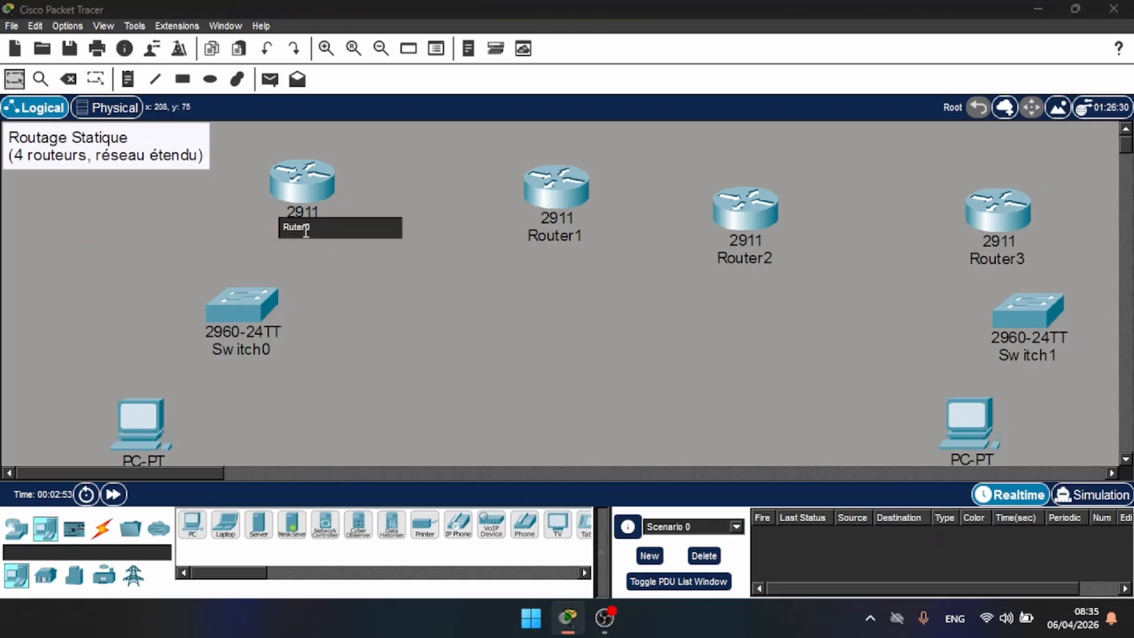
type("R1")
left_click(539, 234)
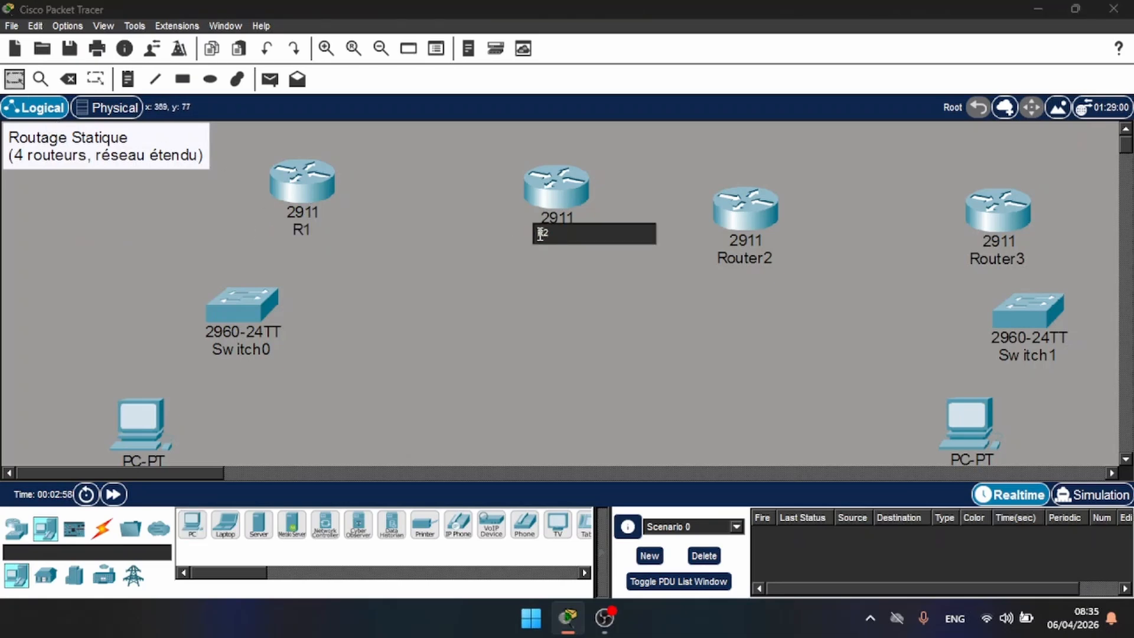
left_click(732, 261)
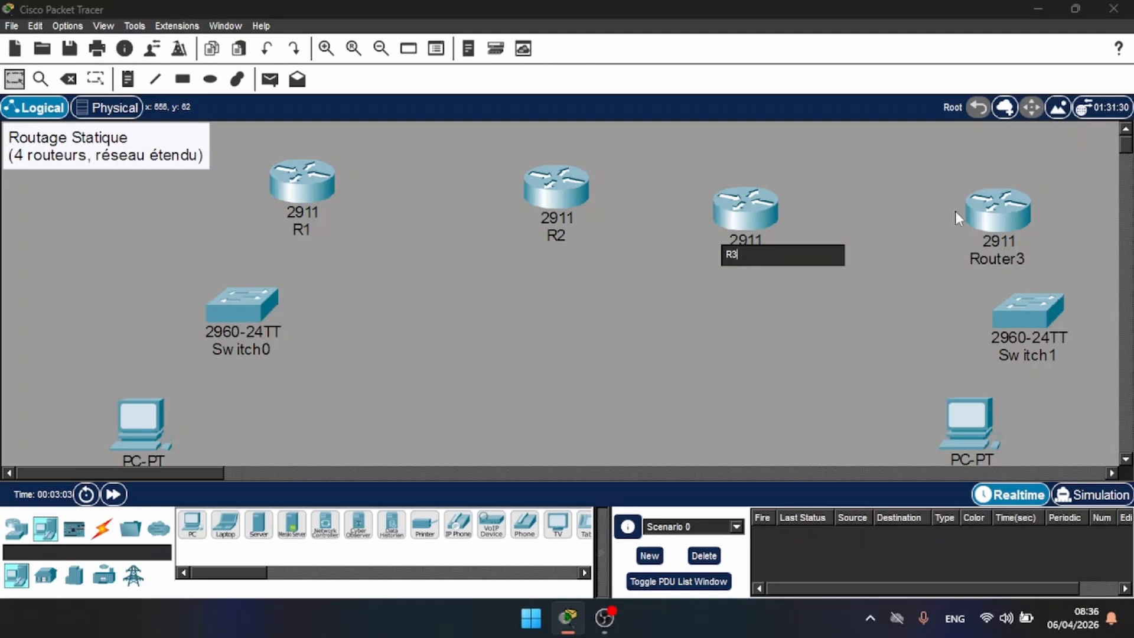
left_click(985, 258)
left_click(896, 264)
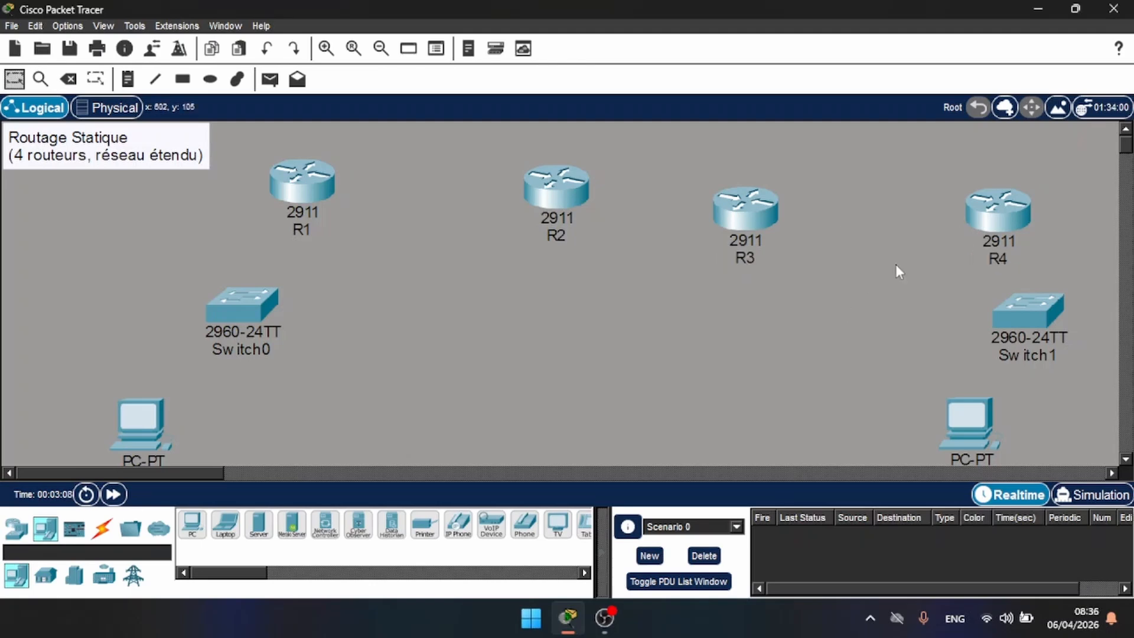
Rearrange routers R1 to R4 into an evenly spaced row near the top of the workspace.
left_click_drag(1001, 212, 994, 180)
left_click_drag(745, 211, 734, 171)
left_click_drag(556, 189, 519, 172)
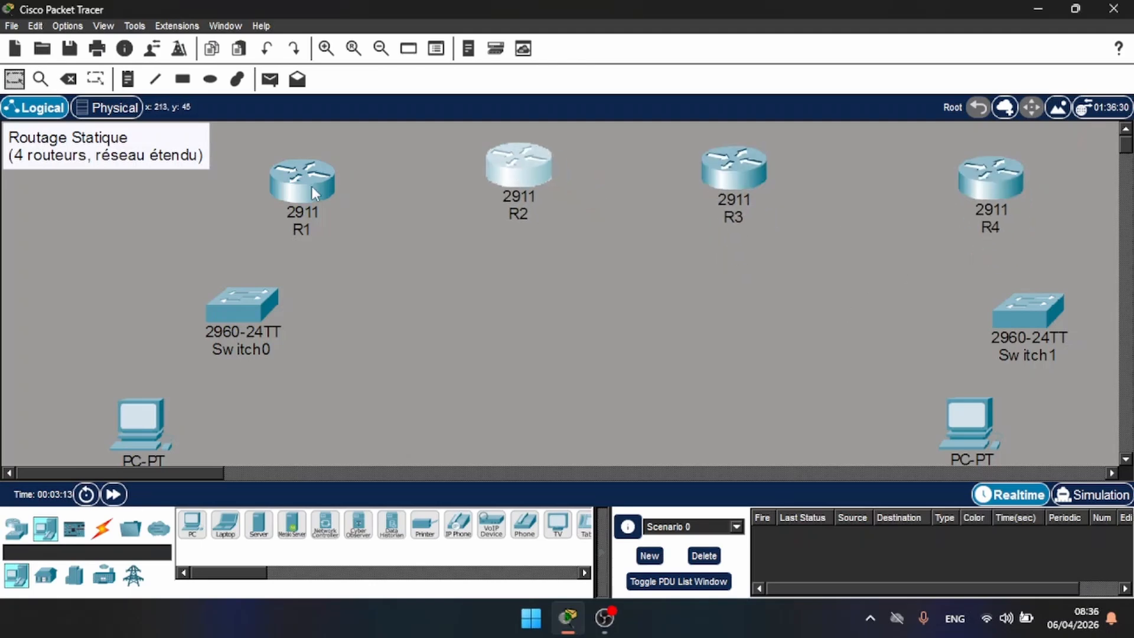
left_click_drag(312, 186, 285, 165)
left_click_drag(753, 164, 761, 161)
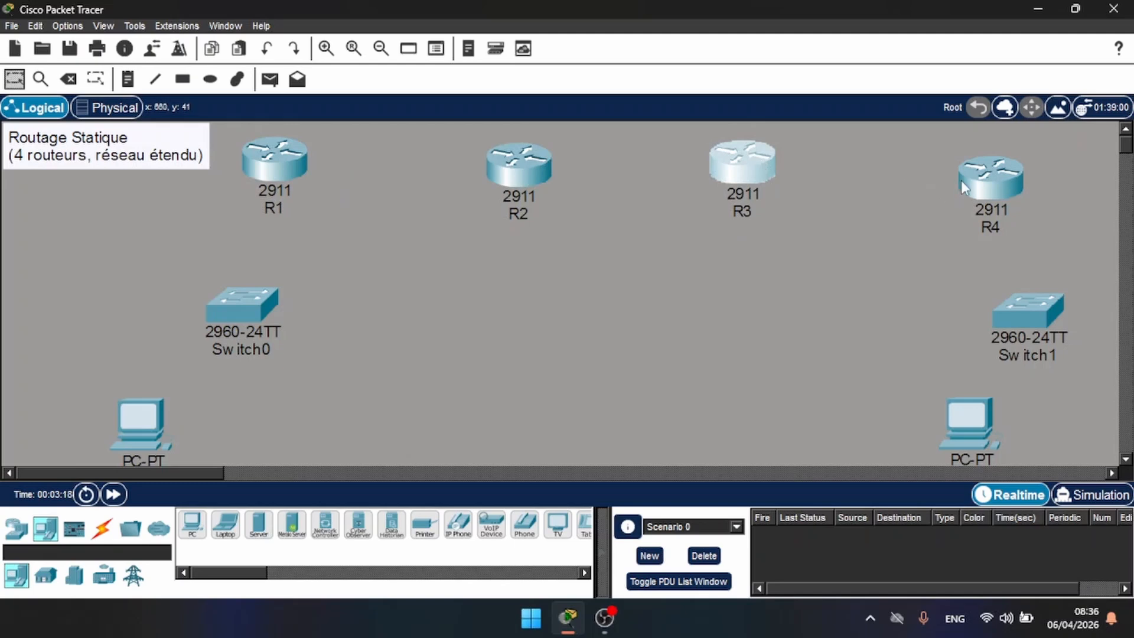
left_click_drag(962, 180, 963, 168)
Reposition the two switches under R1 and R4, and move both PCs inward below them.
left_click_drag(1018, 299, 986, 288)
left_click_drag(975, 403, 928, 407)
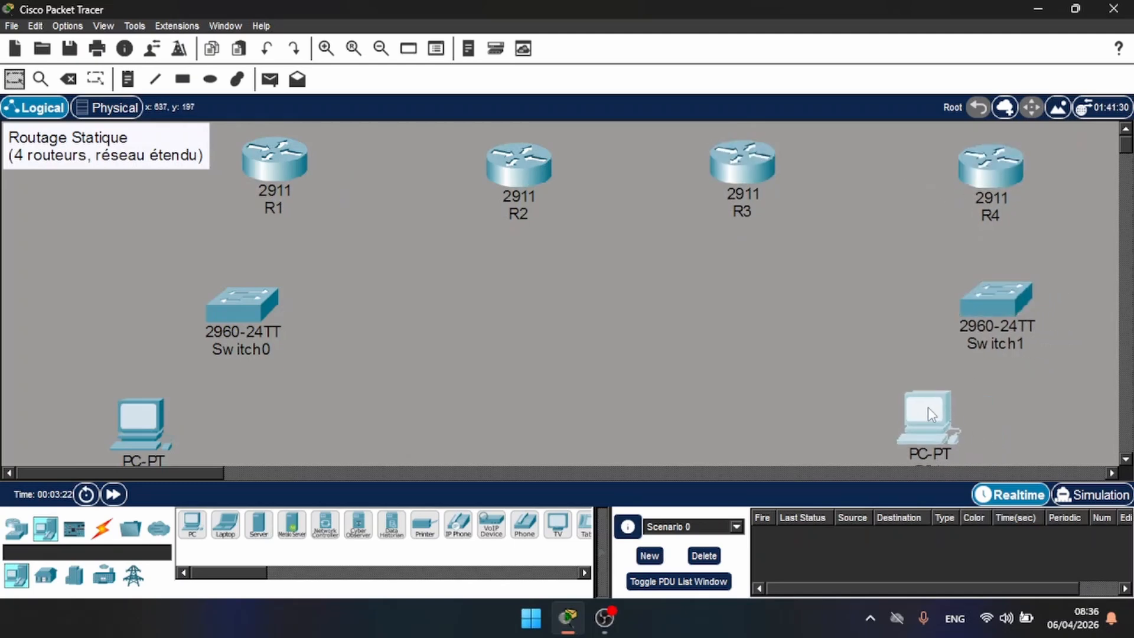
left_click_drag(242, 301, 249, 282)
left_click_drag(140, 420, 301, 415)
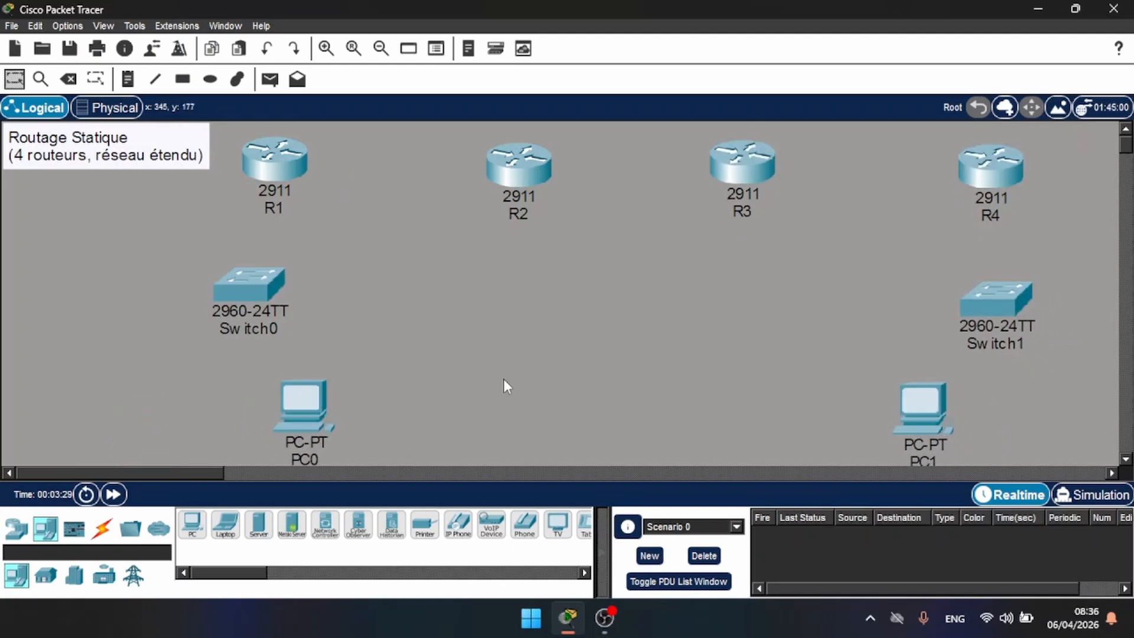
Power off R1, install an HWIC-2T serial module in its leftmost slot, and power it back on.
left_click(271, 157)
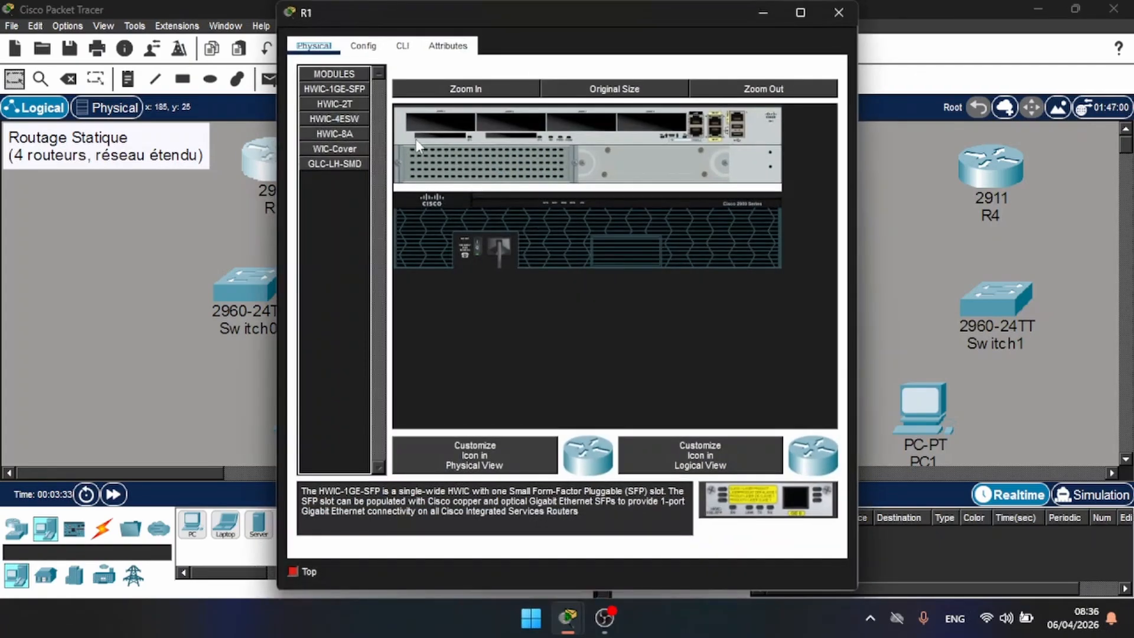
left_click(477, 245)
left_click_drag(325, 106, 445, 129)
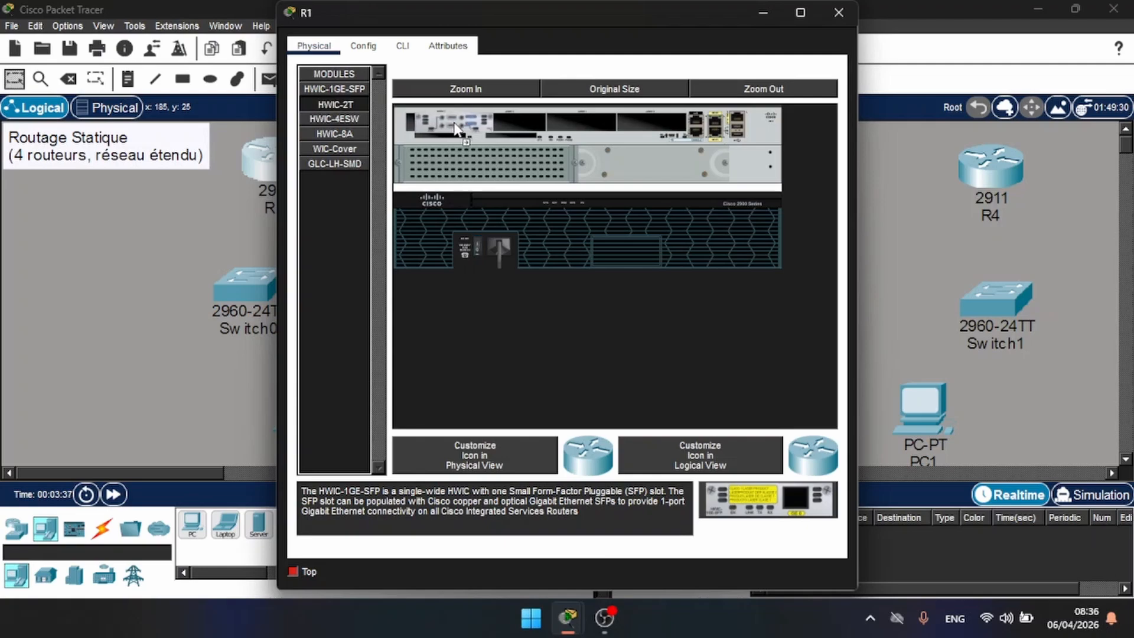
left_click(478, 245)
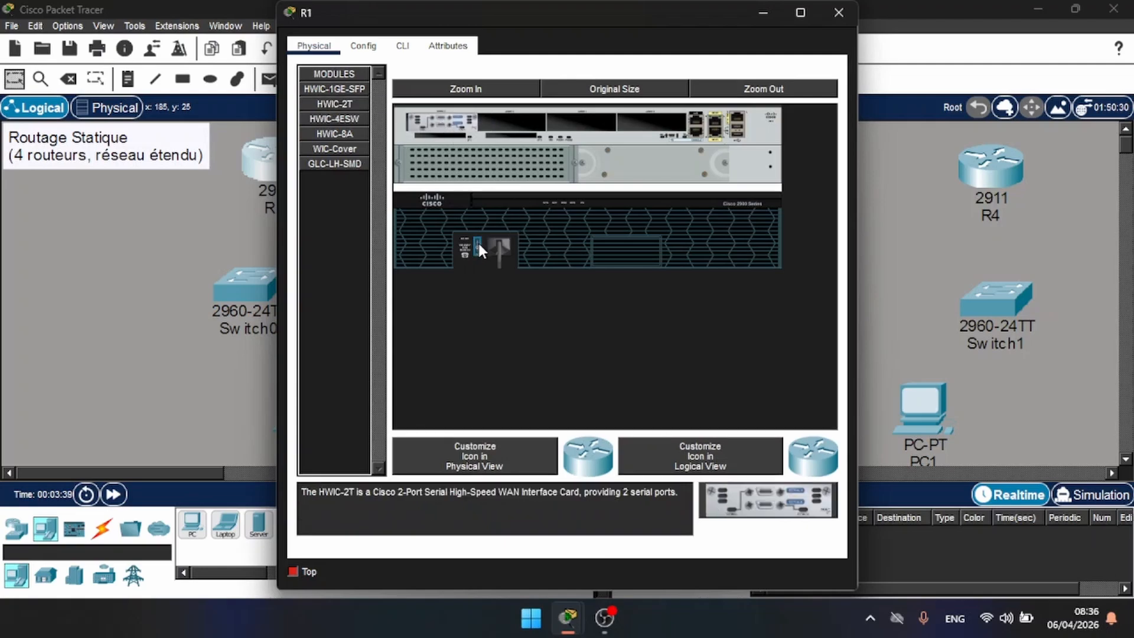
left_click(838, 12)
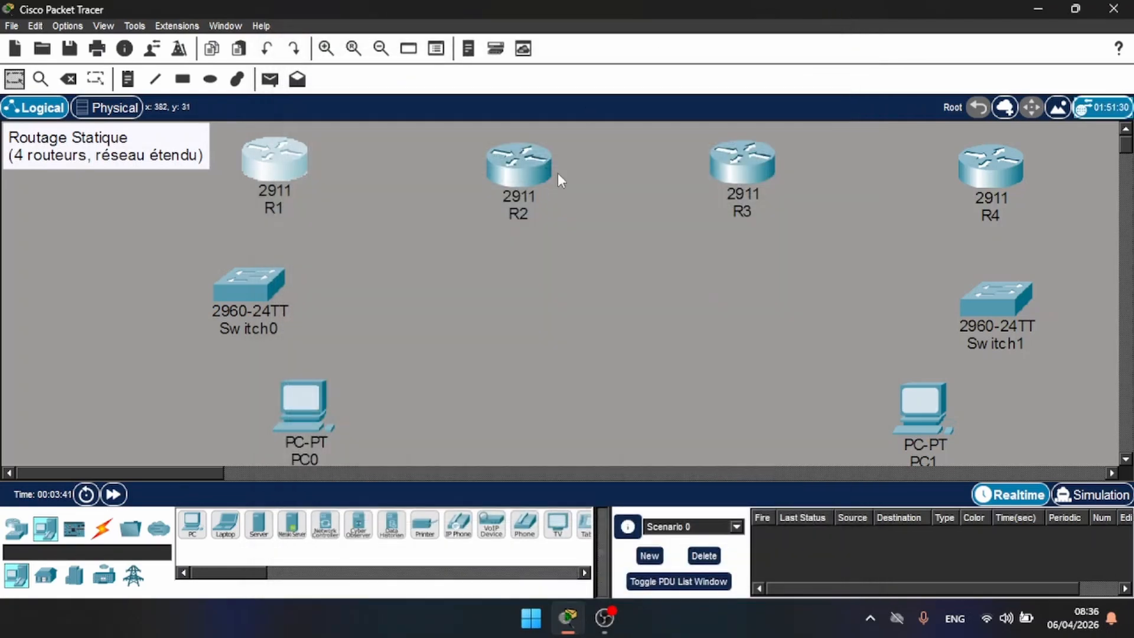
Install an HWIC-2T serial module in R2's leftmost slot with the power off, and turn the router back on.
left_click(533, 155)
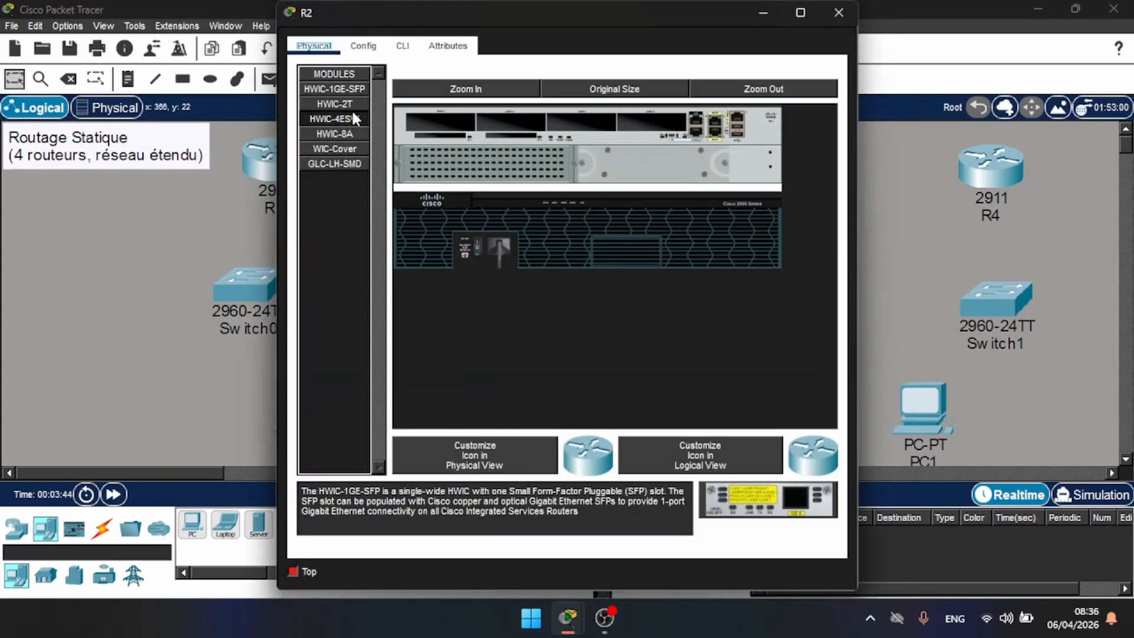
left_click_drag(335, 104, 440, 121)
left_click(476, 246)
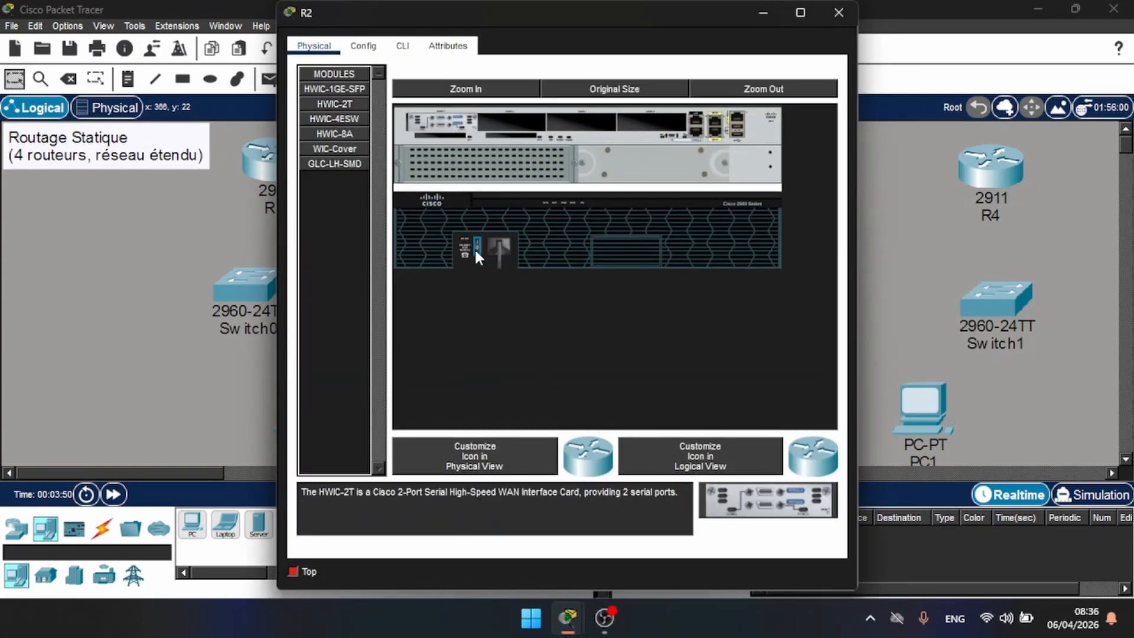
left_click(837, 12)
Power off R3 and install an HWIC-2T serial module in its leftmost slot.
left_click(740, 177)
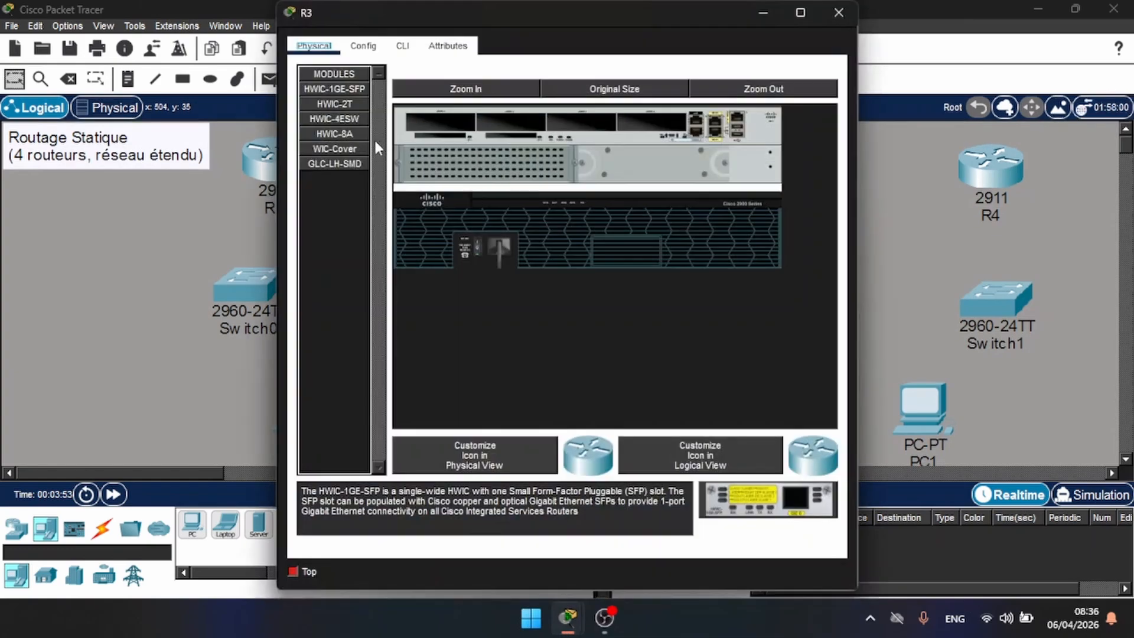
left_click(479, 243)
left_click_drag(334, 104, 440, 121)
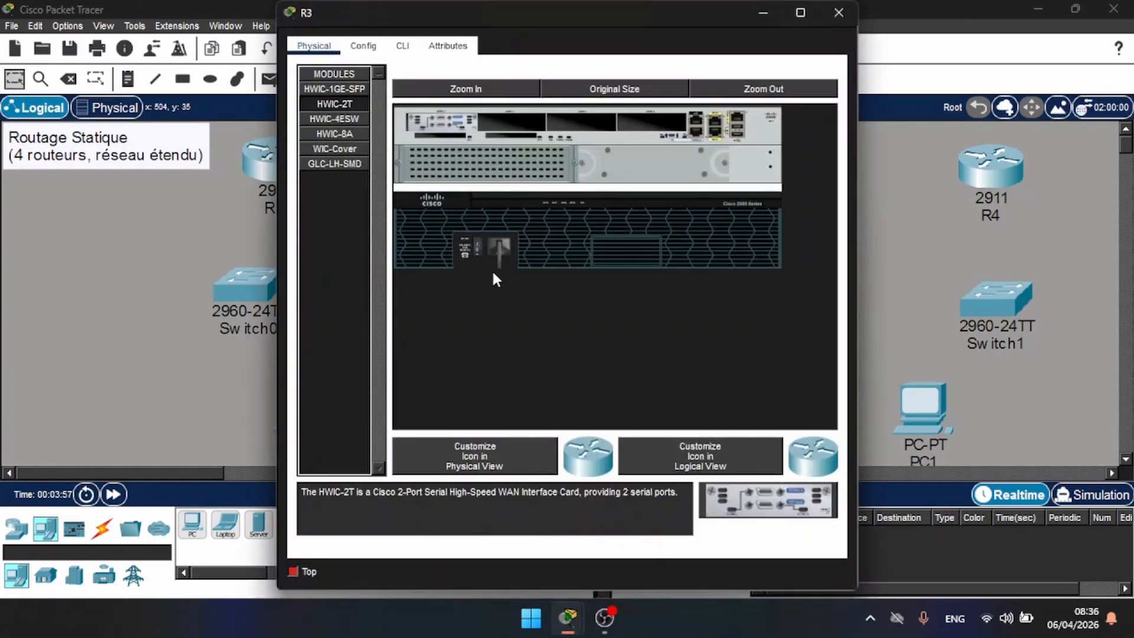
left_click(828, 16)
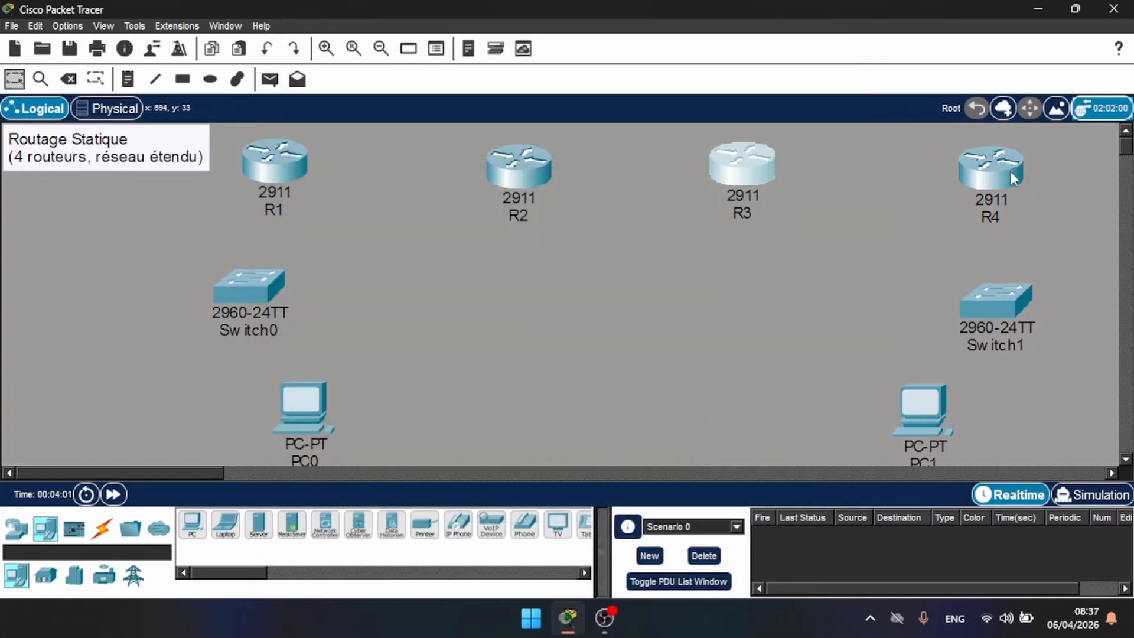
Power off R4, install an HWIC-2T serial module in its leftmost slot, and power it back on.
left_click(1014, 178)
left_click(476, 243)
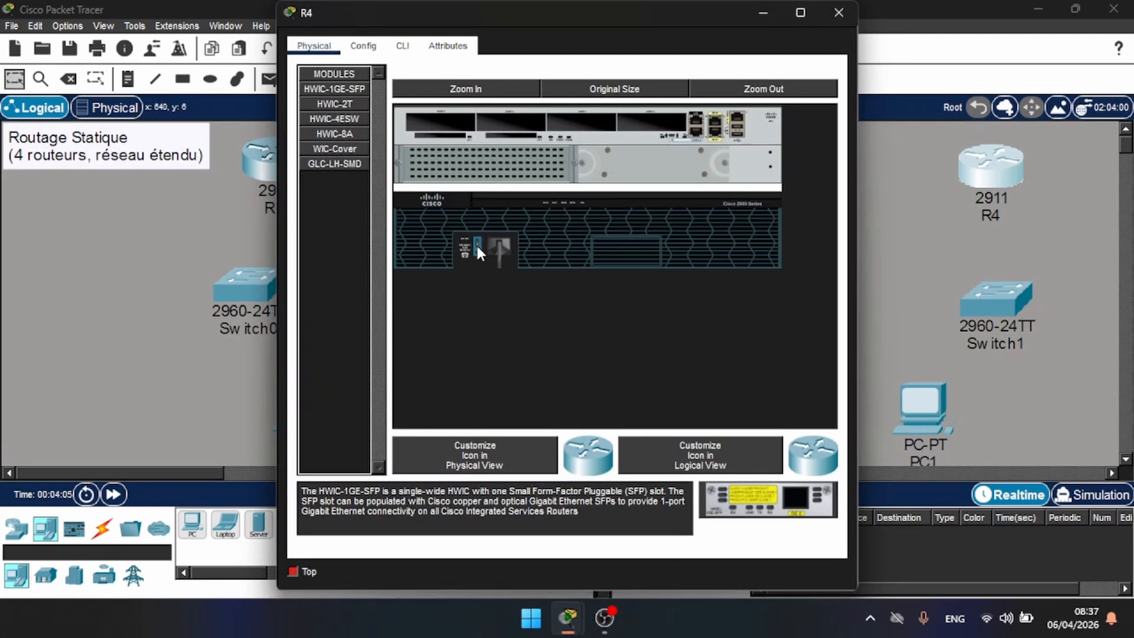
left_click_drag(335, 103, 441, 121)
left_click(477, 248)
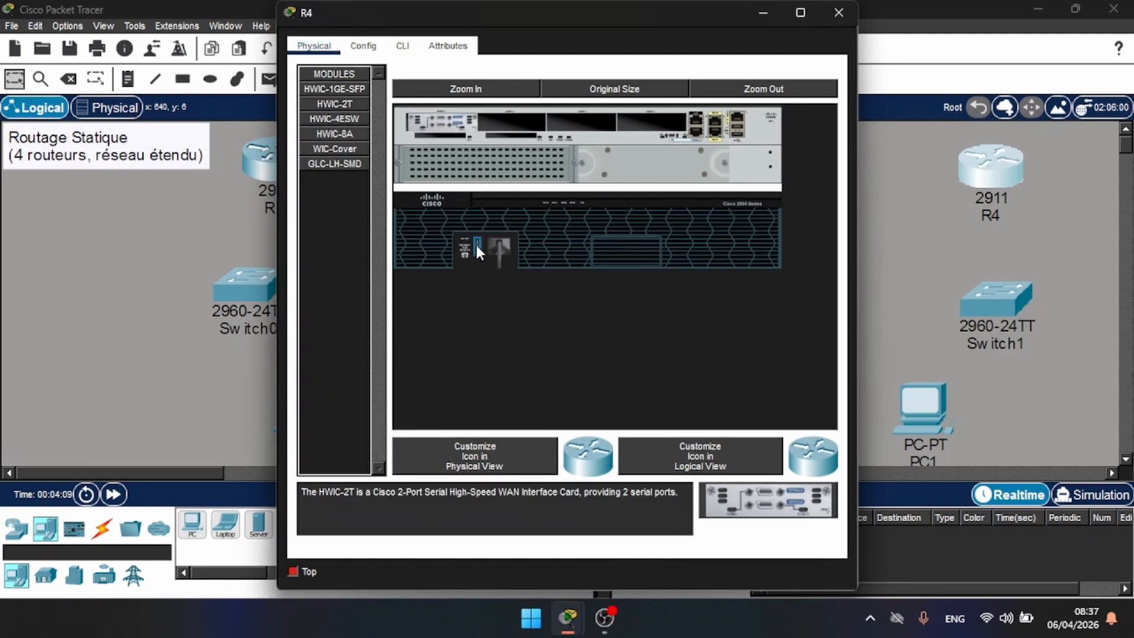
left_click(840, 13)
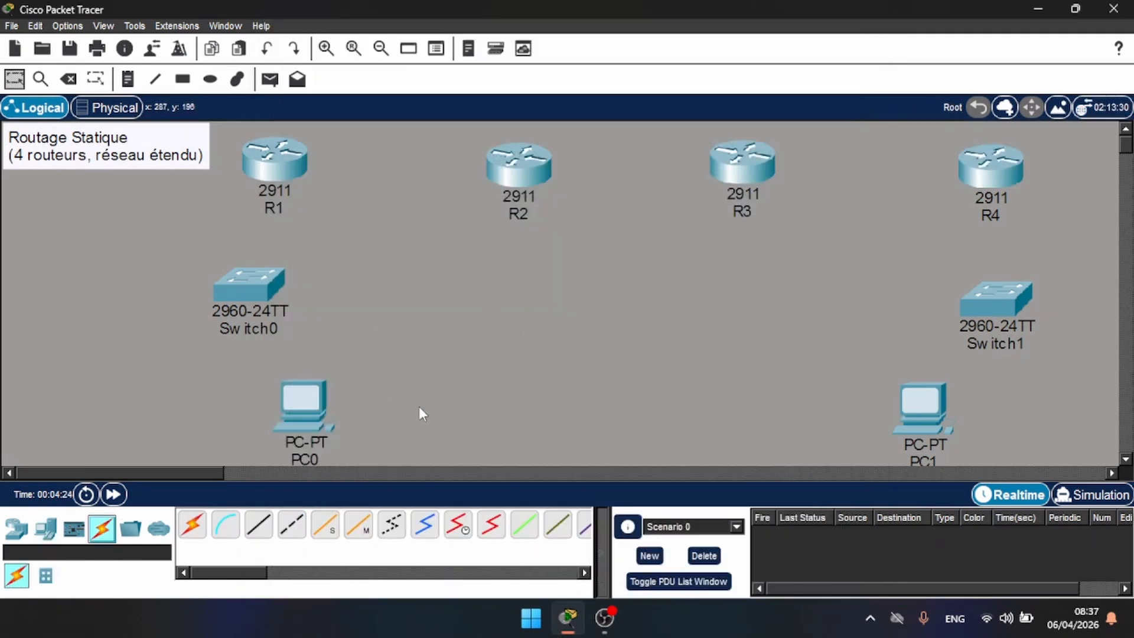
Connect R1's Serial0/3/0 to R2's Serial0/3/1 with a serial DCE cable, keeping R1 as the clock side.
left_click(460, 532)
left_click(284, 165)
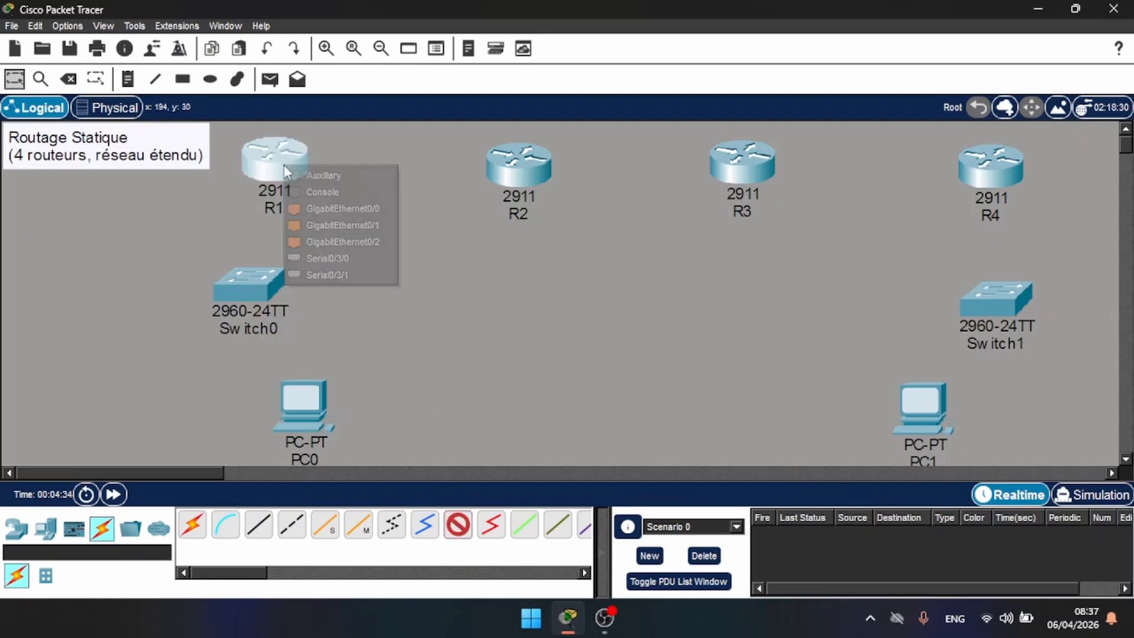
left_click(339, 258)
left_click(513, 165)
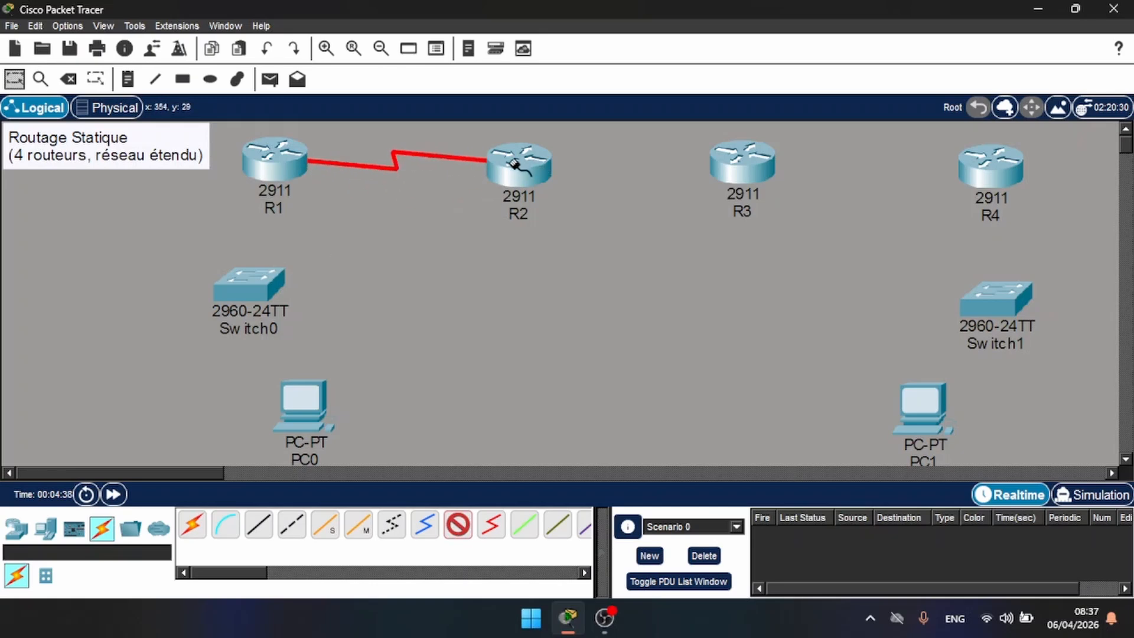
left_click(514, 164)
left_click(531, 268)
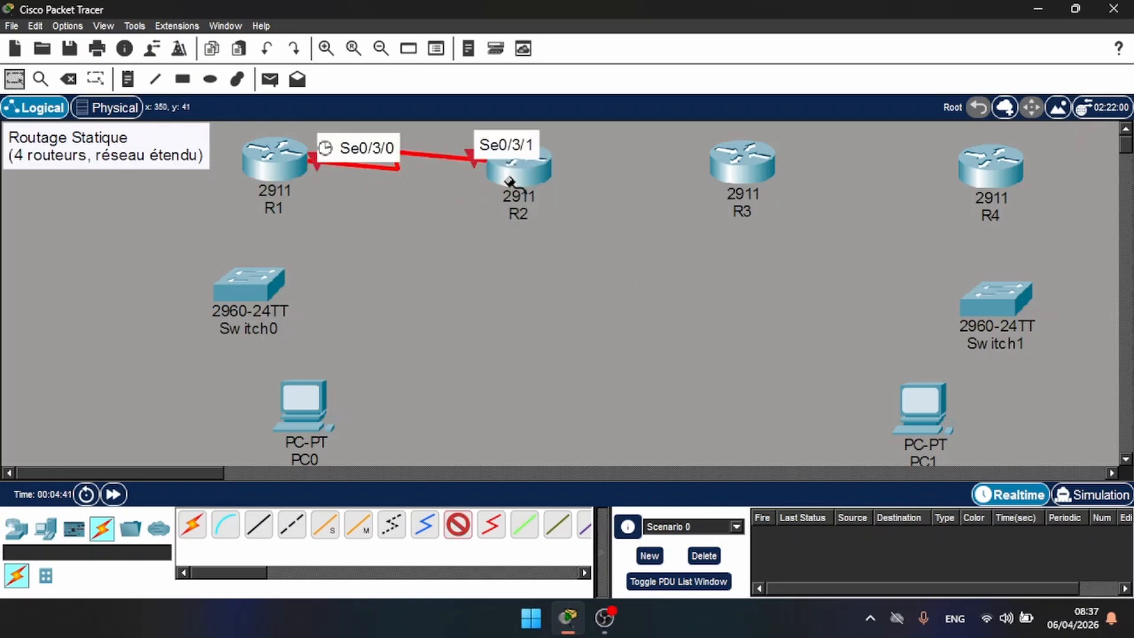
Connect R2's Serial0/3/0 to R3's Serial0/3/1 with a serial DCE cable starting at R2.
left_click(512, 178)
left_click(548, 275)
left_click(749, 157)
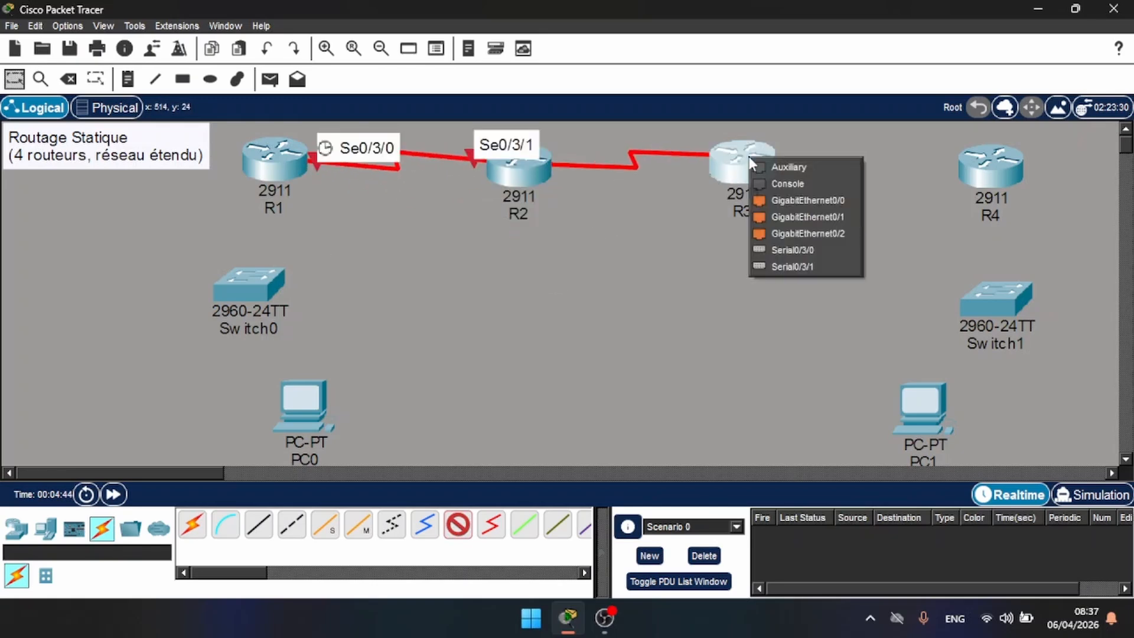
left_click(780, 267)
Connect R3's Serial0/3/0 to R4's Serial0/3/1 with a serial DCE cable starting at R3.
left_click(745, 169)
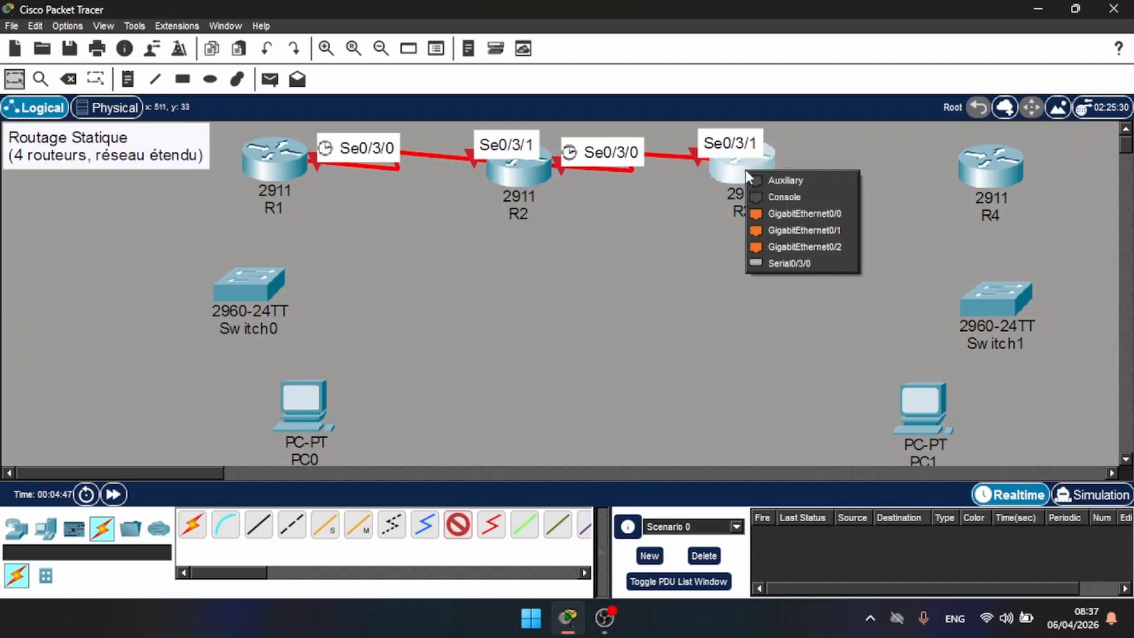
left_click(784, 257)
left_click(1003, 170)
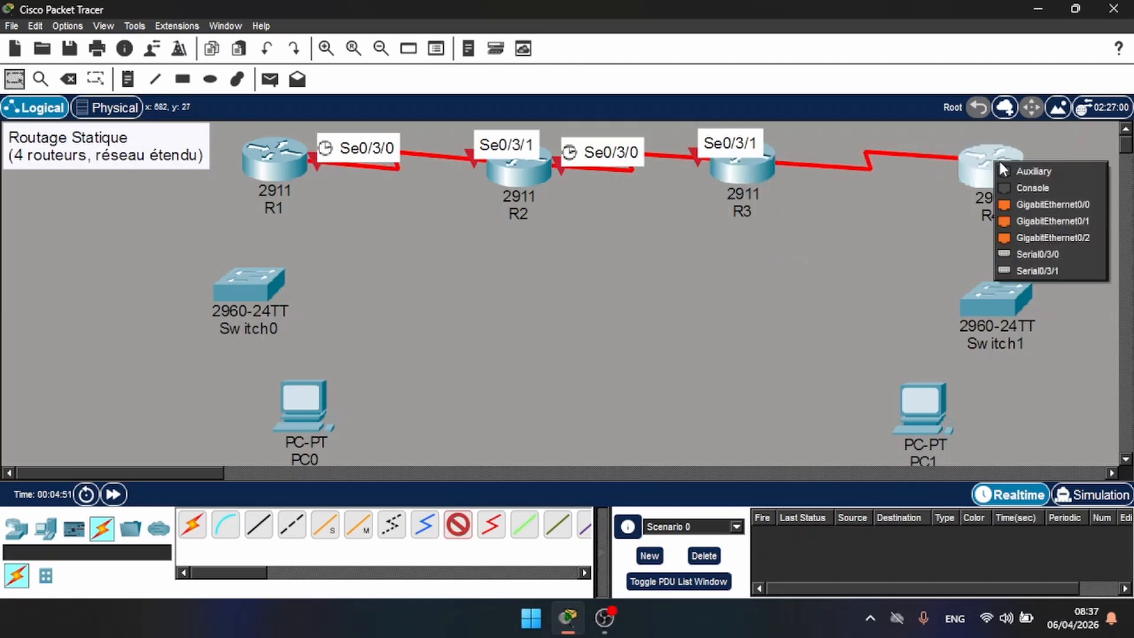
left_click(1019, 270)
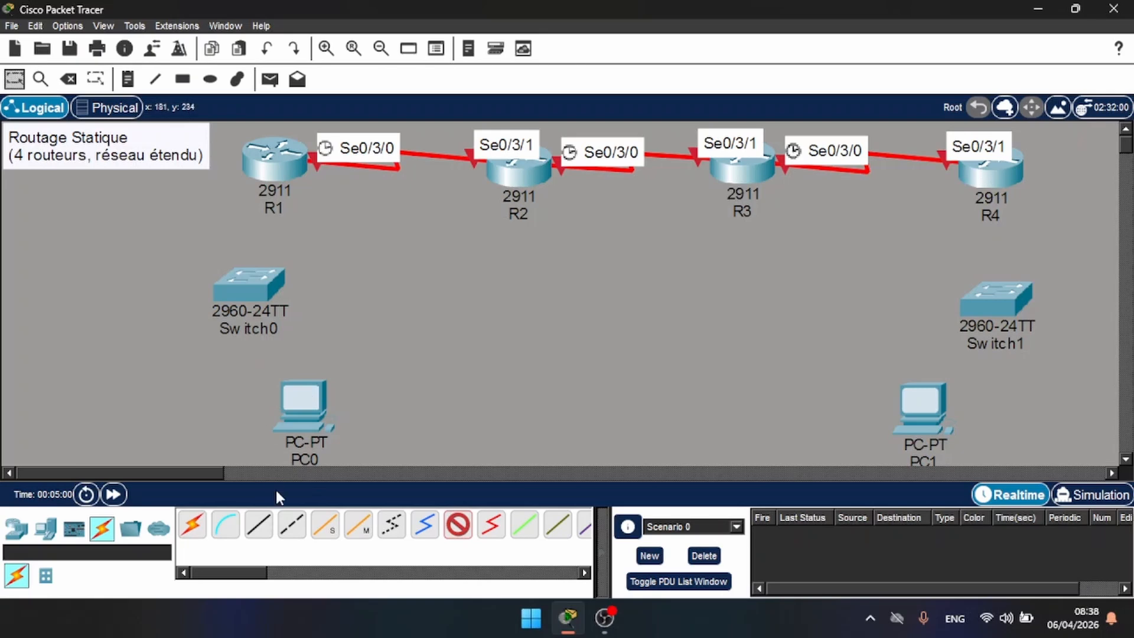
Connect R1's GigabitEthernet0/0 to Switch0's GigabitEthernet0/1 with a copper straight-through cable.
left_click(263, 518)
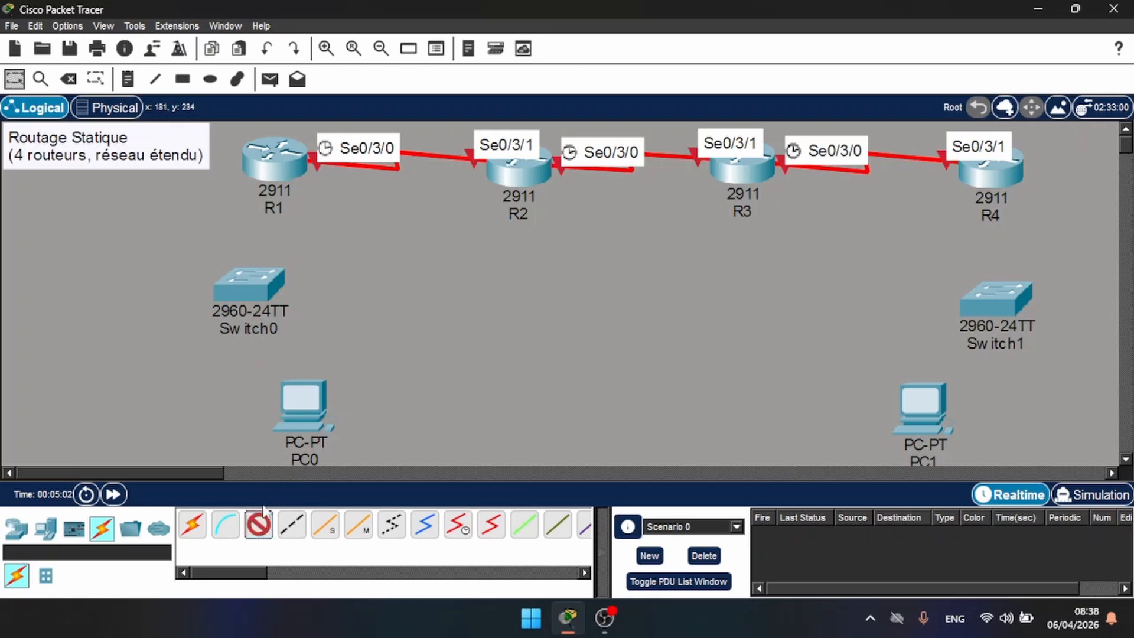
left_click(276, 165)
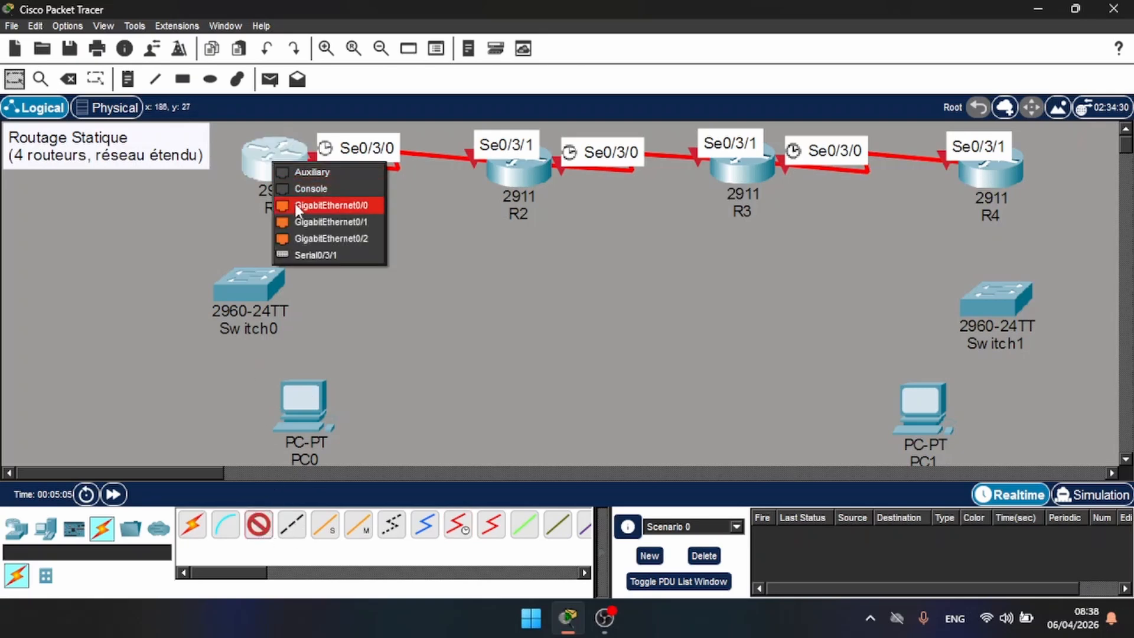
left_click(294, 201)
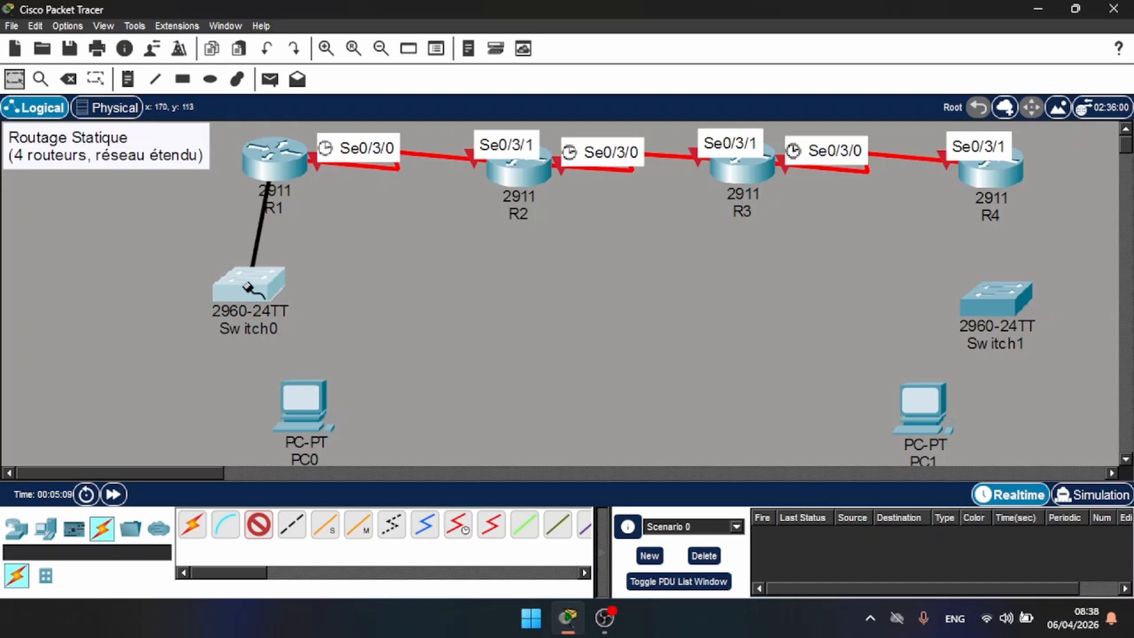
left_click(248, 288)
left_click(313, 426)
Connect Switch0's FastEthernet0/1 to PC0's FastEthernet0 with a copper straight-through cable.
left_click(259, 289)
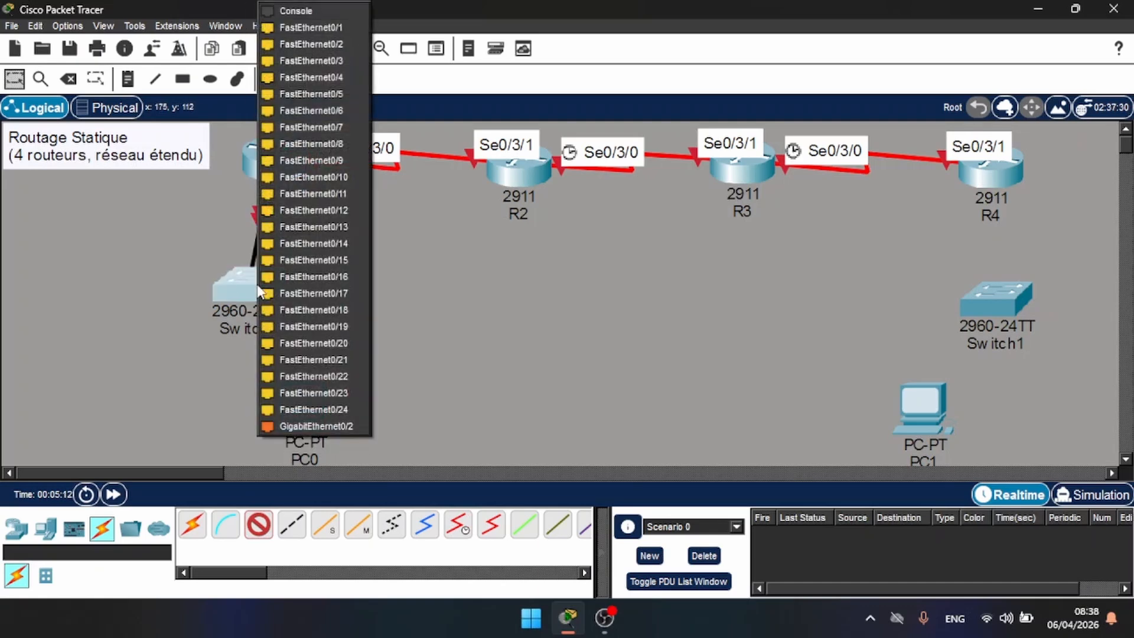
left_click(322, 27)
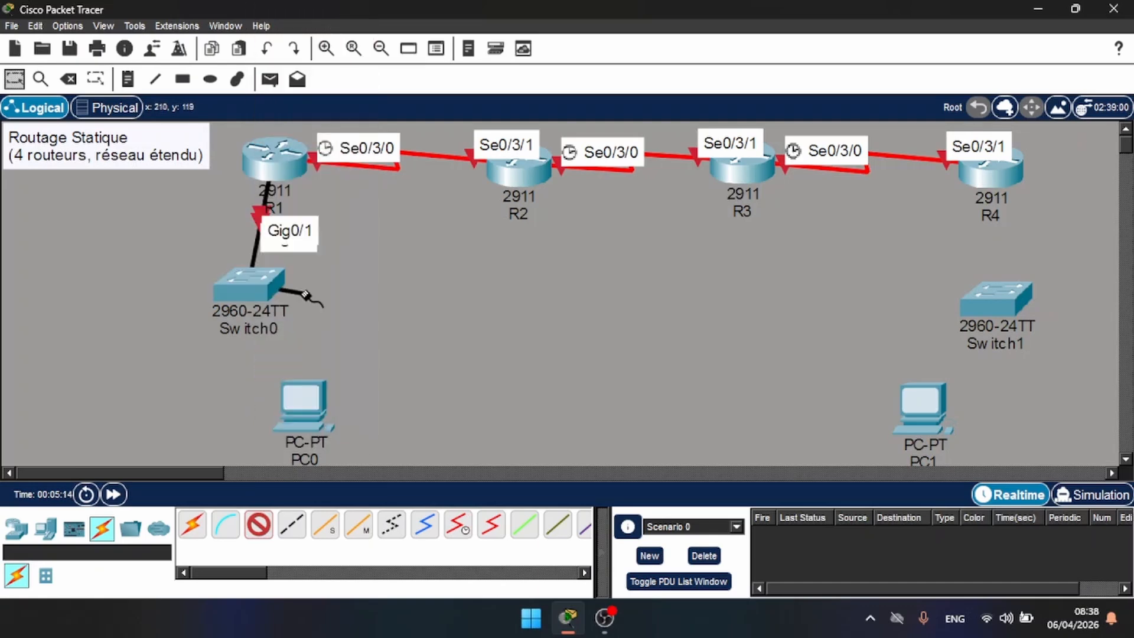
left_click(296, 407)
left_click(314, 467)
Connect R4's GigabitEthernet0/0 to Switch1's GigabitEthernet0/1 with a copper straight-through cable.
left_click(987, 174)
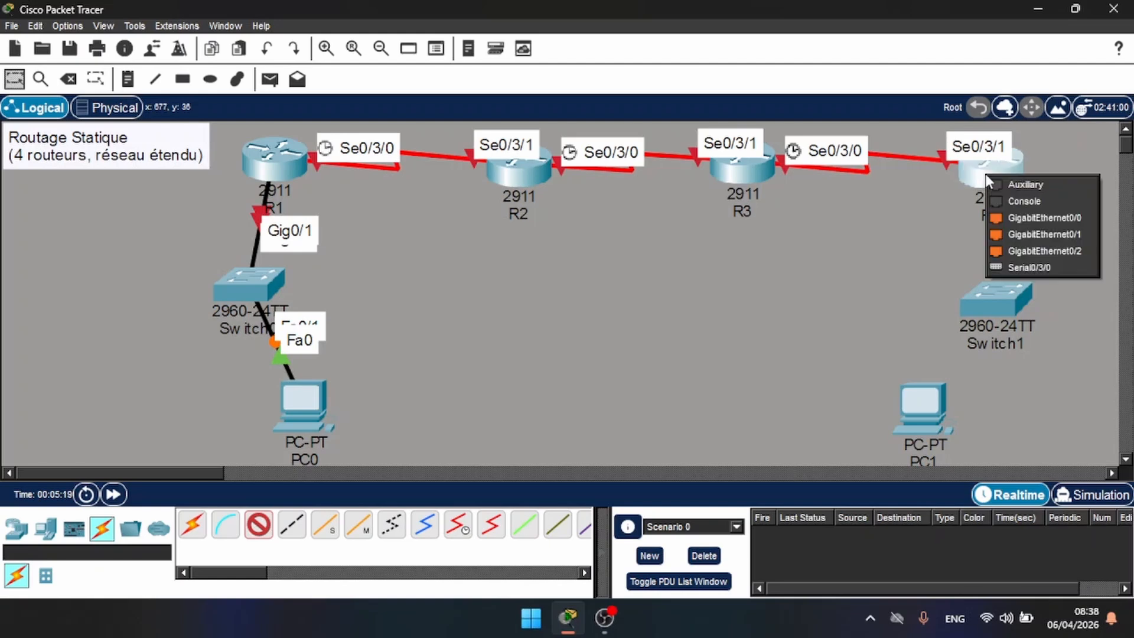
left_click(1023, 218)
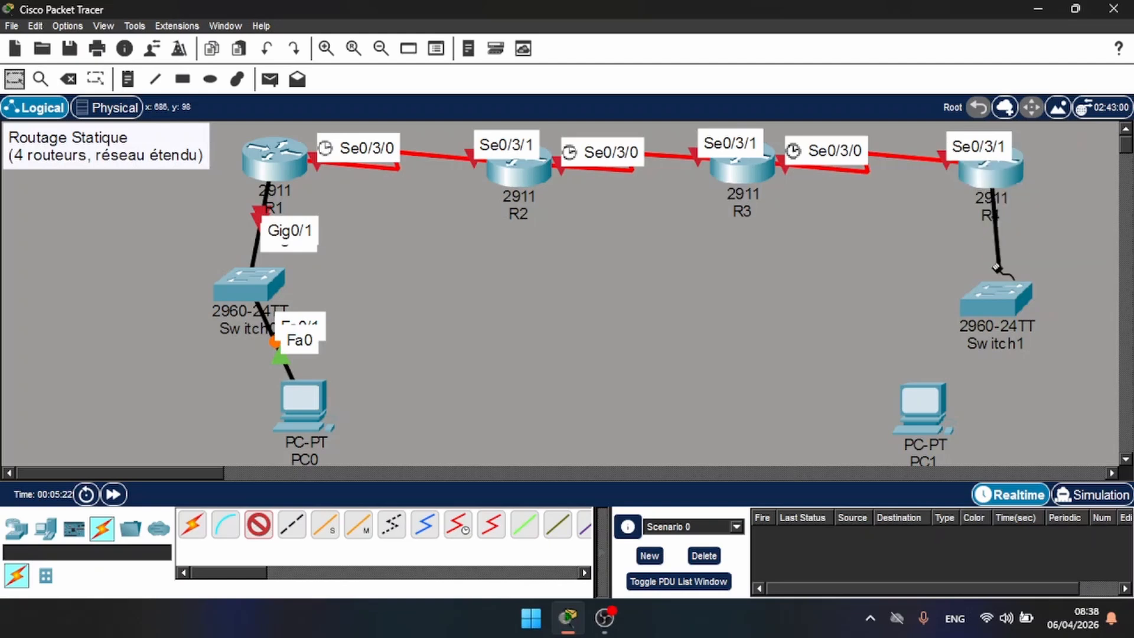
left_click(1000, 299)
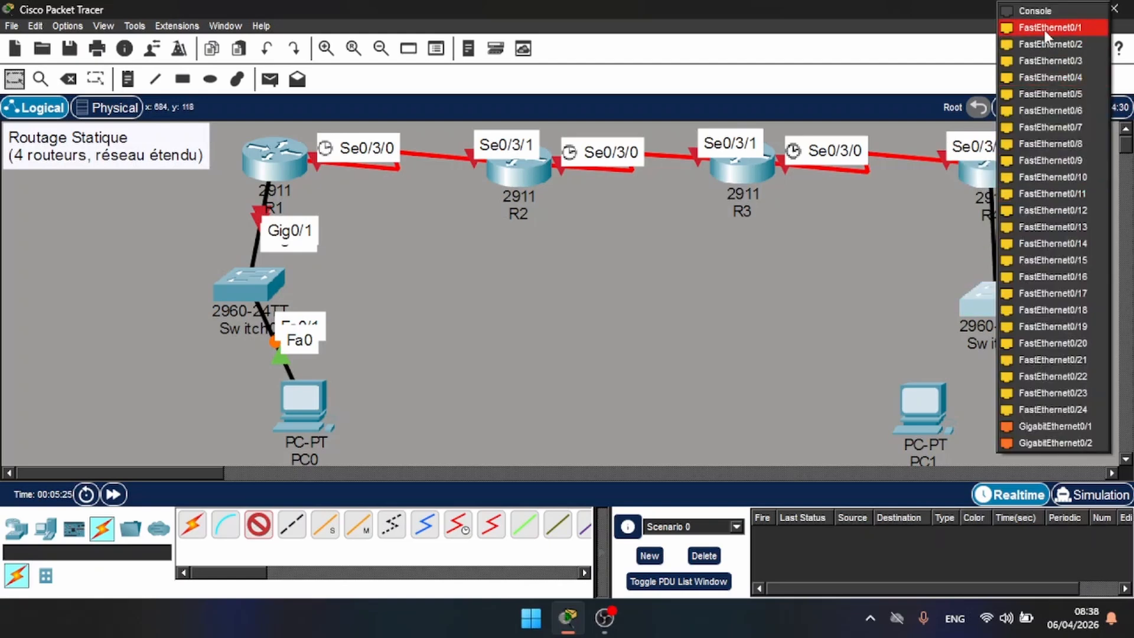
left_click(1064, 426)
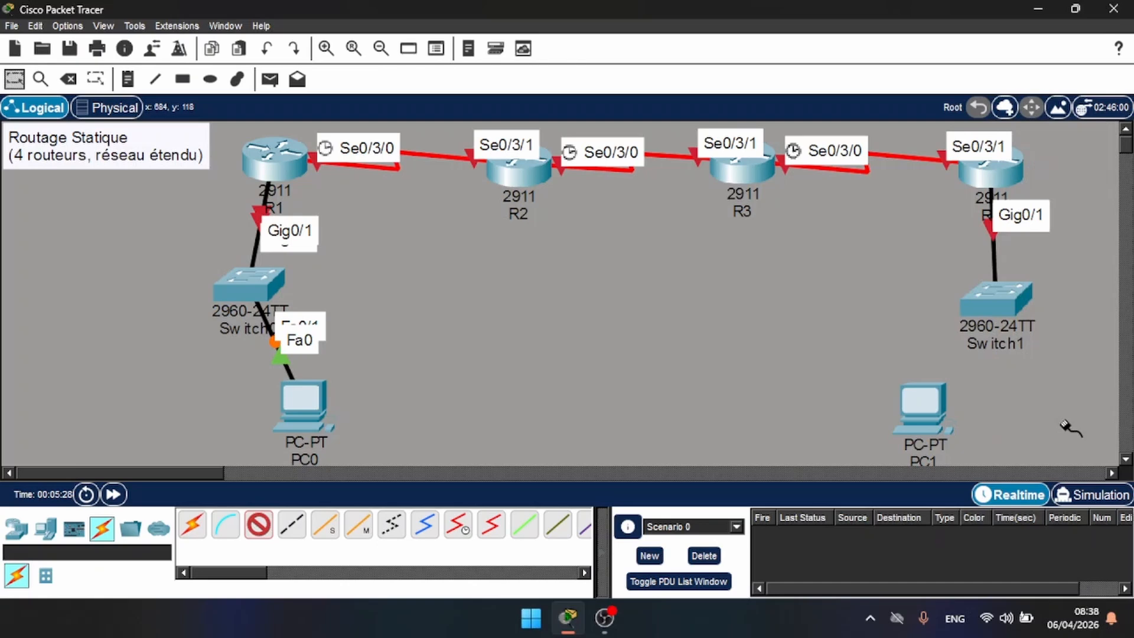
Connect Switch1's FastEthernet0/1 to PC1's FastEthernet0 with a copper straight-through cable.
left_click(996, 306)
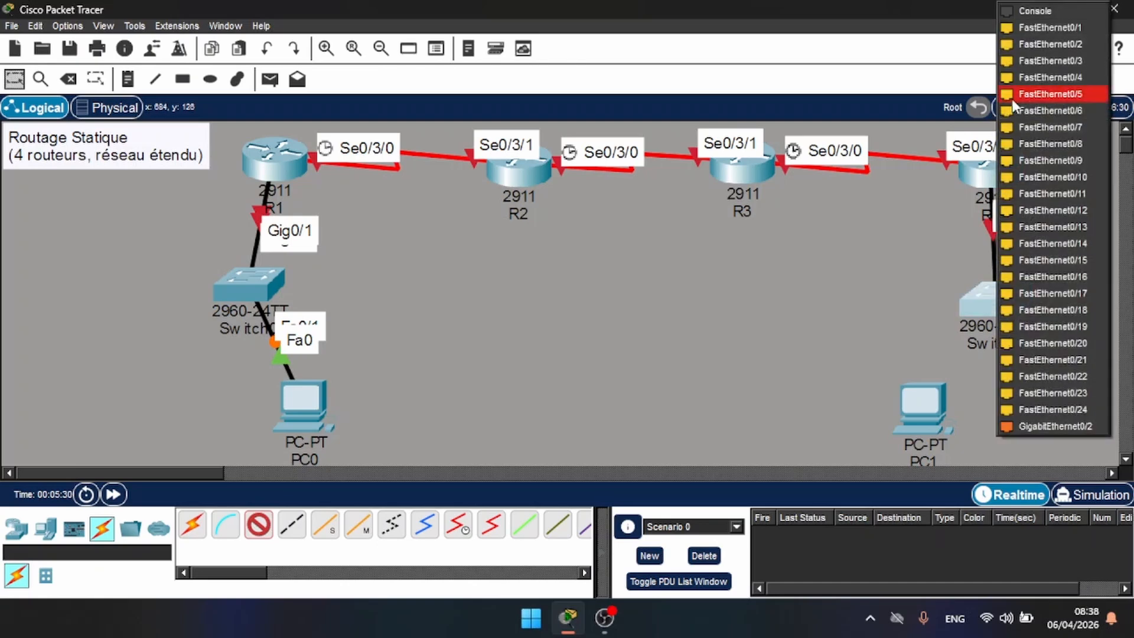
left_click(1023, 31)
left_click(925, 397)
left_click(963, 456)
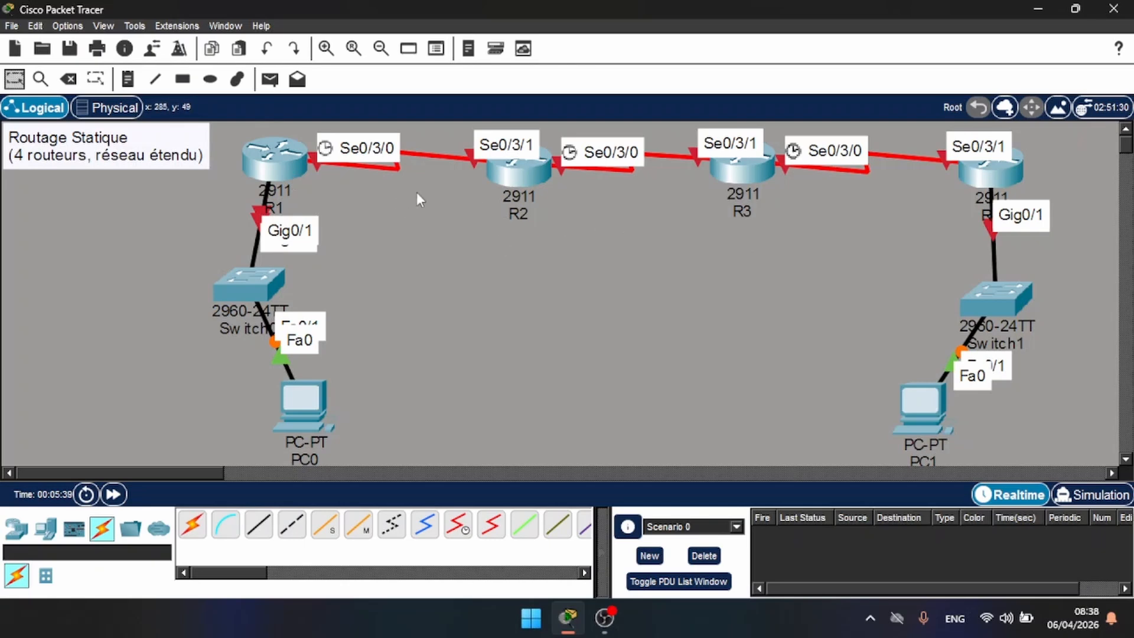
Shift R1 slightly outward and add the note "RESEAU 1 : 192.168.1.0/24" beside the link between R1 and Switch0.
left_click_drag(282, 159, 267, 158)
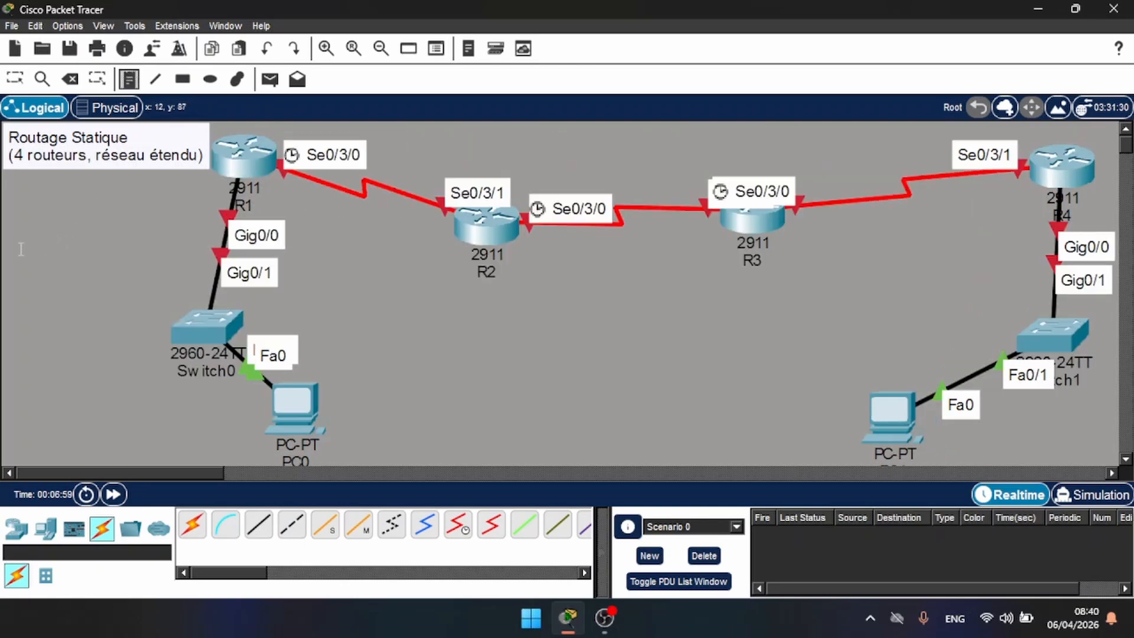
left_click(21, 249)
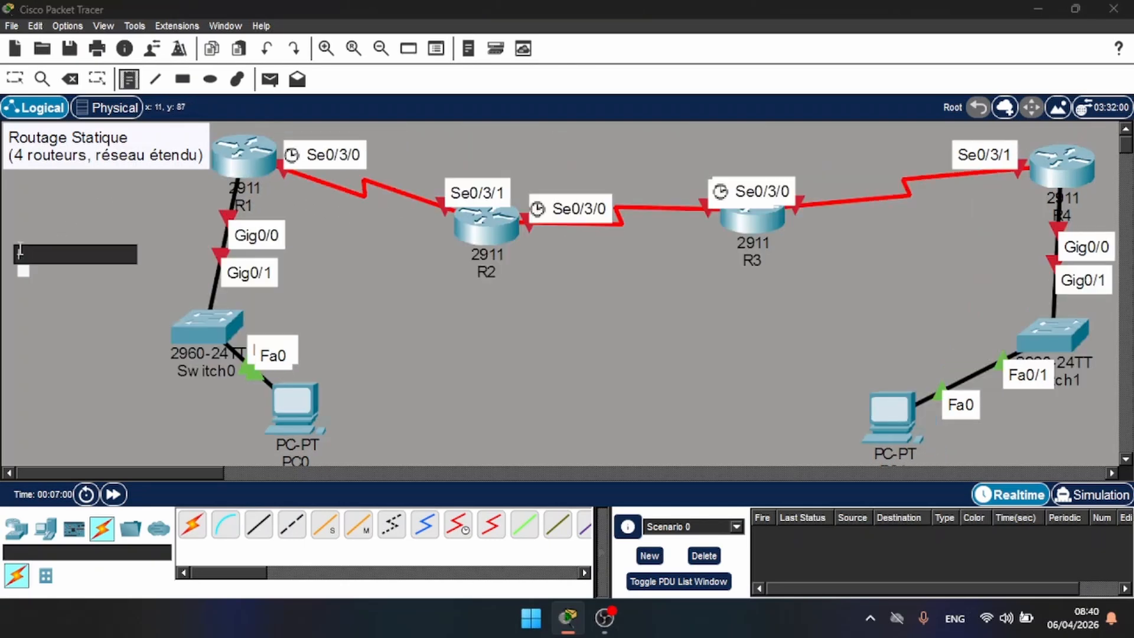
type("RESEAU")
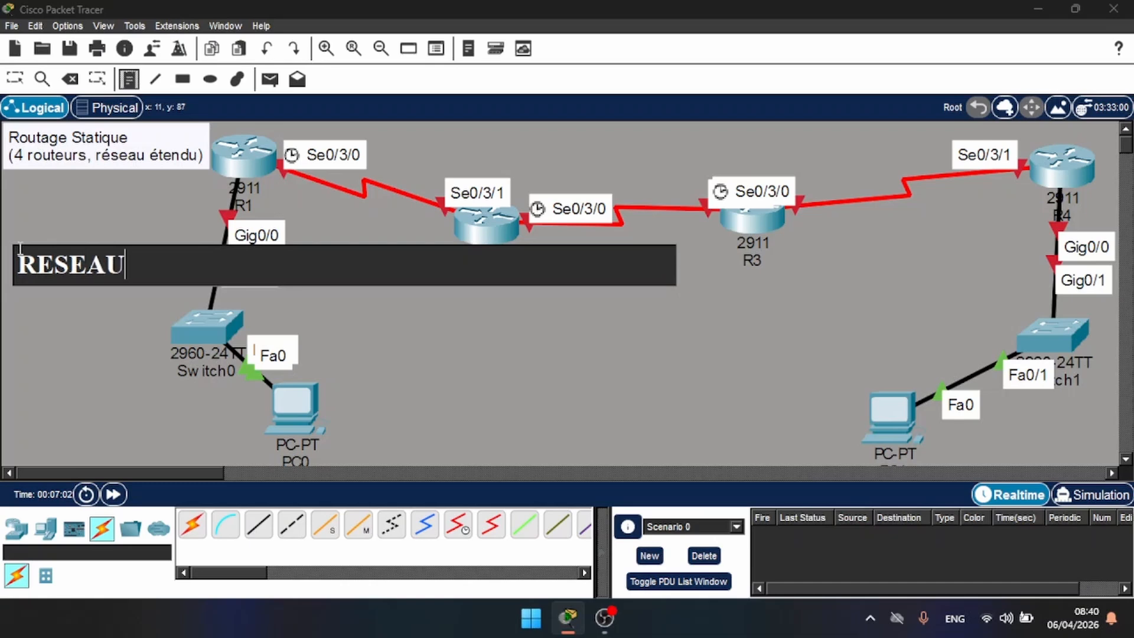
type(" 1 :")
type("Routage Statique (4 routeurs, réseau étendu)")
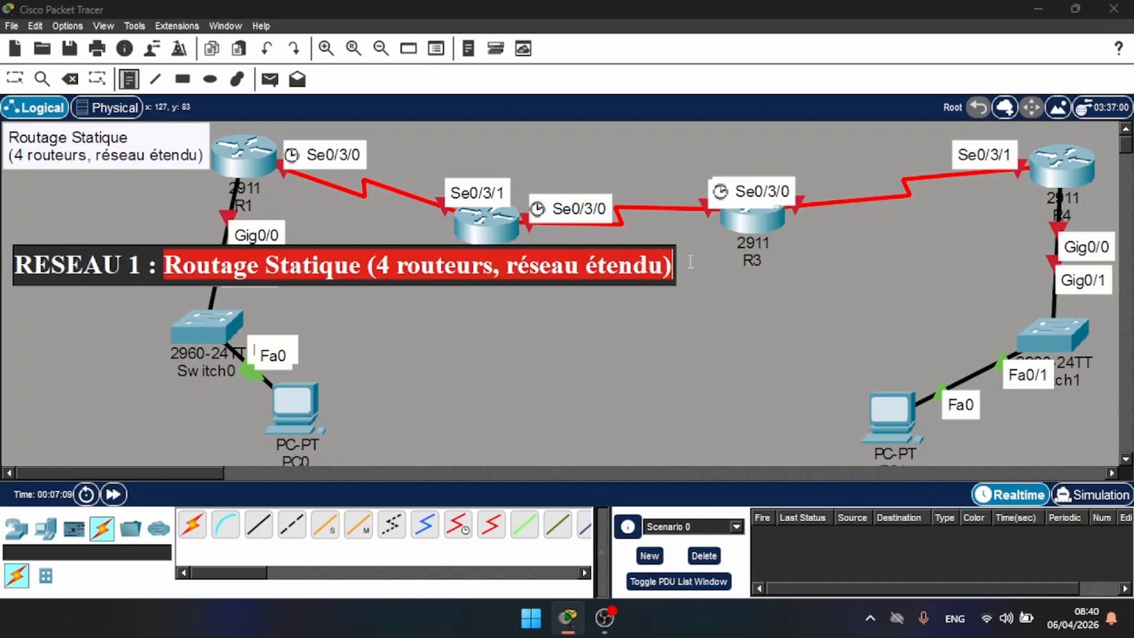
type("192.1")
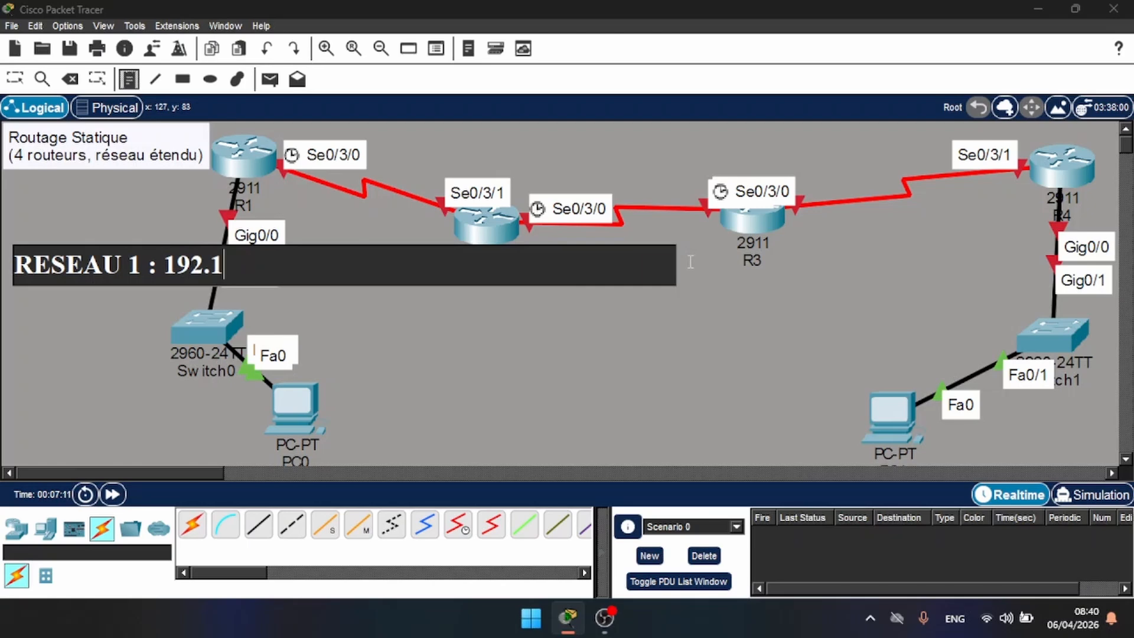
type("68.1.0/24")
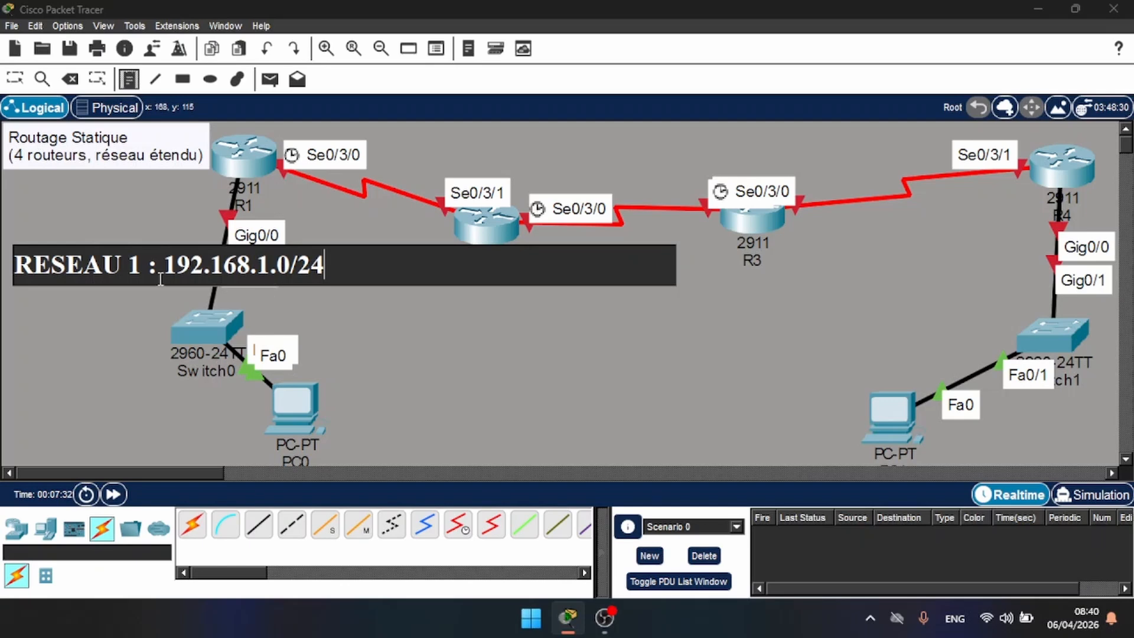
left_click(590, 305)
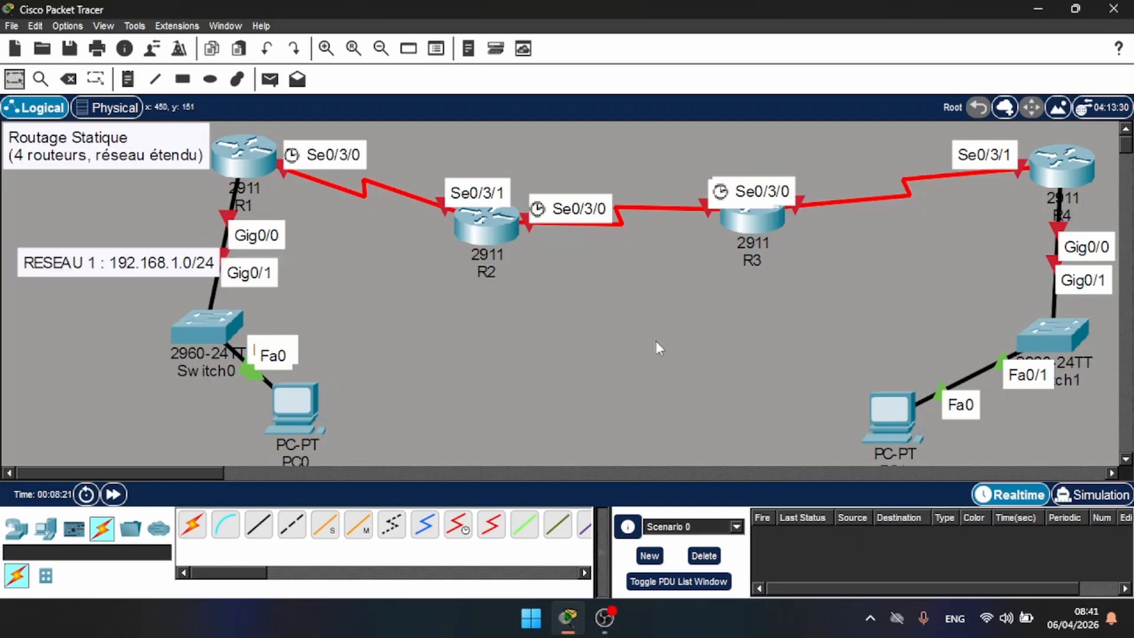
Rearrange the devices to spread out the topology, placing PC1 below Switch1.
left_click(380, 49)
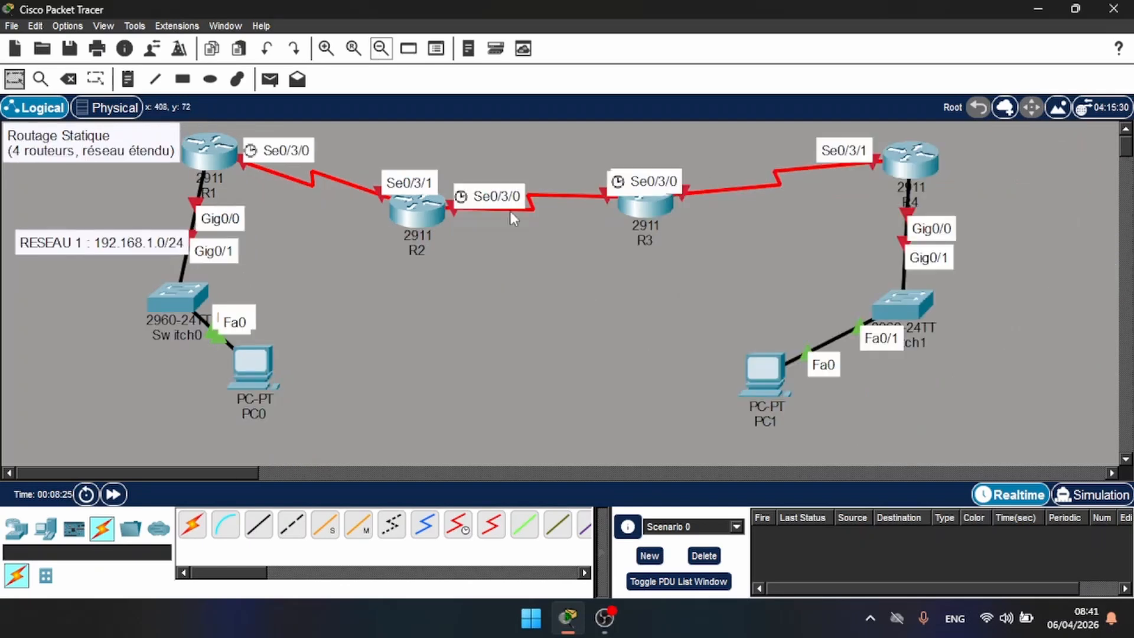
left_click_drag(187, 144, 881, 396)
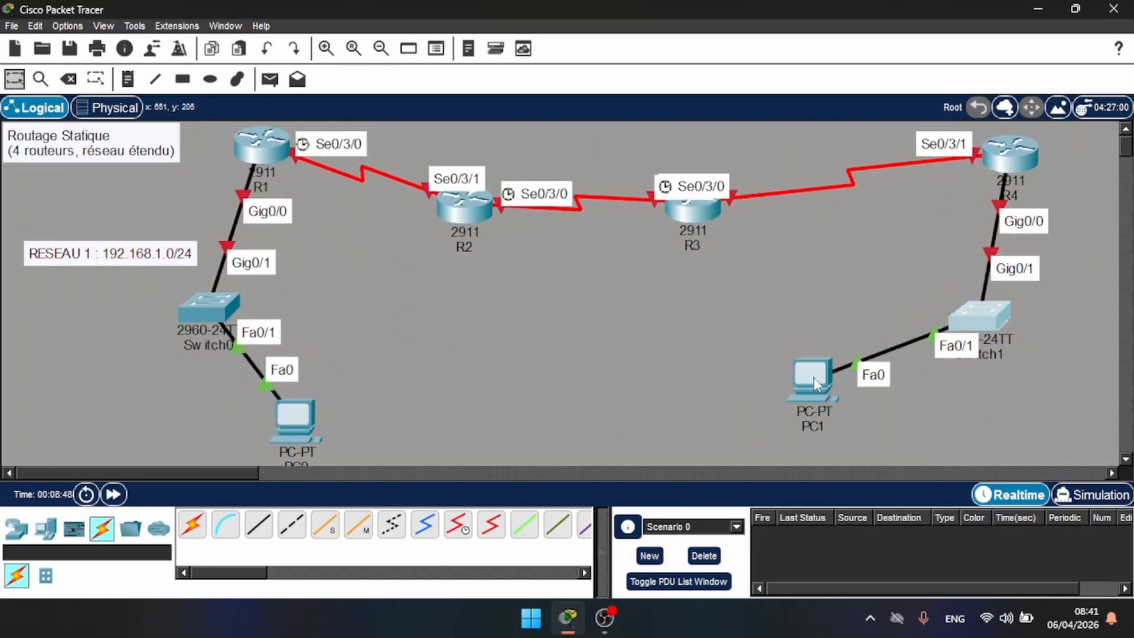
left_click_drag(813, 377, 870, 409)
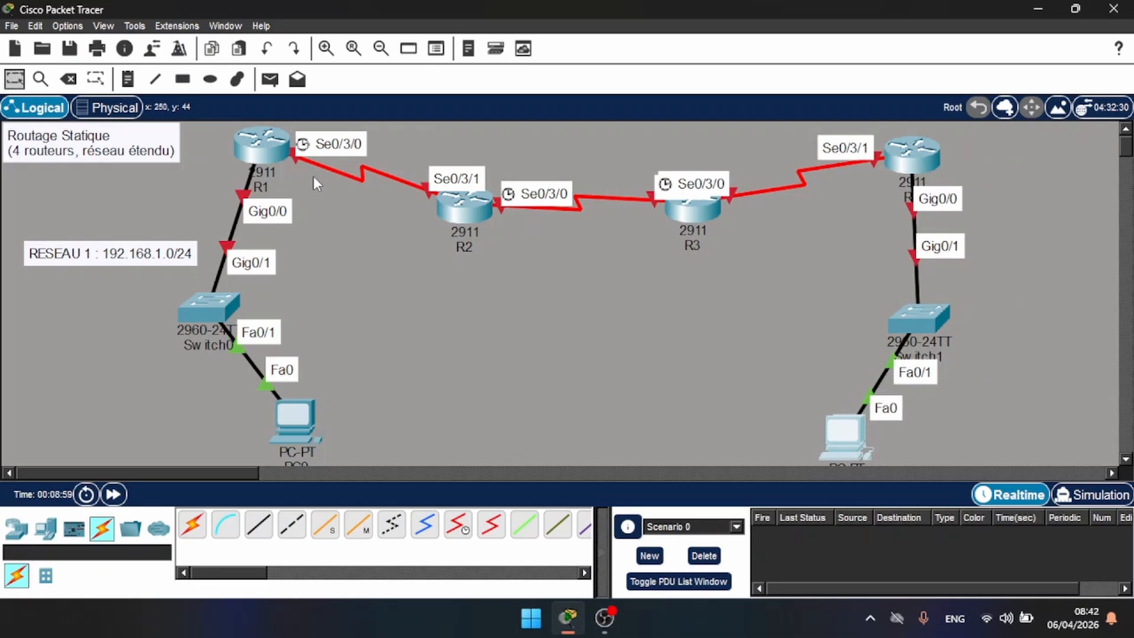
Copy the RESEAU 1 note's text into a new note near Switch1 and renumber its heading to "RESEAU 2".
left_click(85, 256)
key("ctrl+a")
key("ctrl+c")
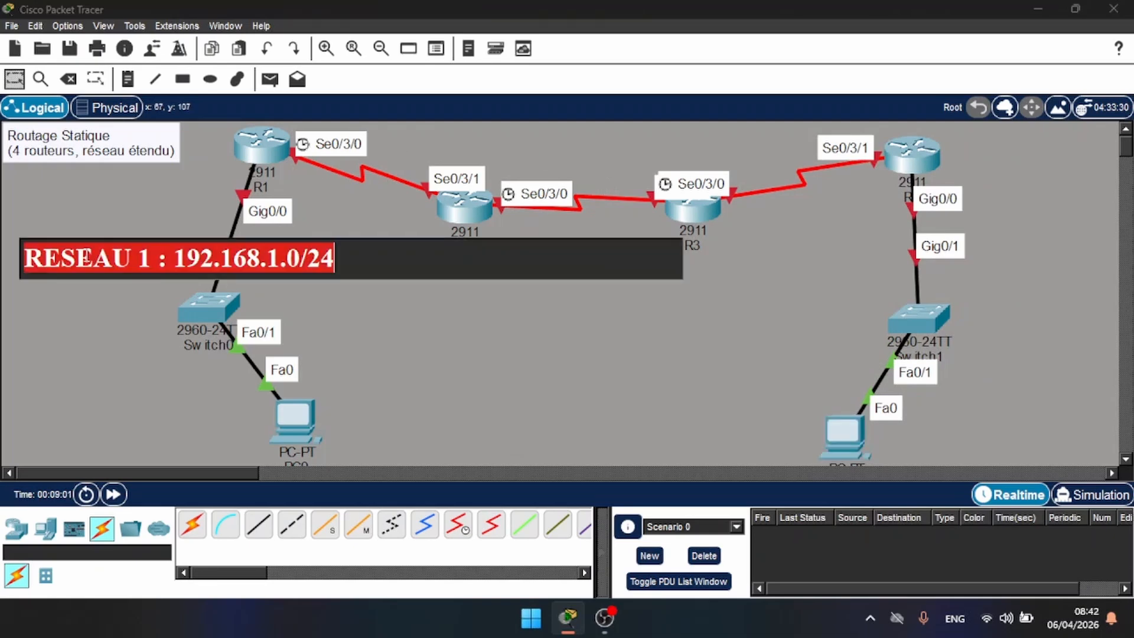
left_click(128, 79)
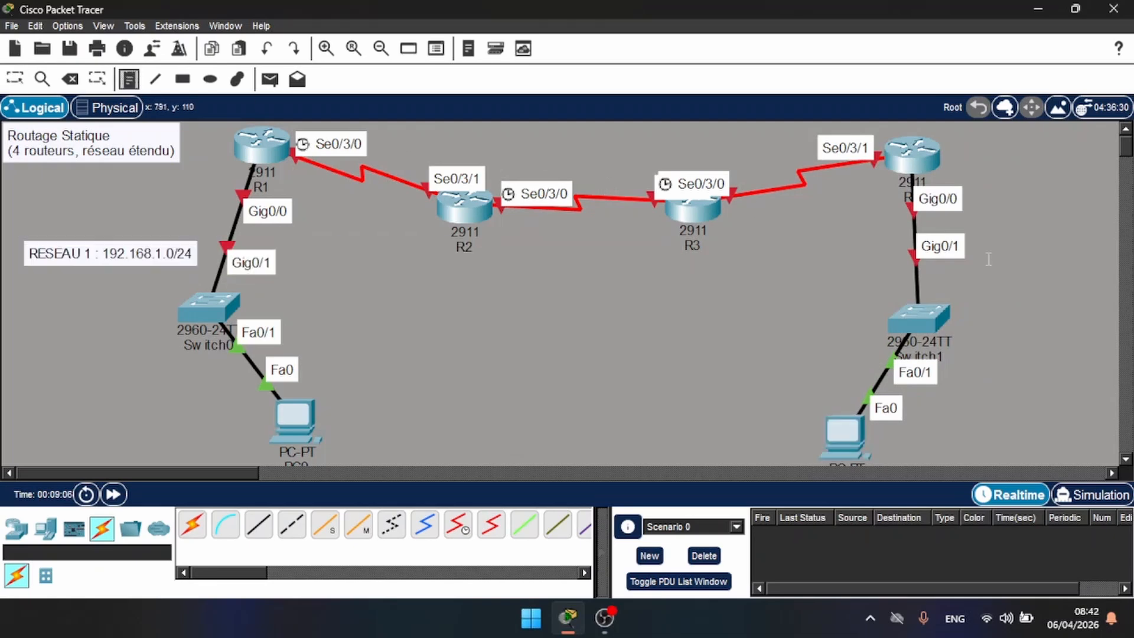
left_click(964, 297)
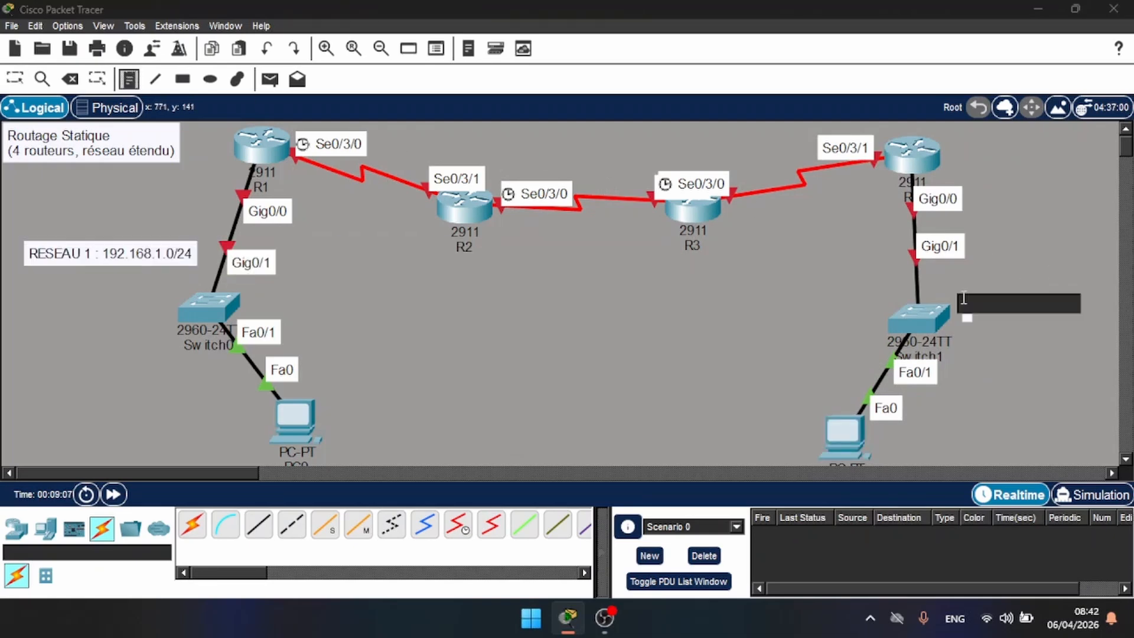
key("ctrl+v")
key("BackSpace")
type("2")
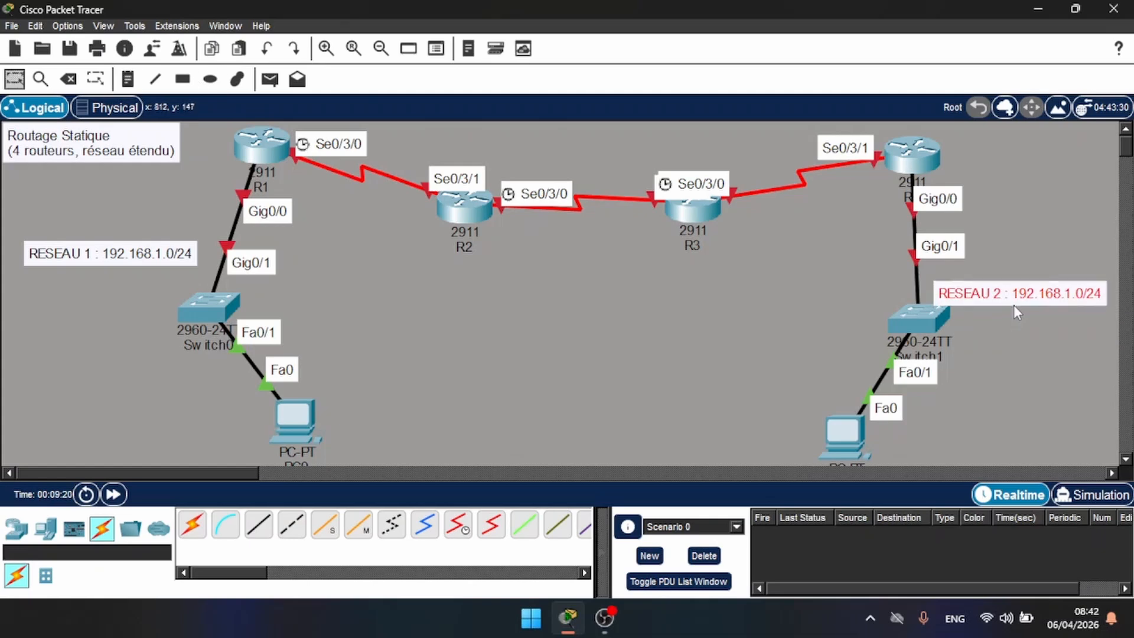
Change the third octet of the RESEAU 2 note's address to 2 and move the note beside the link between R4 and Switch1.
double_click(1066, 301)
left_click(732, 300)
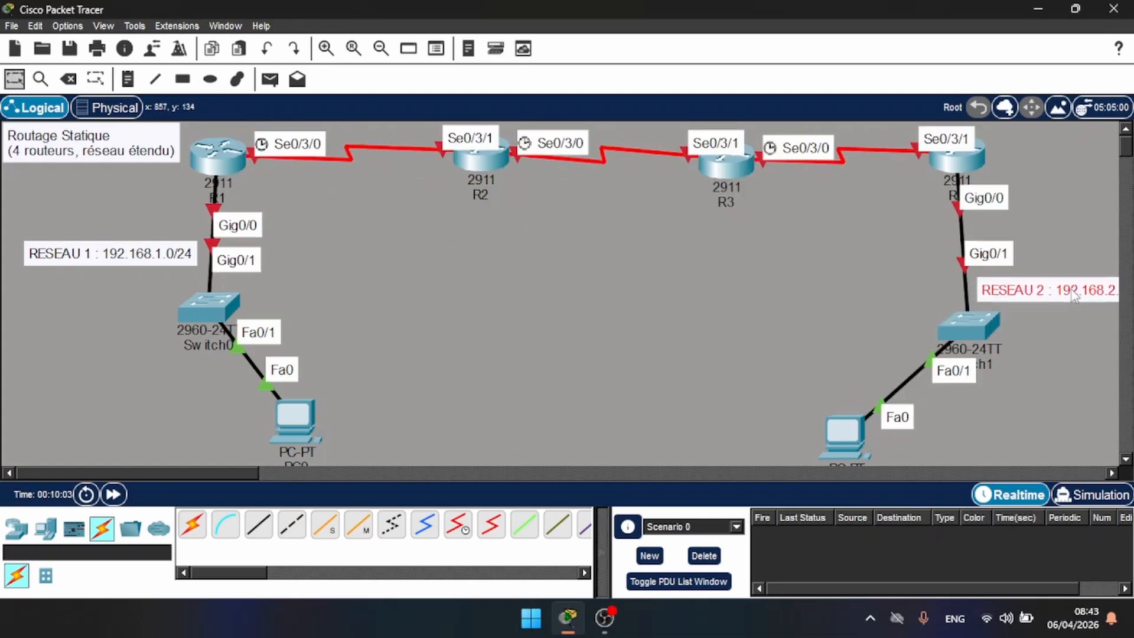
left_click_drag(1046, 294, 1076, 295)
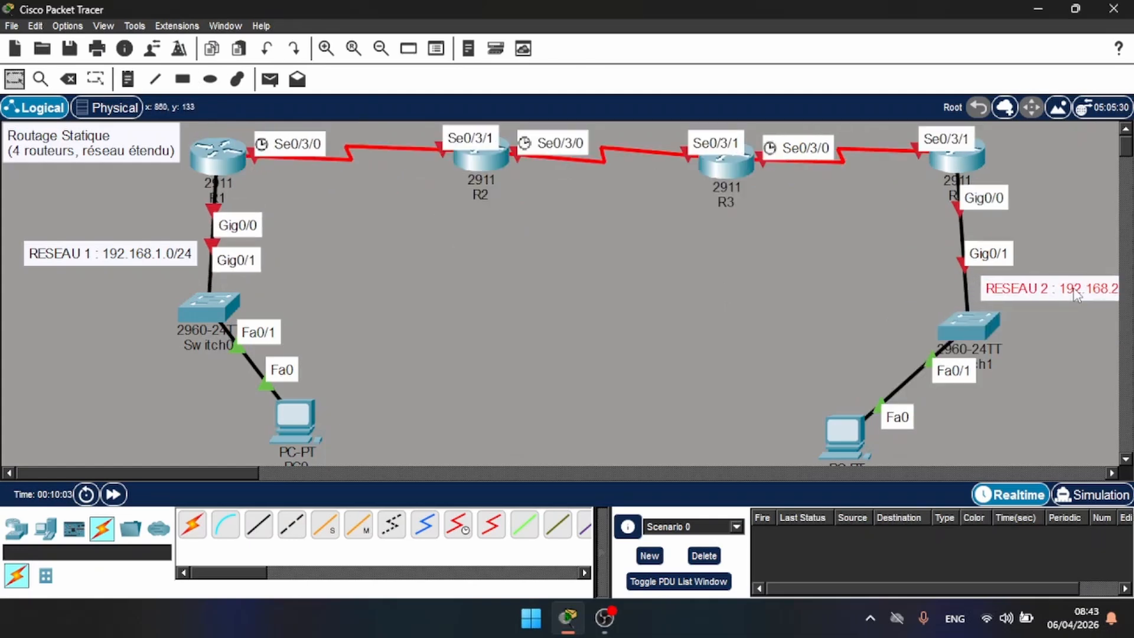
Add the note "10.0.0.0/30" under the serial link between R1 and R2.
left_click(129, 79)
left_click(278, 178)
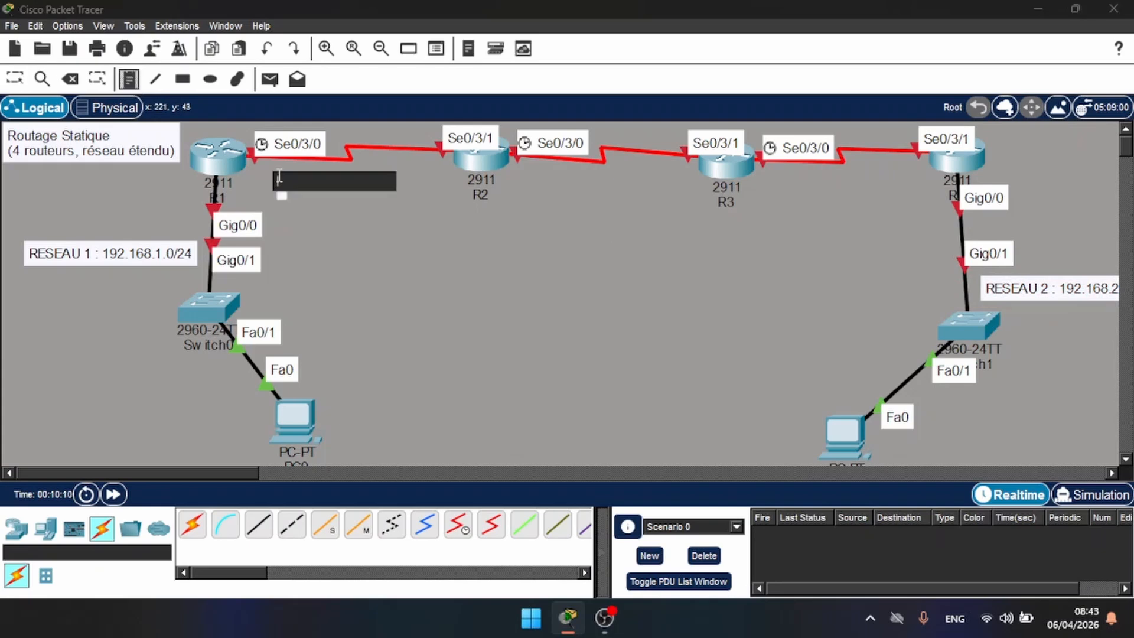
type("10.0.0.")
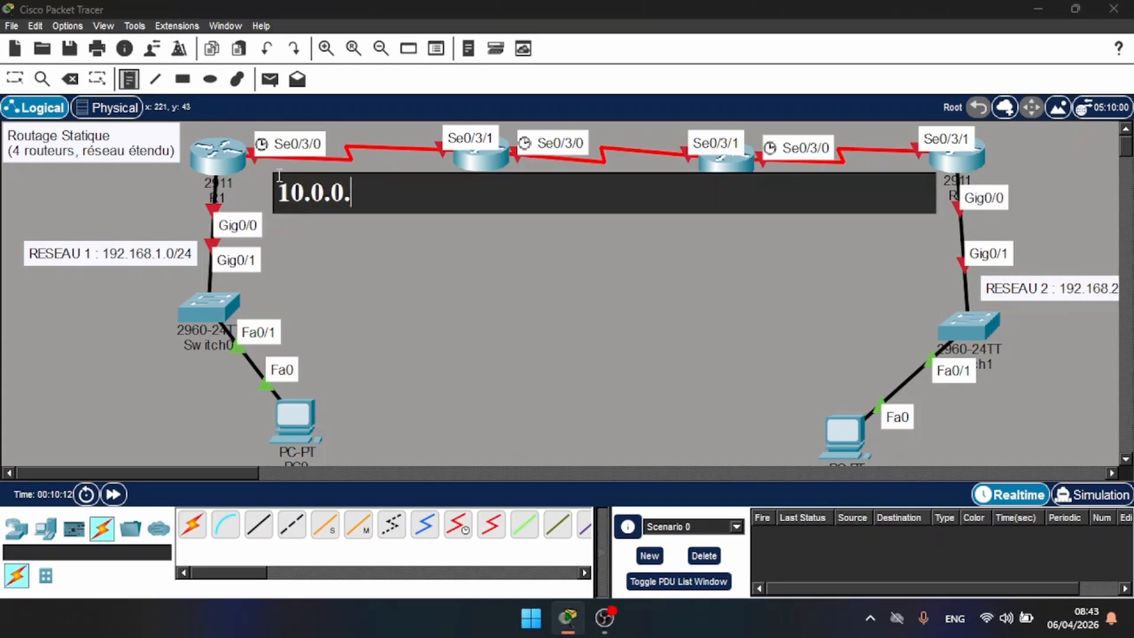
type("0/3")
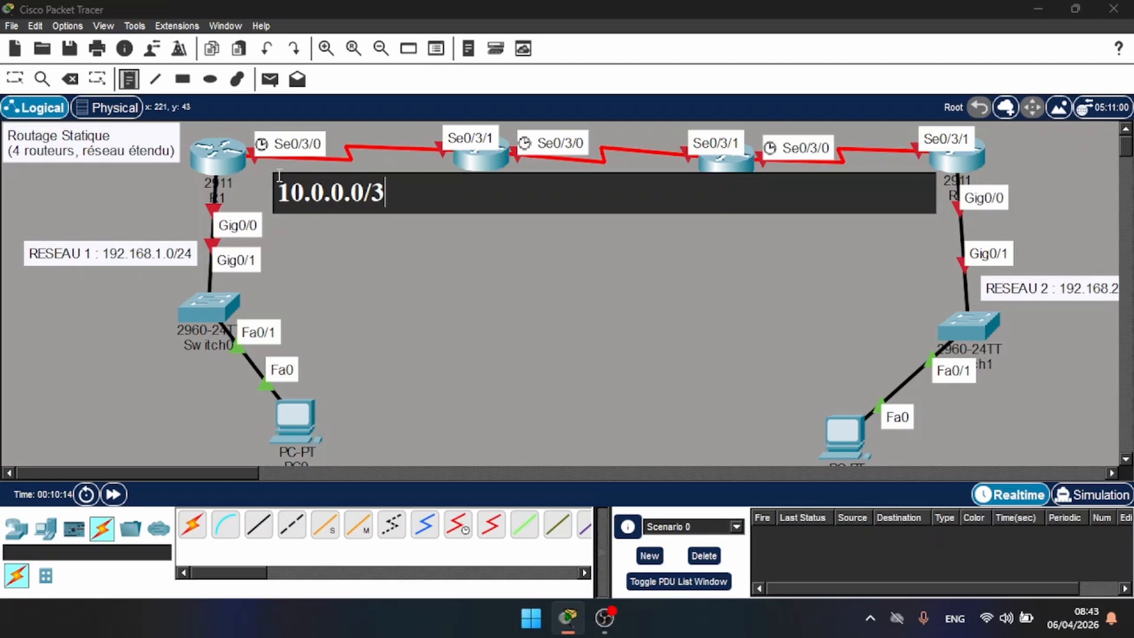
type("0")
Add the note "10.0.0.4/30" below the serial link between R2 and R3.
left_click(540, 237)
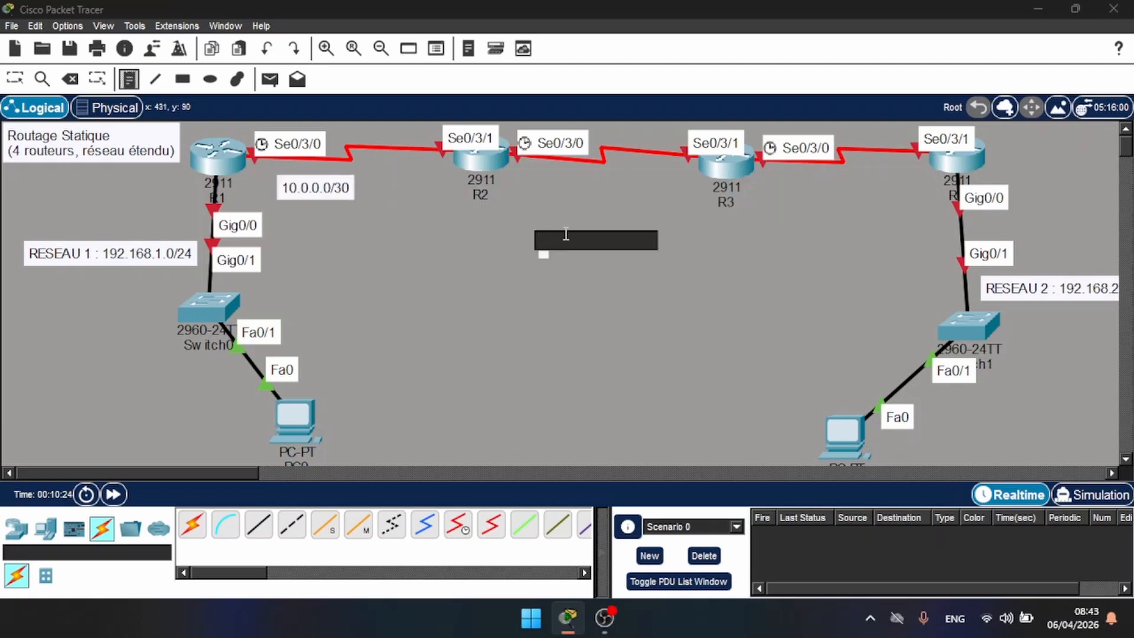
type("10.0.0.0/30")
key("Left")
key("Left")
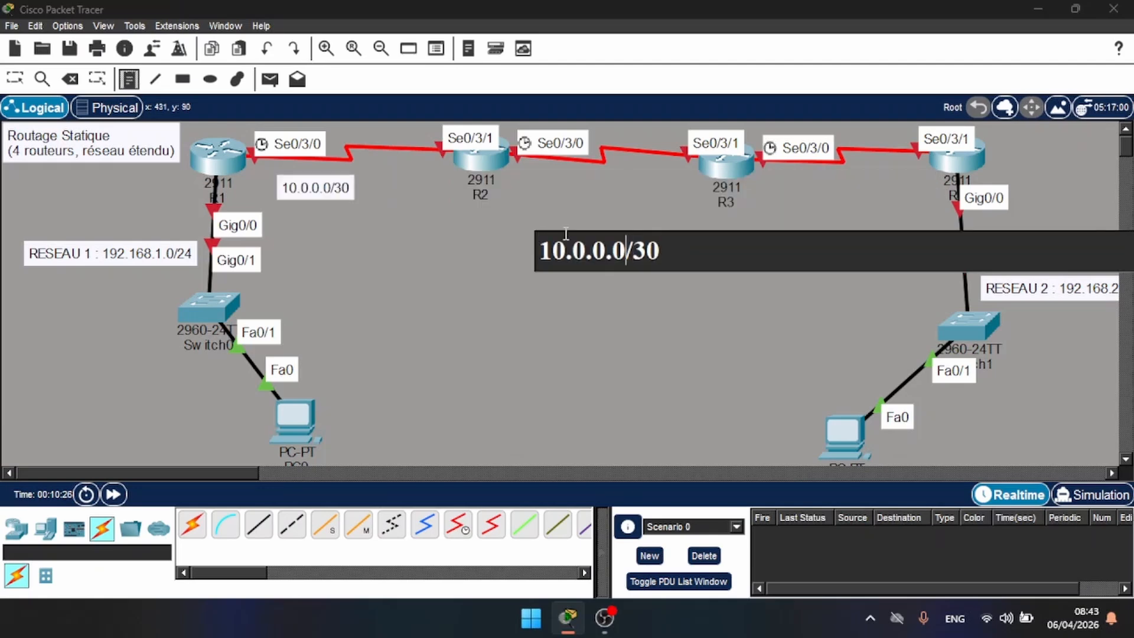
key("BackSpace")
type("4")
Add the note "10.0.0.8/30" under the serial link between R3 and R4.
left_click(797, 178)
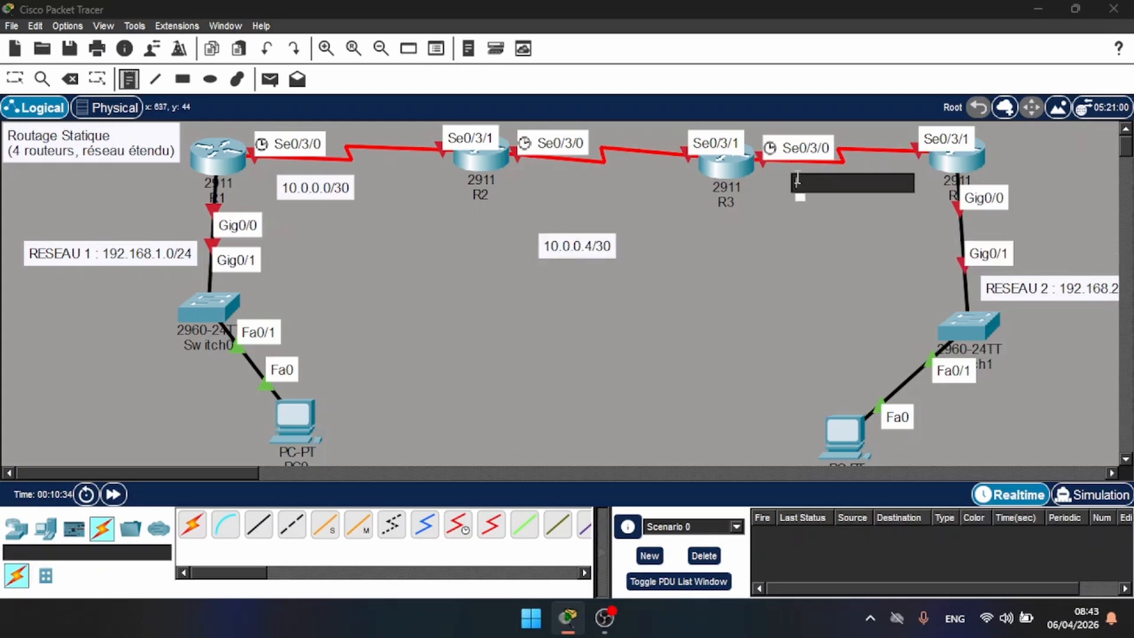
type("10.0.0.0/30")
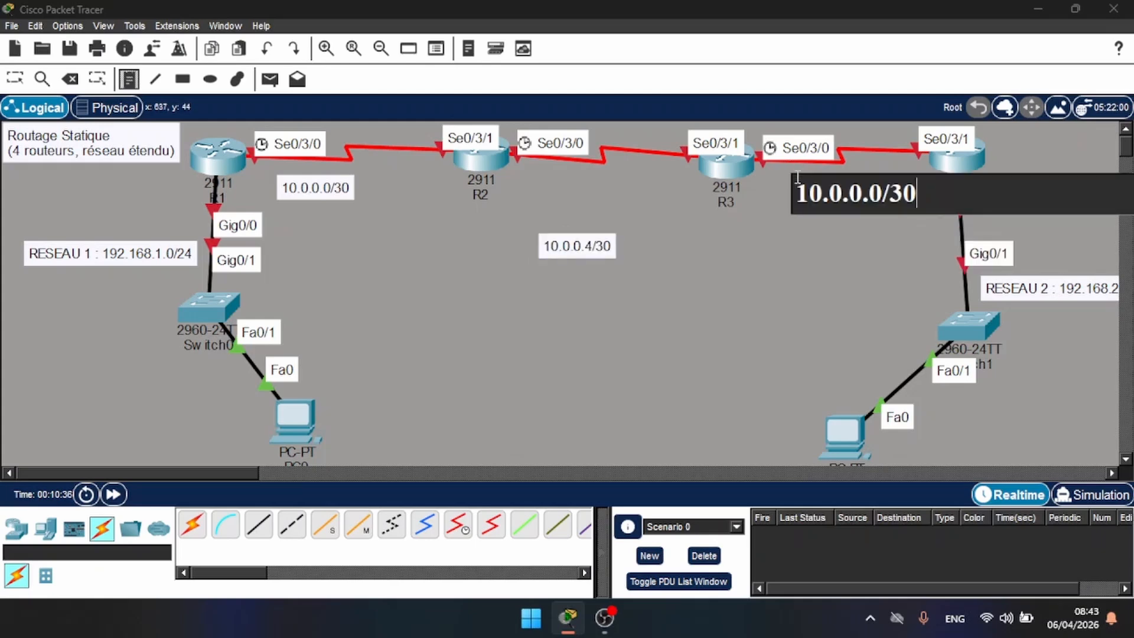
key("Left")
key("Left")
key("Left")
key("BackSpace")
type("8")
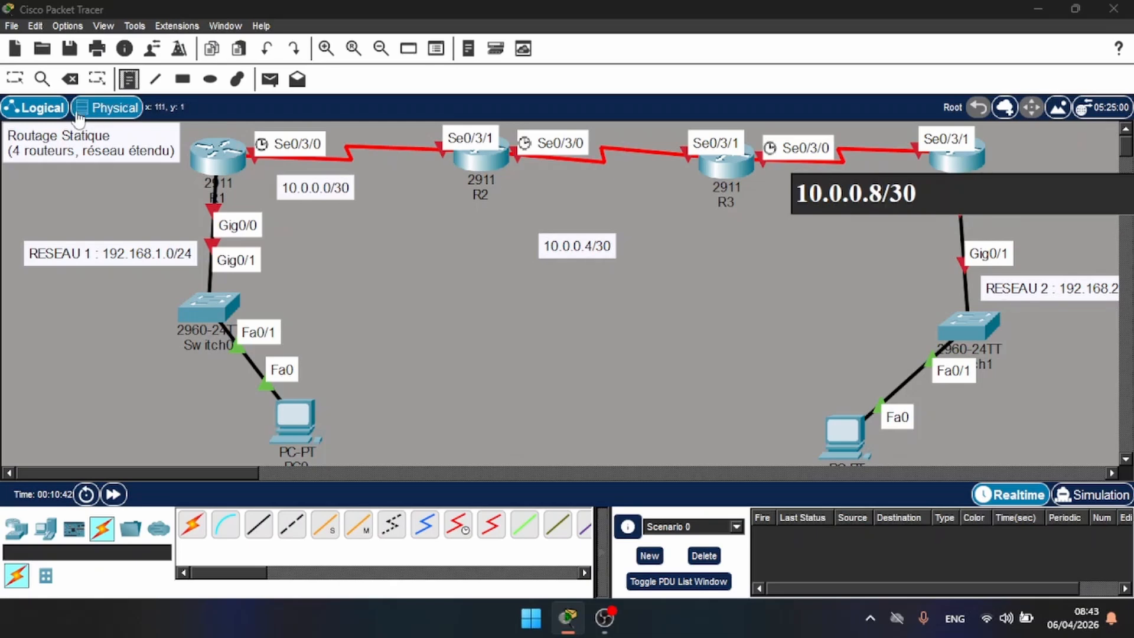
Add the notes .1, .2, .5, .6, .9 and .10 beside the serial ports of R1 to R4 and nudge .5 and .9 closer to their ports.
left_click(16, 80)
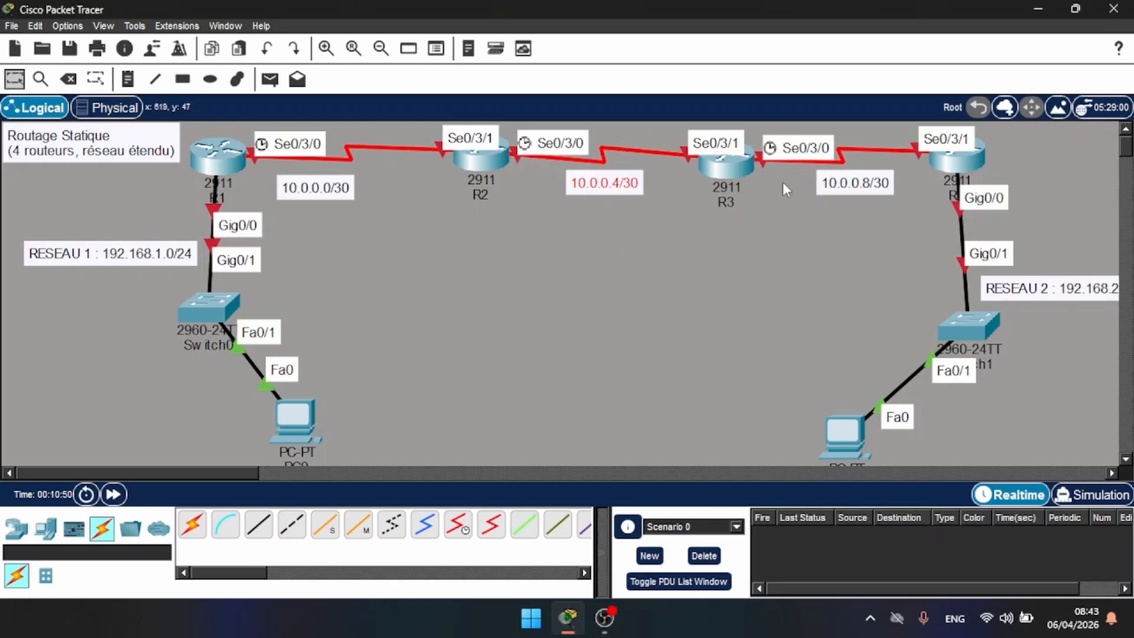
left_click(255, 171)
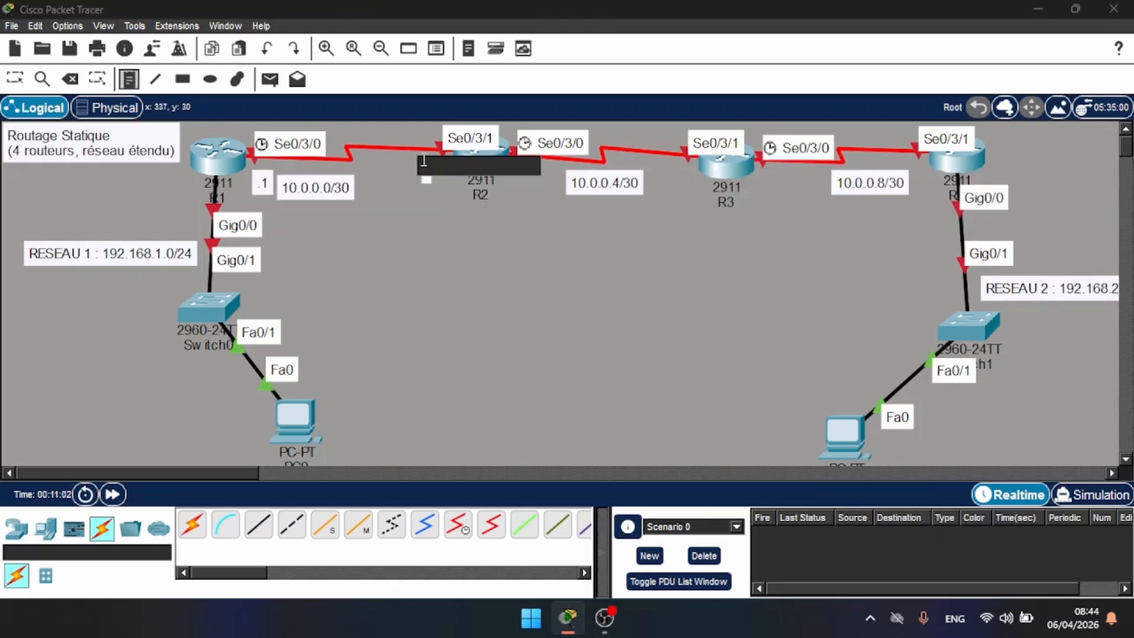
left_click(424, 165)
type(".2")
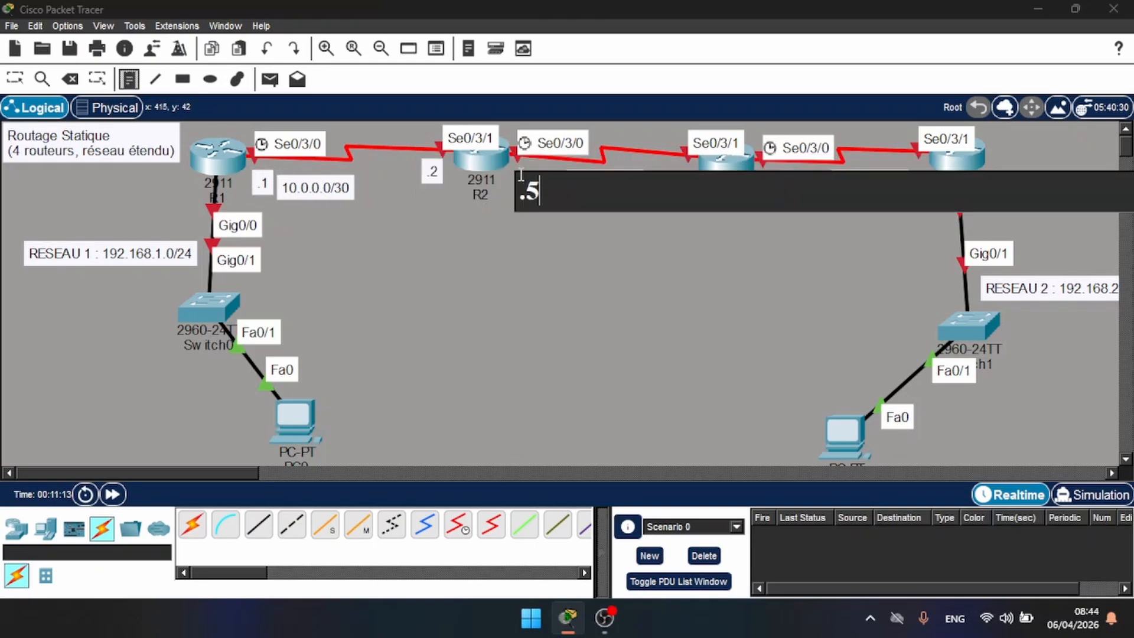
type("6")
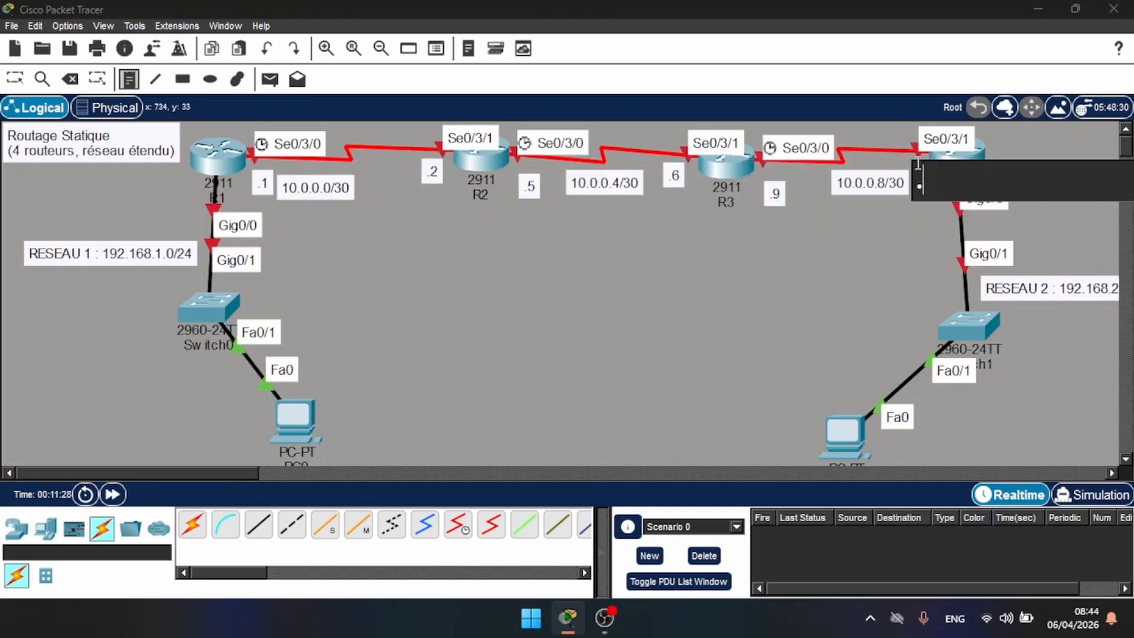
type(".10")
left_click(15, 79)
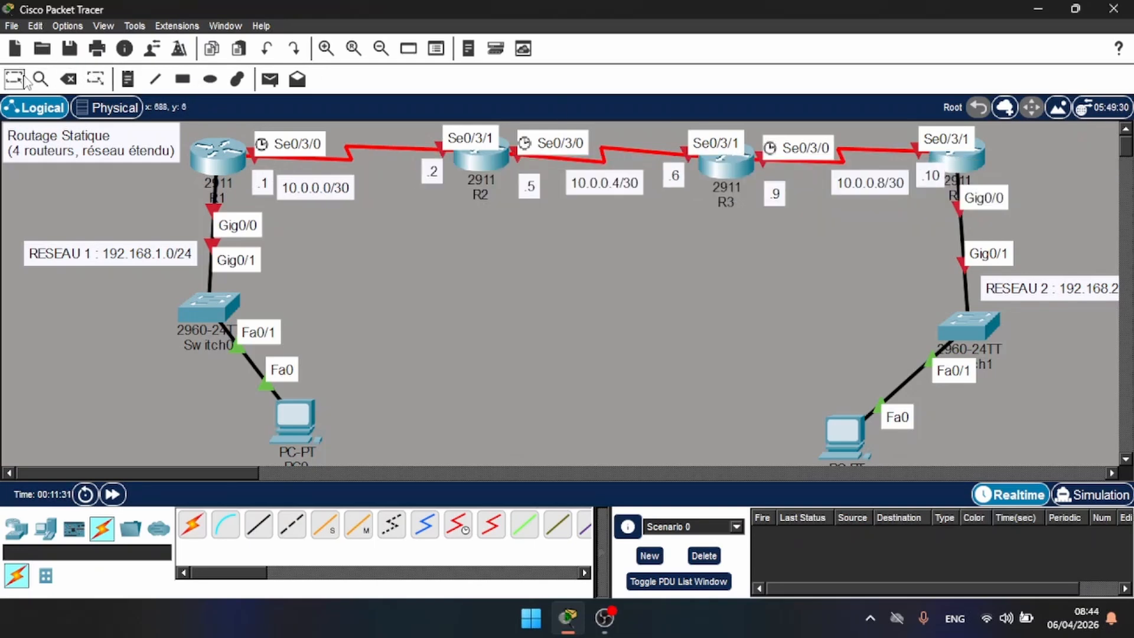
left_click_drag(533, 191, 525, 191)
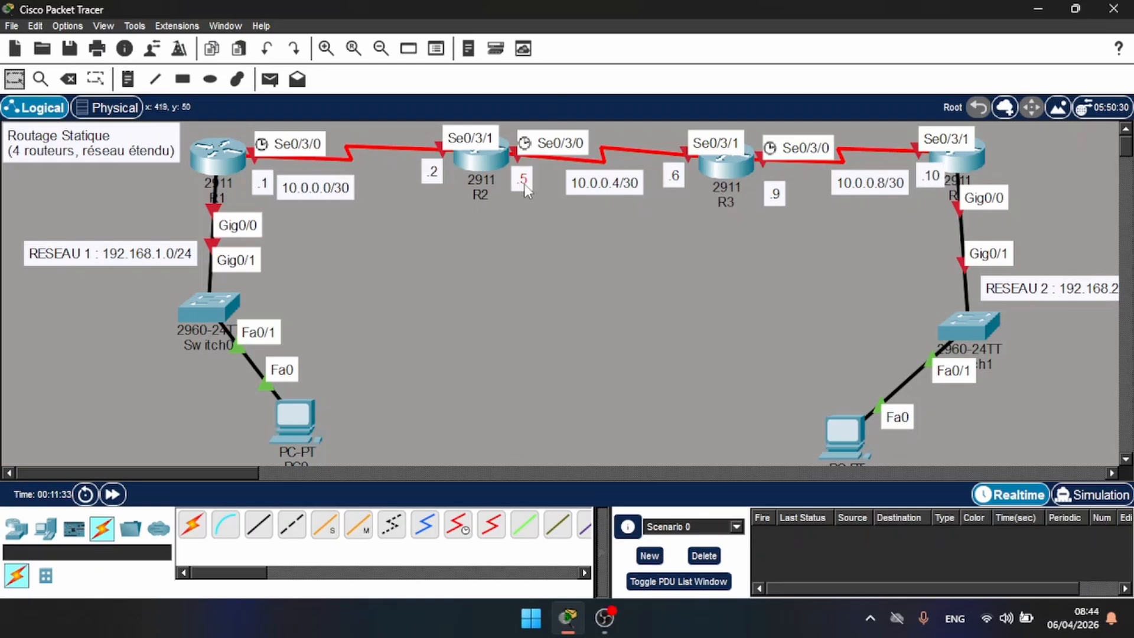
left_click_drag(775, 193, 771, 188)
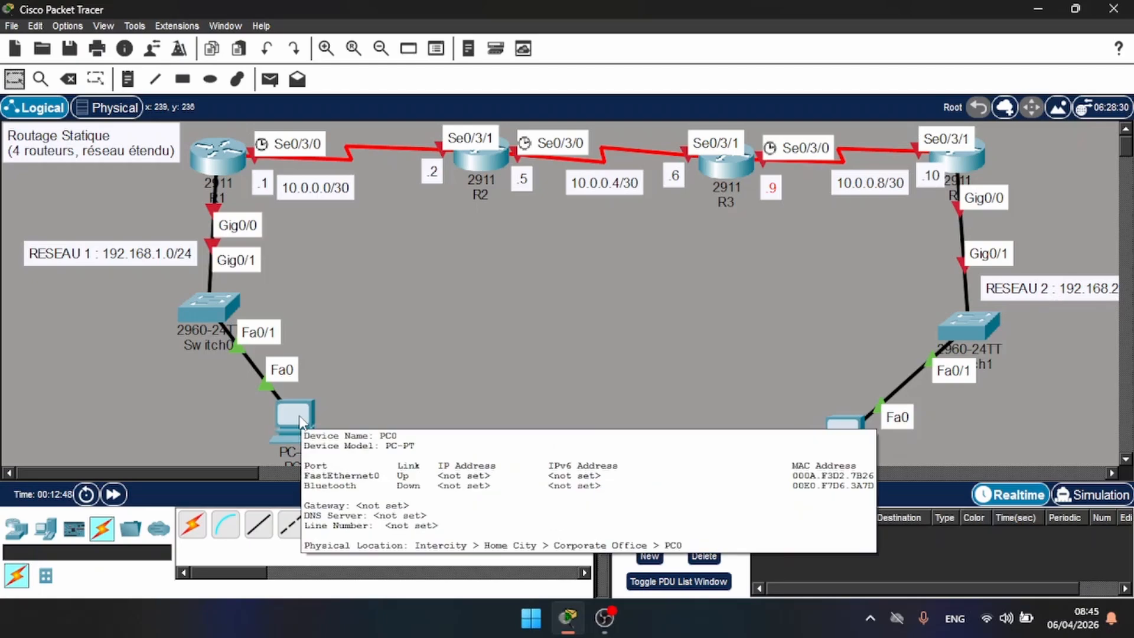
Set PC0's static IPv4 address to 192.168.1.10 with subnet mask 255.255.255.0.
left_click(301, 421)
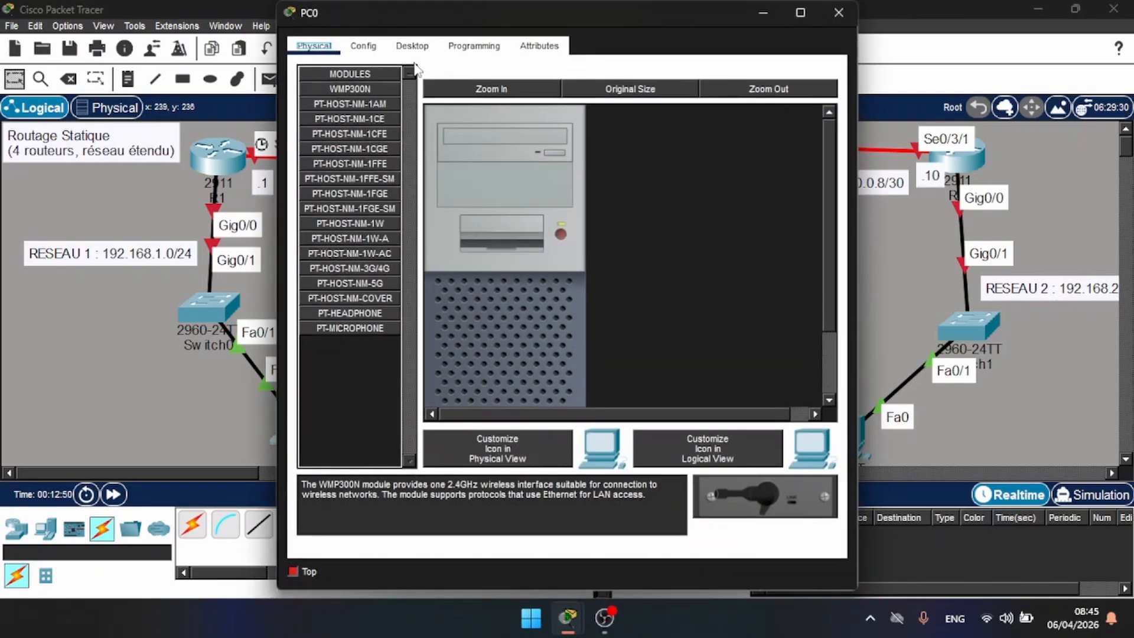
left_click(413, 47)
left_click(358, 124)
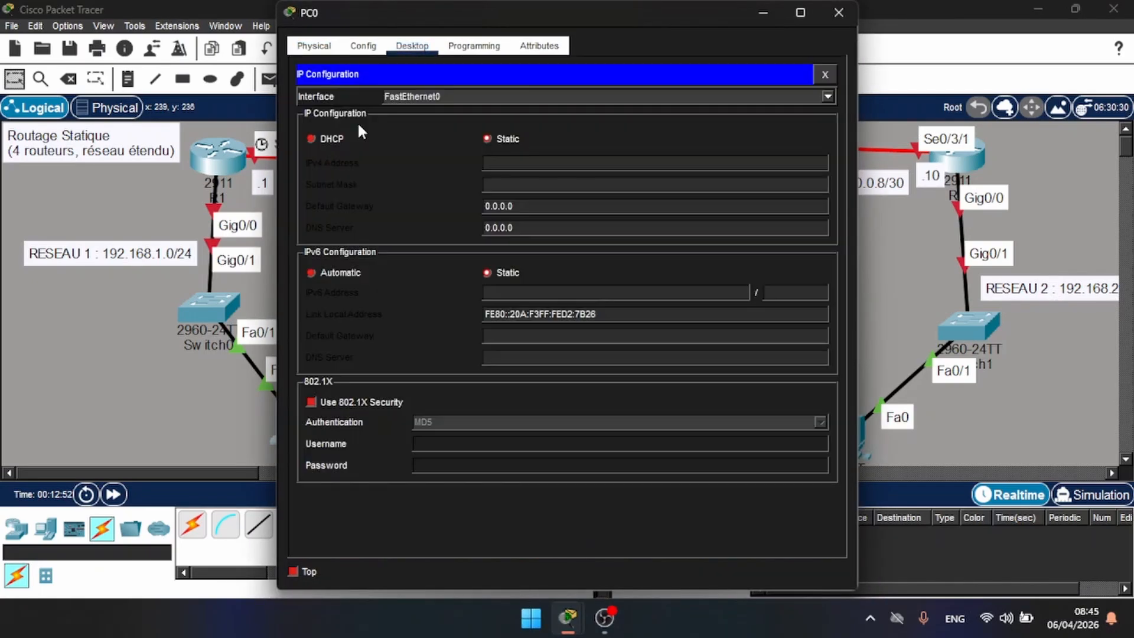
left_click(507, 164)
type("192.168")
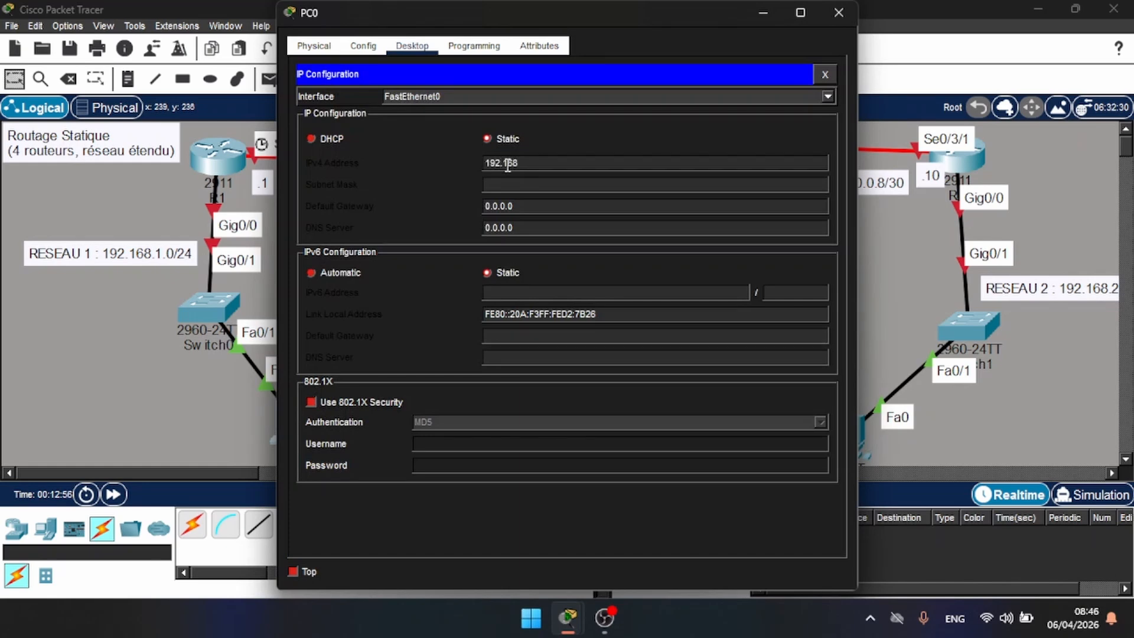
type(".1.10")
double_click(508, 165)
left_click(525, 185)
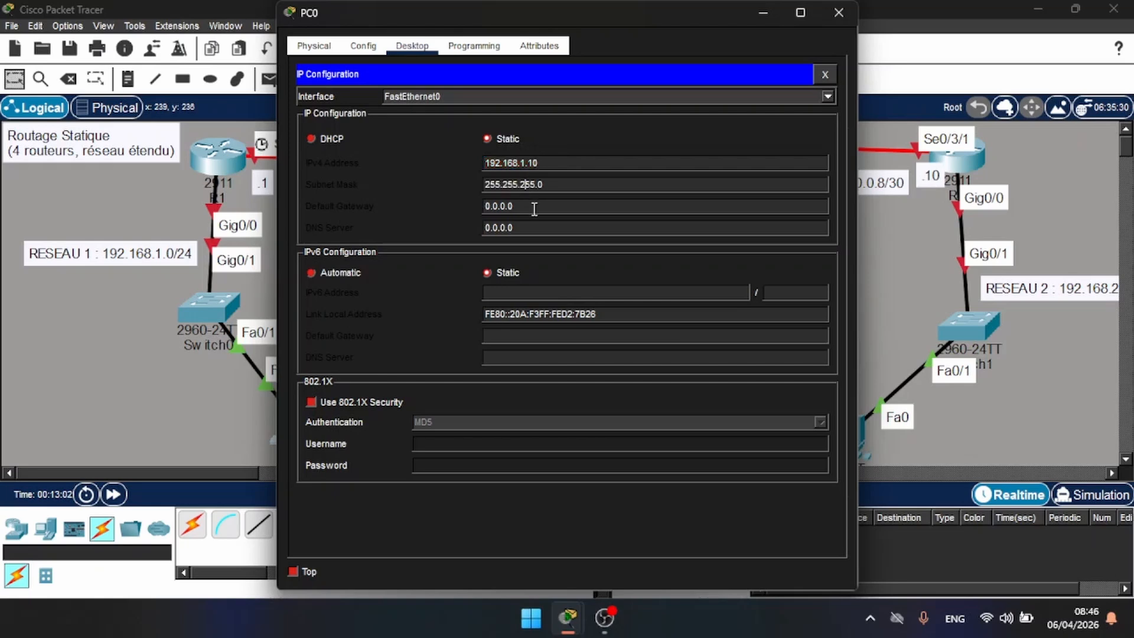
Set PC0's default gateway to 192.168.1.1 and close its configuration window.
double_click(526, 207)
type("192.168.1.1")
left_click(644, 135)
left_click(838, 13)
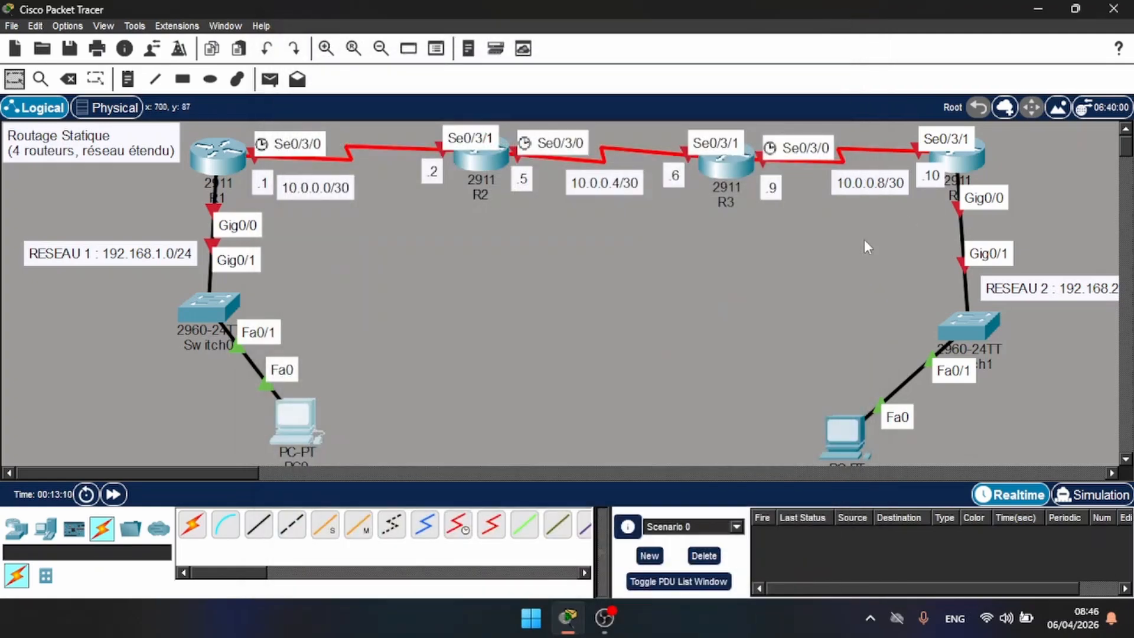
Set PC1's static IPv4 address to 192.168.2.20 with subnet mask 255.255.255.0.
left_click(856, 436)
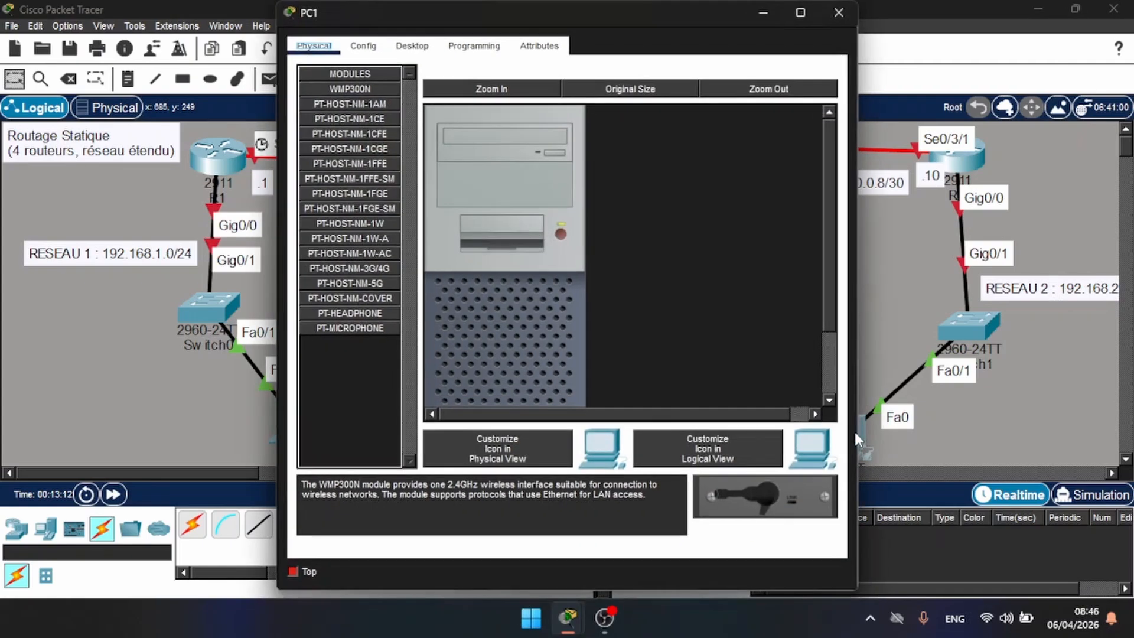
left_click(412, 46)
left_click(353, 127)
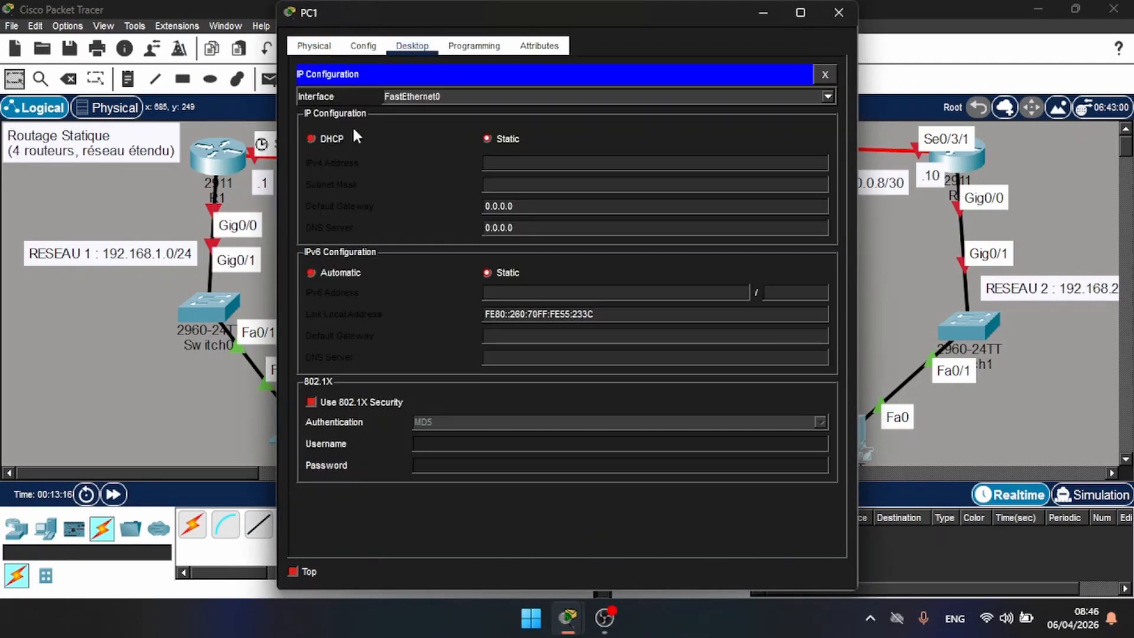
left_click(509, 167)
type("192.168.1.10")
key("Left")
key("Left")
key("Left")
key("BackSpace")
type("2")
key("Right")
key("Right")
key("BackSpace")
type("2")
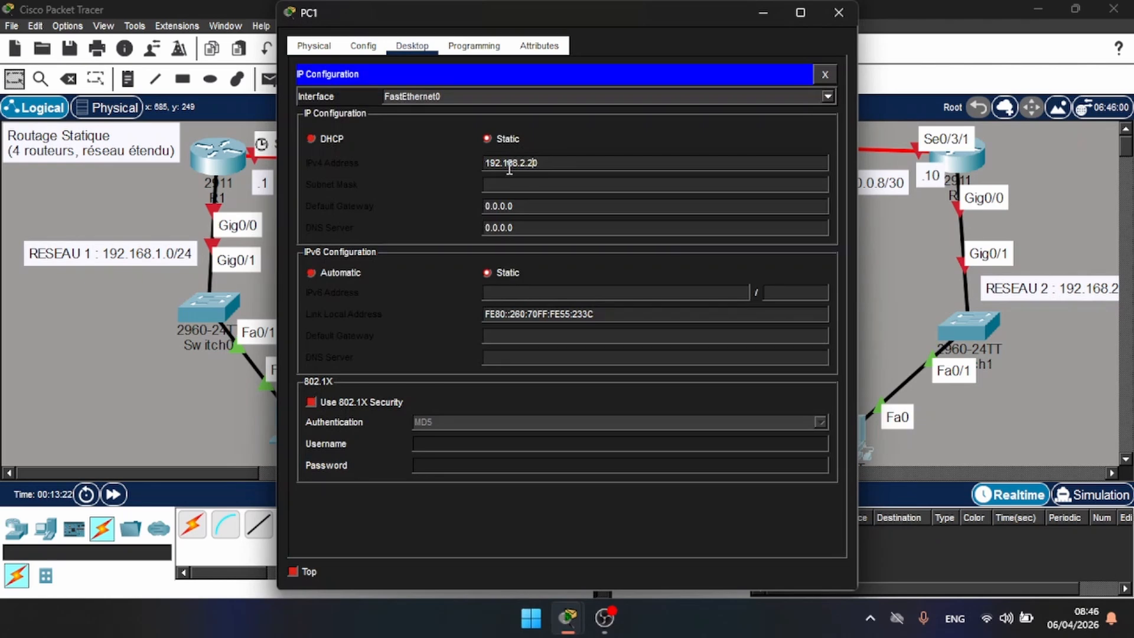
left_click(531, 179)
Set PC1's default gateway to 192.168.2.1 and close its configuration window.
left_click_drag(517, 208, 451, 209)
type("192.168.1.10")
key("Left")
key("Left")
key("Left")
key("BackSpace")
type("2")
key("Right")
key("Right")
key("Right")
key("BackSpace")
left_click(582, 144)
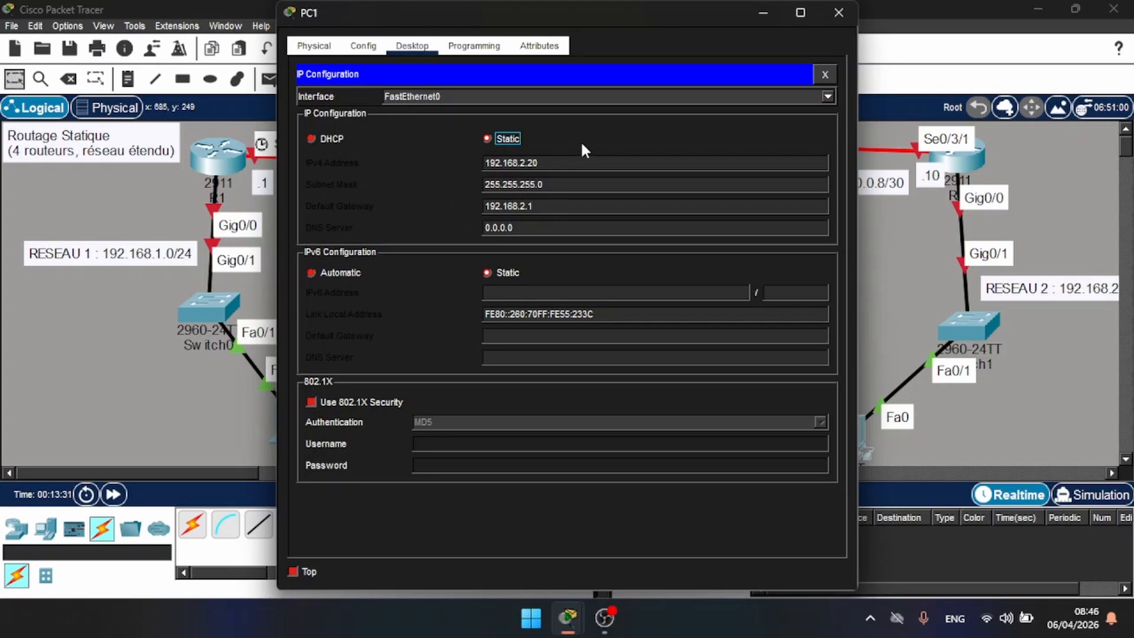
left_click(834, 17)
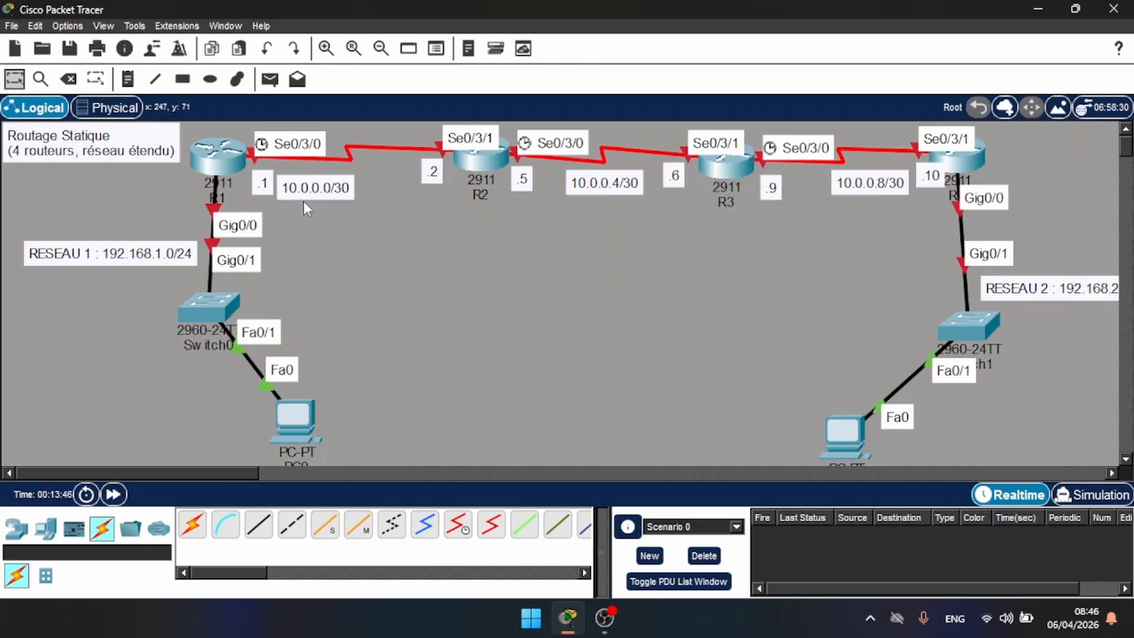
Draw a blue-filled rectangle with a black outline behind R1, Switch0 and PC0 to mark the first network area.
left_click(208, 83)
left_click(183, 80)
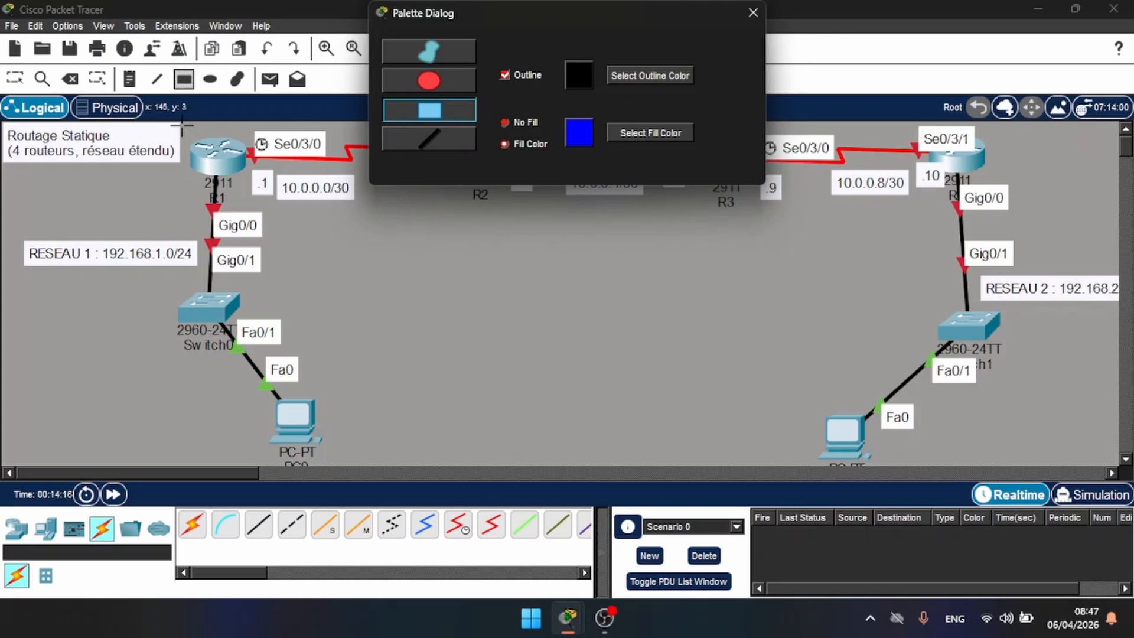
left_click_drag(181, 124, 375, 471)
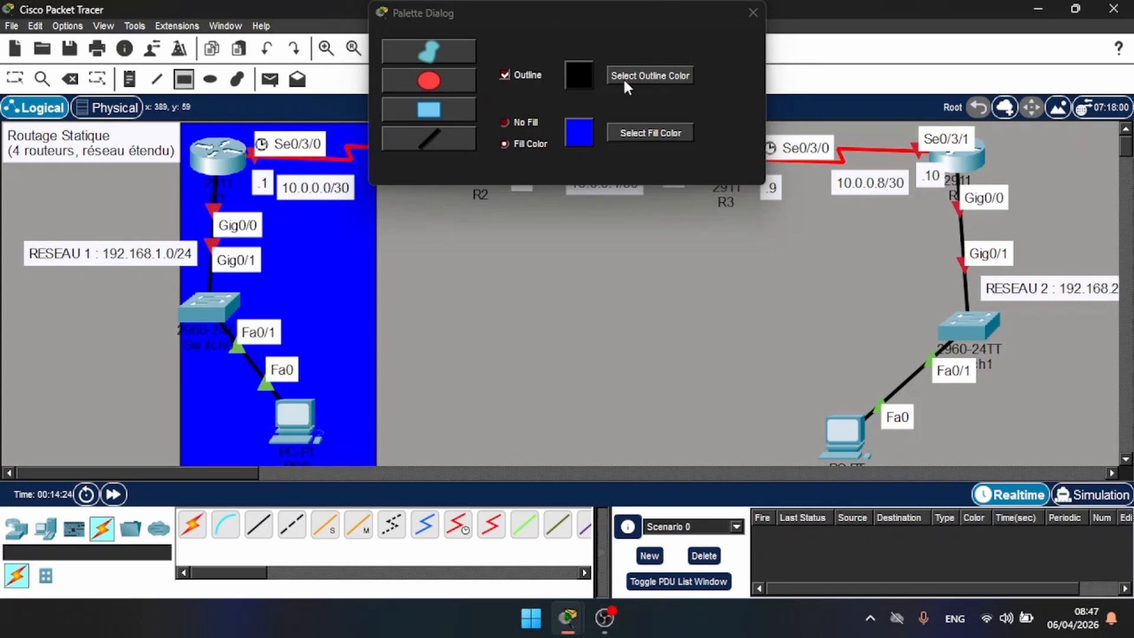
Draw a rectangle filled with bright green (#55ff00) behind R4, Switch1 and PC1, and leave the drawing mode.
left_click(623, 134)
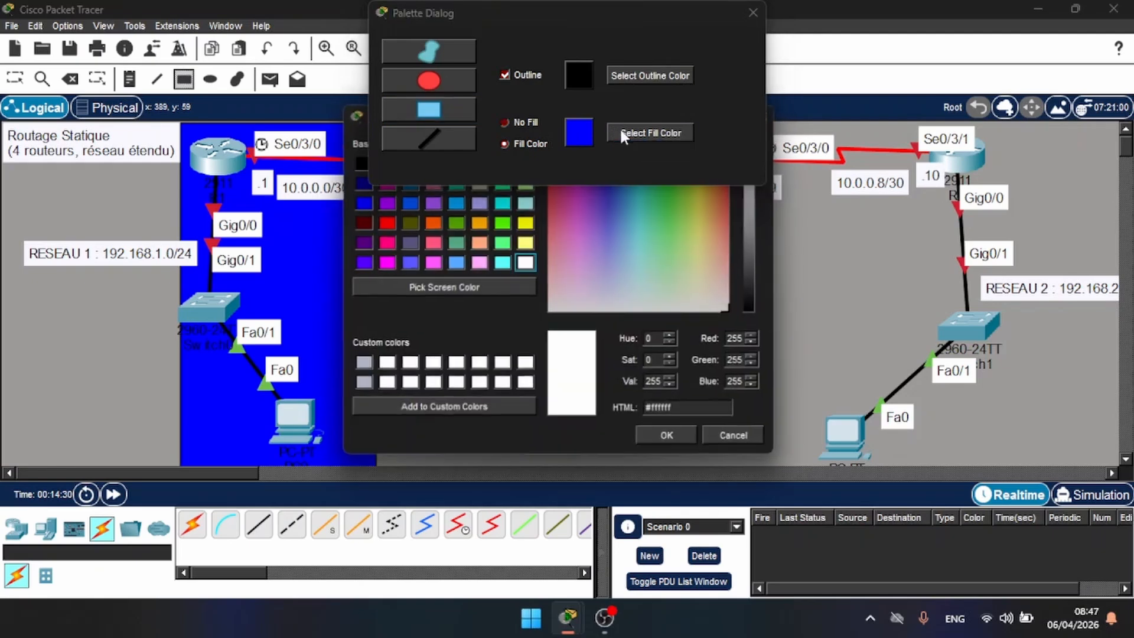
left_click(503, 223)
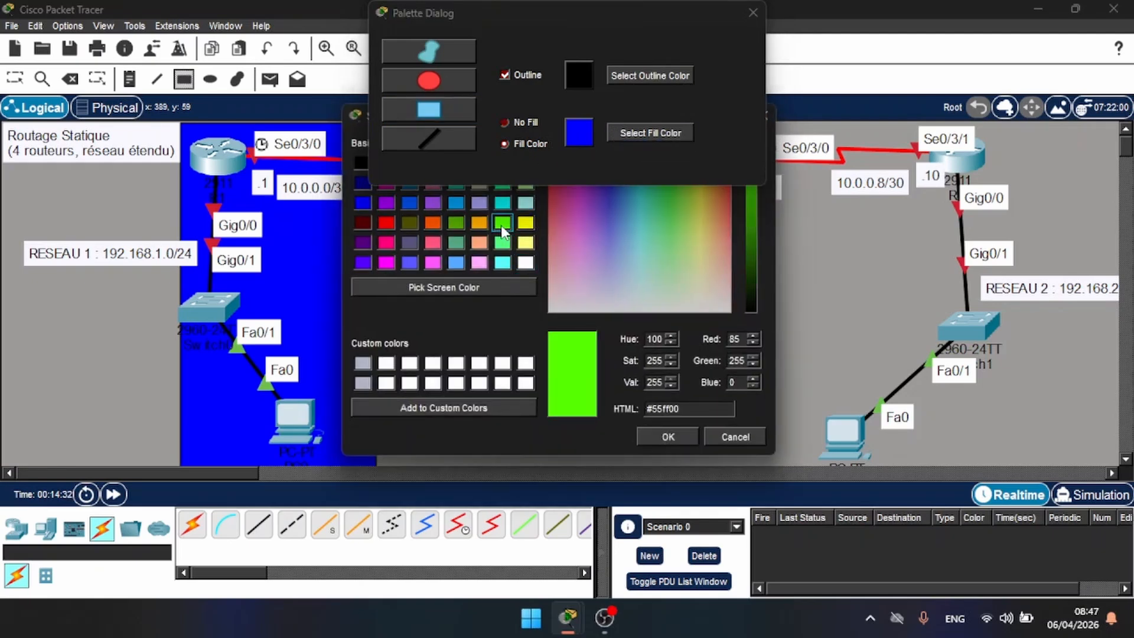
left_click(672, 431)
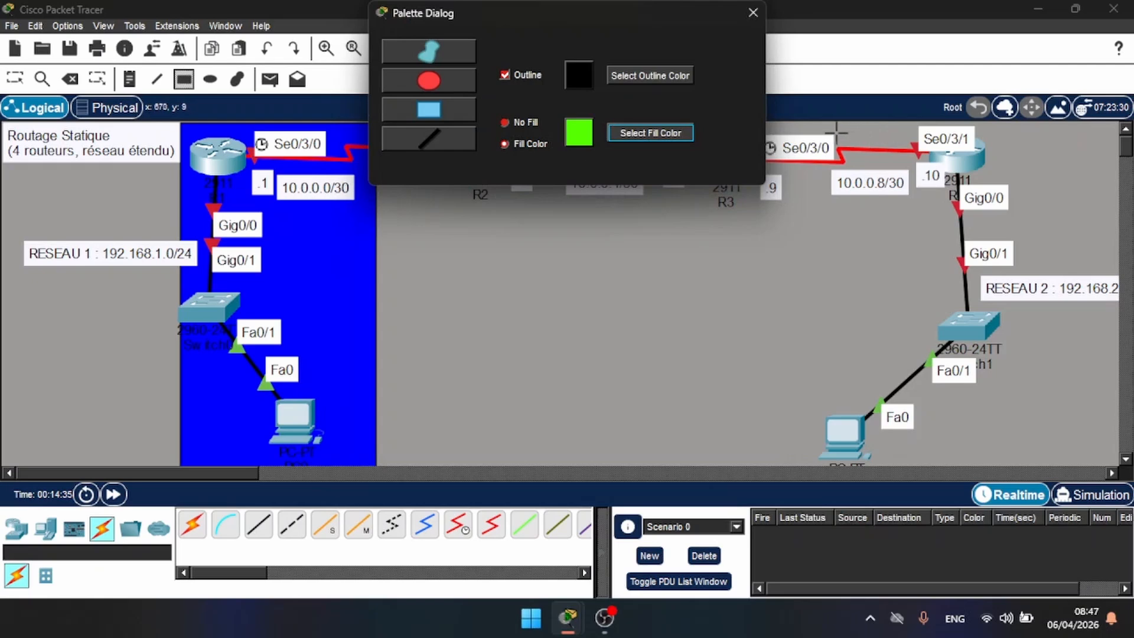
mouse_move(821, 126)
left_mouse_down()
mouse_move(842, 291)
mouse_move(963, 464)
mouse_move(1106, 466)
left_mouse_up()
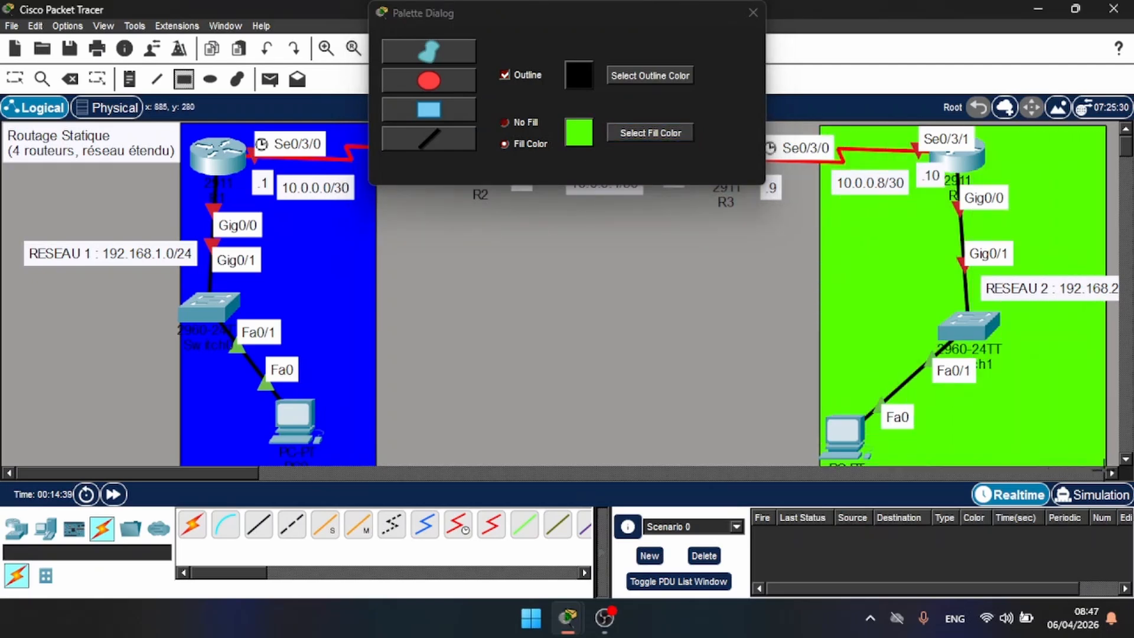
left_click(752, 12)
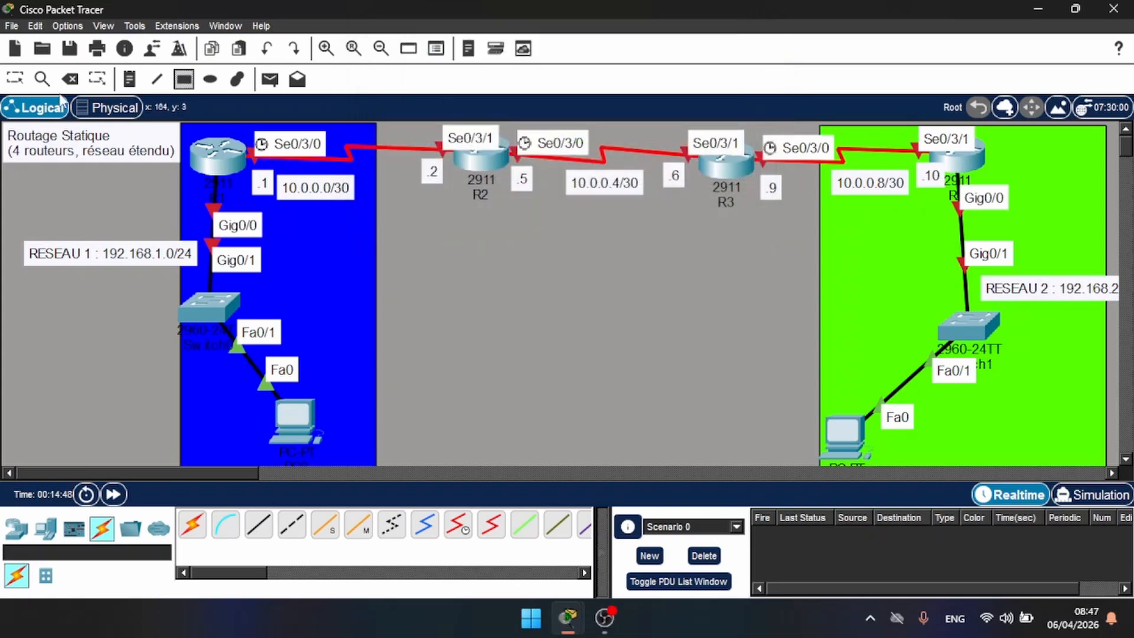
left_click(17, 81)
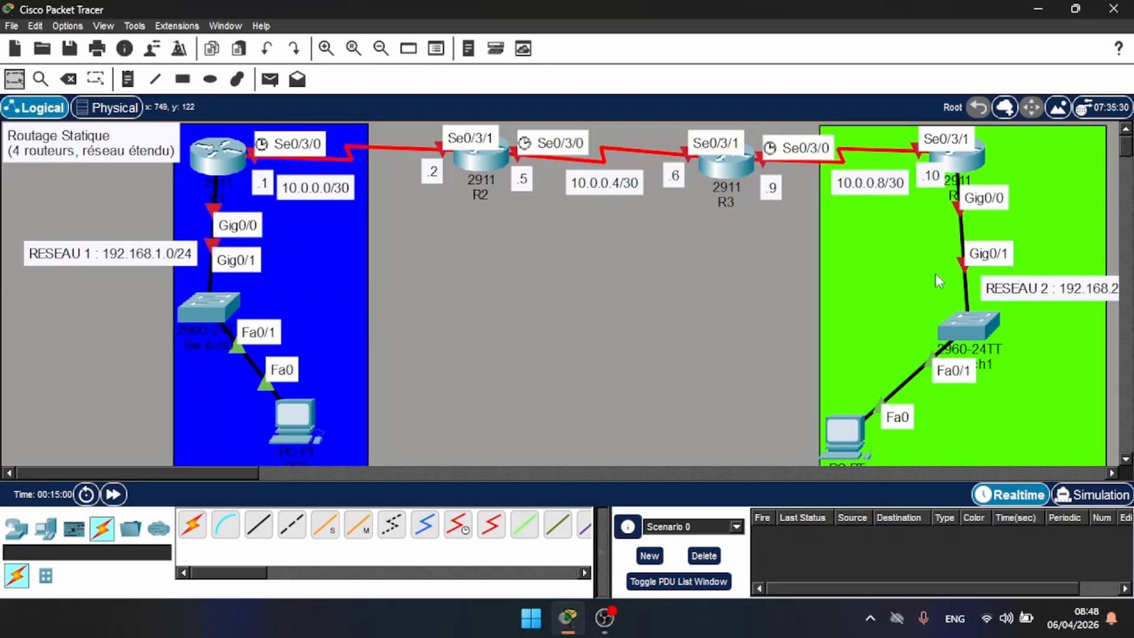
Open the command line of R1 and decline the initial configuration dialog to reach the router prompt.
left_click(220, 154)
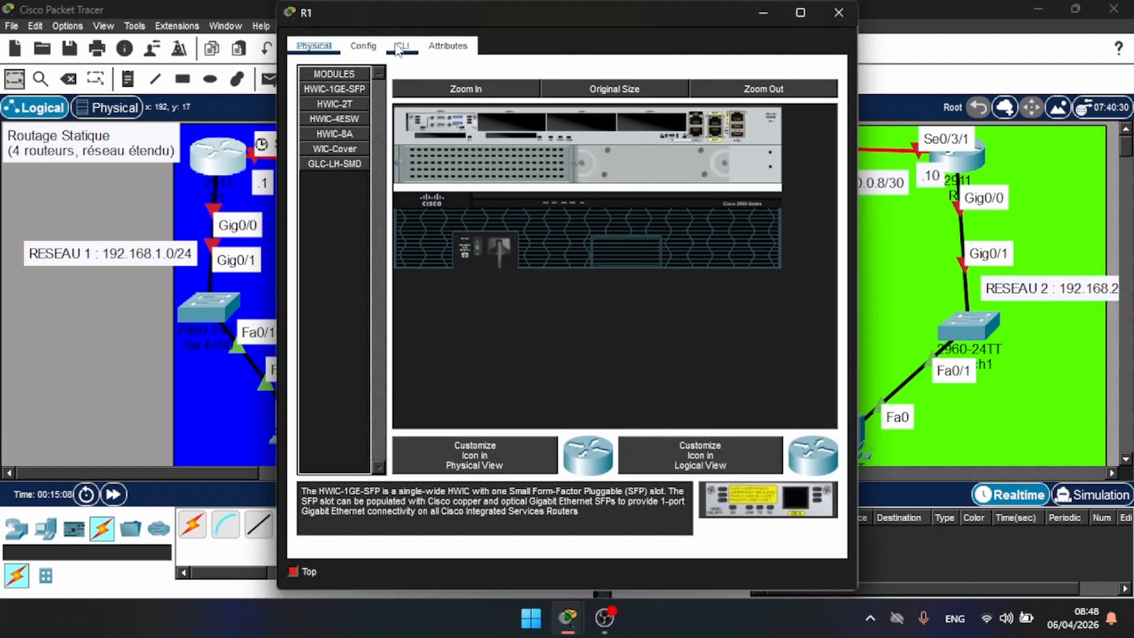
left_click(403, 50)
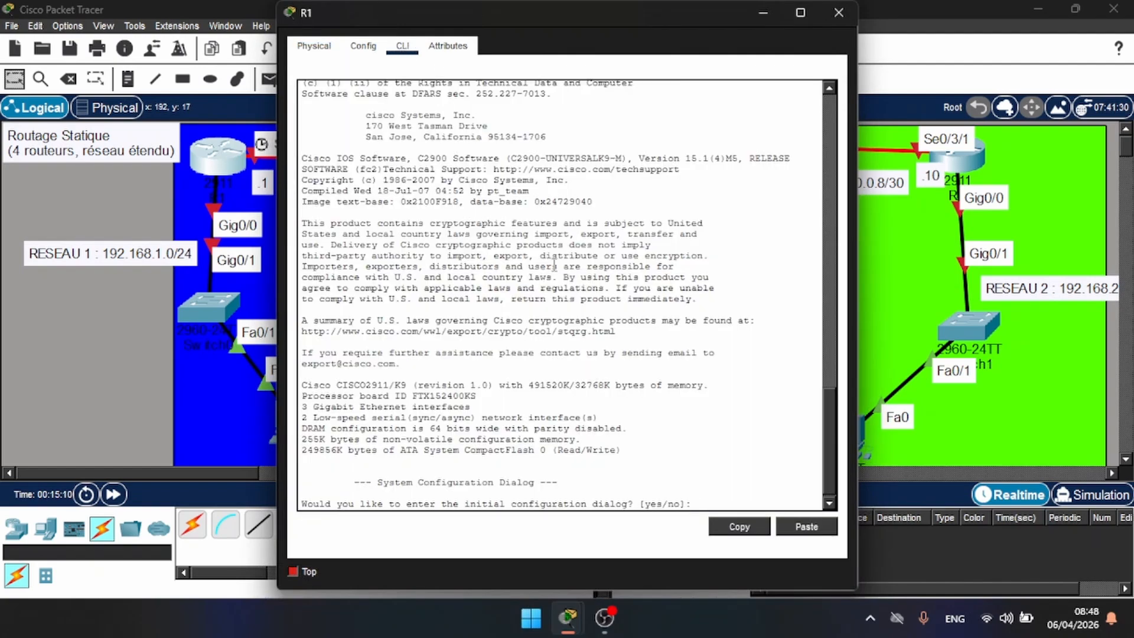
type("no")
key("Return")
key("Return")
key("Return")
key("Return")
Enter global configuration mode on the router and set its hostname to R1.
type("en")
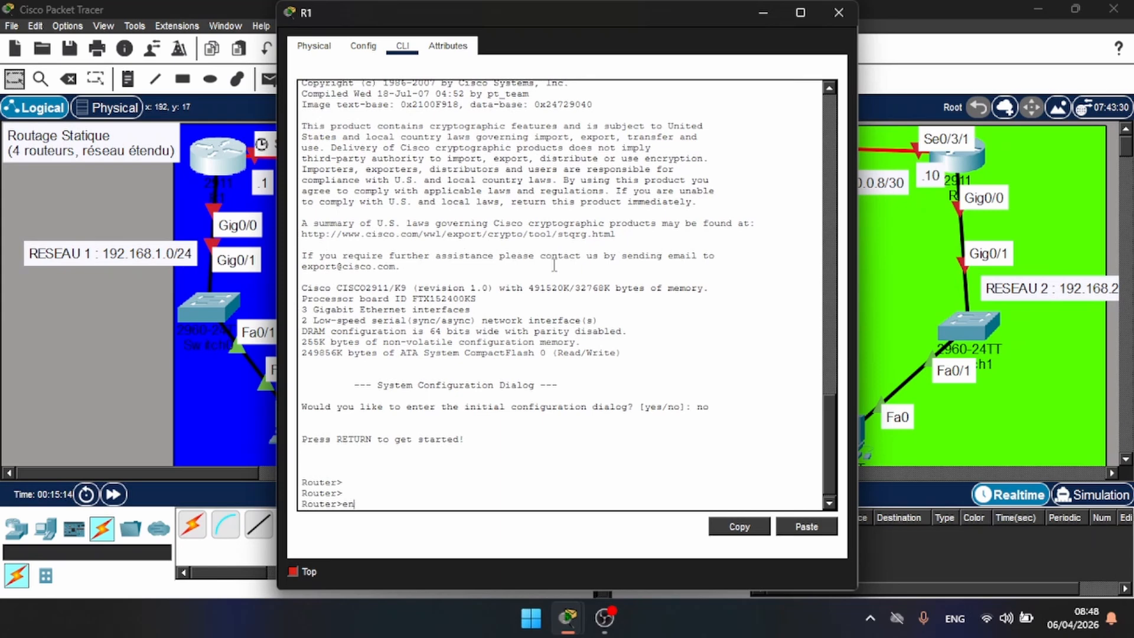
key("Return")
type("conf")
type(" t")
key("Return")
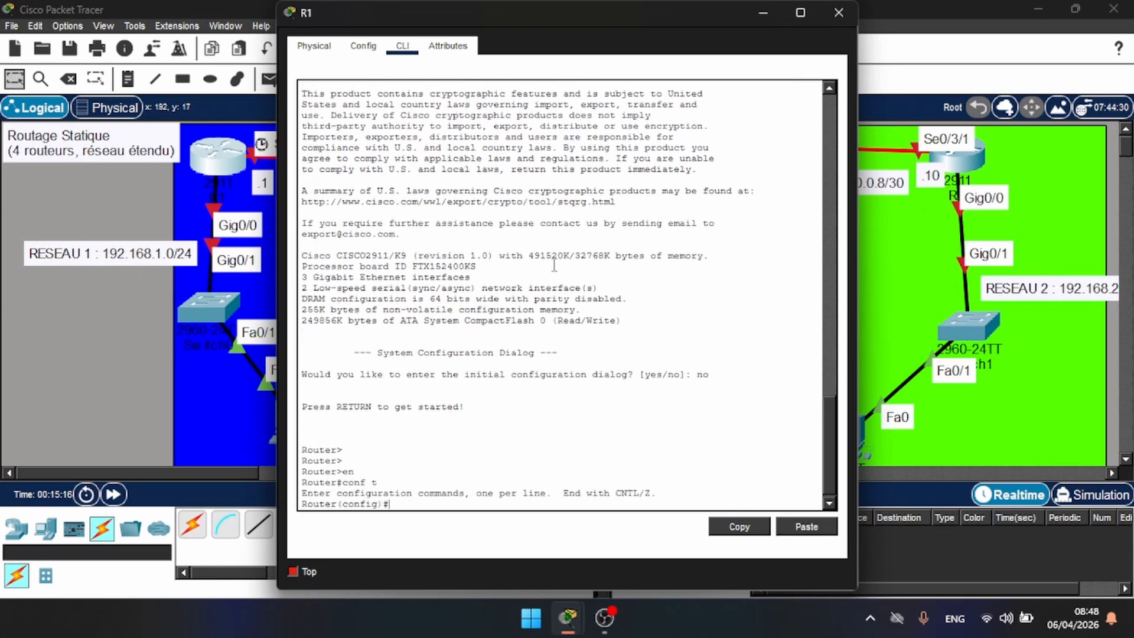
key("Return")
key("Return")
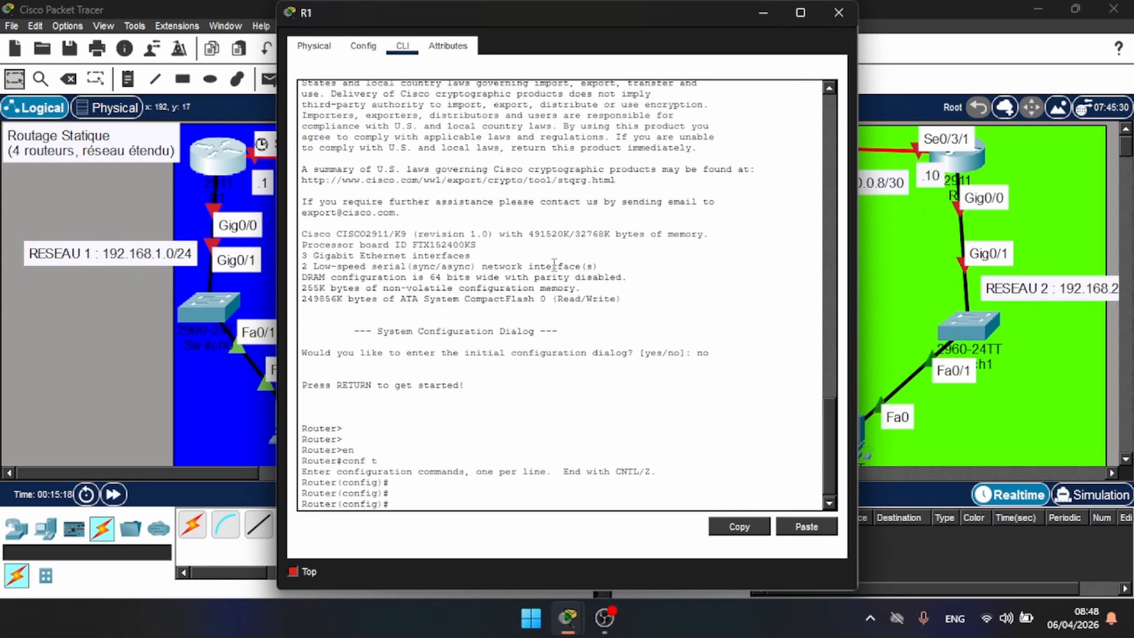
type("HOST R1")
key("Return")
key("Return")
key("Return")
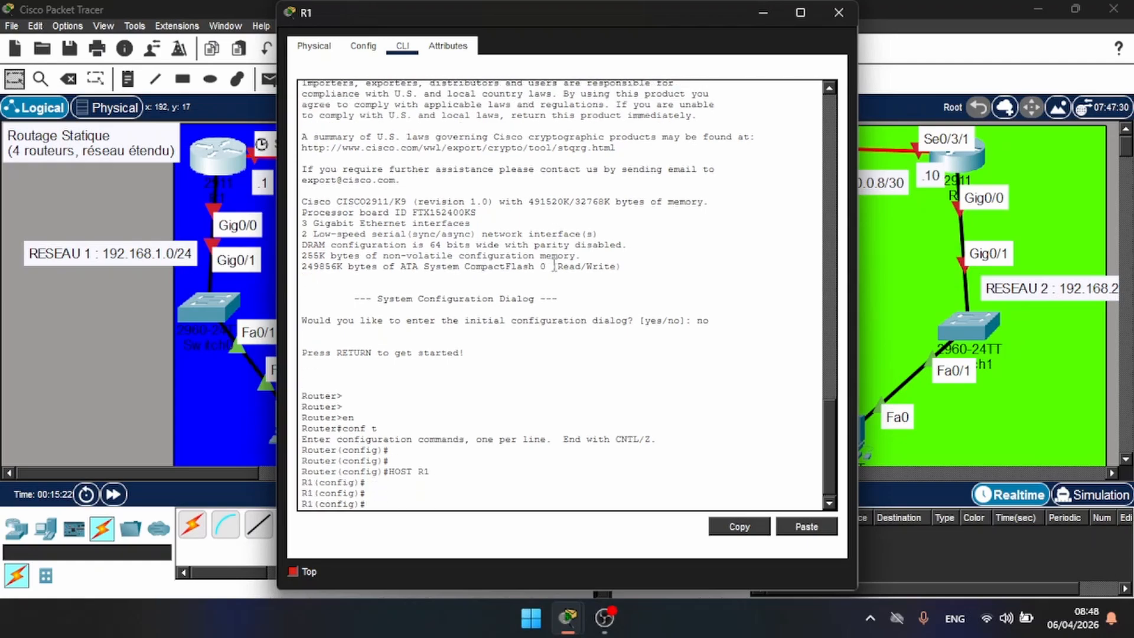
Assign IP address 192.168.1.1 with mask 255.255.255.0 to R1's interface g0/0.
left_click_drag(602, 13, 773, 27)
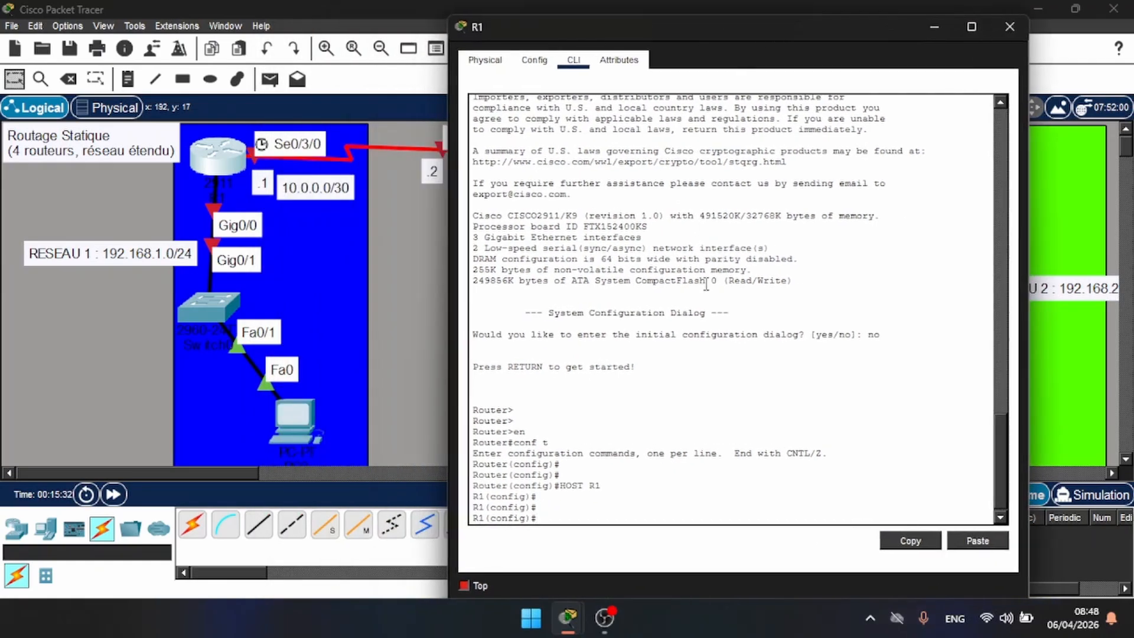
type("int g0/0")
key("Return")
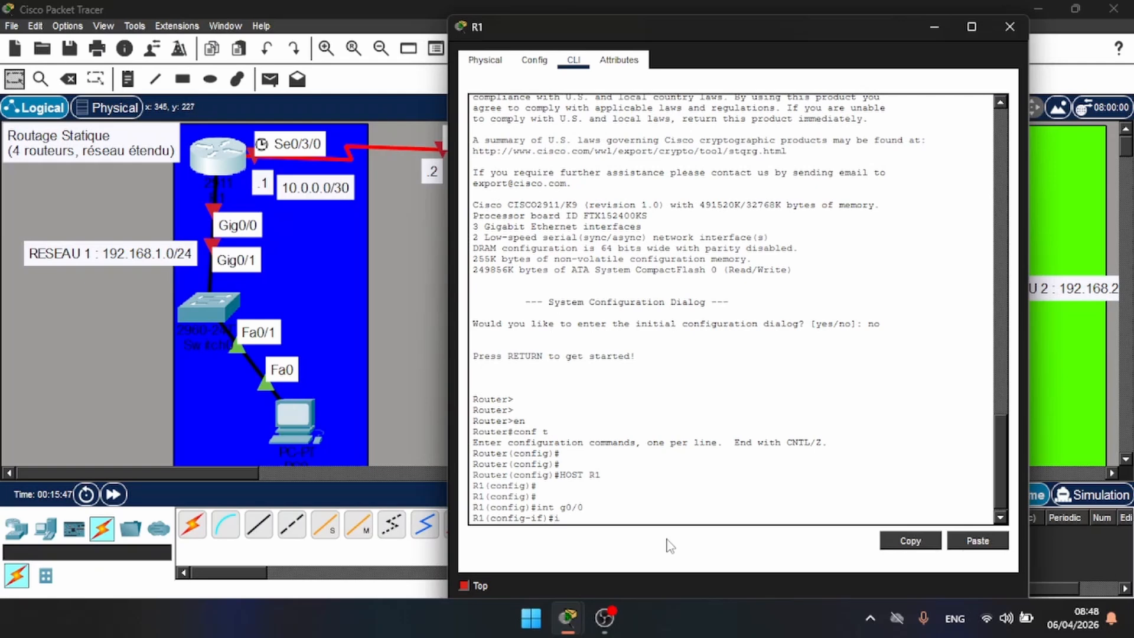
type("ip add 192.168.1.1 255.255.255.0")
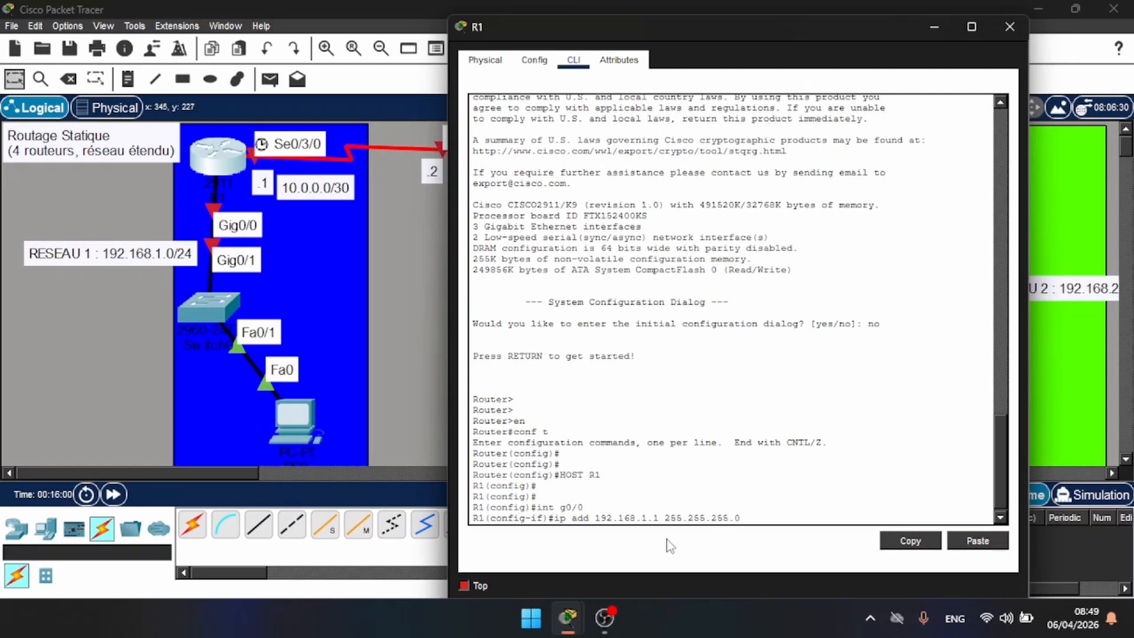
key("Return")
Enable R1's g0/0 interface with the no shut command and return to global configuration mode.
type("np shut")
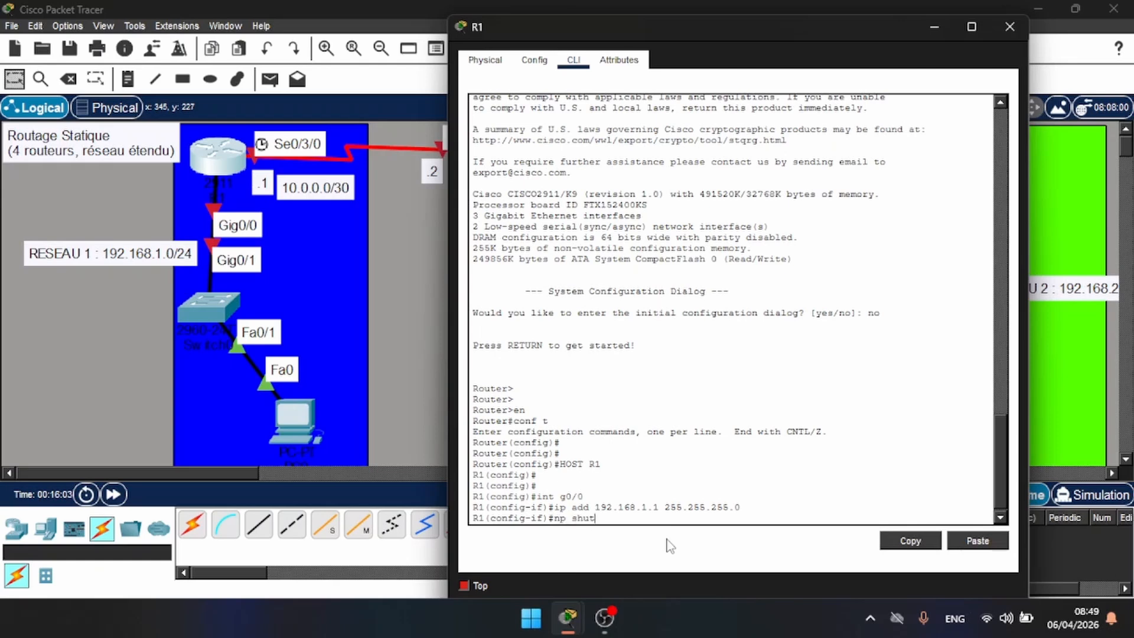
key("Return")
key("Return")
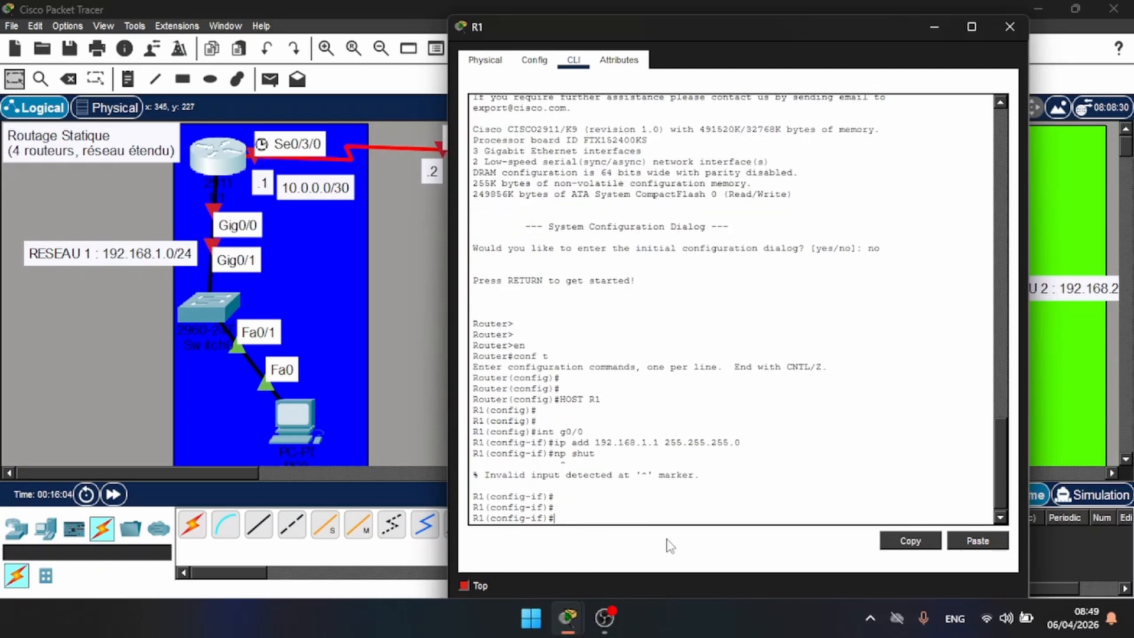
key("Up")
key("Left")
key("BackSpace")
type("o")
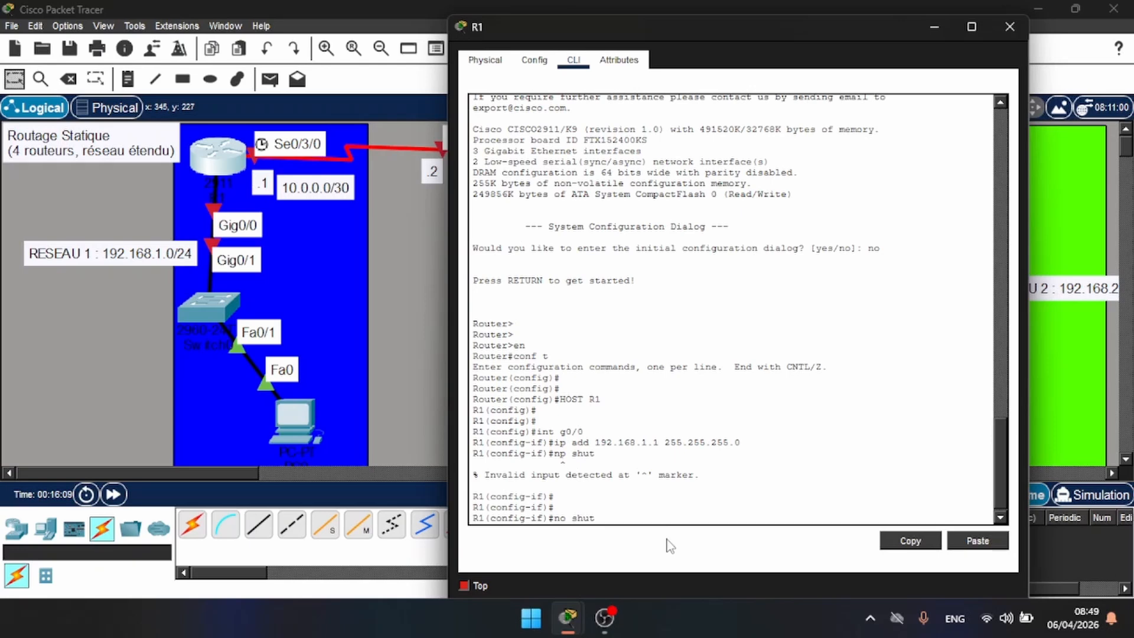
key("Return")
key("Return")
key("Return")
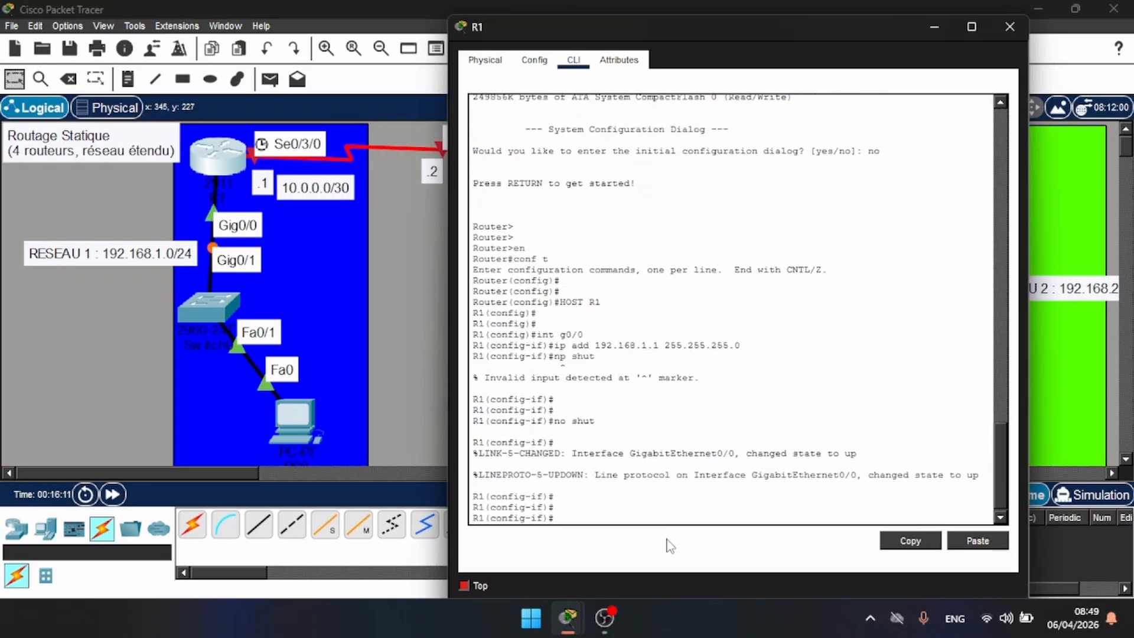
type("ex")
key("Return")
key("Return")
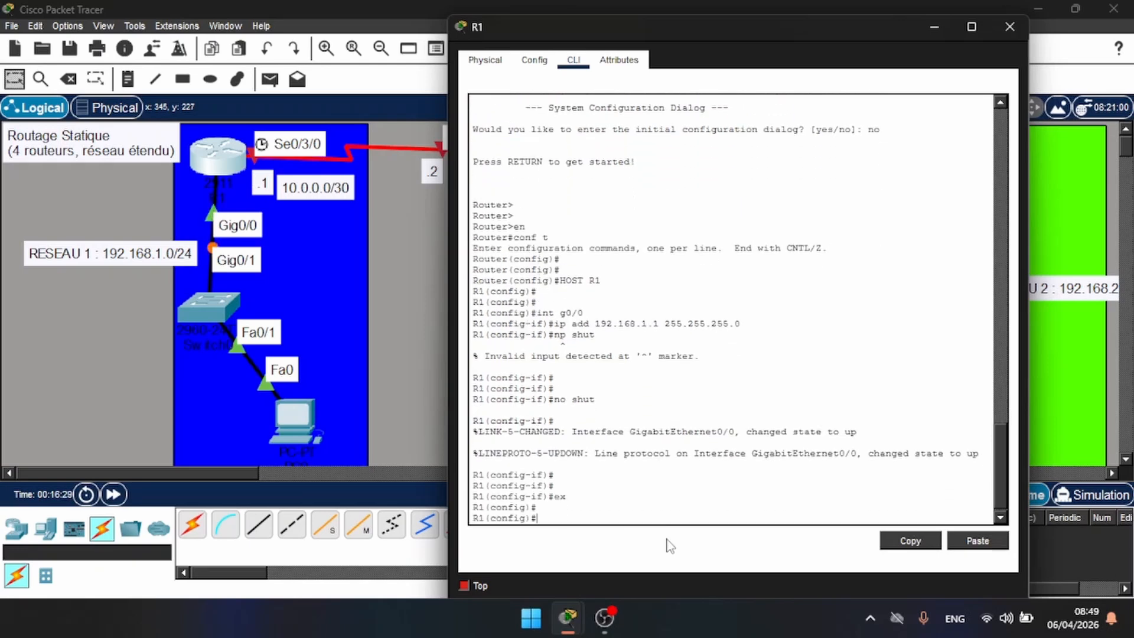
Assign IP address 10.0.0.1 with mask 255.255.255.252 to R1's serial interface s0/3/0.
type("int s0/3/0")
key("Return")
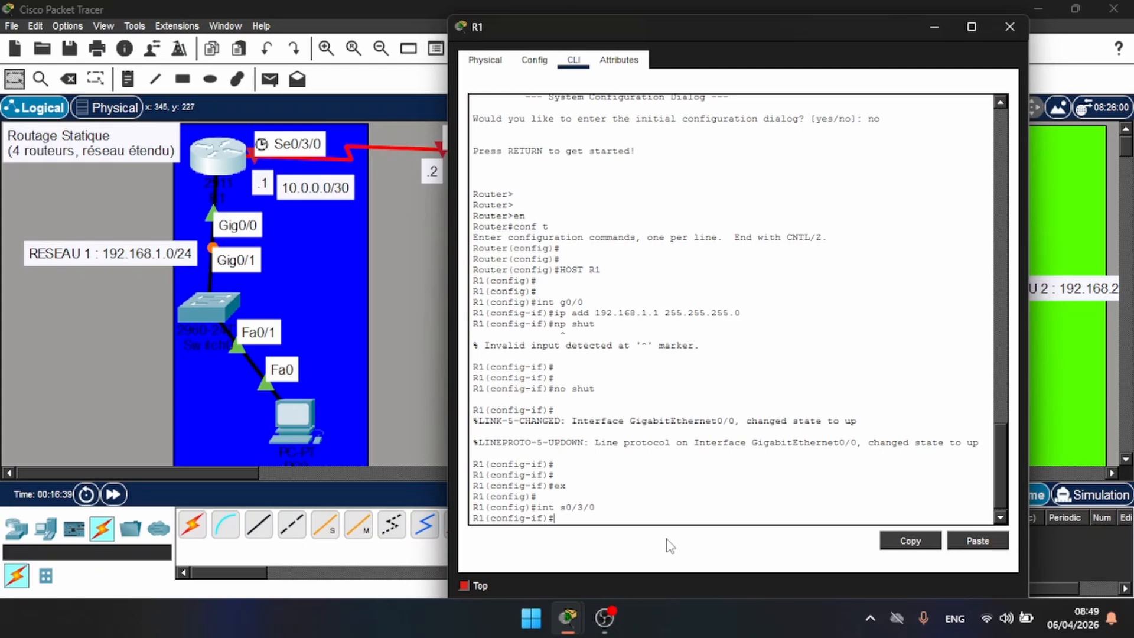
type("ip add 10.0.0.1 2")
type("55")
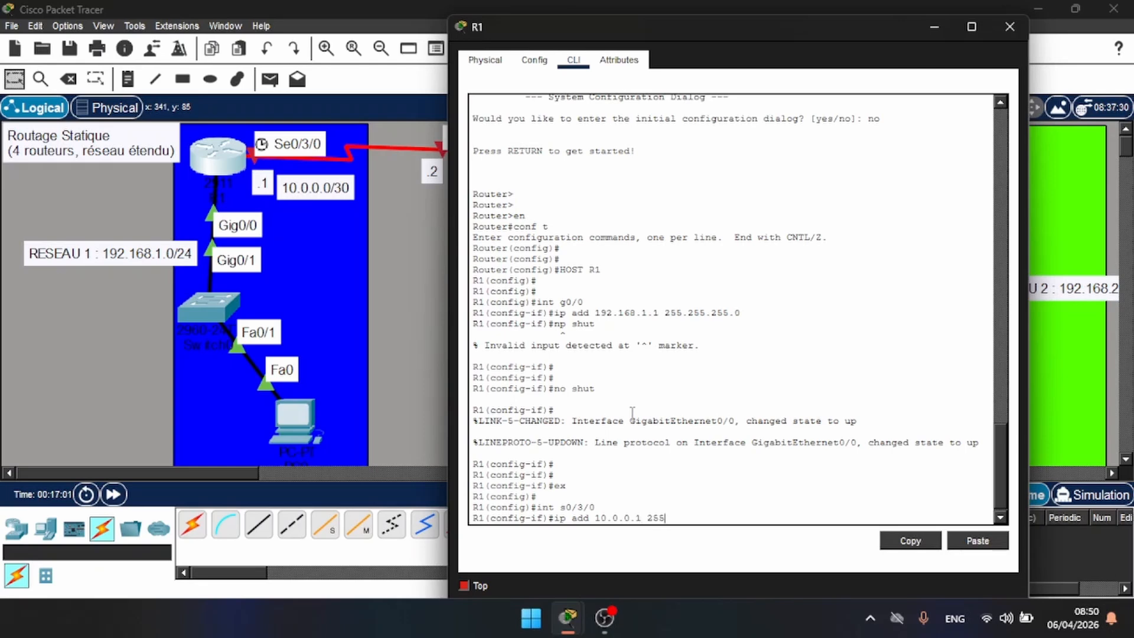
type(".255.255.252")
key("Return")
Enable R1's serial interface s0/3/0 with the no shut command.
type("no")
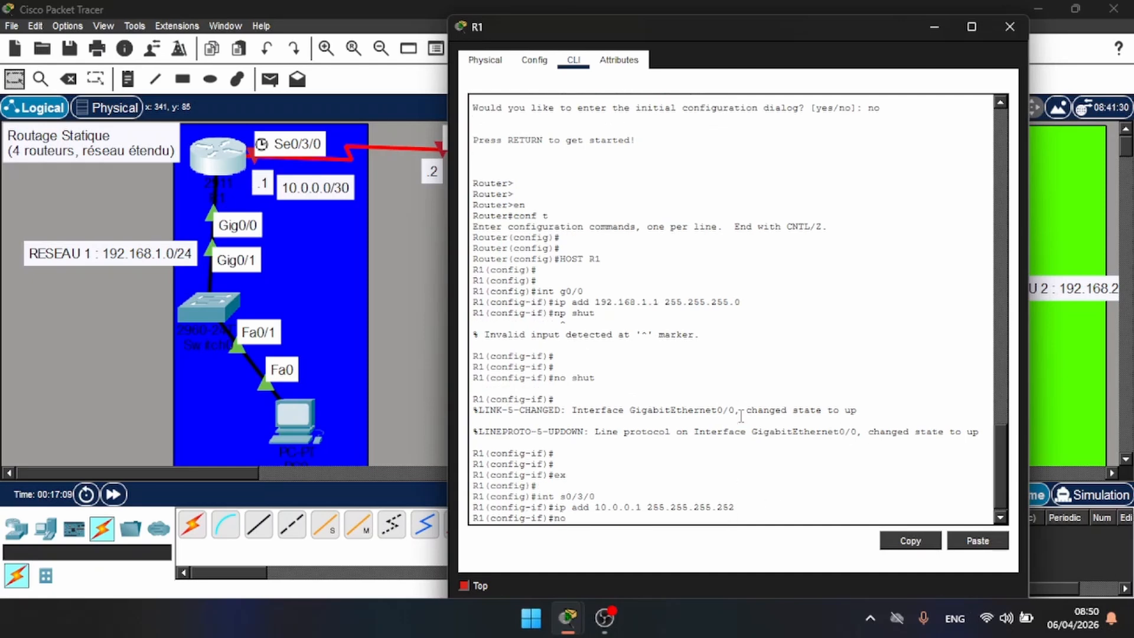
type(" shut")
key("Return")
key("Return")
key("Return")
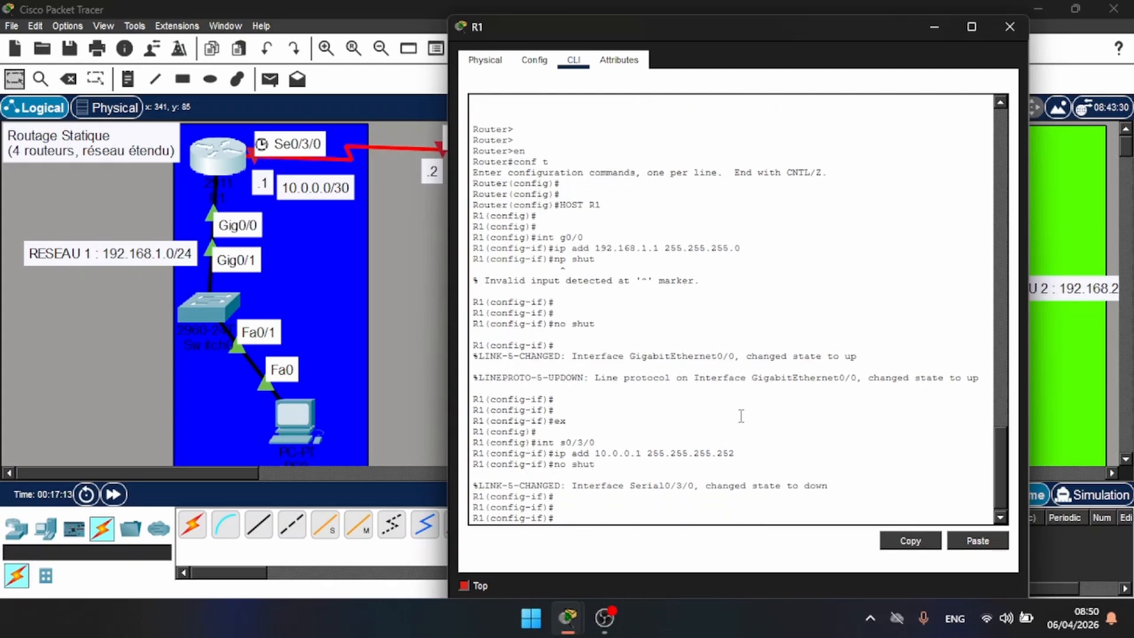
End configuration mode on R1, save the configuration with wr and close the router's window.
type("end")
key("Return")
type("wr")
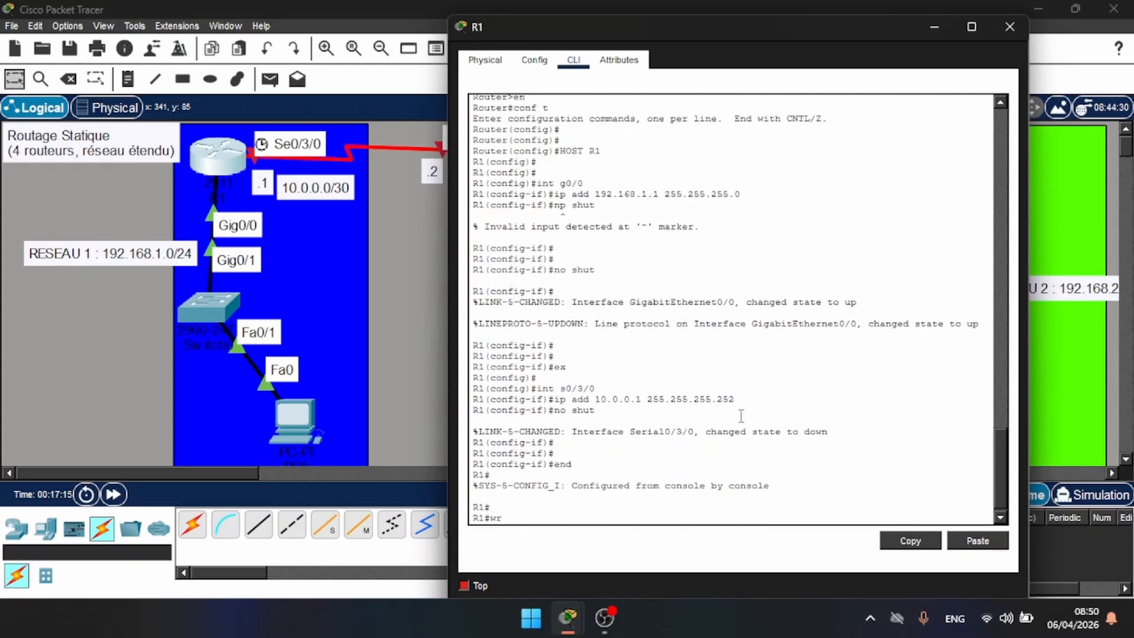
key("Return")
key("Return")
key("Return")
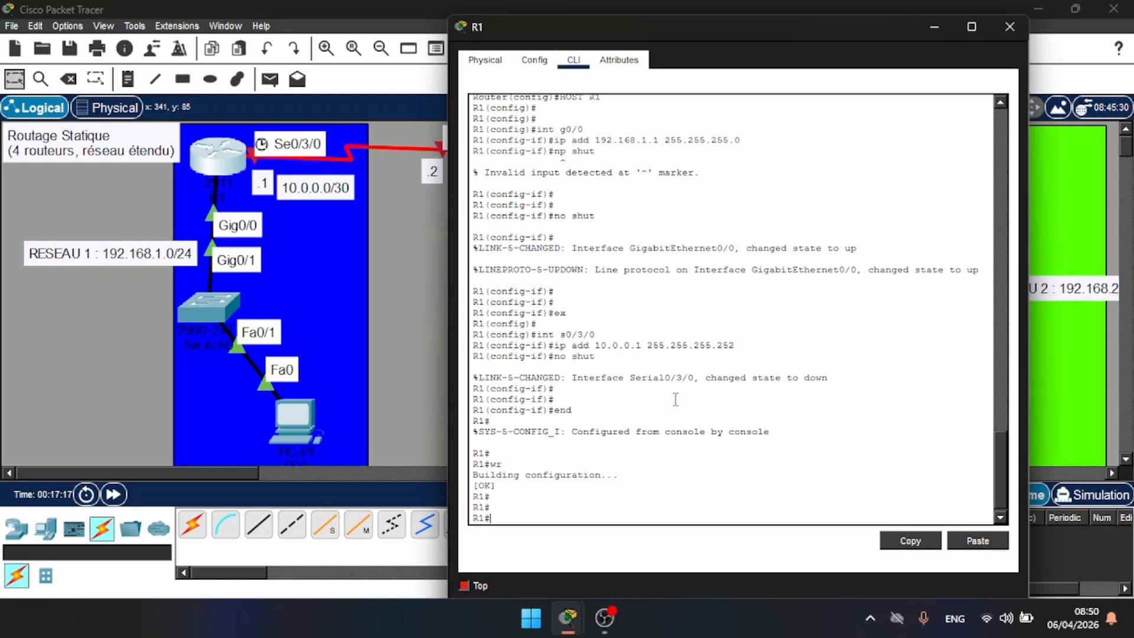
left_click(1010, 26)
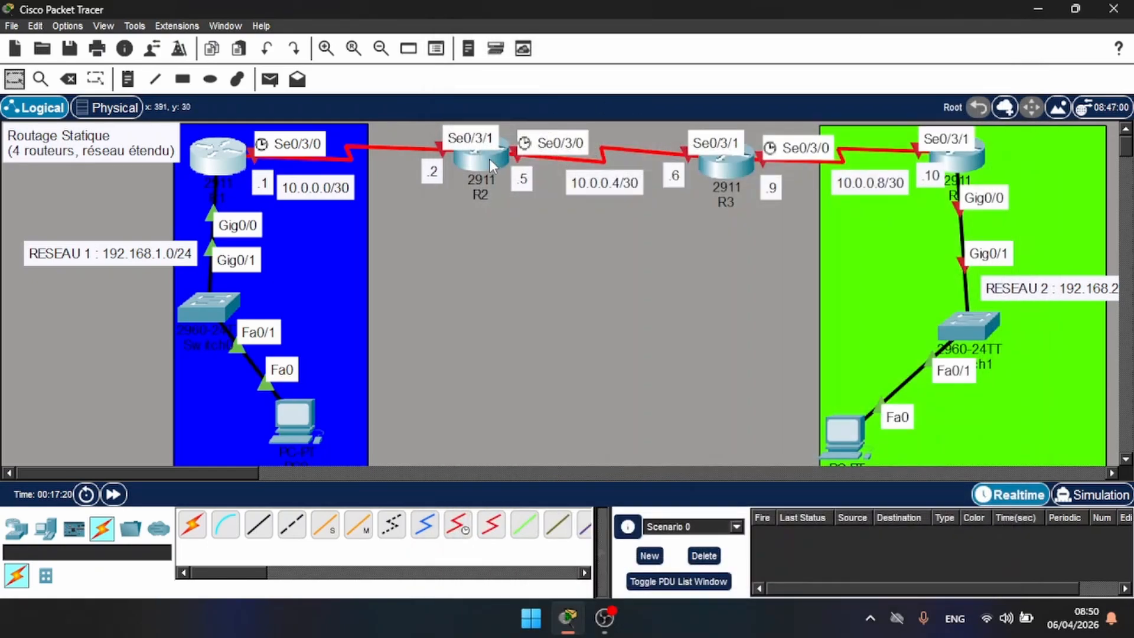
Open the command line of R2 and decline the initial configuration dialog to reach the router prompt.
left_click(490, 158)
left_click(402, 46)
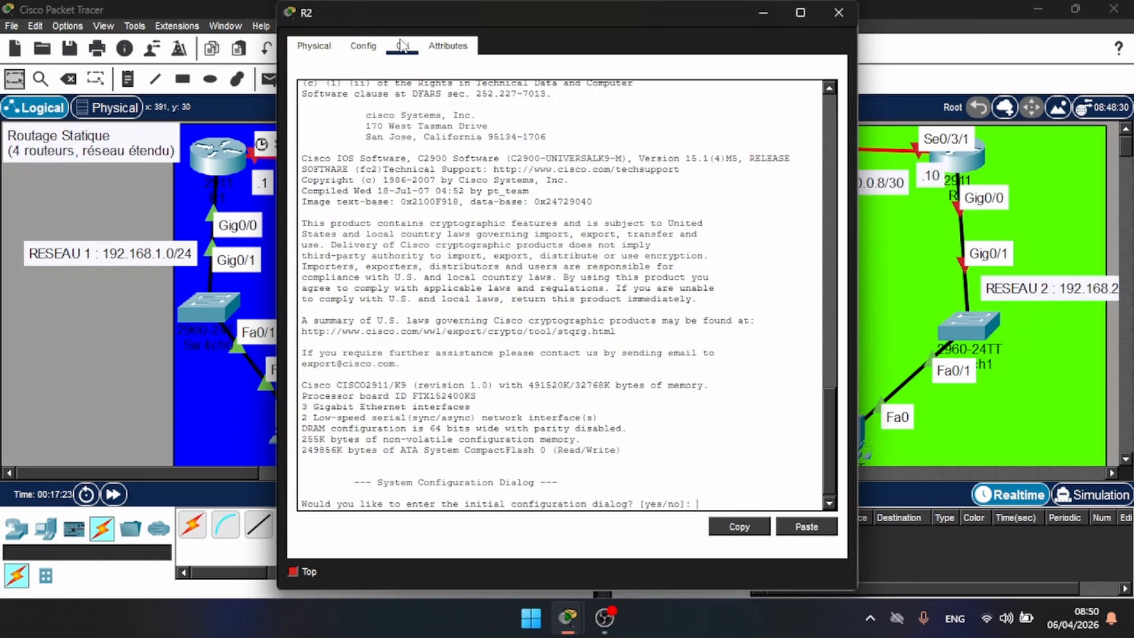
left_click_drag(527, 14, 783, 10)
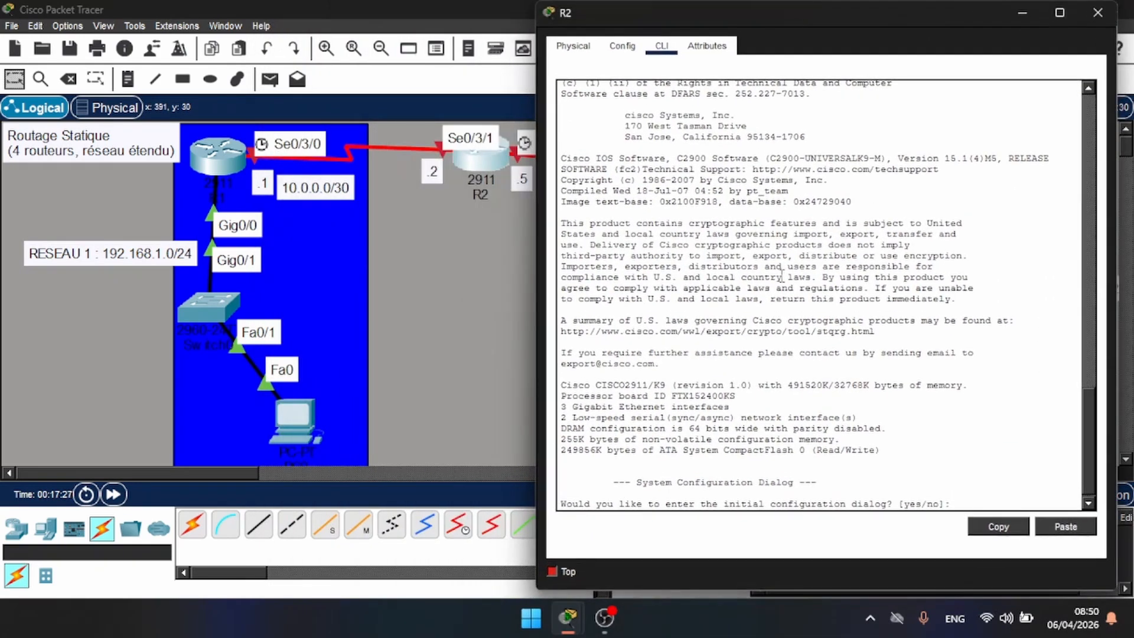
key("Return")
key("Return")
type("no")
key("Return")
key("Return")
key("Return")
key("Return")
key("Return")
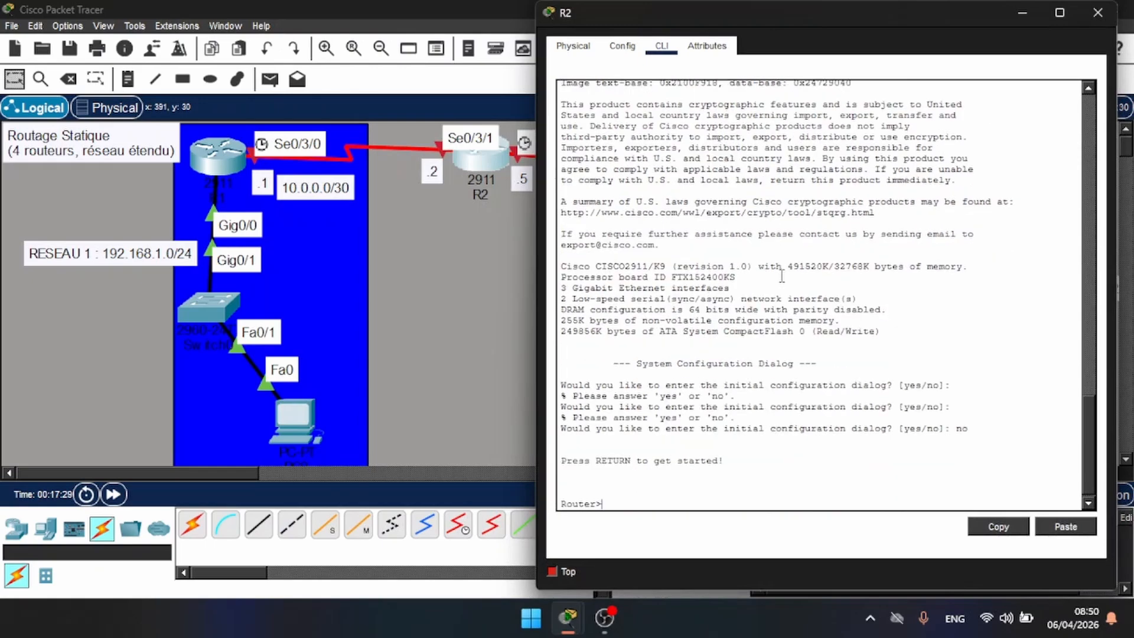
Enter privileged and global configuration mode on the second router and set its hostname to R2.
type("en")
key("Return")
key("Return")
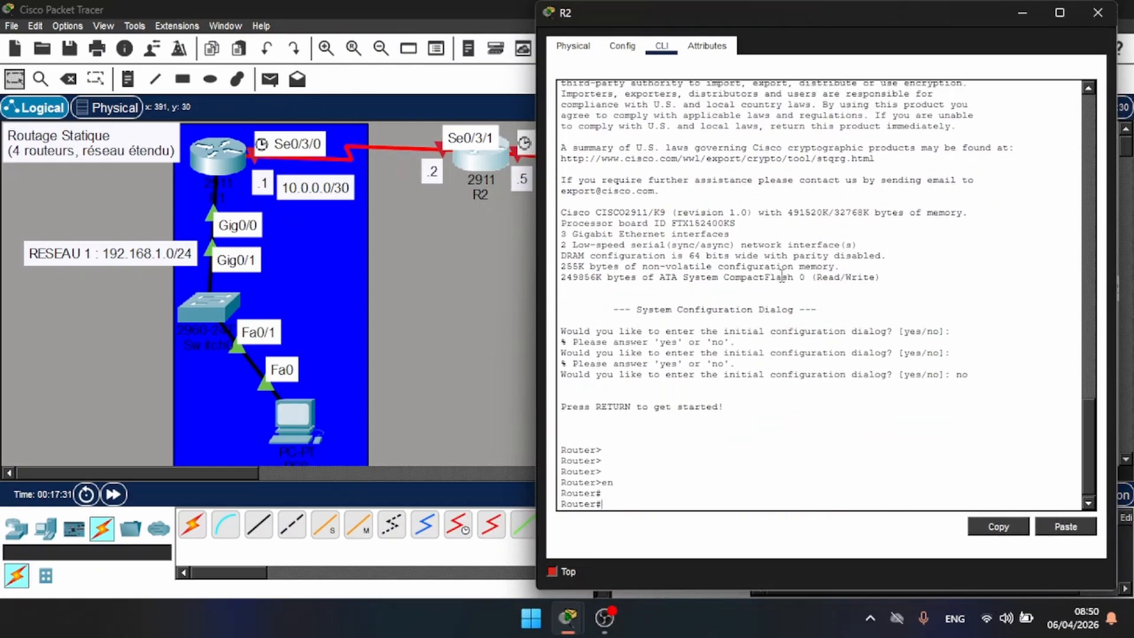
type("conf t")
key("Return")
key("Return")
key("Return")
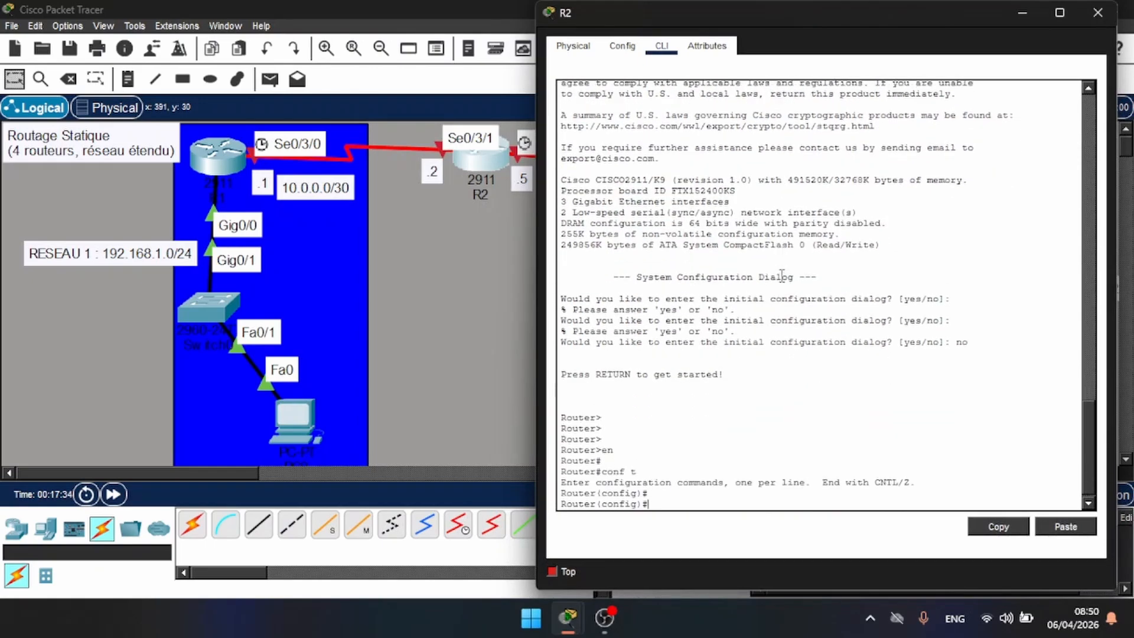
type("host")
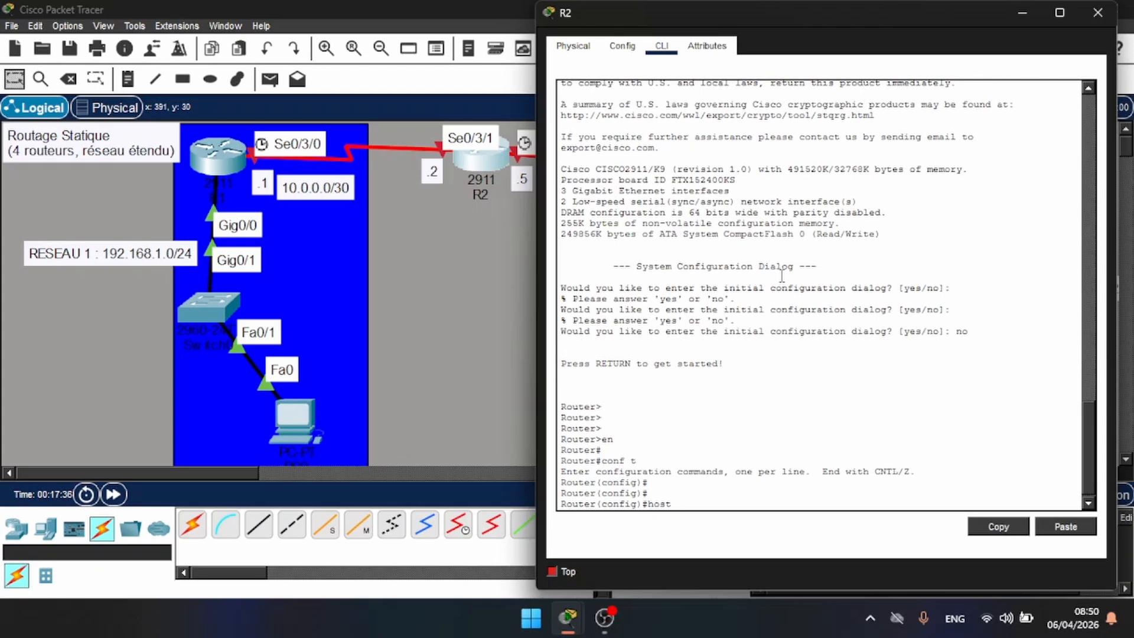
type(" R2")
key("Return")
key("Return")
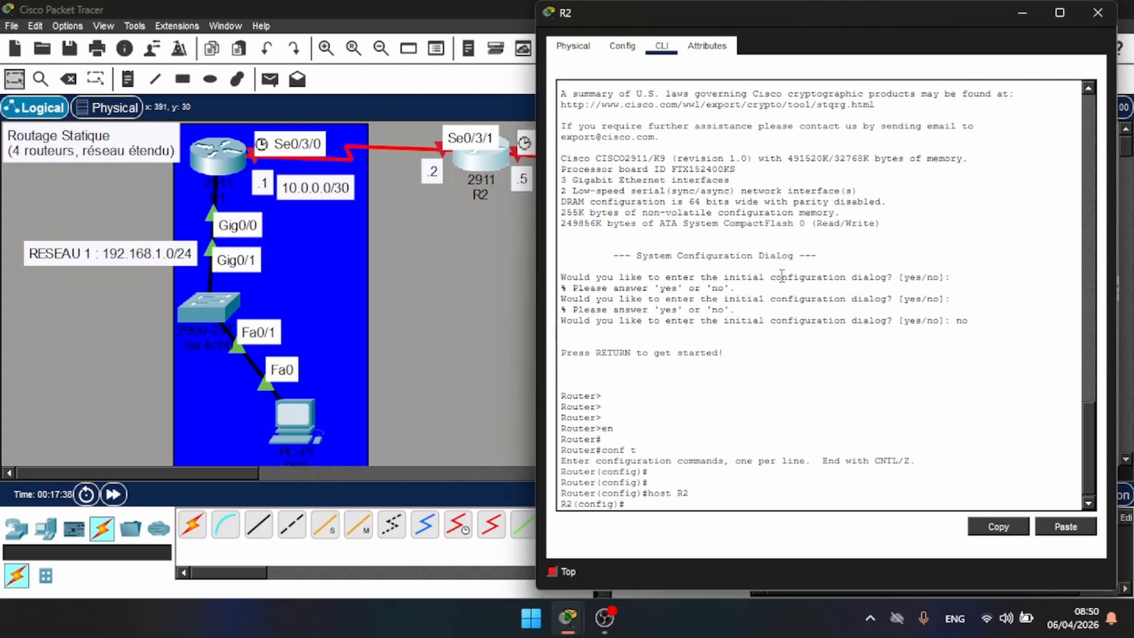
key("Return")
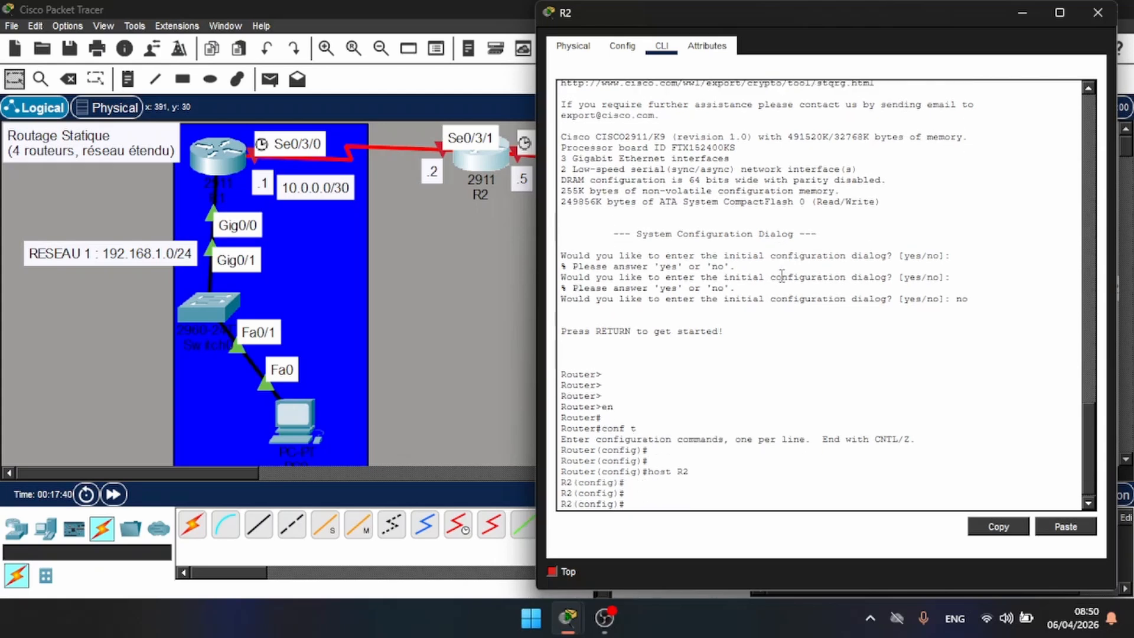
Assign IP address 10.0.0.2 with mask 255.255.255.252 to R2's serial interface s0/3/1.
type("int s0/0/1")
key("Return")
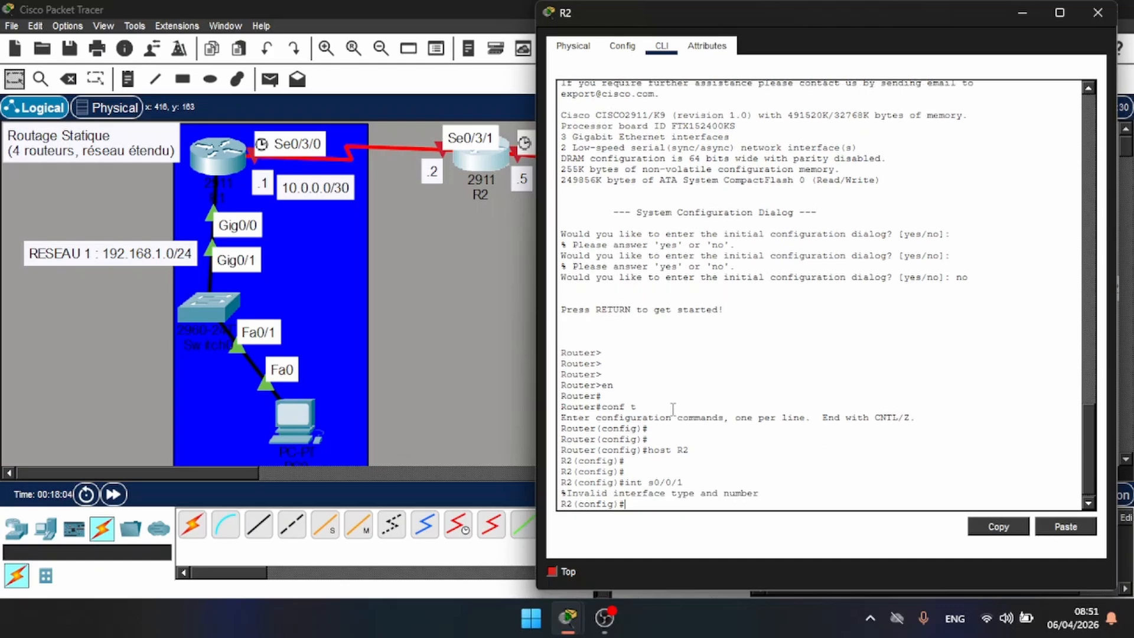
key("Up")
key("Return")
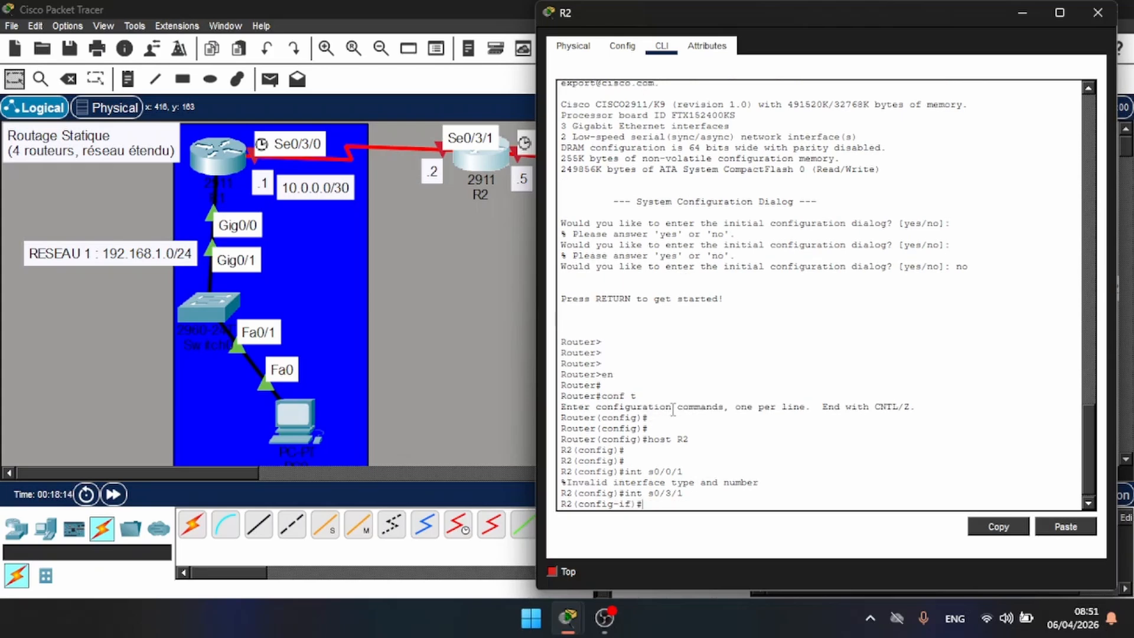
type("ip add 10.0.0.2 255.255.255.25")
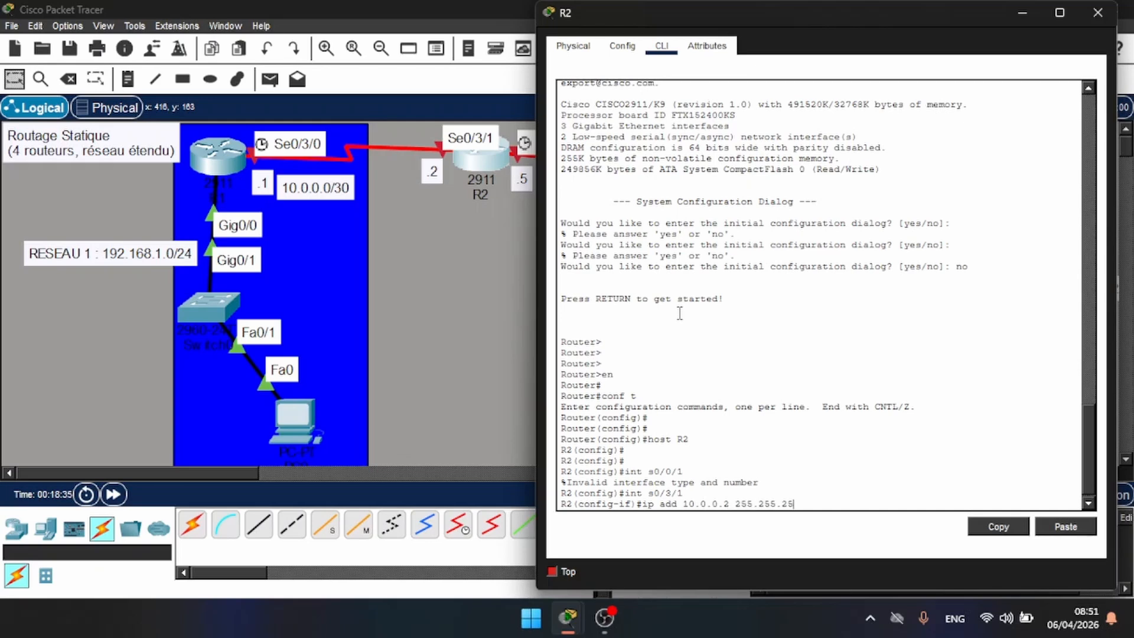
type("2")
key("Return")
Enable R2's serial interface s0/3/1 with the no shut command and return to global configuration mode.
type("no")
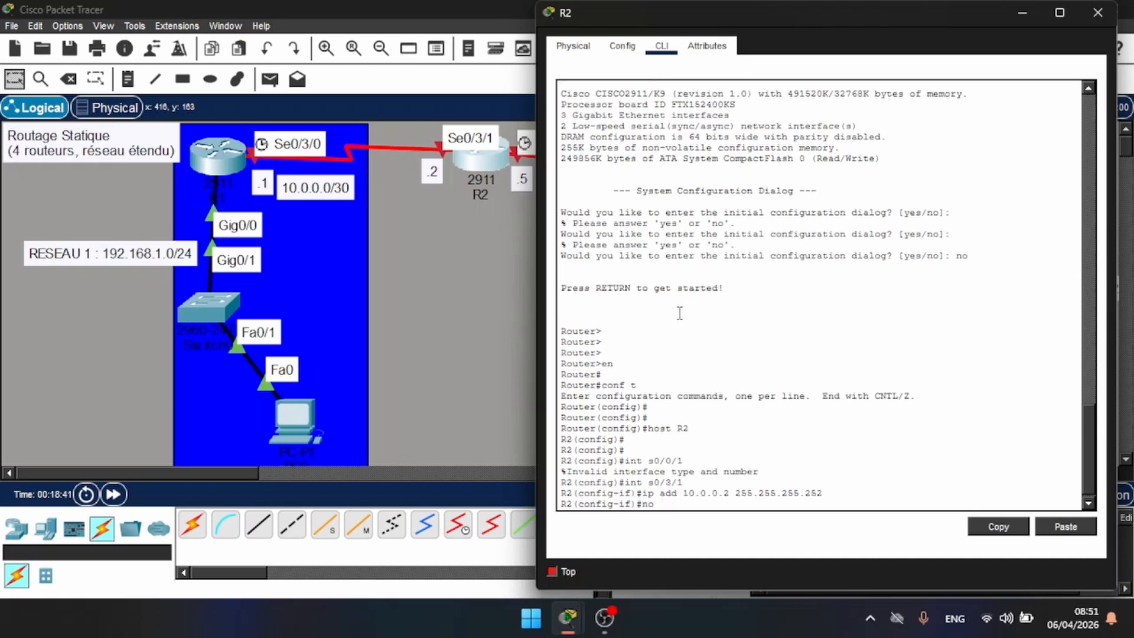
type(" shut")
key("Return")
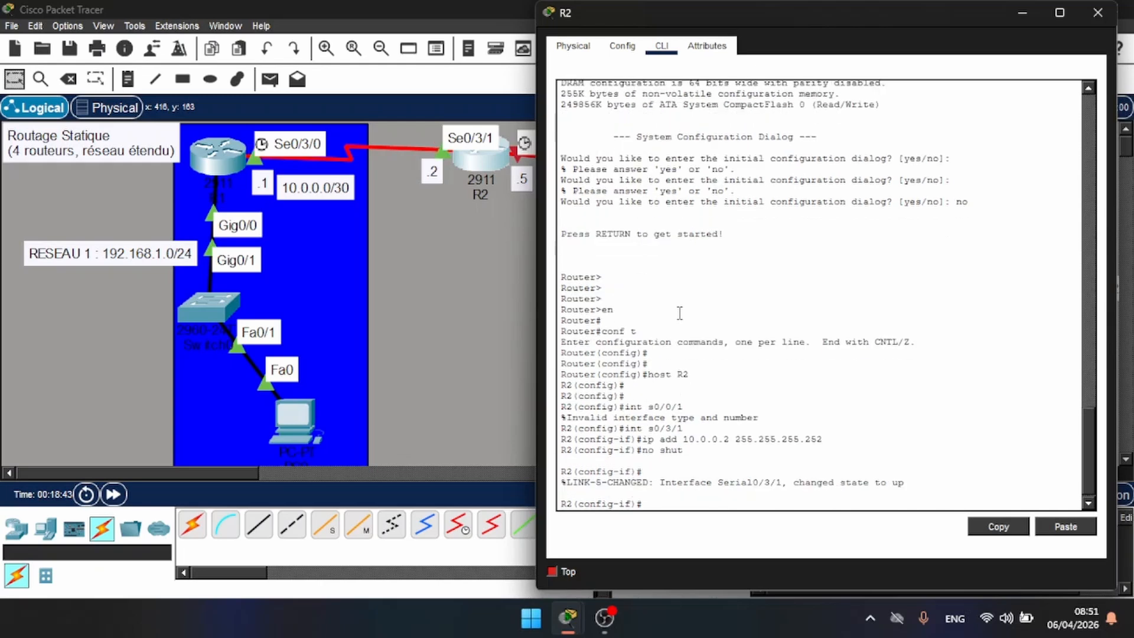
key("Return")
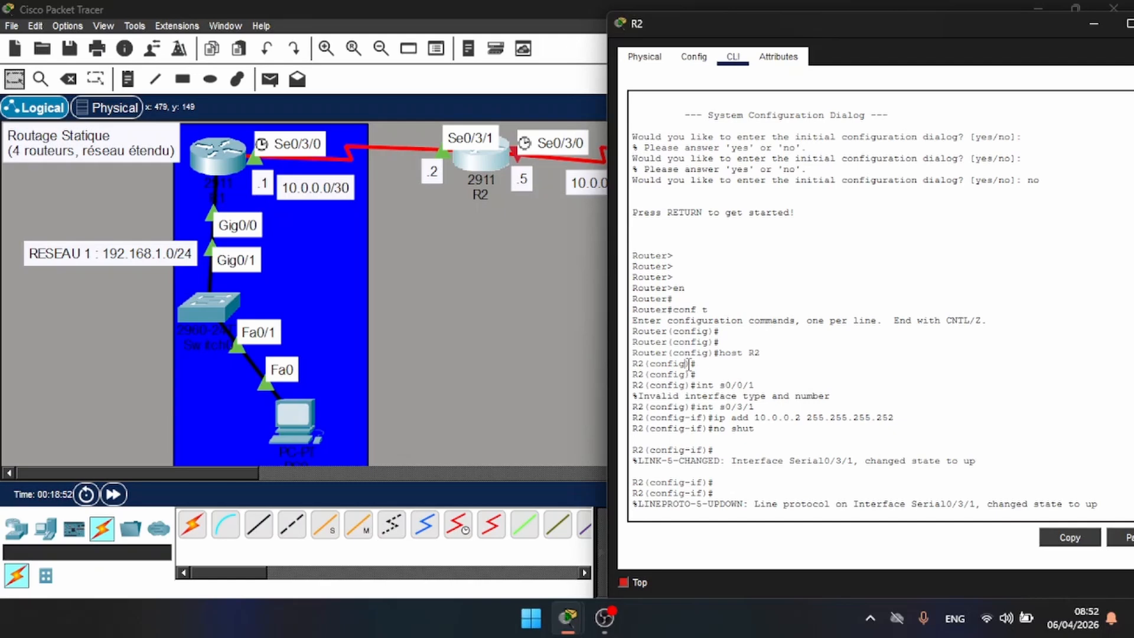
key("Return")
key("Return")
type("ex")
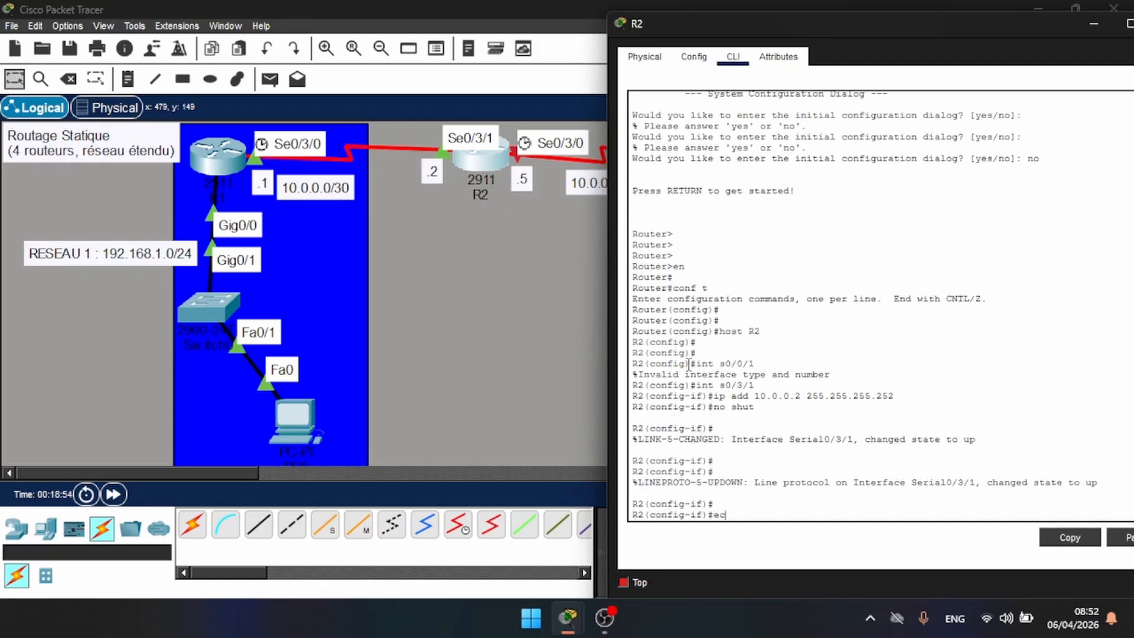
key("Return")
key("Return")
key("Return")
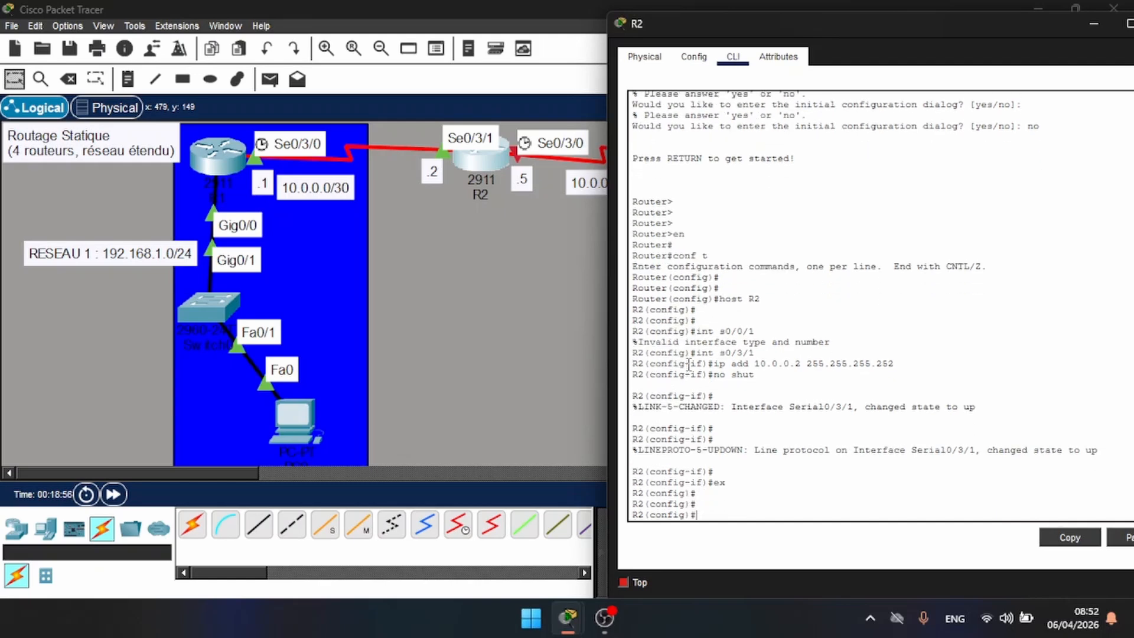
Assign IP address 10.0.0.5 with mask 255.255.255.252 to R2's serial interface s0/3/0.
type("int s0/3/0")
key("Return")
type("ip add")
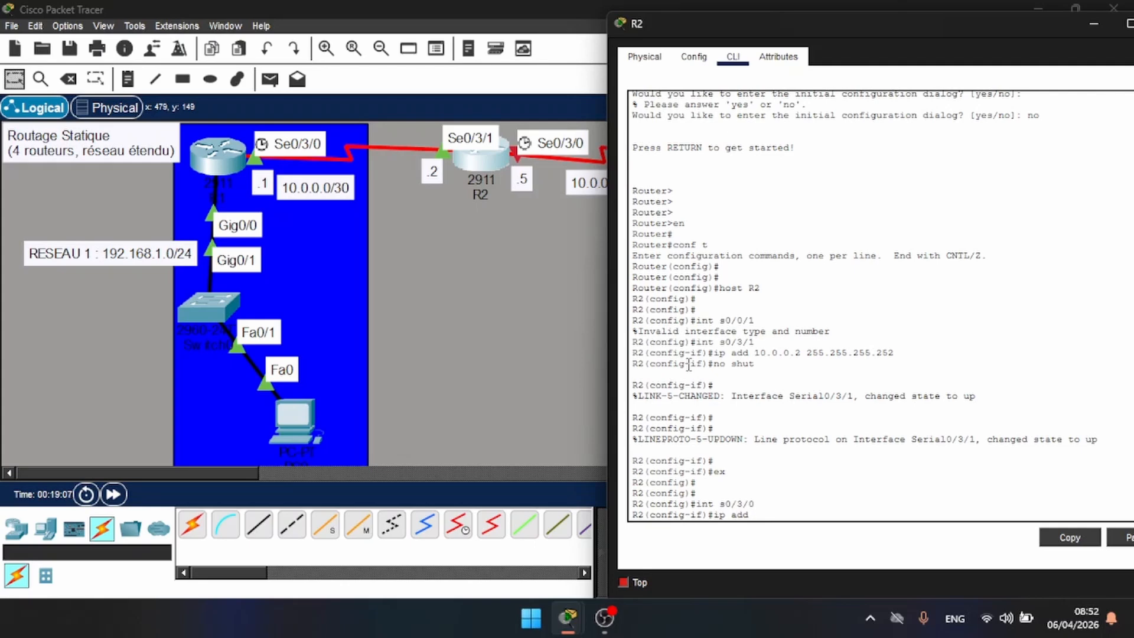
type(" 10.0.0")
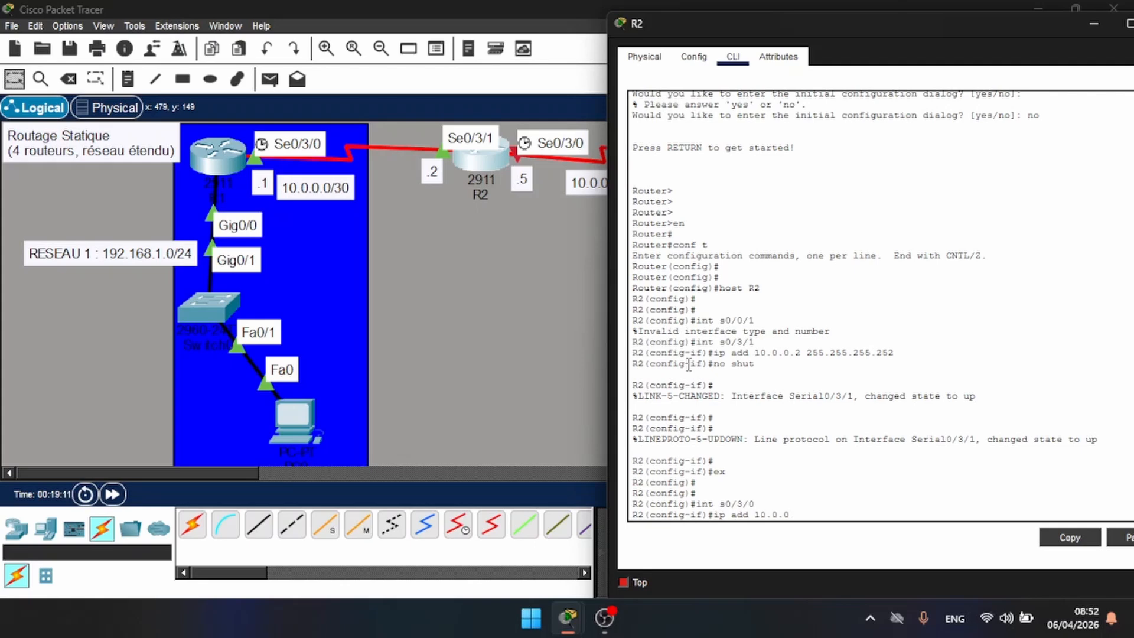
type(".5 255.2")
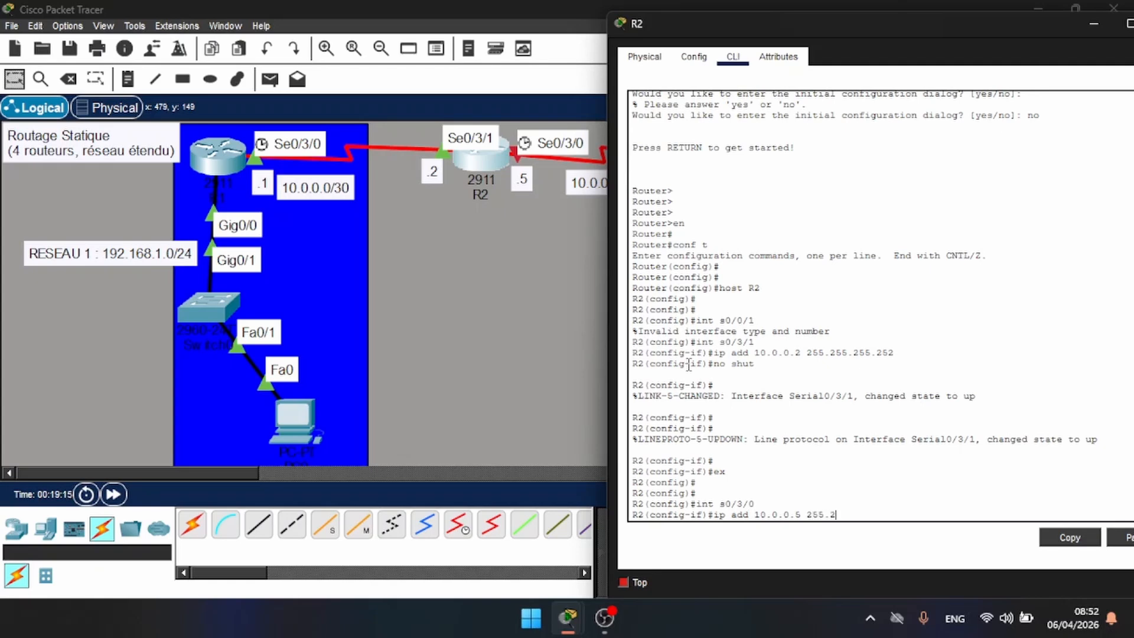
type("55.255.252")
key("Return")
Enable R2's serial interface s0/3/0 with the no shut command.
type("no shut")
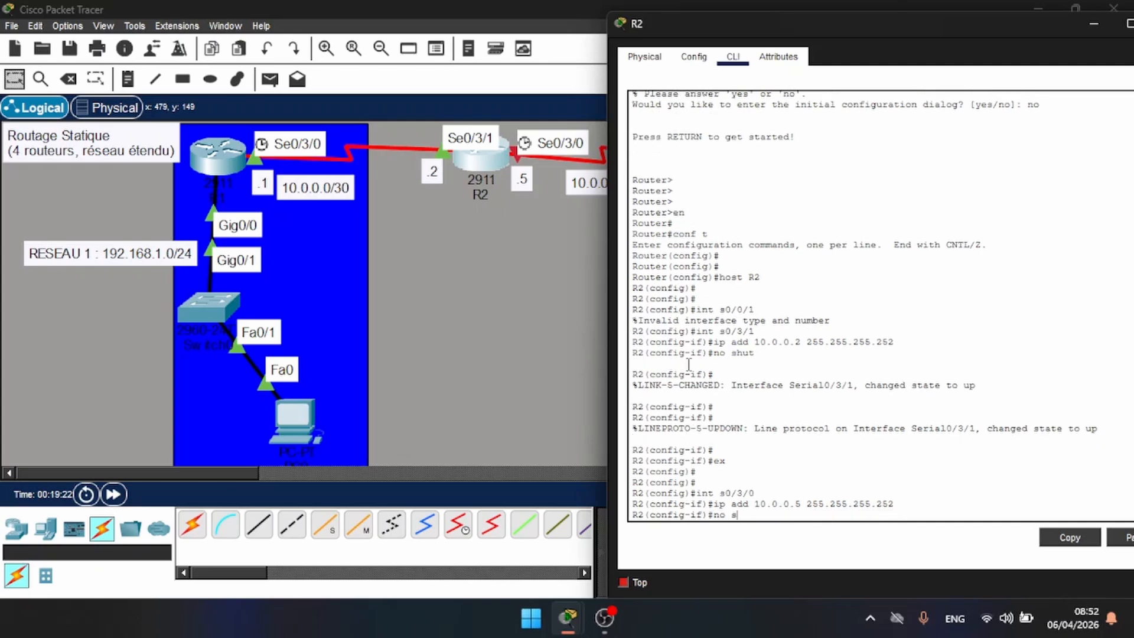
key("Return")
key("Return")
key("Return")
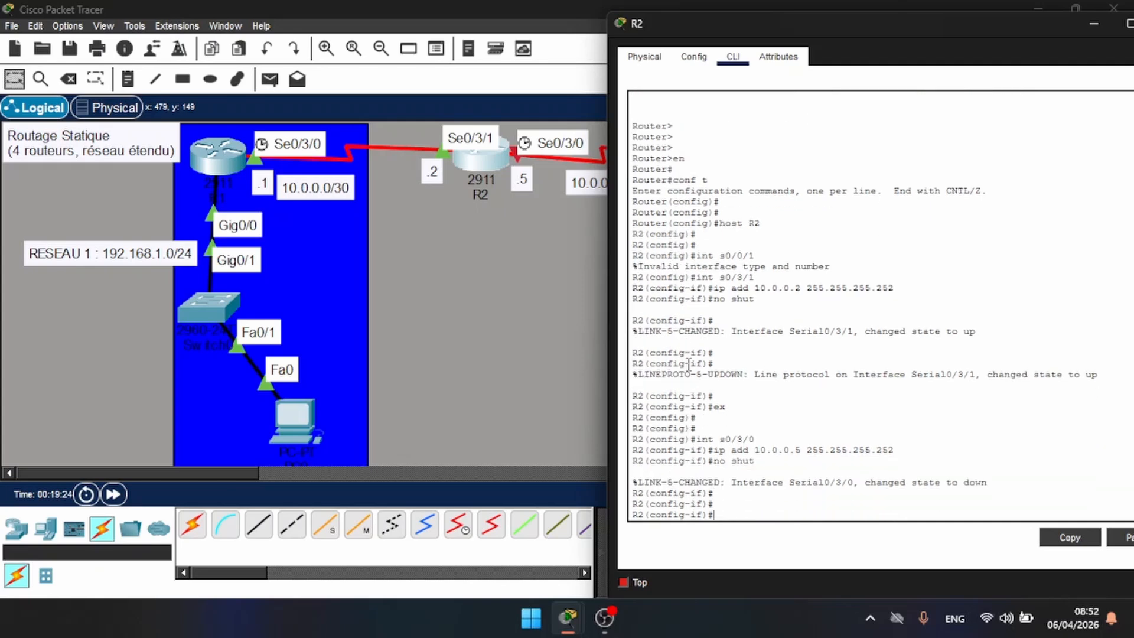
Leave configuration mode on R2, save its configuration with wr and close the router's window.
type("end")
key("Return")
type("wr")
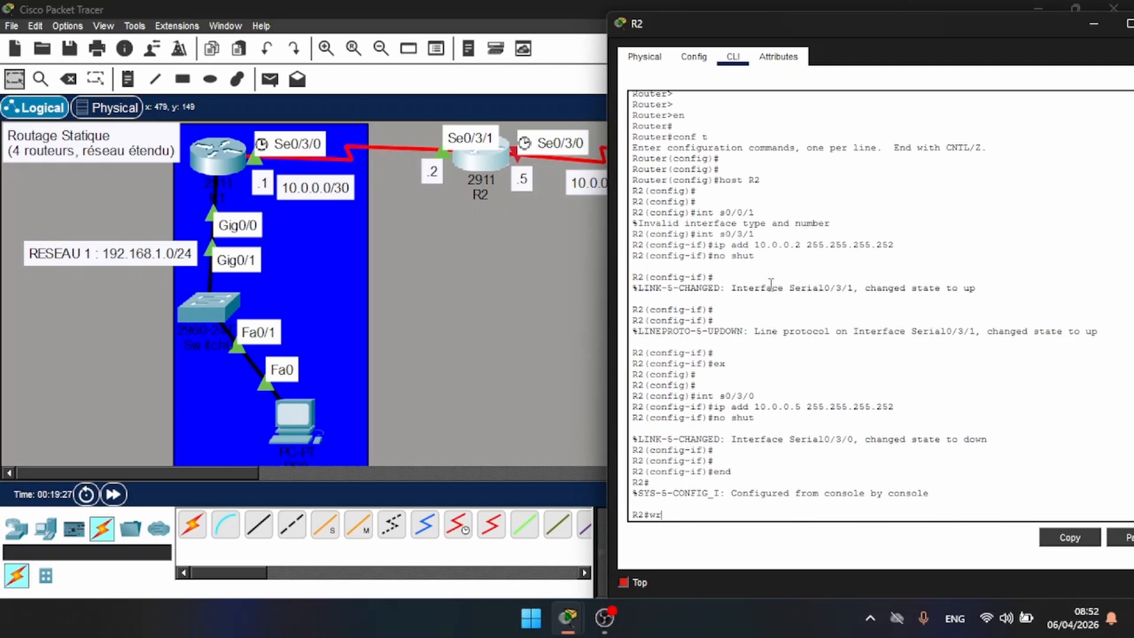
key("Return")
key("Return")
key("Return")
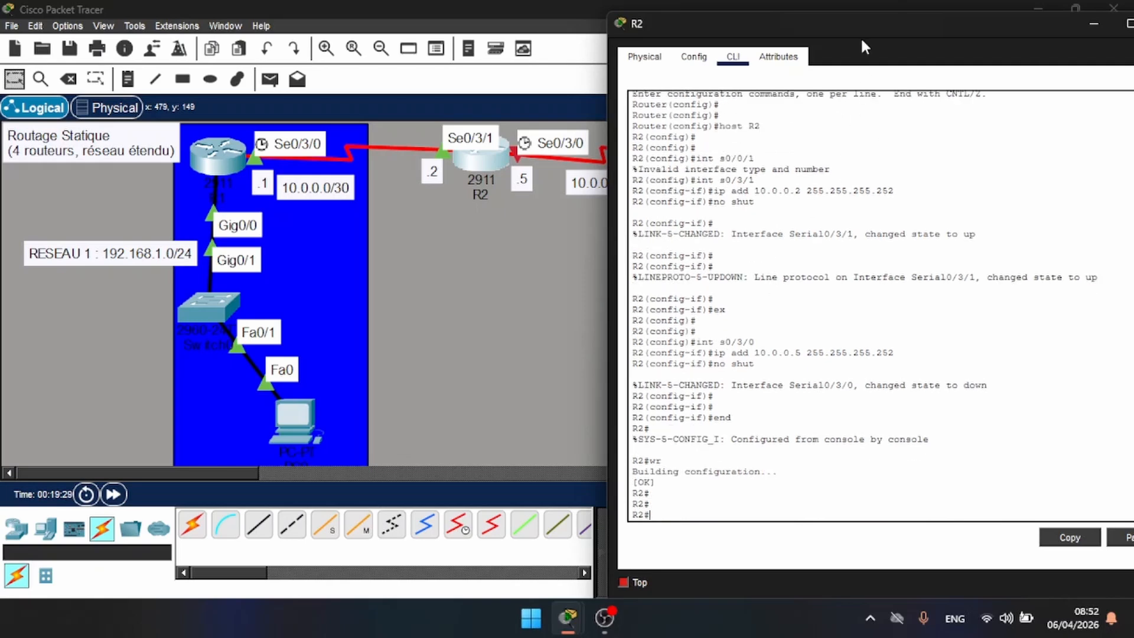
left_click_drag(732, 31, 552, 39)
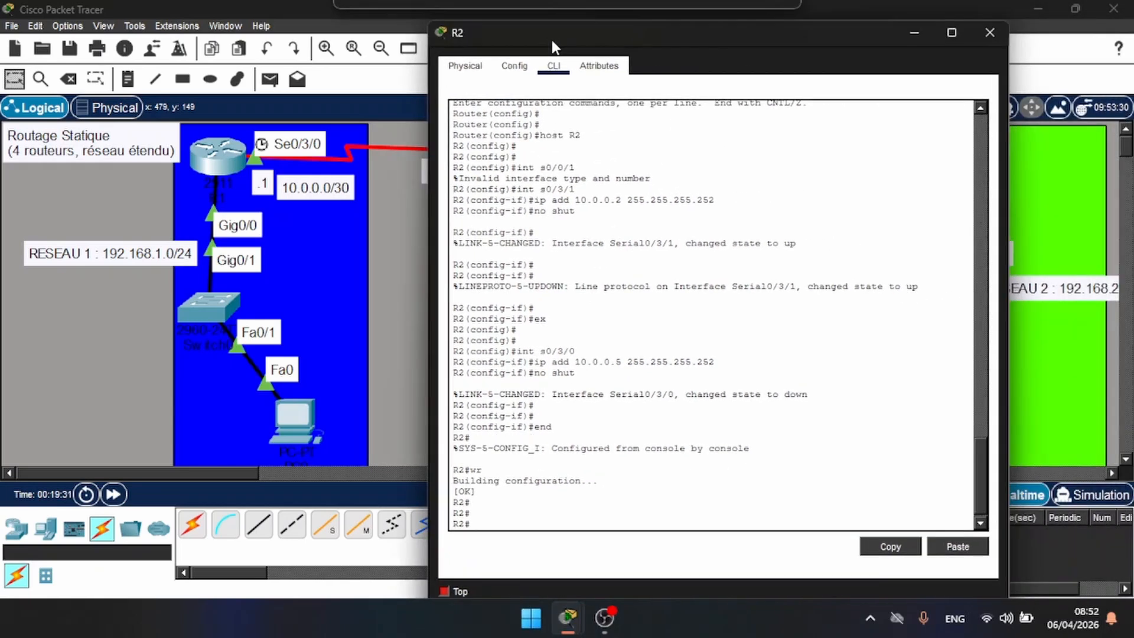
left_click(990, 33)
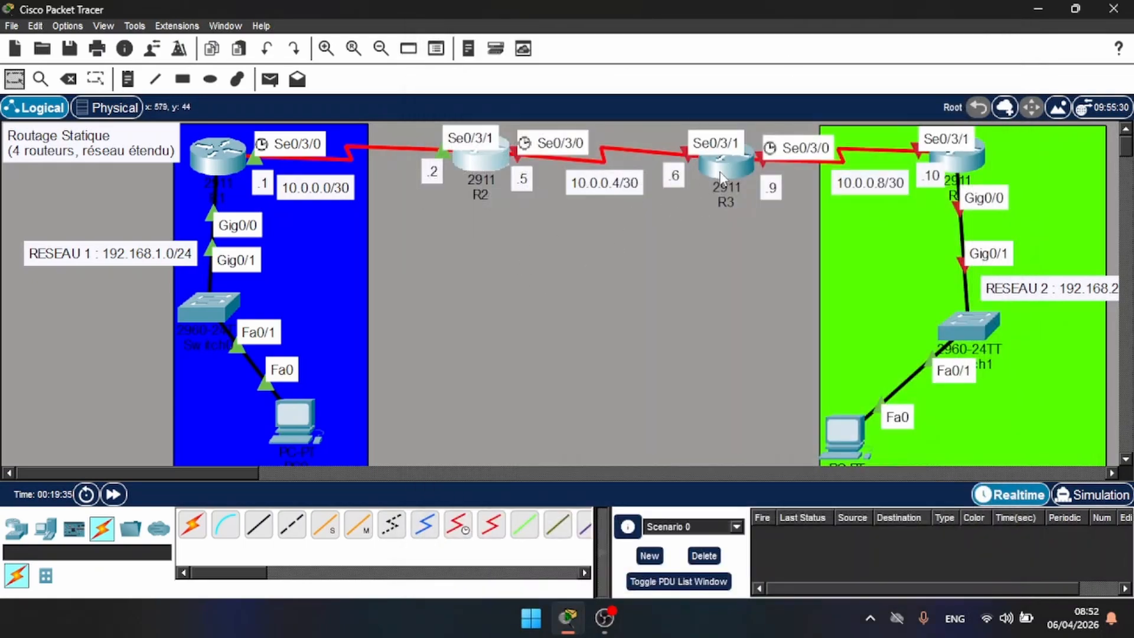
Open the command line of R3 and decline the initial configuration dialog to reach the router prompt.
left_click(730, 169)
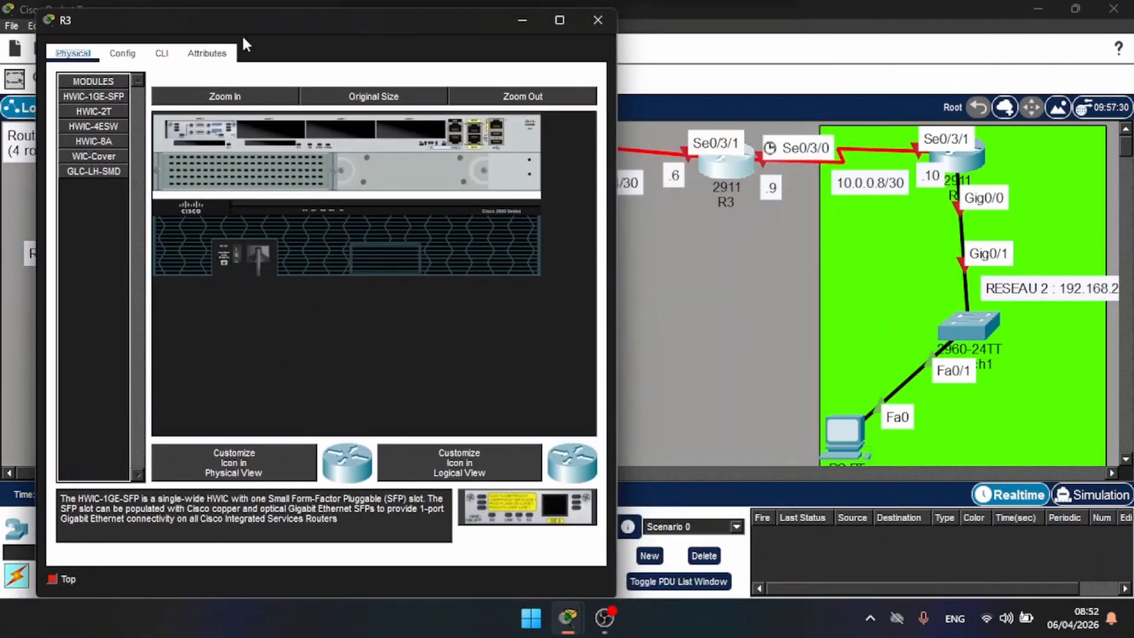
left_click(162, 53)
type("no")
key("Return")
key("Return")
key("Return")
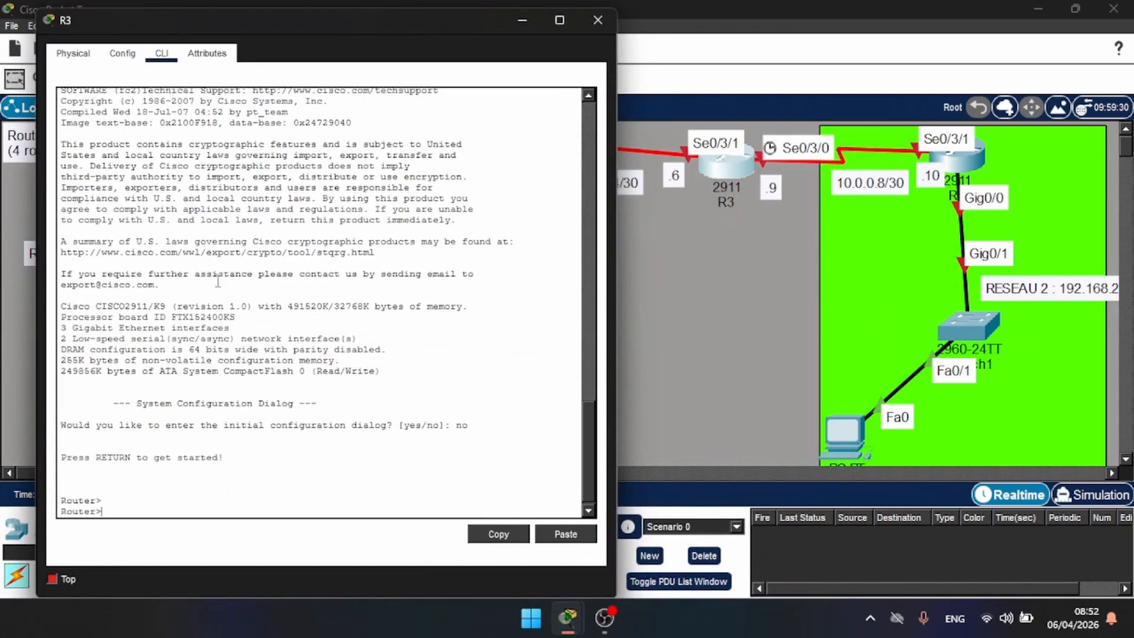
Enter privileged mode and global configuration mode on the third router.
type("en")
key("Return")
type("conf t")
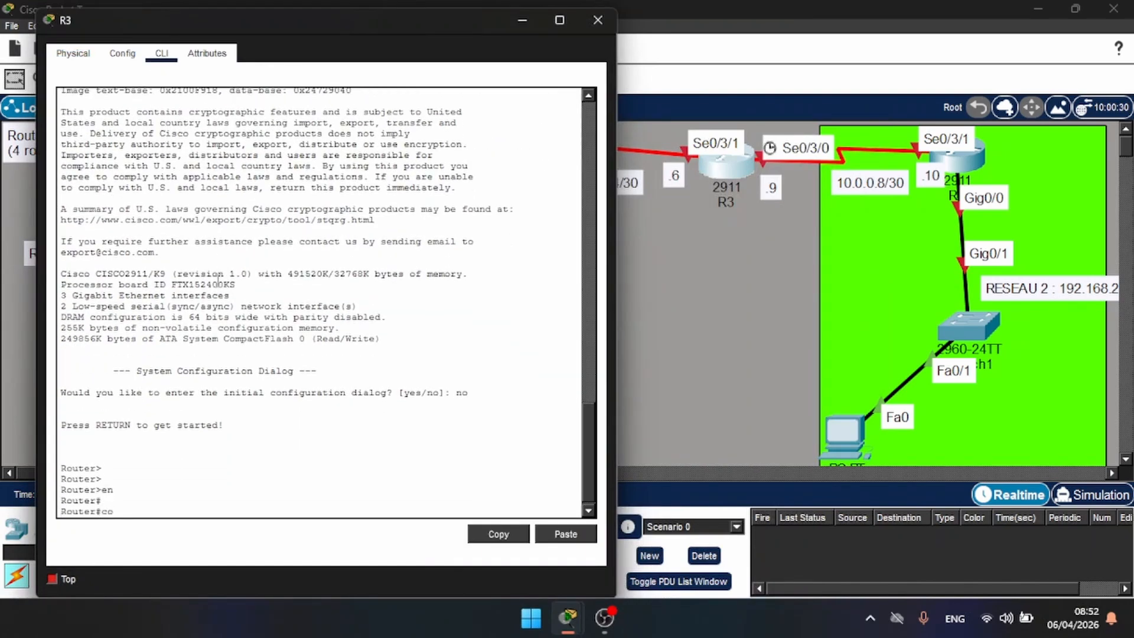
key("Return")
key("Return")
key("Return")
Set the third router's hostname to R3.
type("int")
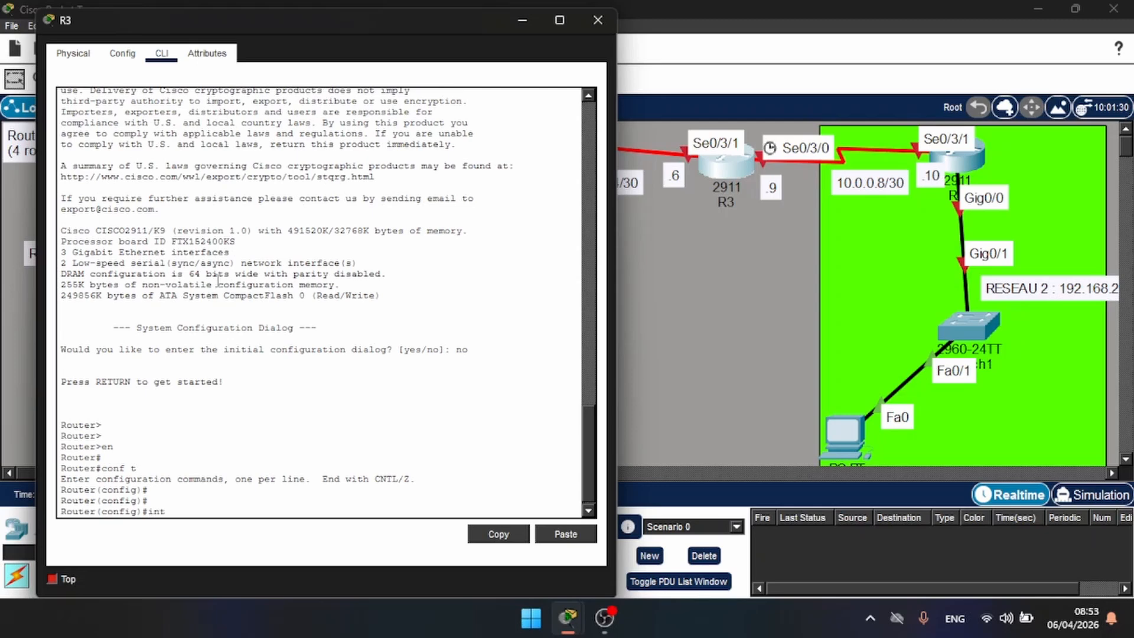
key("BackSpace")
key("BackSpace")
key("BackSpace")
key("BackSpace")
type("host")
type(" R2")
type("3")
key("Return")
key("Return")
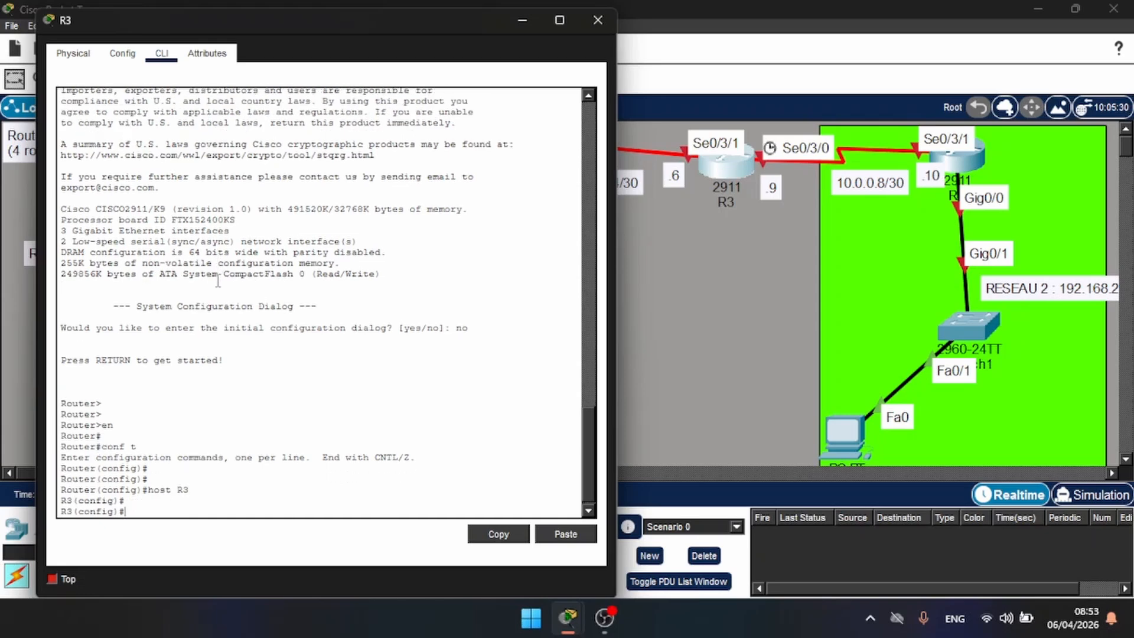
Assign IP address 10.0.0.6 with mask 255.255.255.0 to R3's serial interface s0/3/1.
type("int s0/3/1")
key("Return")
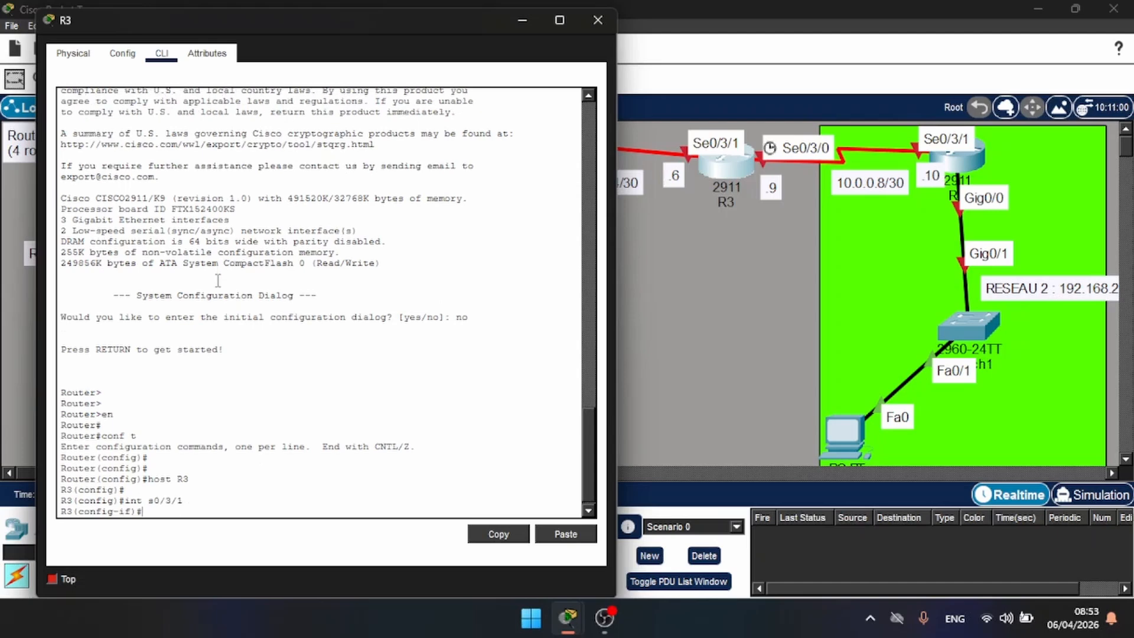
type("ip add")
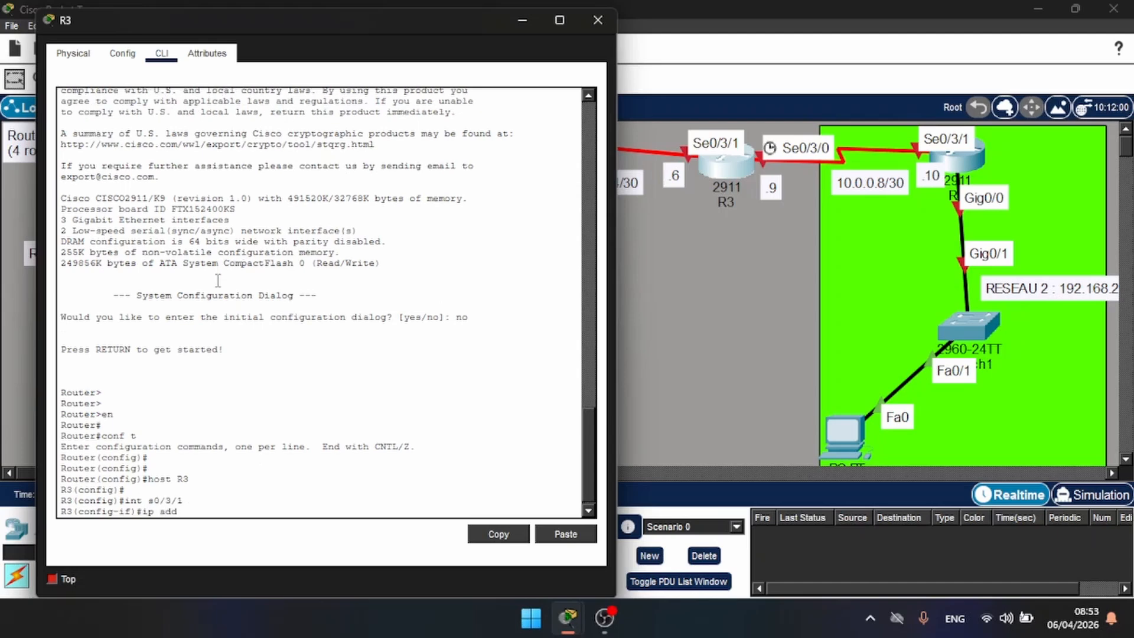
type(" 10.0.0.6 255.255.255.0")
key("Return")
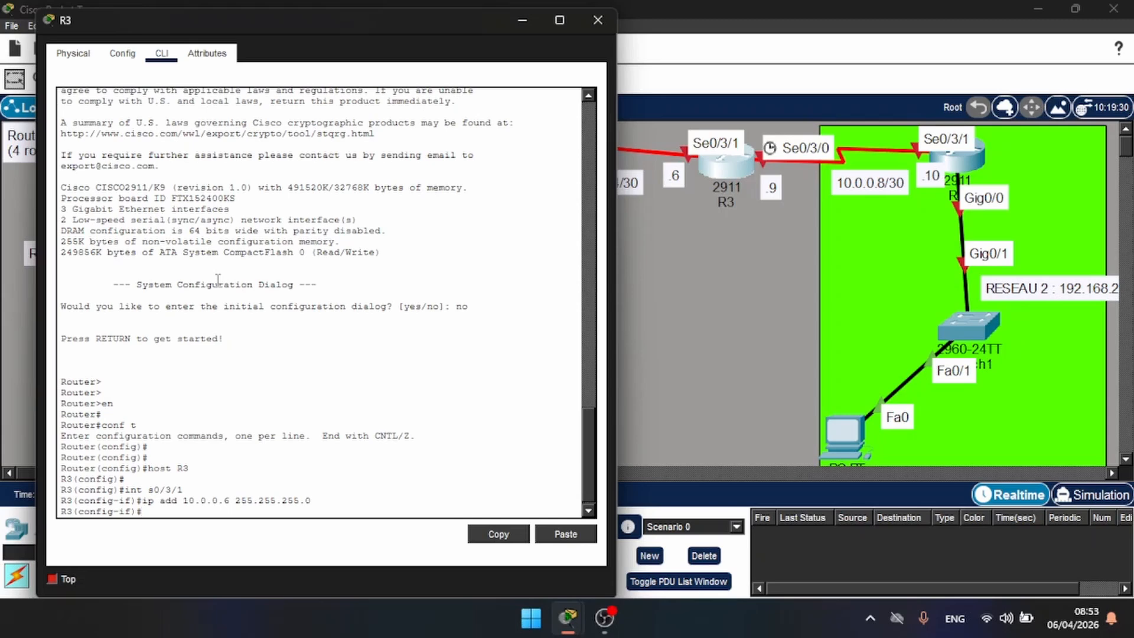
Remove the address 10.0.0.6 with mask 255.255.255.0 from R3's serial interface s0/3/1 using the no form of the command.
type("ip add 10.0.0.6 255.255.255.0")
key("Left")
key("Left")
key("Left")
key("Left")
key("Left")
key("Left")
key("Left")
key("Left")
key("Left")
key("Left")
key("Left")
key("Left")
key("Left")
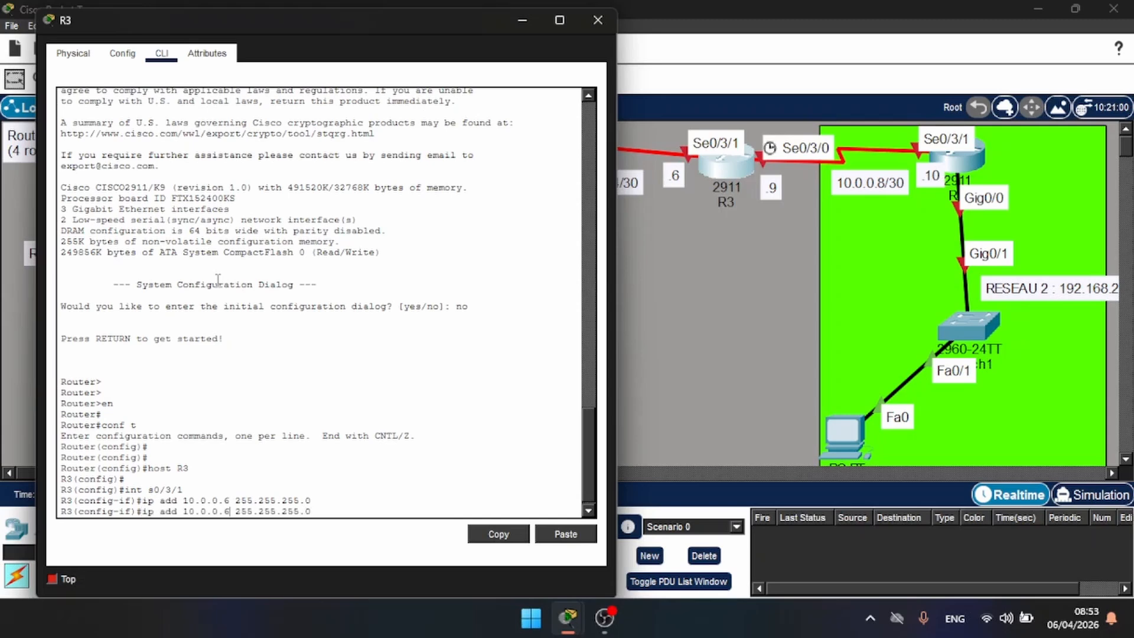
key("Home")
type("no")
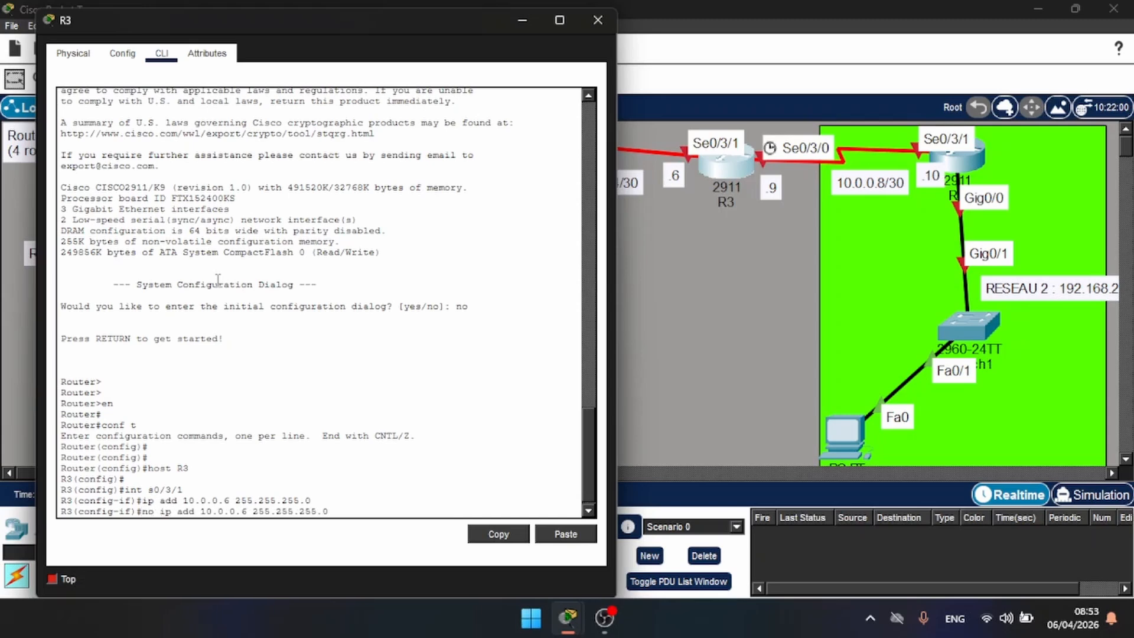
key("Return")
Run no ip add 10.0.0.6 255.255.255.252 on R3's serial interface s0/3/1.
key("Up")
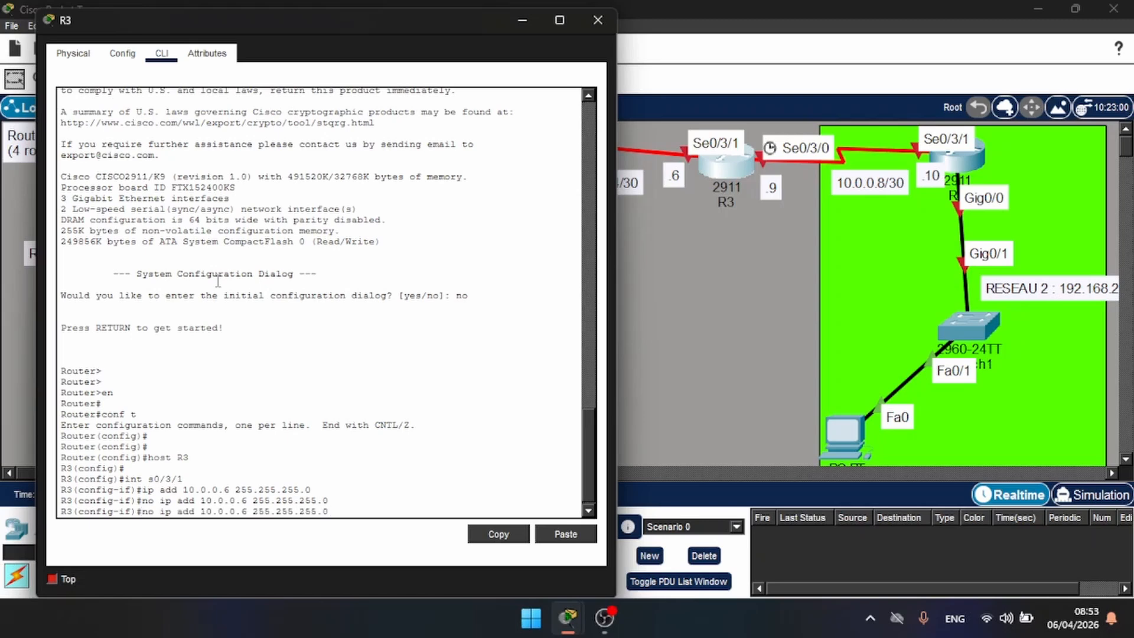
key("BackSpace")
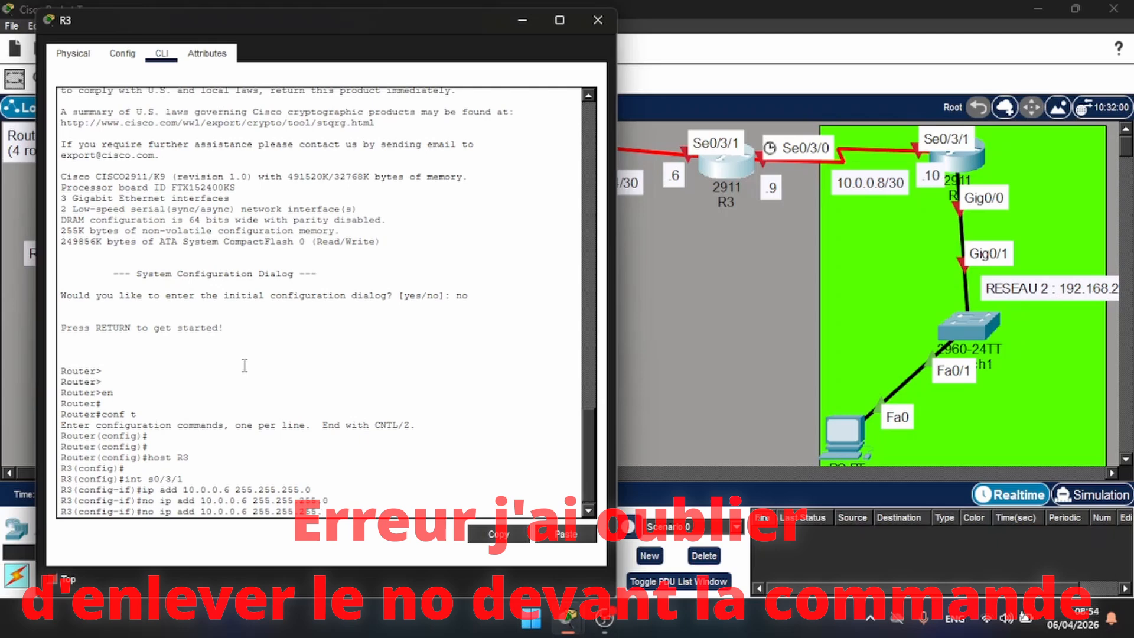
type("252")
key("Return")
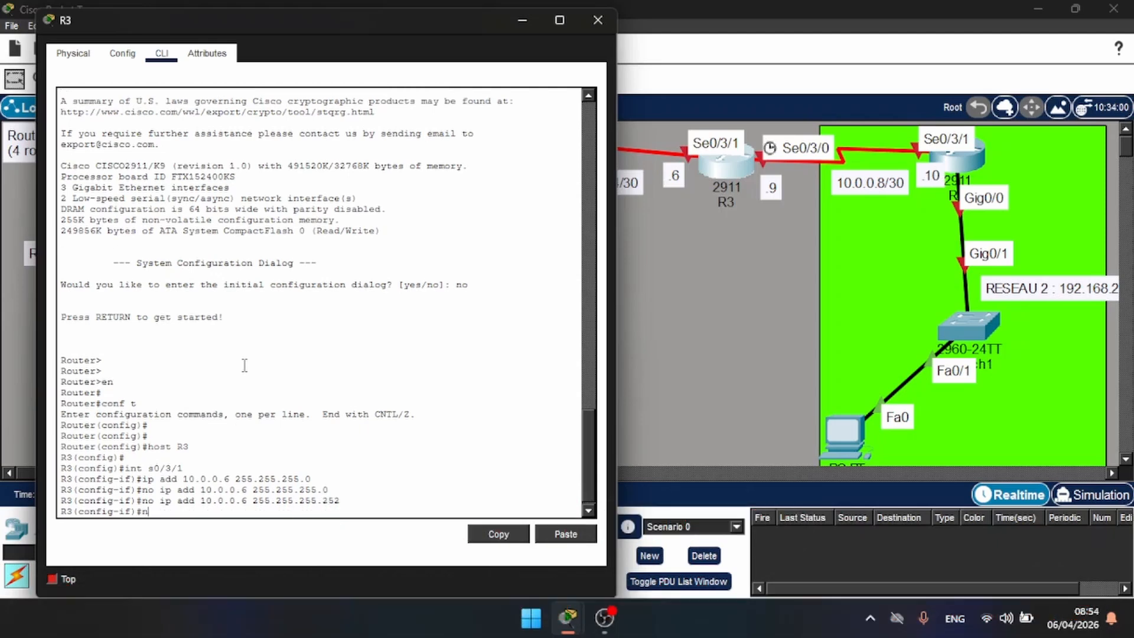
Enable R3's serial interface s0/3/1 with the no shut command and return to global configuration mode.
type("no shut")
key("Return")
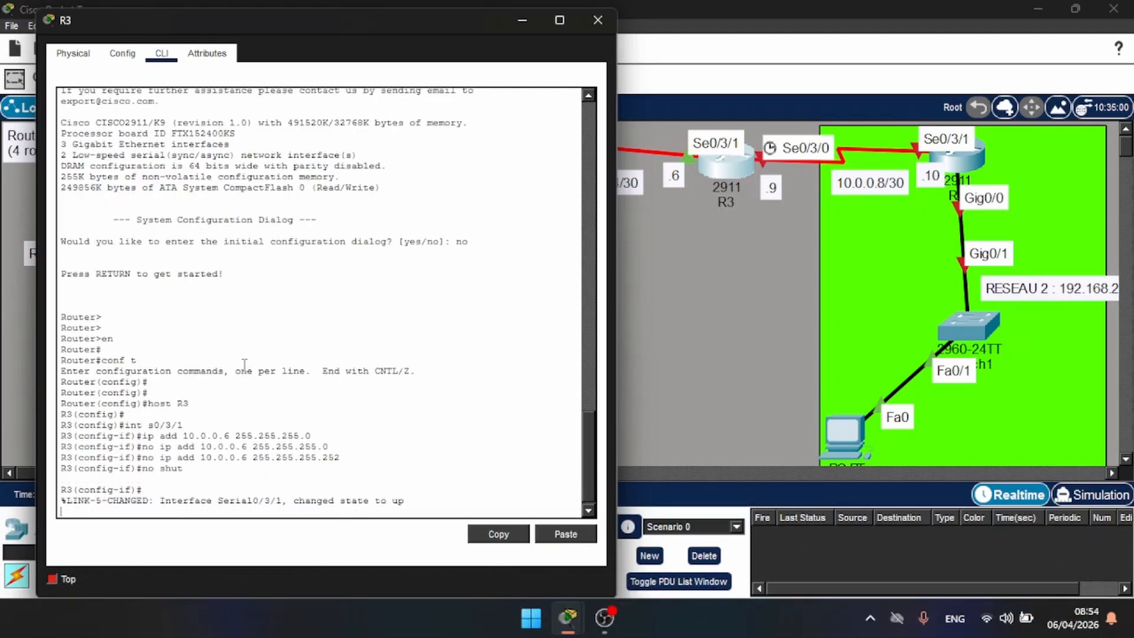
key("Return")
key("Return")
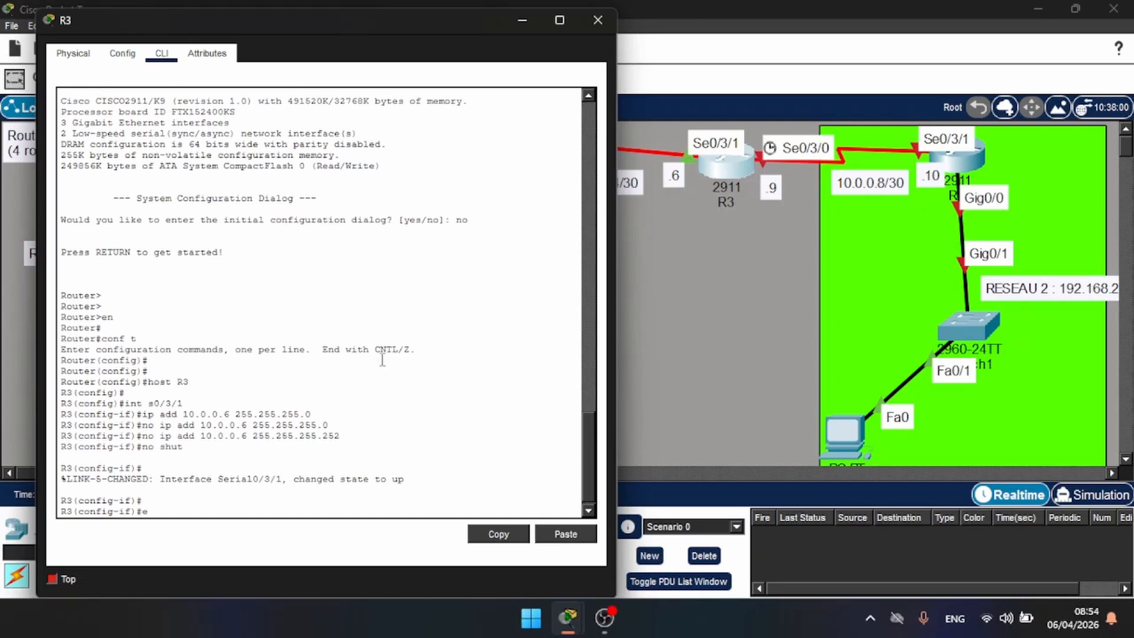
type("ex")
key("Return")
key("Return")
key("Return")
Assign IP address 10.0.0.9 with mask 255.255.255.252 to R3's serial interface s0/3/0.
key("Up")
key("Up")
key("Up")
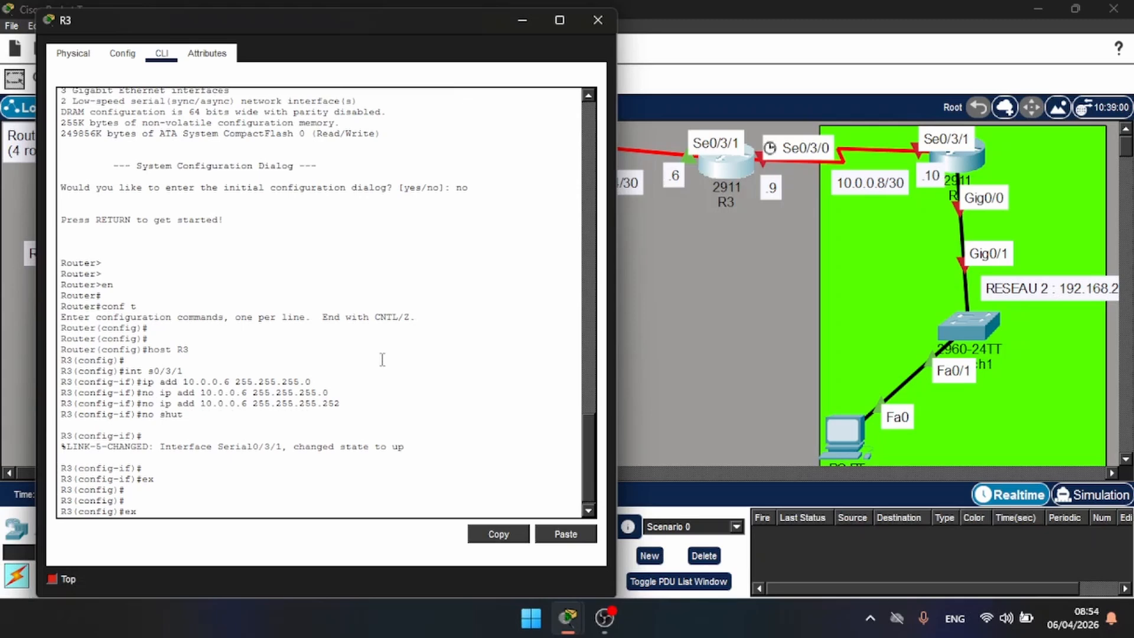
key("BackSpace")
key("BackSpace")
key("BackSpace")
type("0")
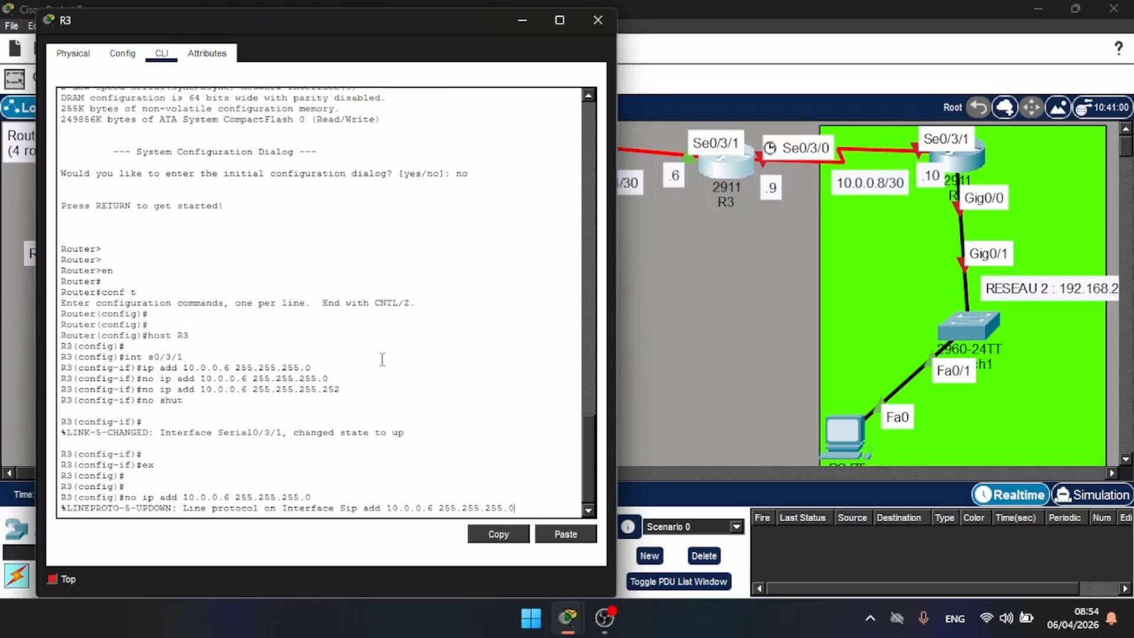
key("Up")
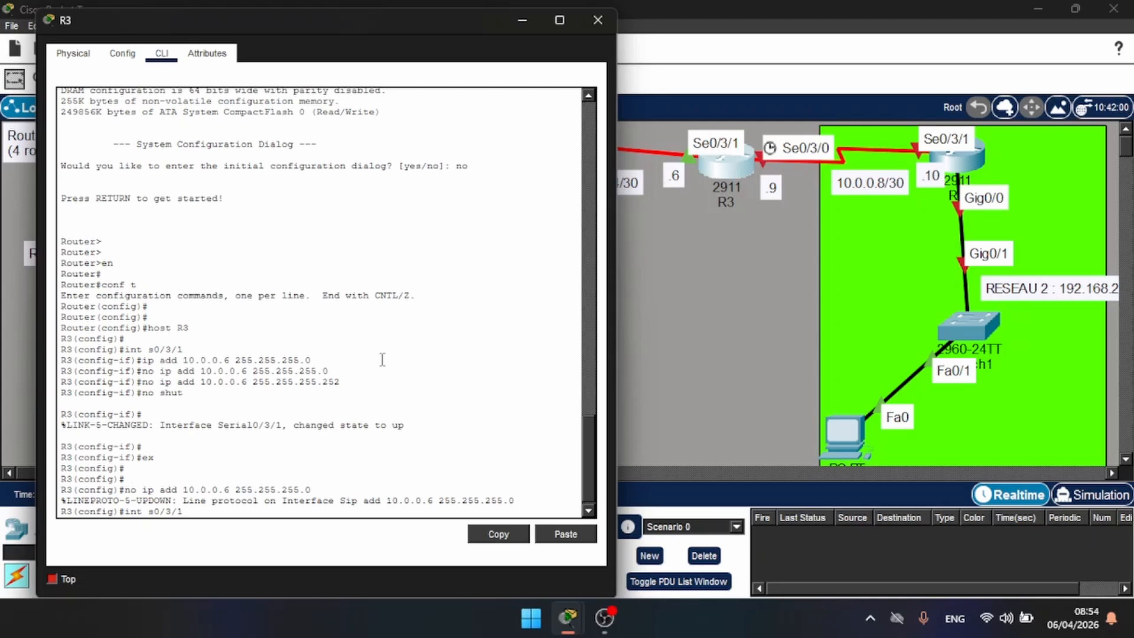
key("BackSpace")
type("0")
key("Return")
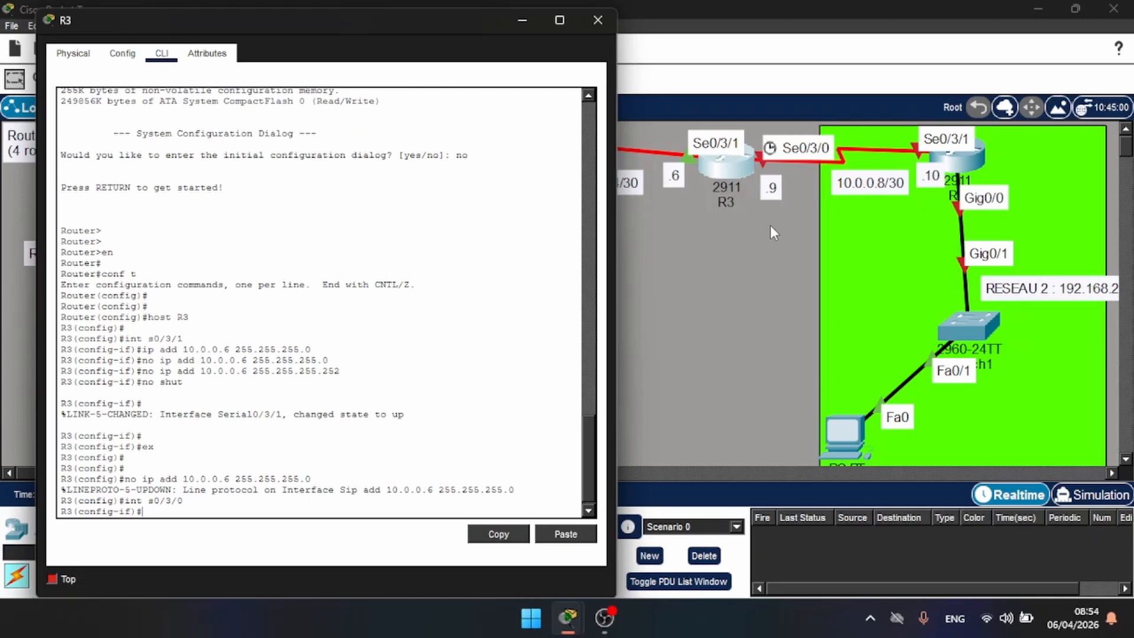
type("ip add 10.0.0.9 255.255.255")
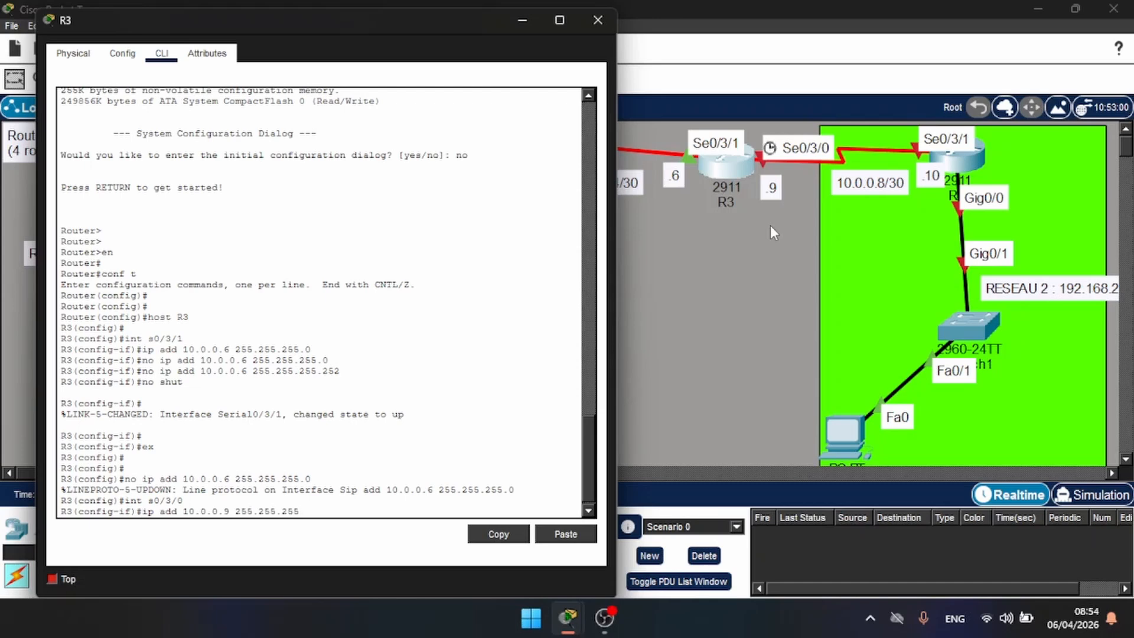
type(".252")
key("Return")
Enable R3's serial interface s0/3/0 with the no shut command.
type("no shut")
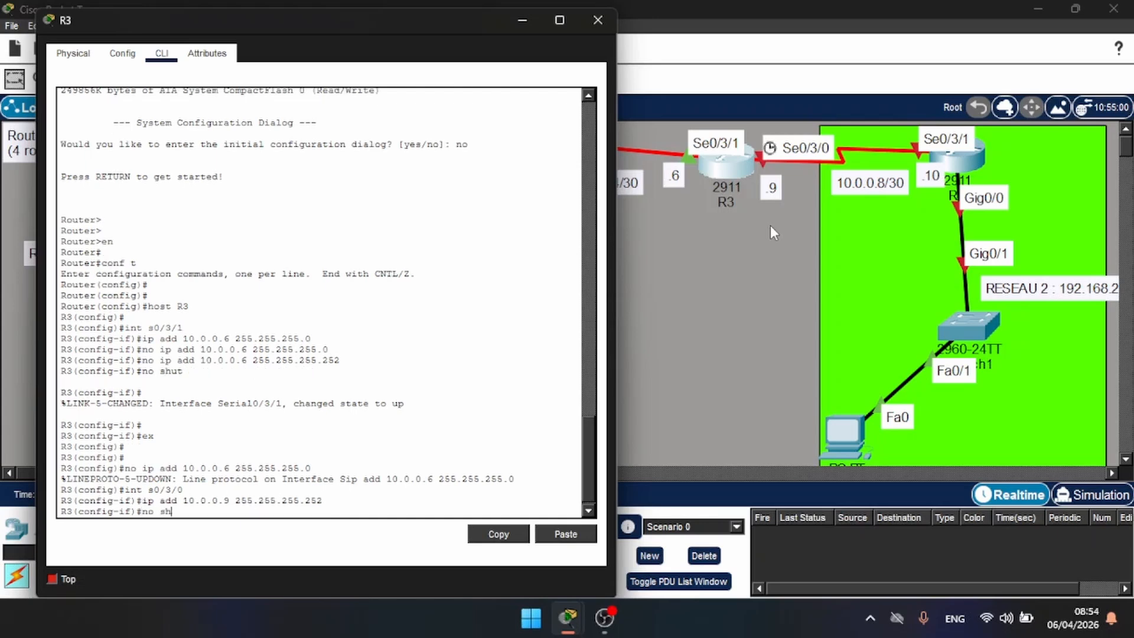
key("Return")
key("Return")
key("Return")
key("Return")
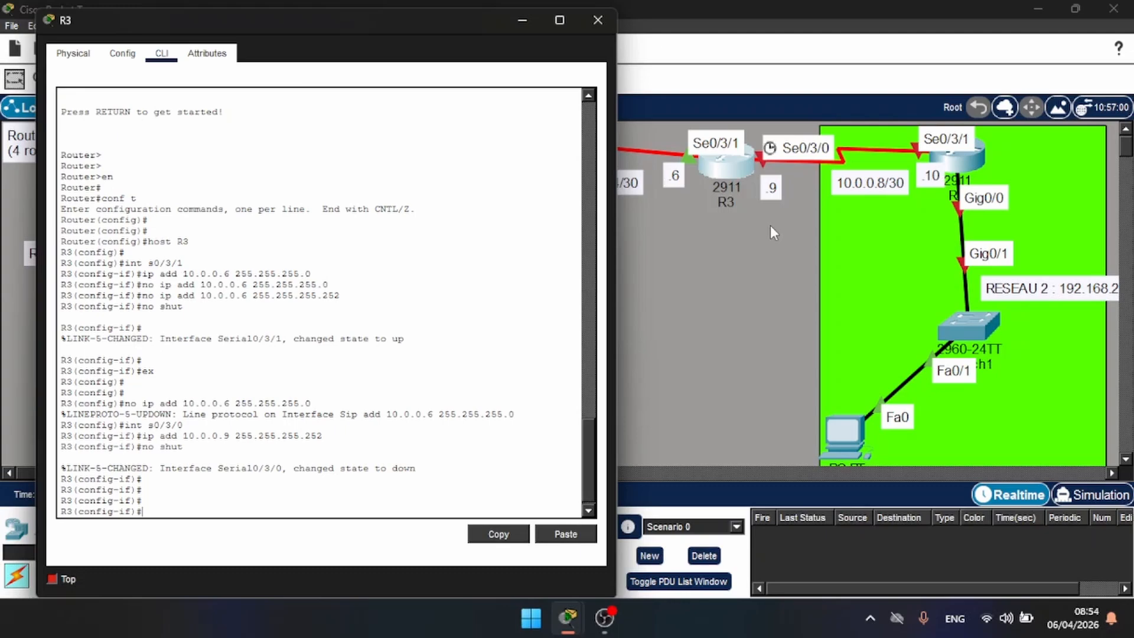
Leave configuration mode on R3, save its configuration with wr and close the router's window.
type("end")
key("Return")
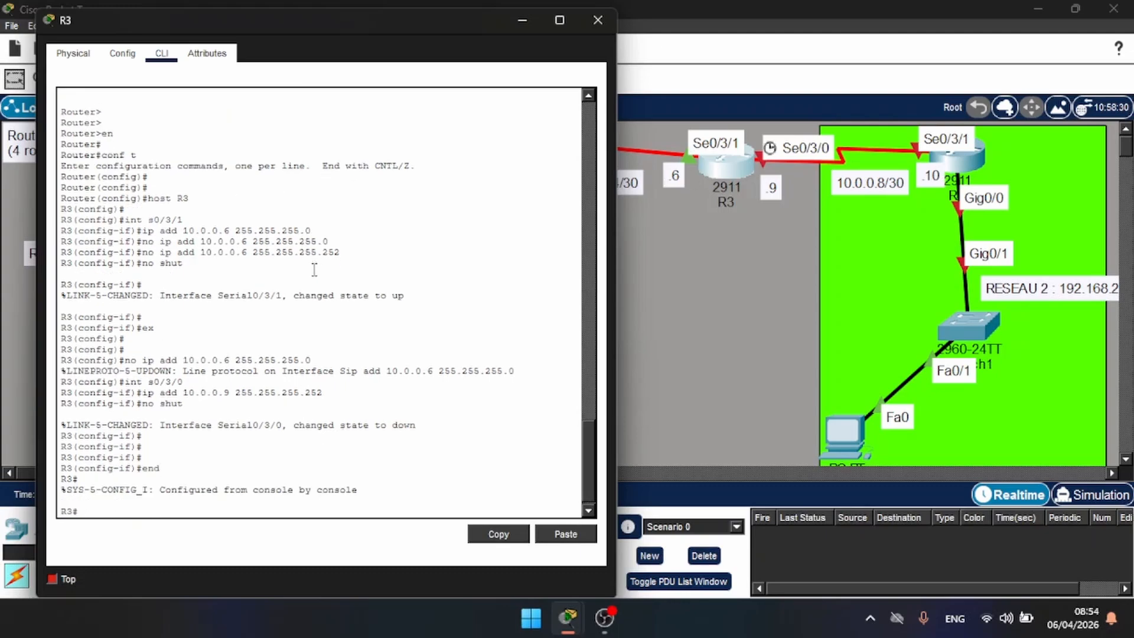
type("wr")
key("Return")
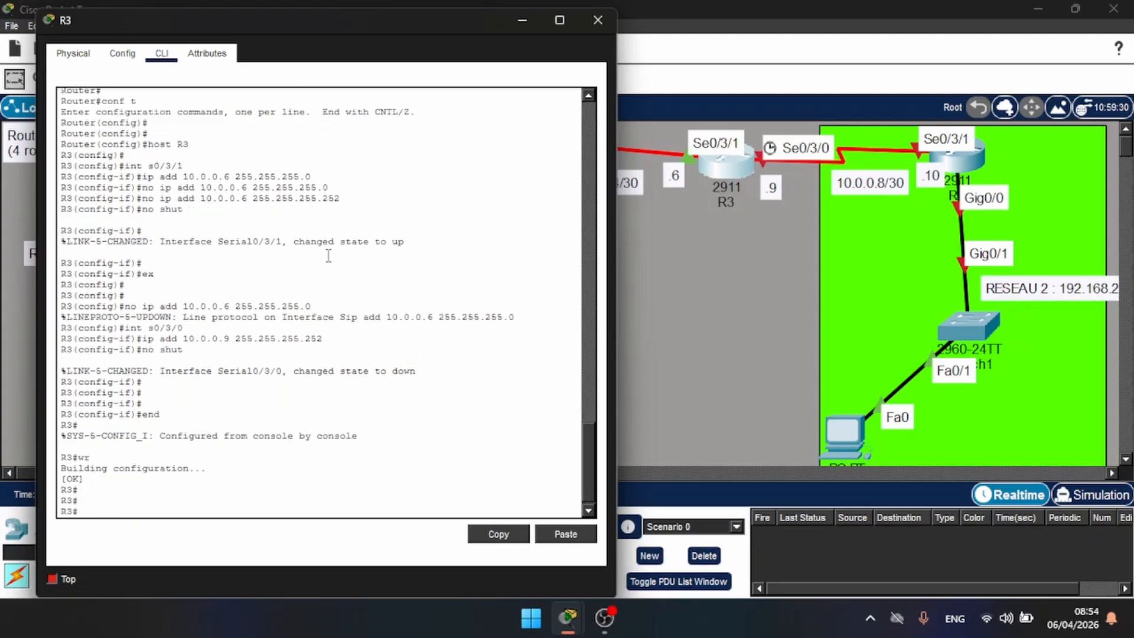
left_click(598, 20)
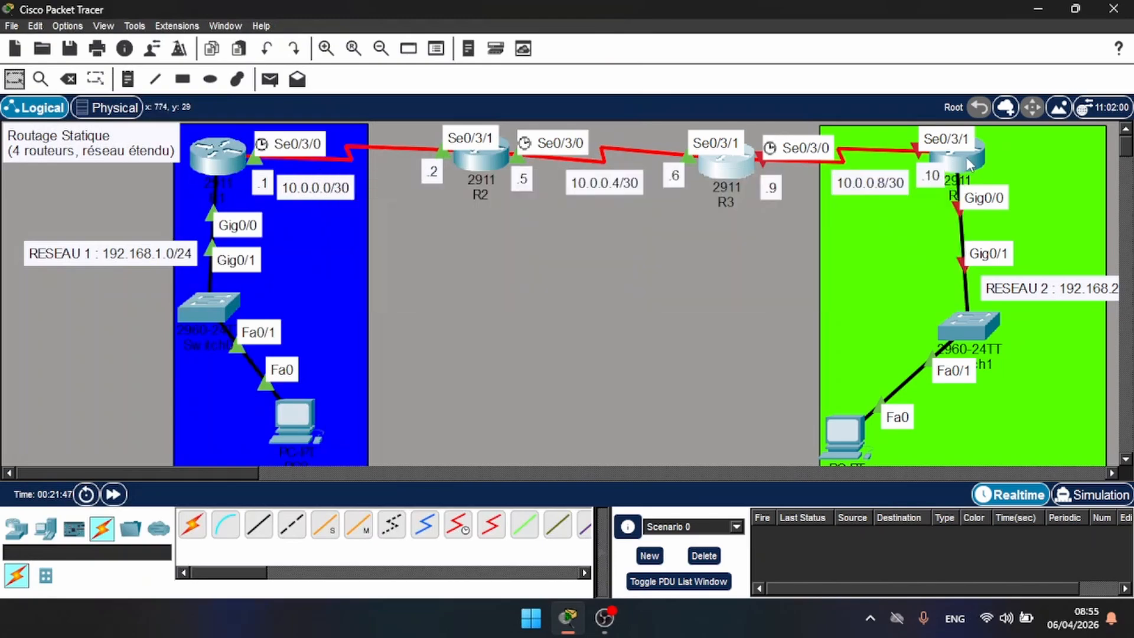
Open router R4's command line and answer no to the initial configuration dialog.
left_click(969, 164)
left_click(402, 46)
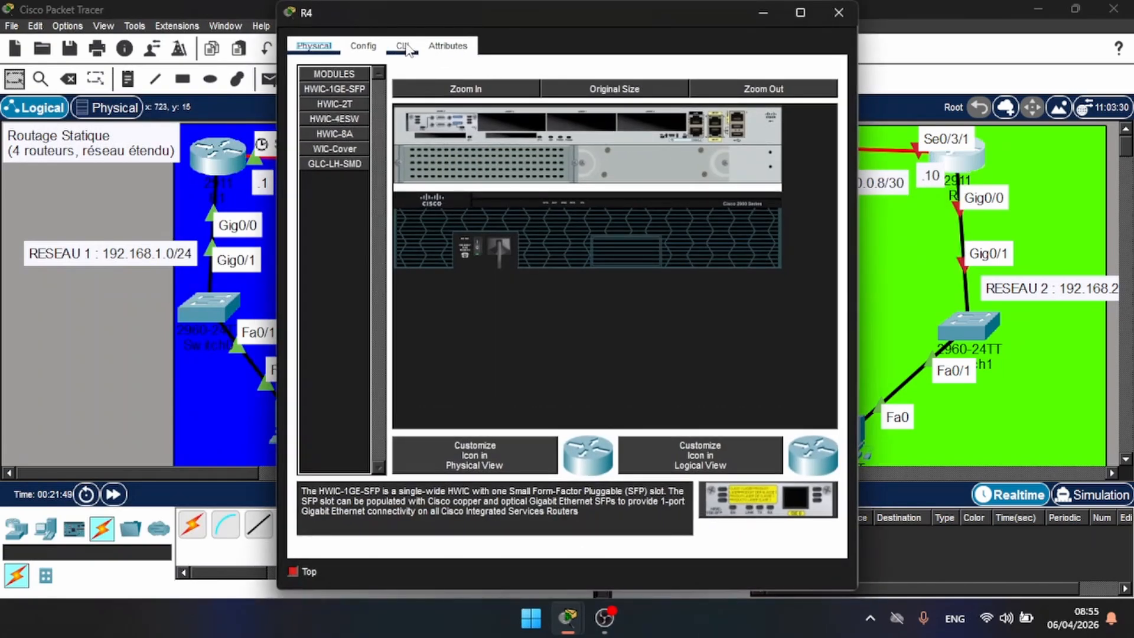
key("Return")
key("Return")
type("n")
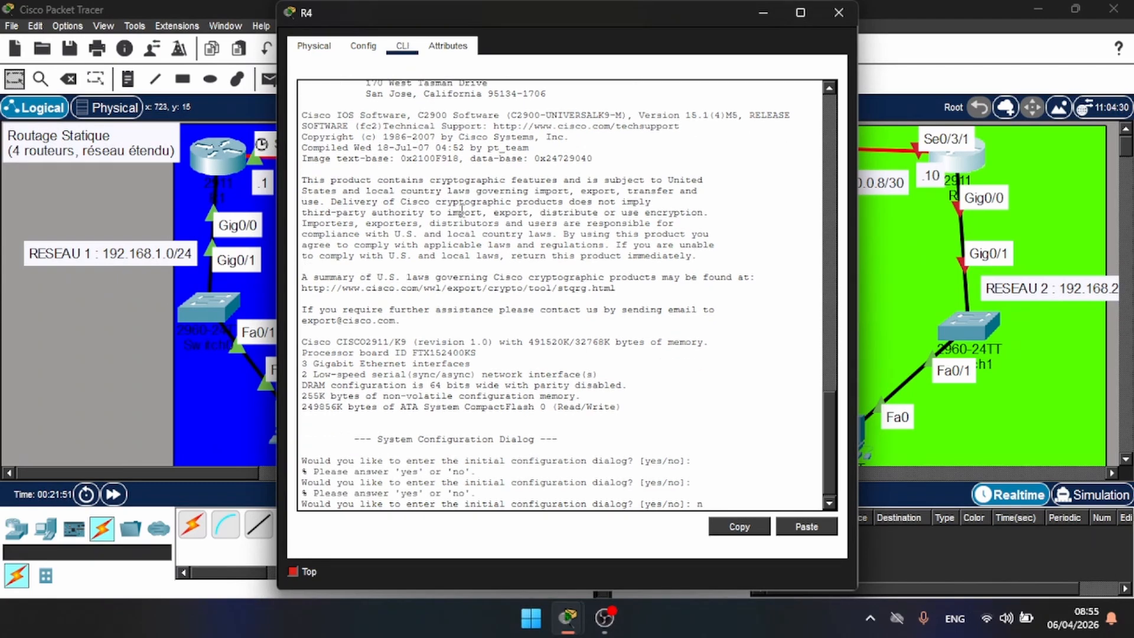
type("o")
key("Return")
key("Return")
key("Return")
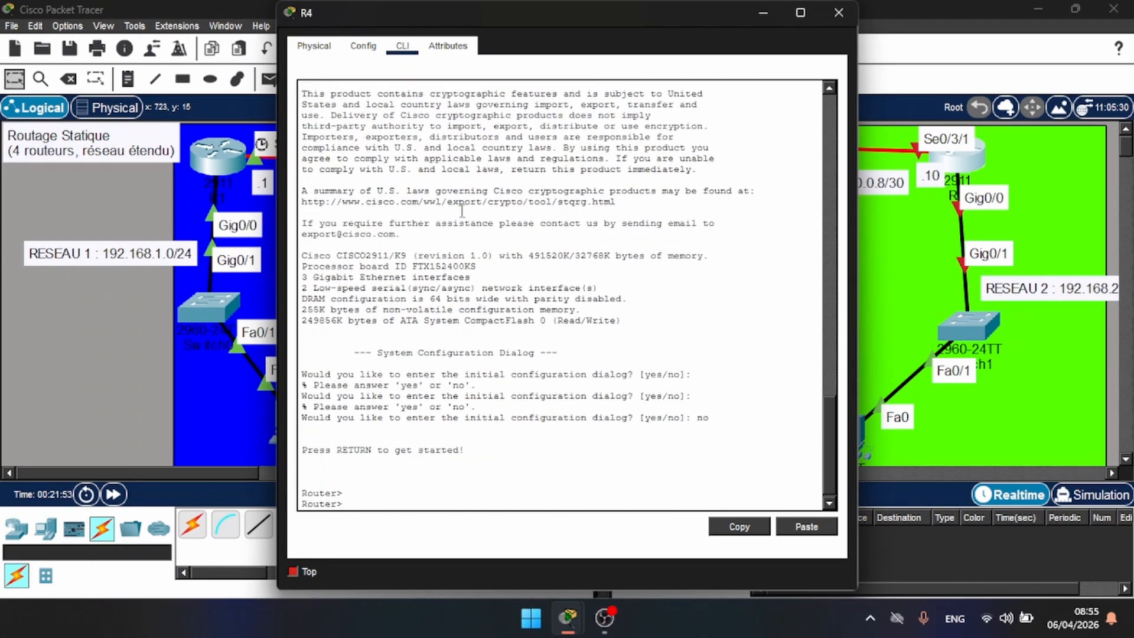
Enter privileged and global configuration mode on the fourth router and set its hostname to R4.
type("en")
key("Return")
type("conf t")
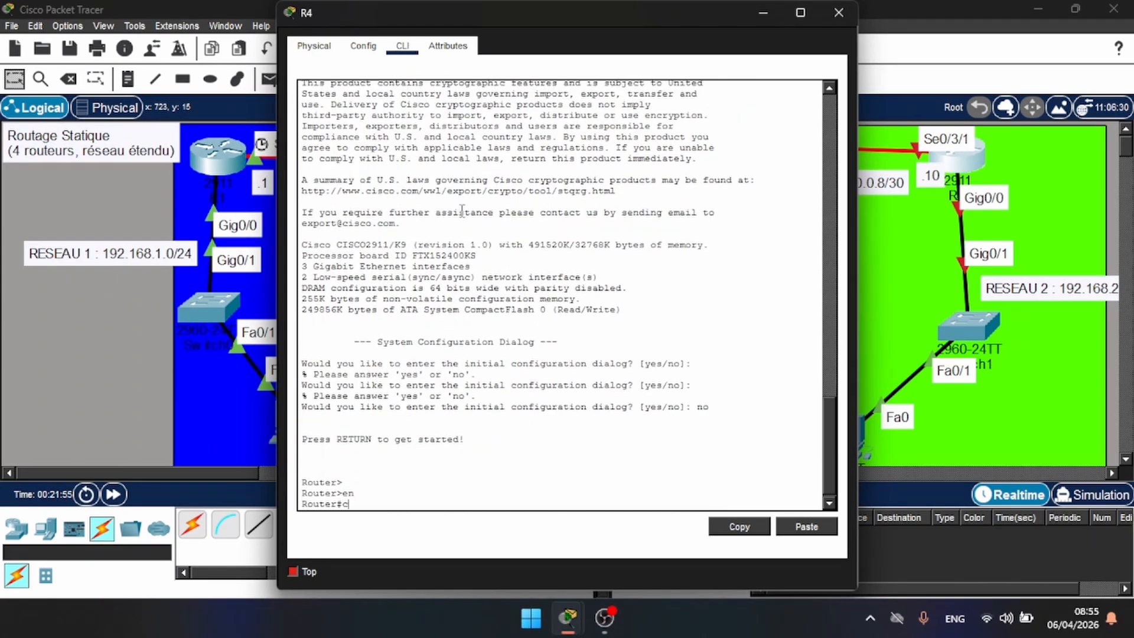
key("Return")
key("Return")
key("Return")
type("host R4")
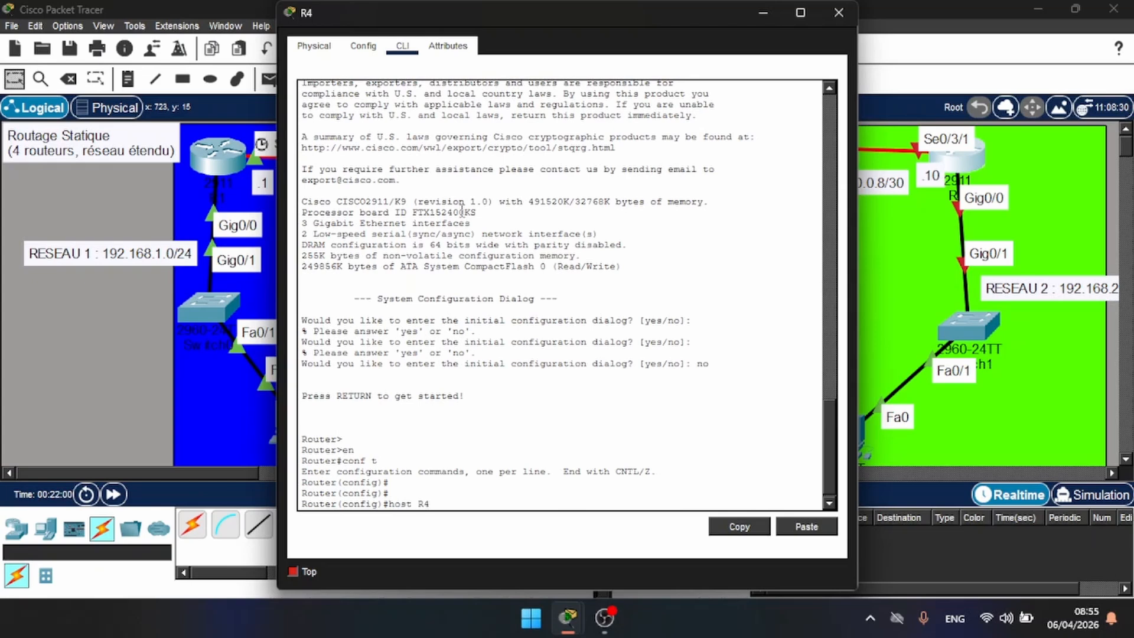
key("Return")
key("Return")
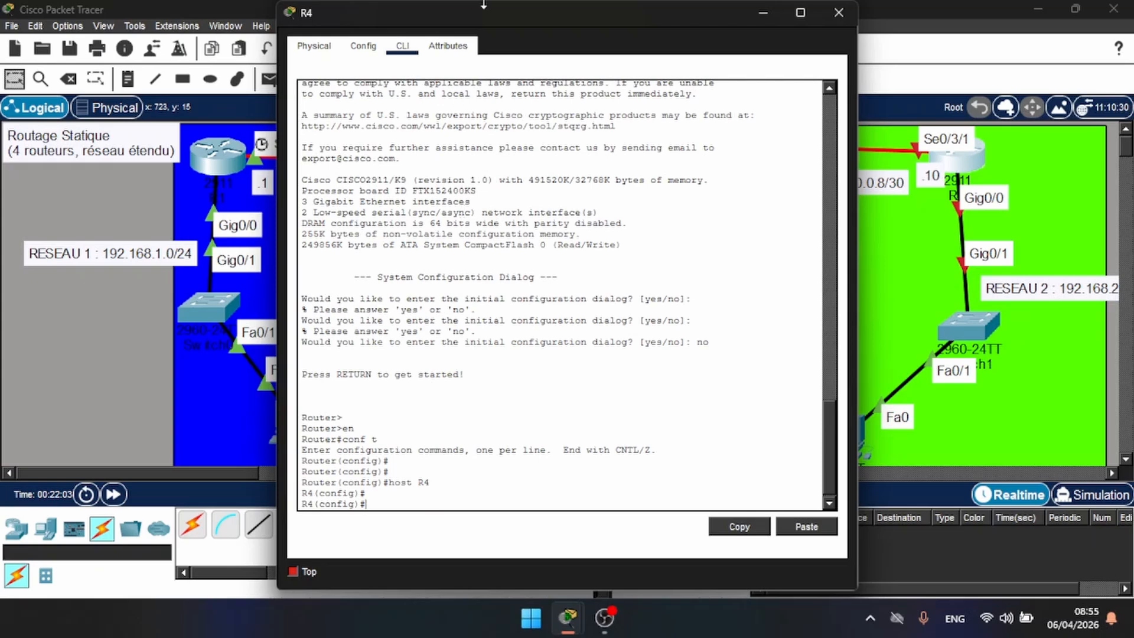
Assign IP address 192.168.2.1 with mask 255.255.255.0 to R4's interface g0/0.
left_click_drag(494, 11, 429, 15)
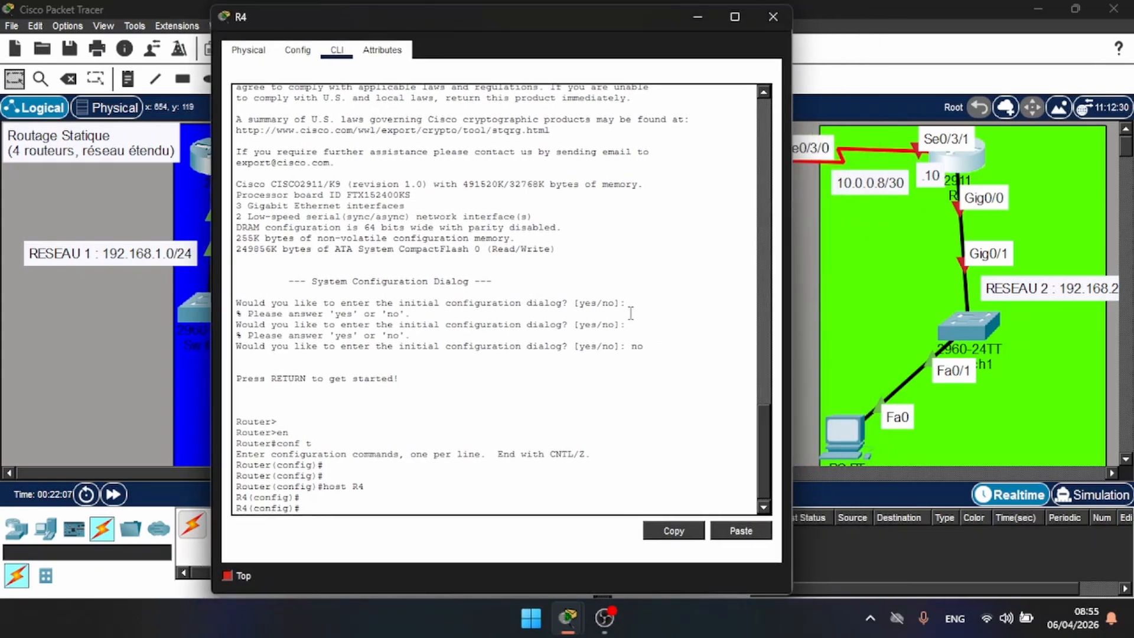
type("nt g0/0")
key("Return")
type("ip ")
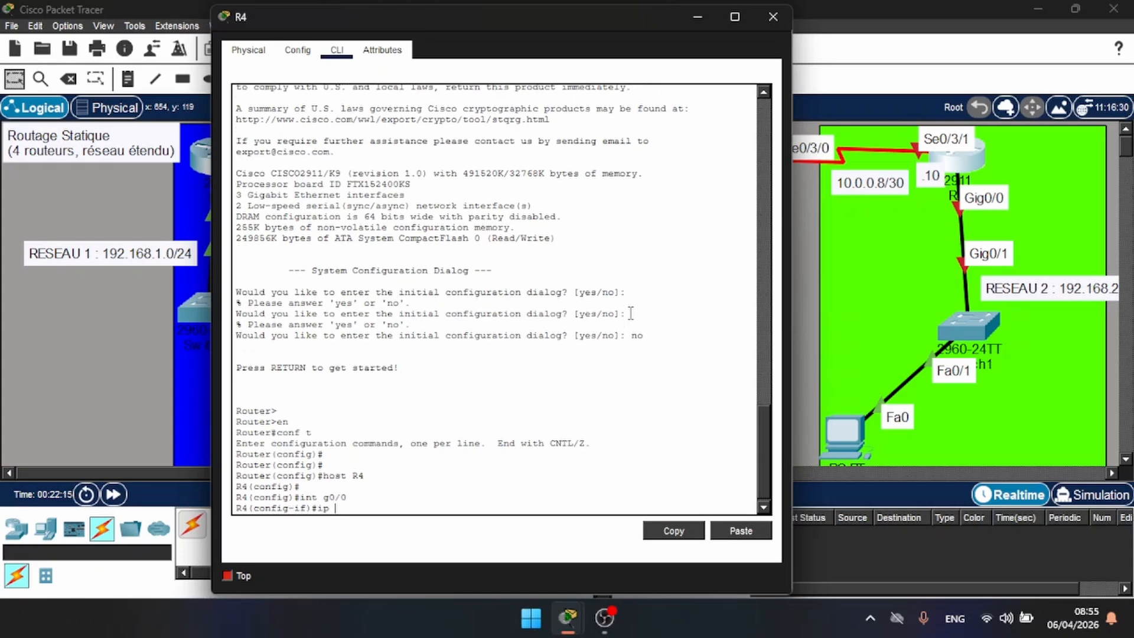
type("add 192.168.2.1 255.255.255.")
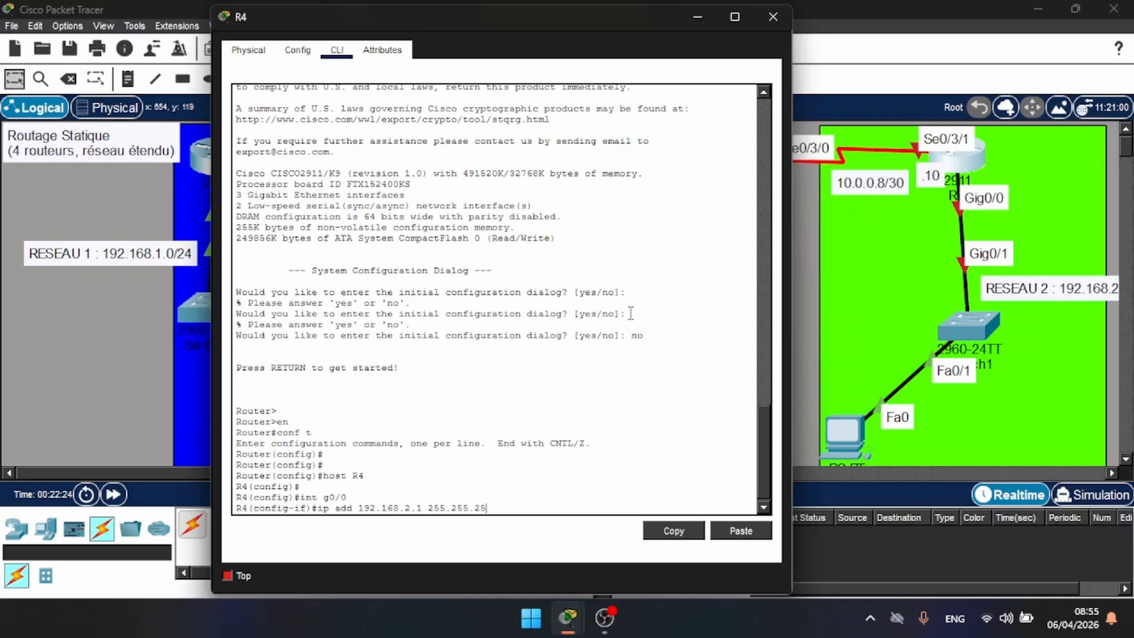
type("0")
key("Return")
Enable R4's interface g0/0 with the no shut command and return to global configuration mode.
type("no")
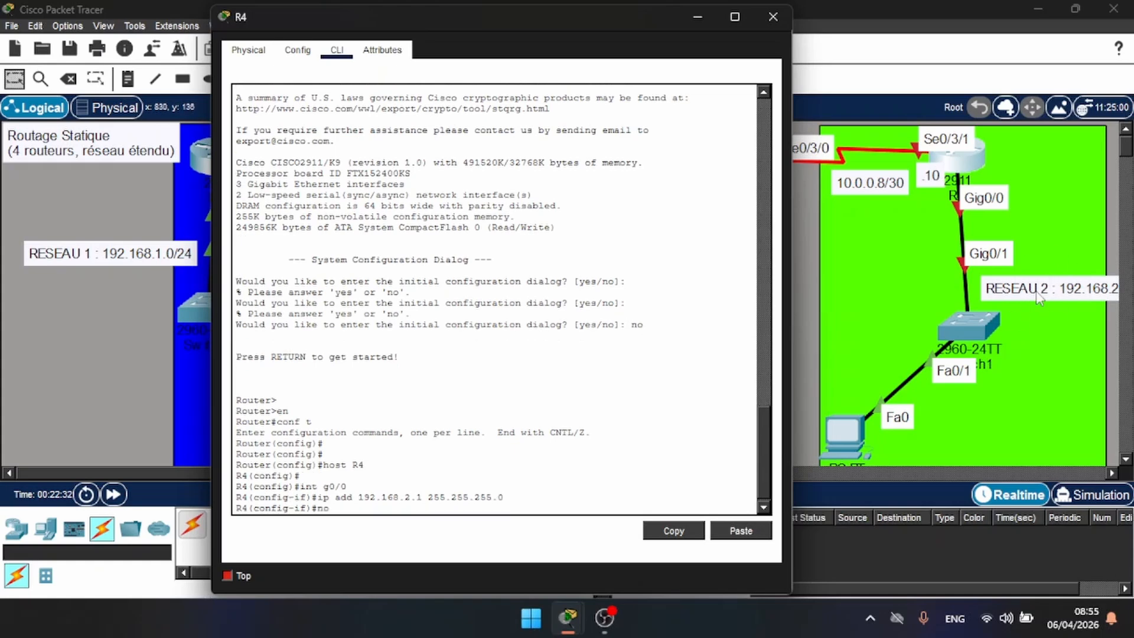
type(" shut")
key("Return")
key("Return")
key("Return")
key("Return")
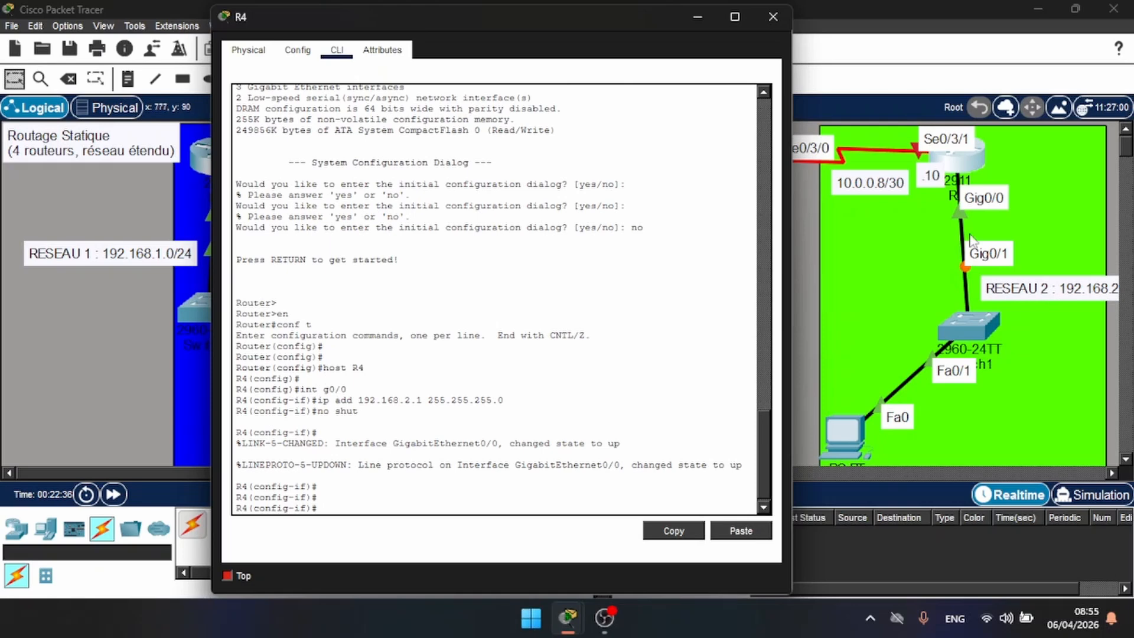
type("ex")
key("Return")
key("Return")
key("Return")
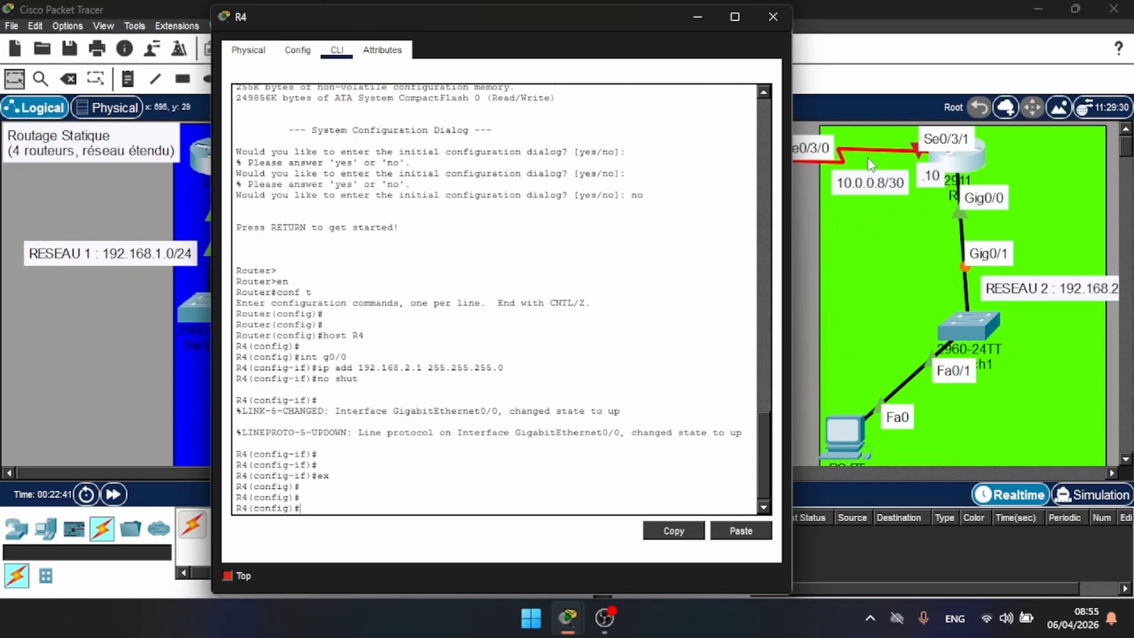
Enter R4's serial interface s0/3/1 and try to assign it address 10.0.0.8 with mask 255.255.255.252.
type("int g0/0")
key("BackSpace")
type("s")
key("BackSpace")
type("3/1")
key("Return")
type("ip ad")
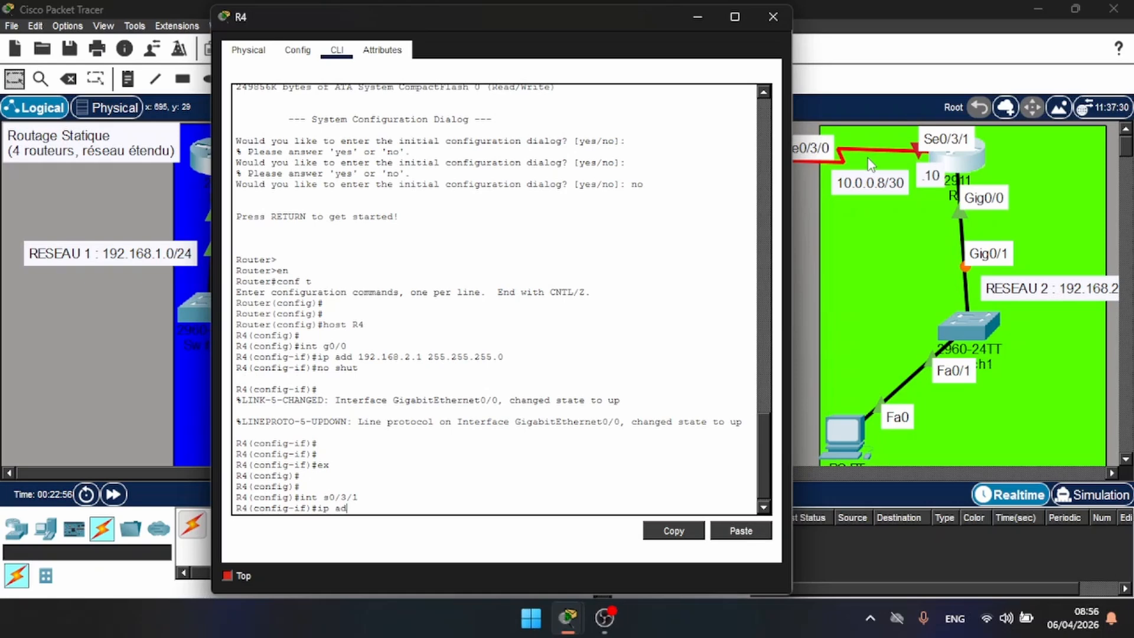
type("d 10.0.0.8 255.255.255.252")
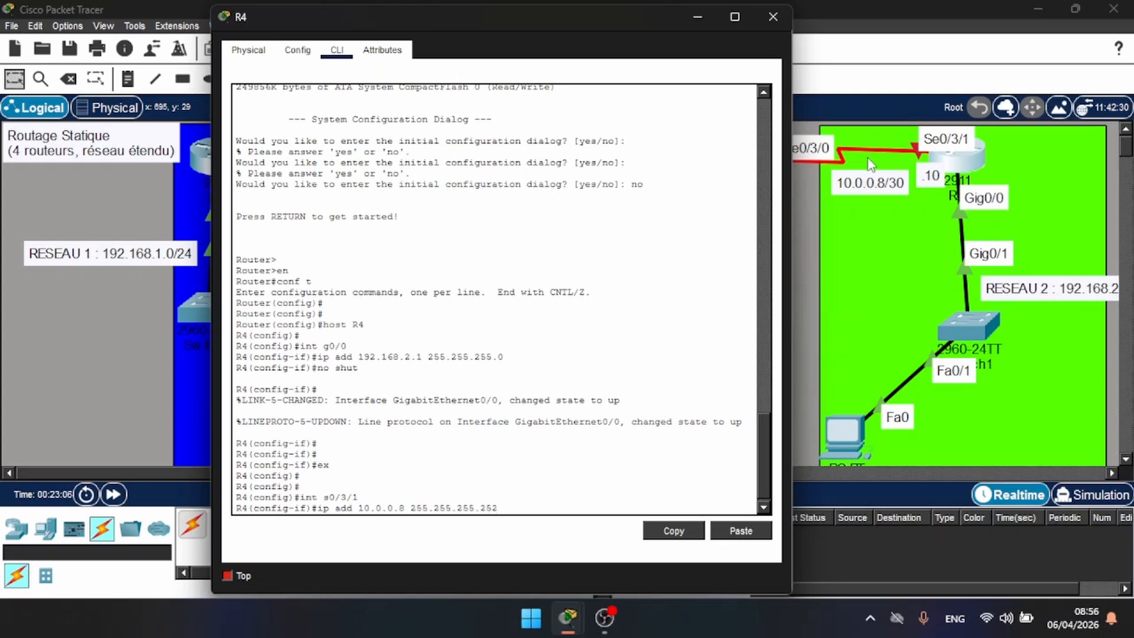
key("Return")
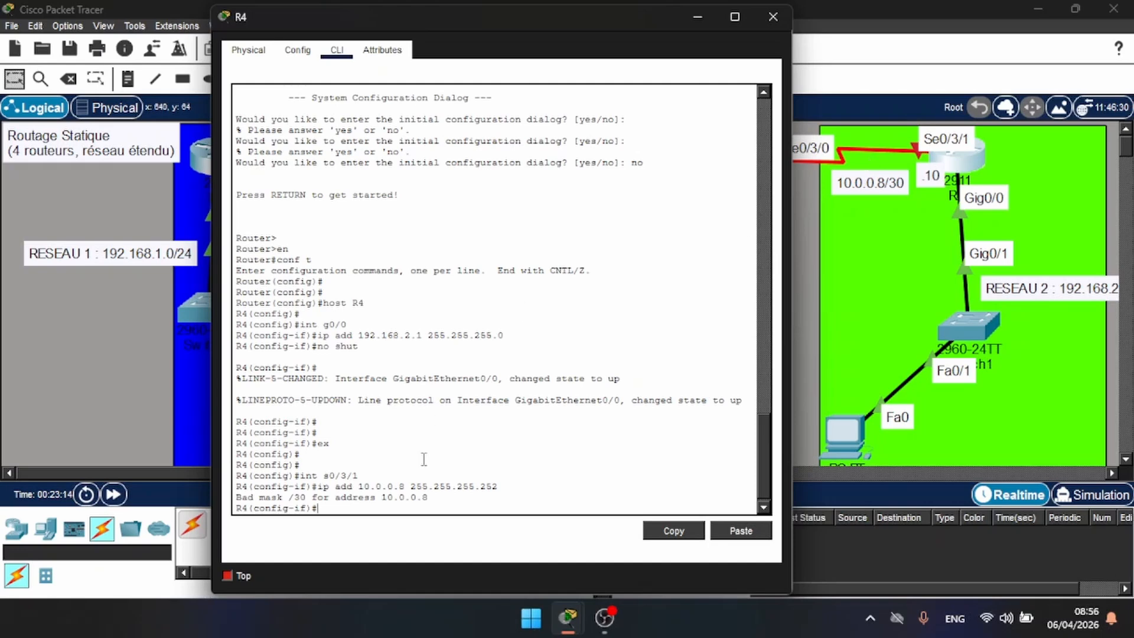
Reissue the address command on R4's serial interface s0/3/1 with 10.0.0.10 and mask 255.255.255.252.
key("Up")
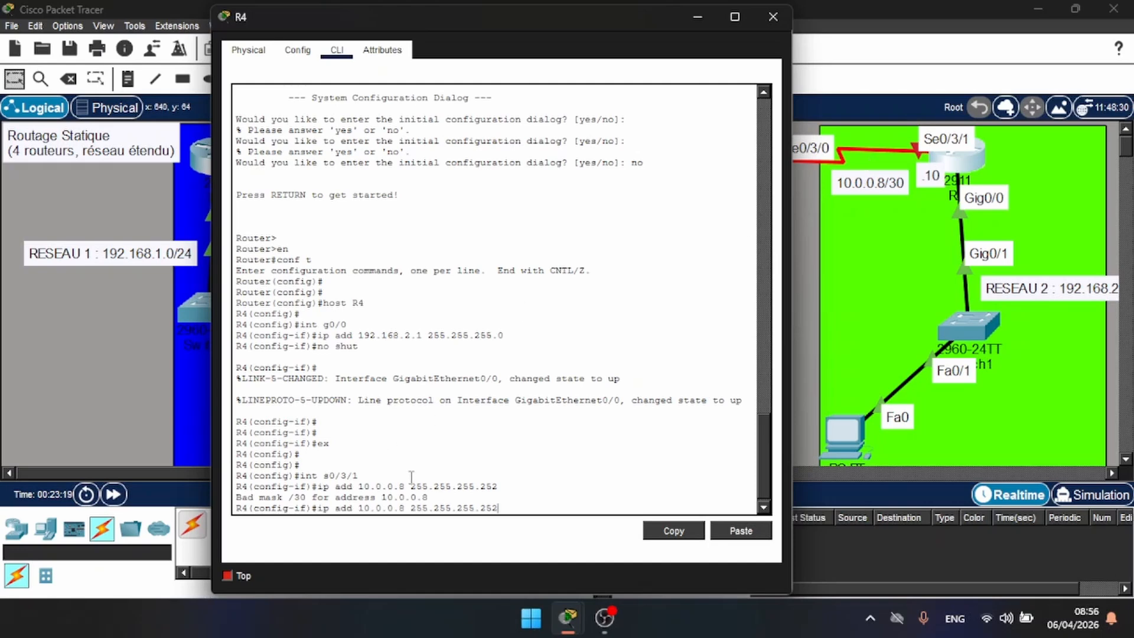
key("Left")
key("Left")
key("Left")
key("Left")
key("Left")
key("Left")
key("Left")
key("Left")
key("Left")
key("Left")
key("Left")
key("Left")
key("Left")
key("Left")
key("Left")
key("Left")
key("BackSpace")
type("10")
key("Return")
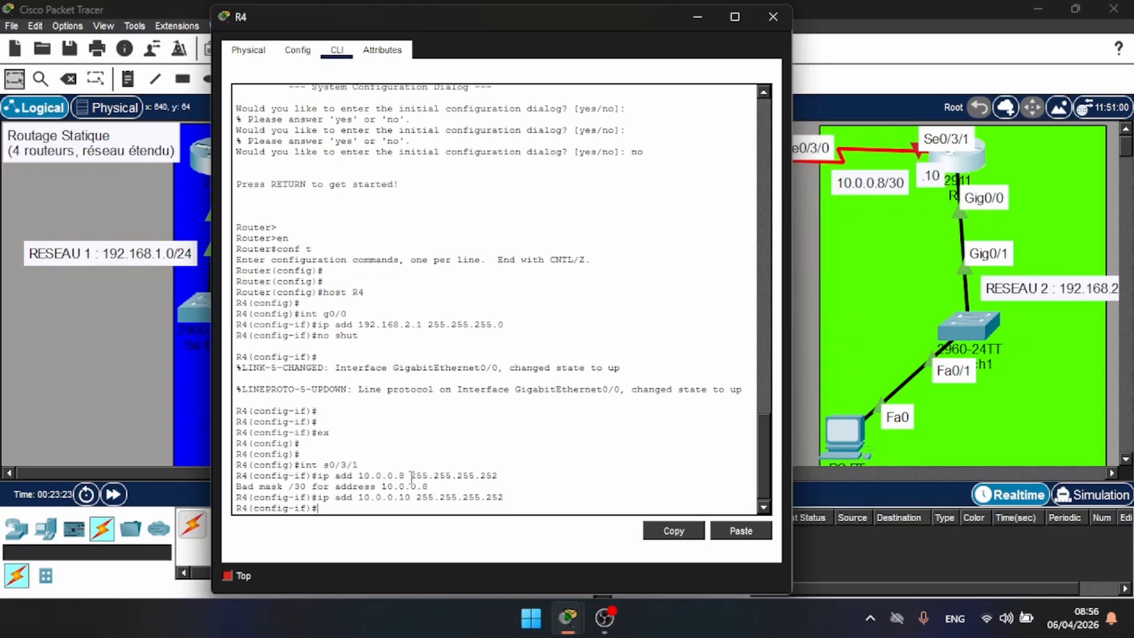
Enable R4's serial interface s0/3/1 with the no shut command.
type("no shut")
key("Return")
key("Return")
key("Return")
key("Return")
Leave configuration mode on R4, save its configuration with wr and close the router's window.
type("e")
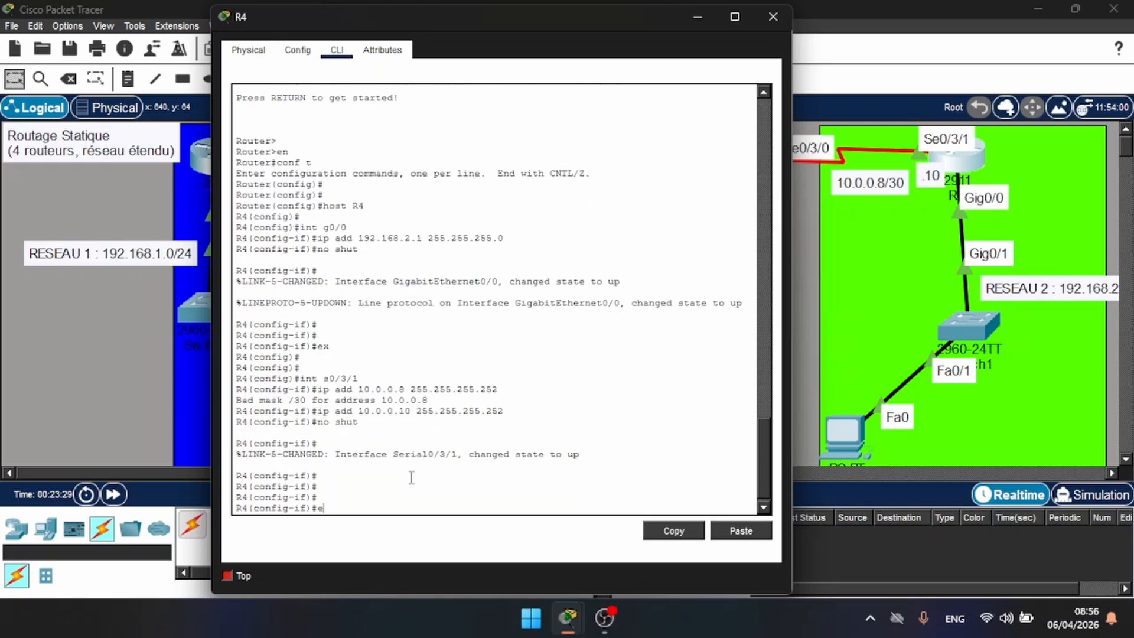
type("nd")
key("Return")
type("wr")
key("Return")
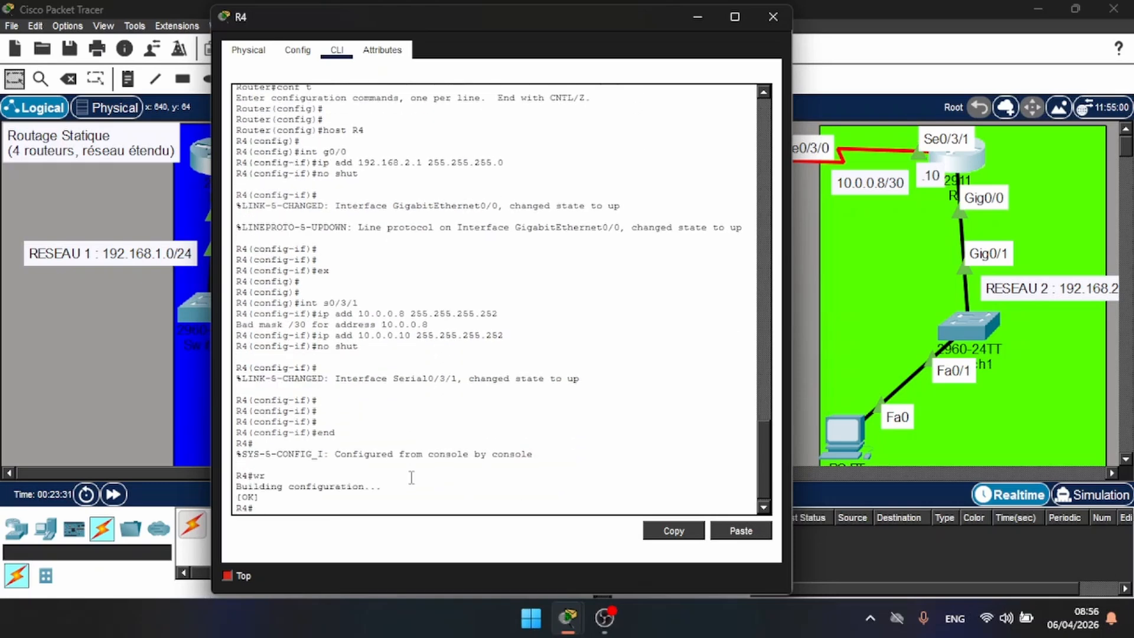
key("Return")
key("Return")
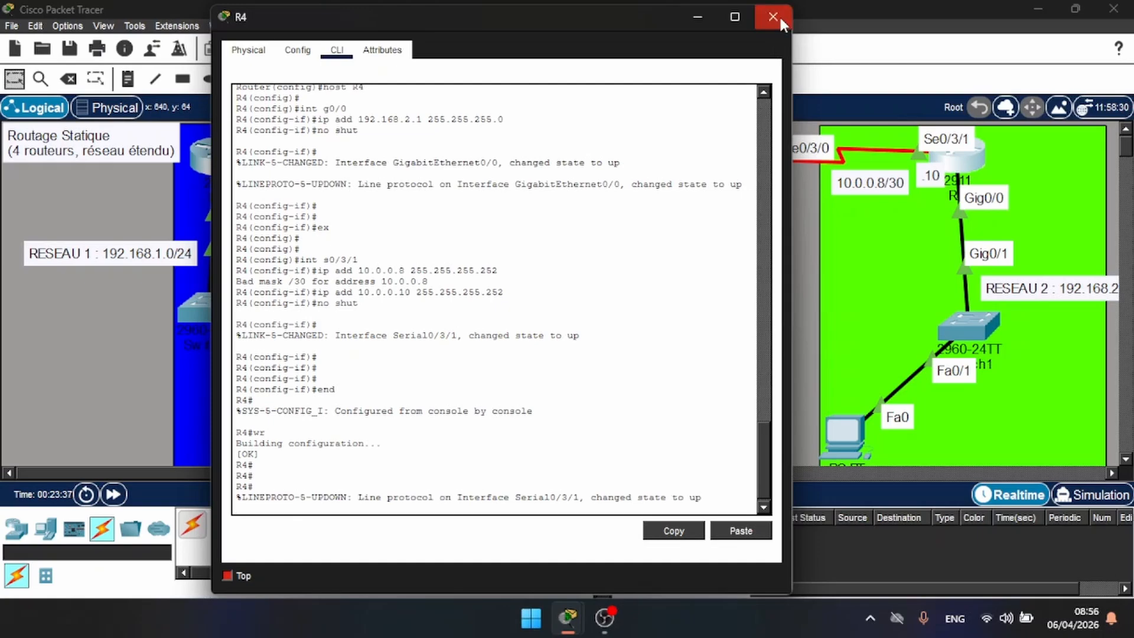
left_click(773, 17)
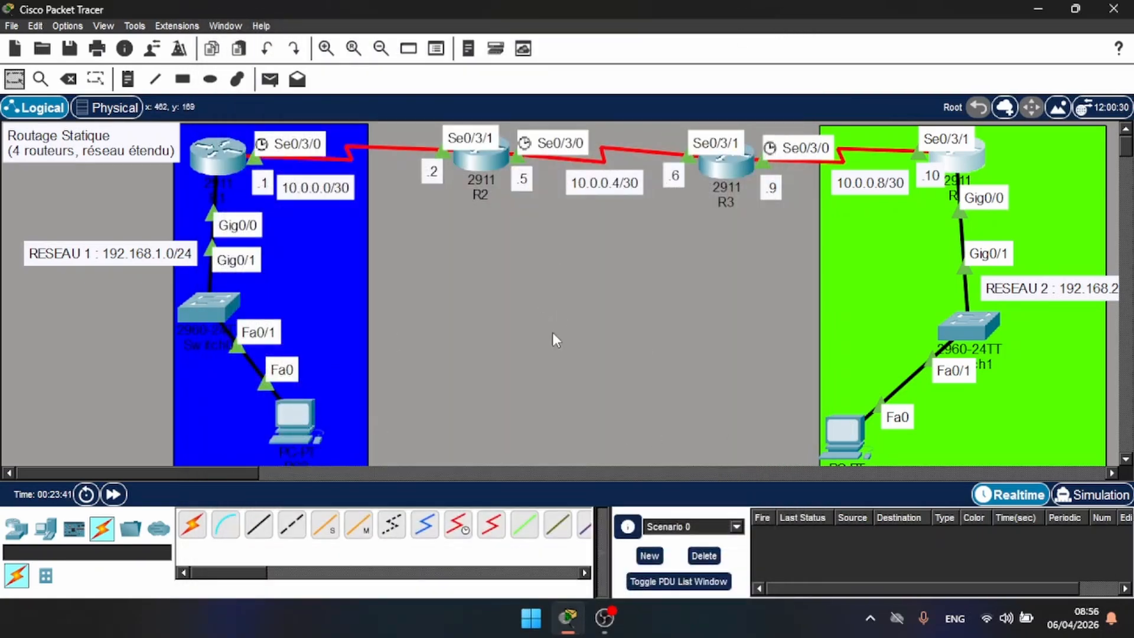
Ping 192.168.2.20 from PC0's command prompt to test connectivity, and close the PC's window.
left_click(296, 417)
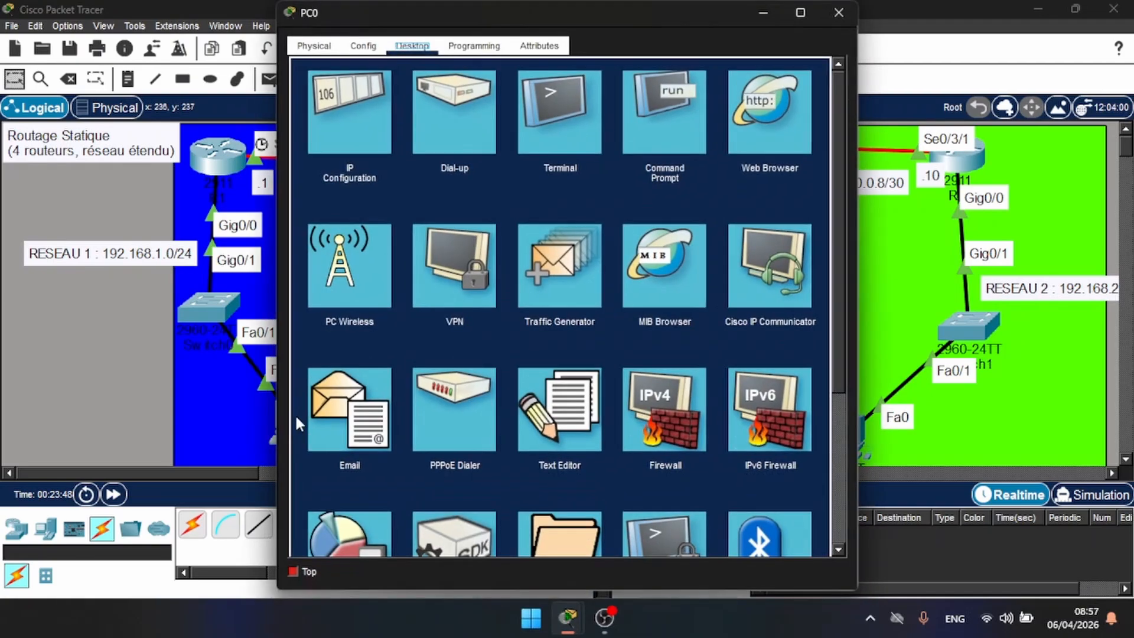
left_click(691, 118)
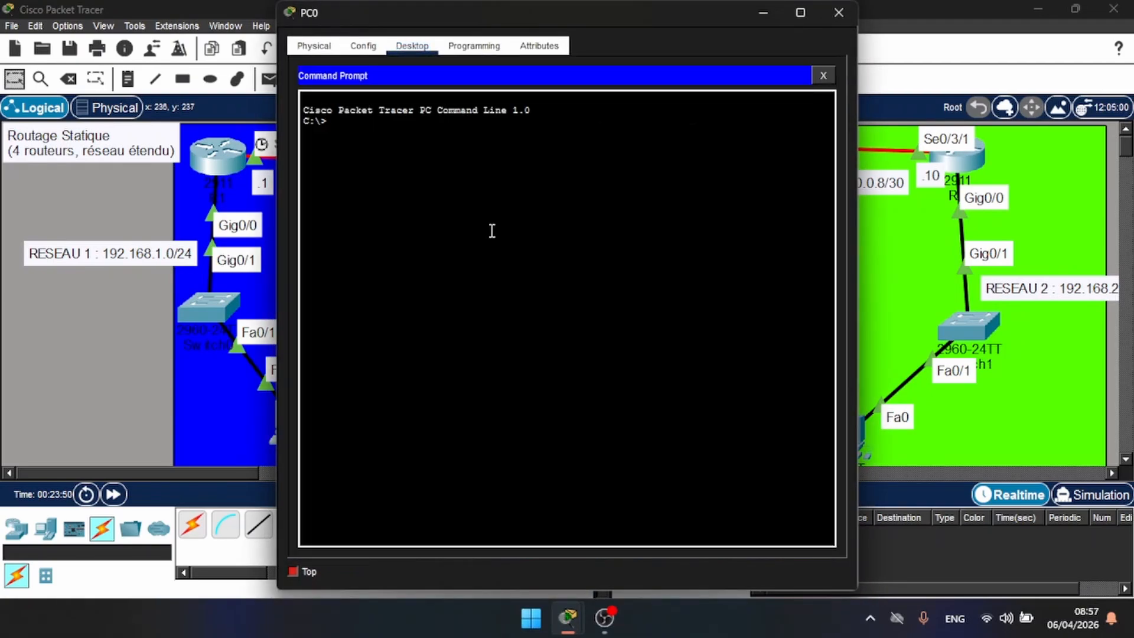
type("ping 192.168.2.20")
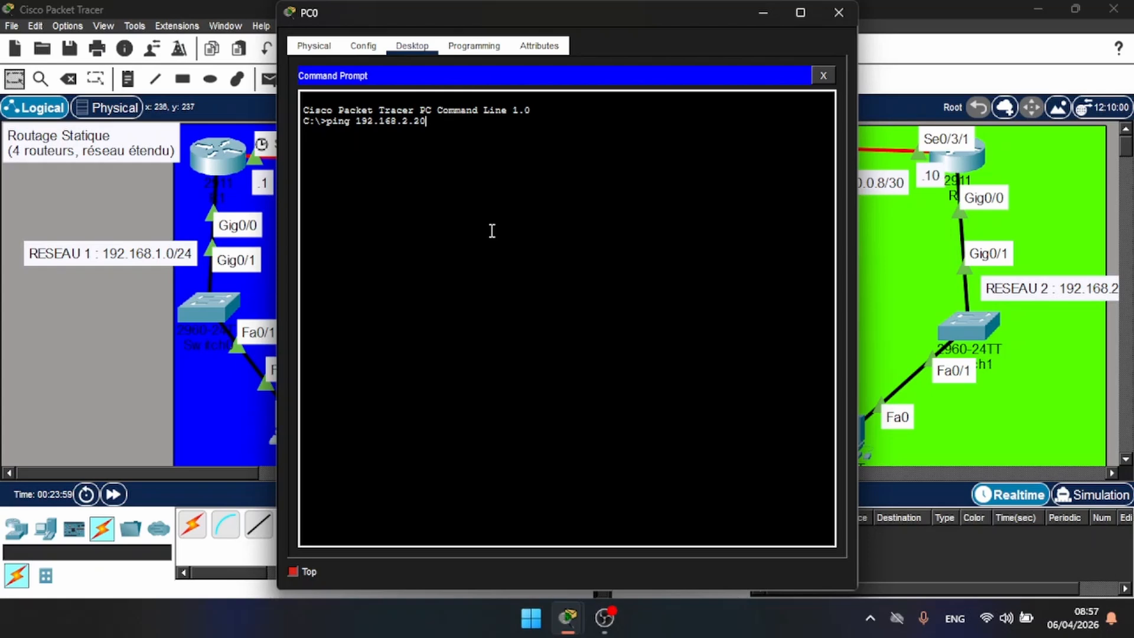
key("Return")
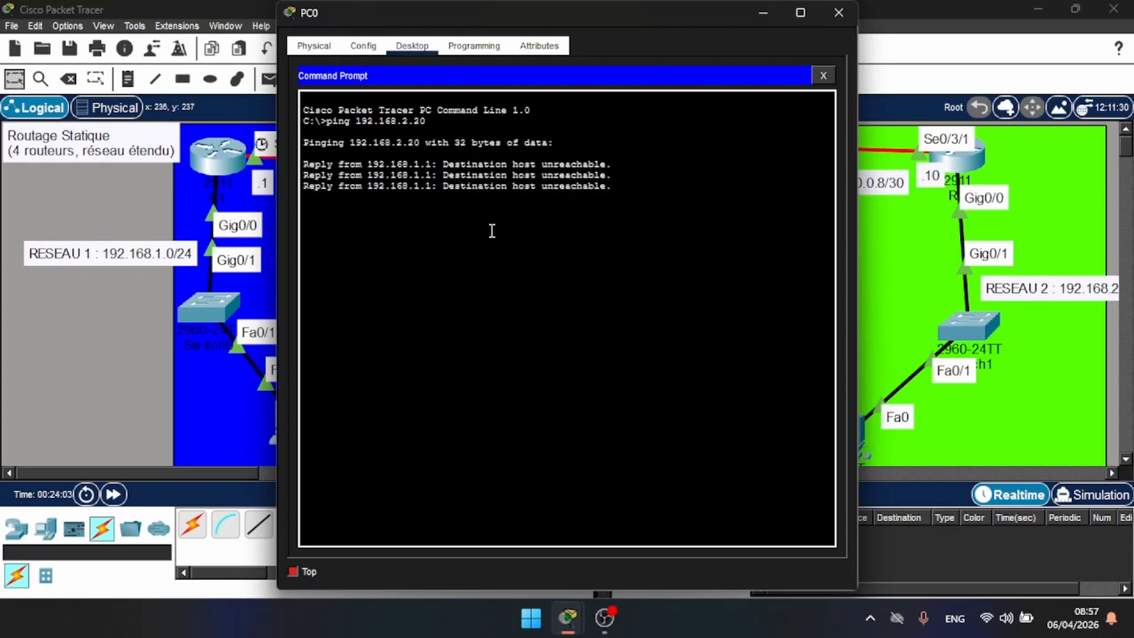
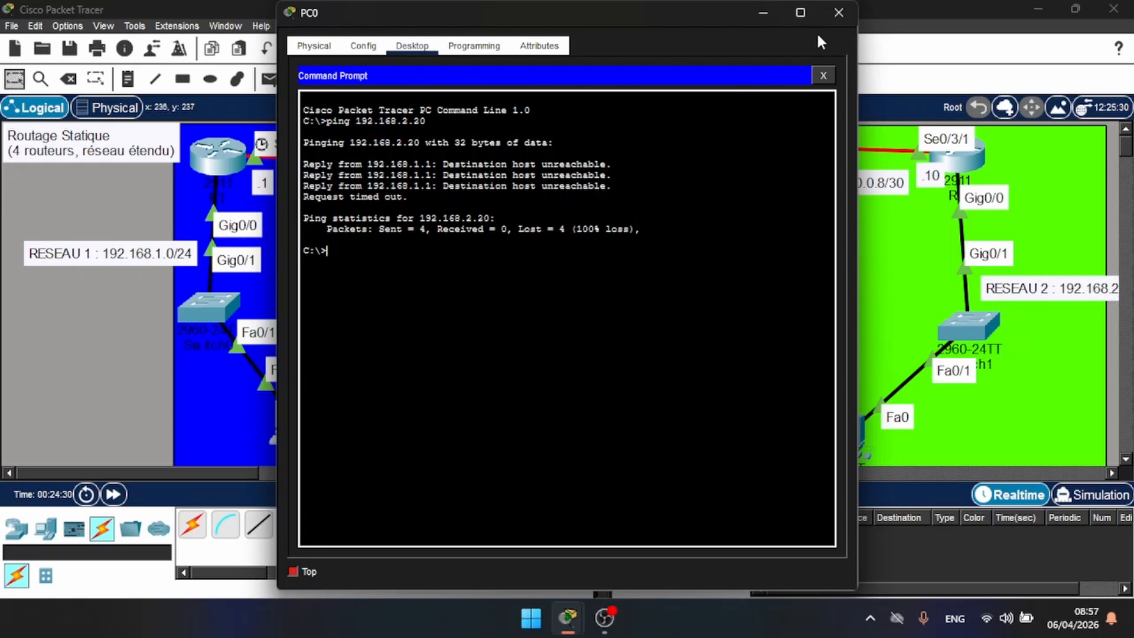
left_click(839, 13)
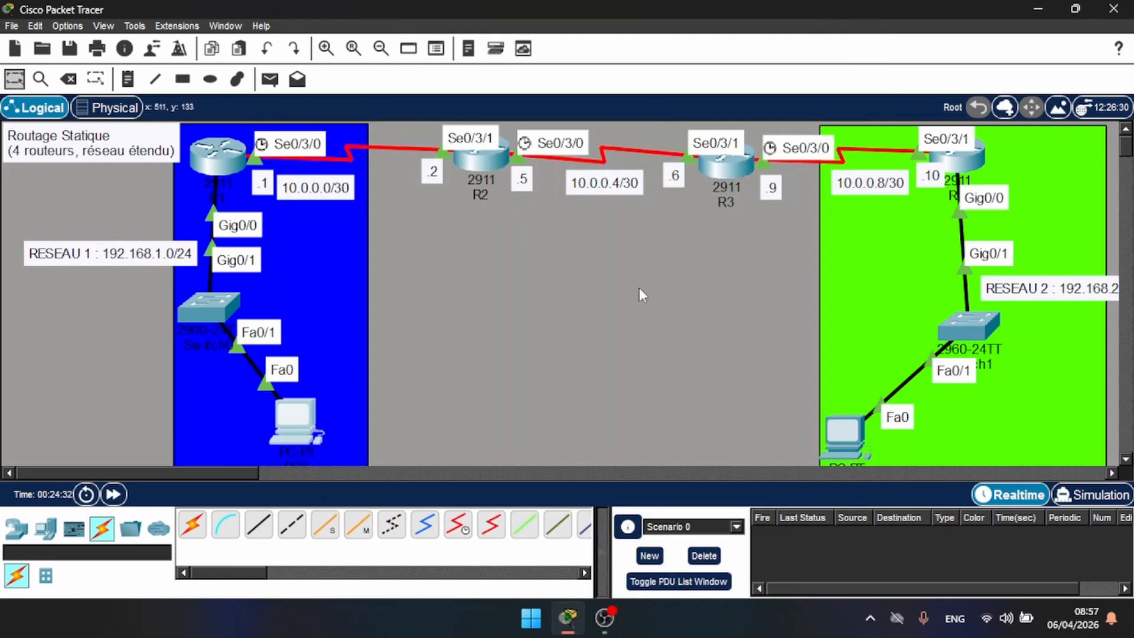
Open router R1's command line and enter global configuration mode.
left_click(231, 152)
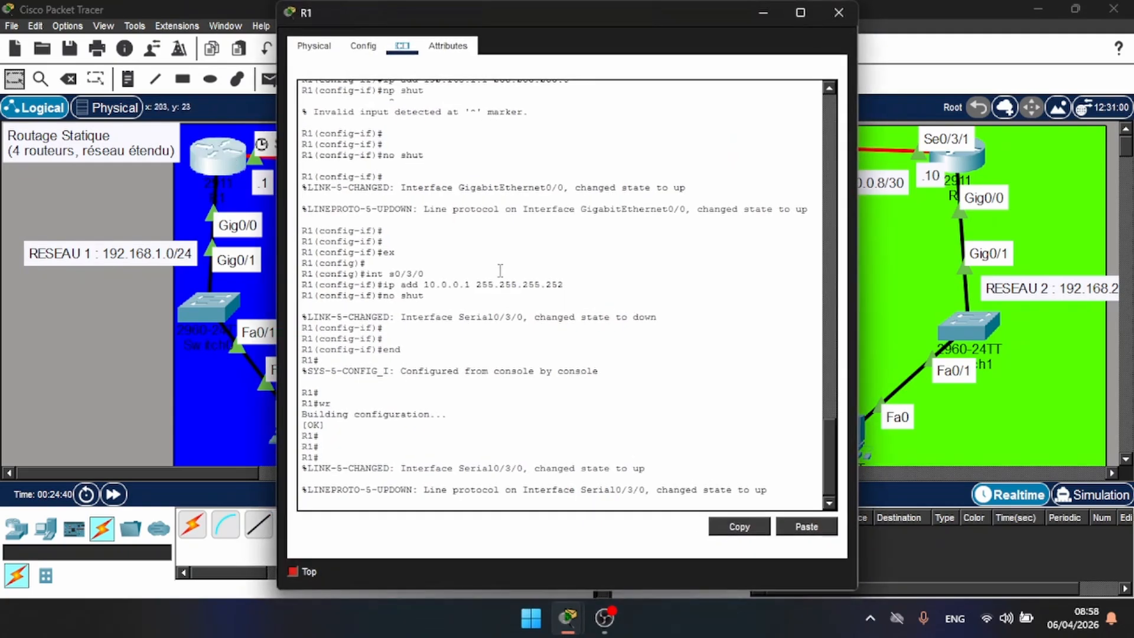
key("Return")
key("Return")
type("c")
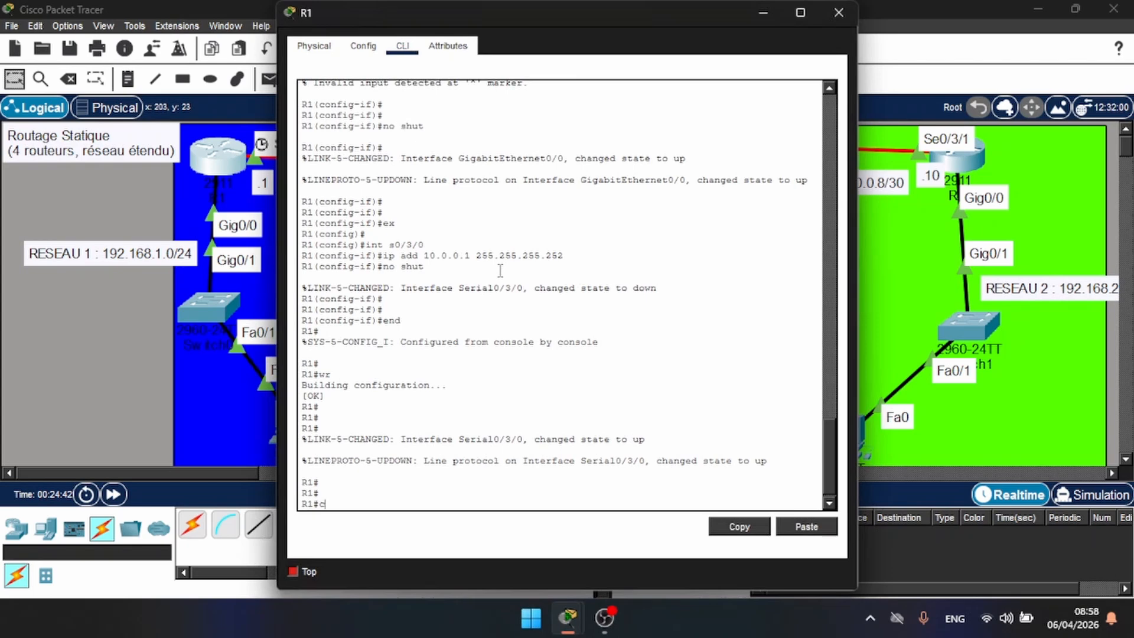
type("onf t")
key("Return")
key("Return")
key("Return")
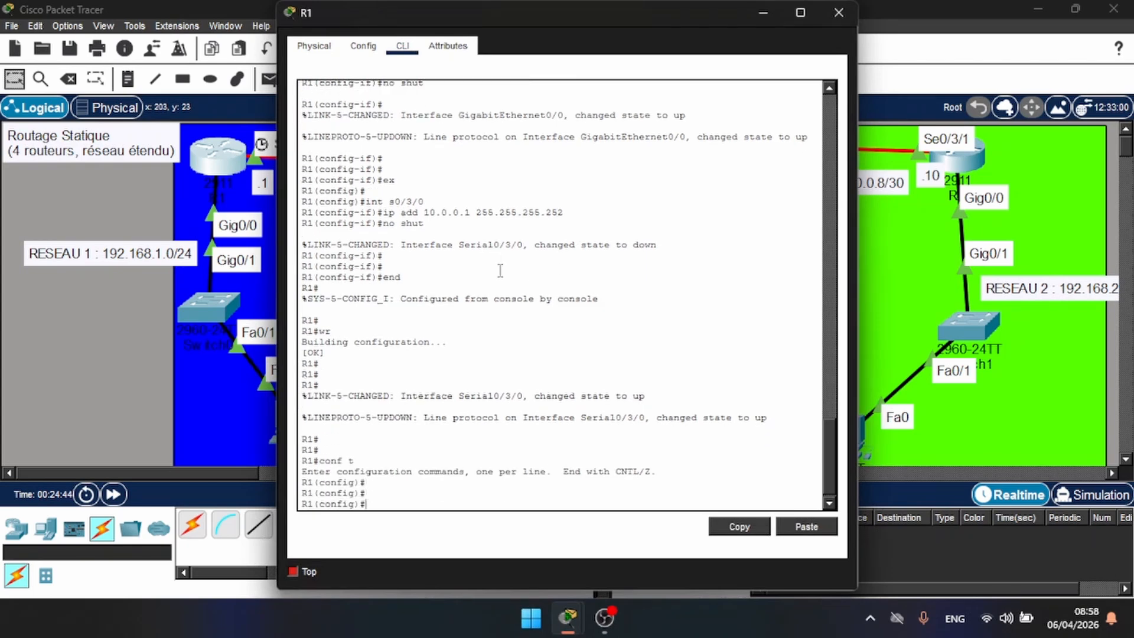
Add a static route on R1 to network 192.168.2.0 with mask 255.255.255.0 via next hop 10.0.0.2.
type("ip route")
left_click_drag(507, 24, 600, 63)
type("192.1")
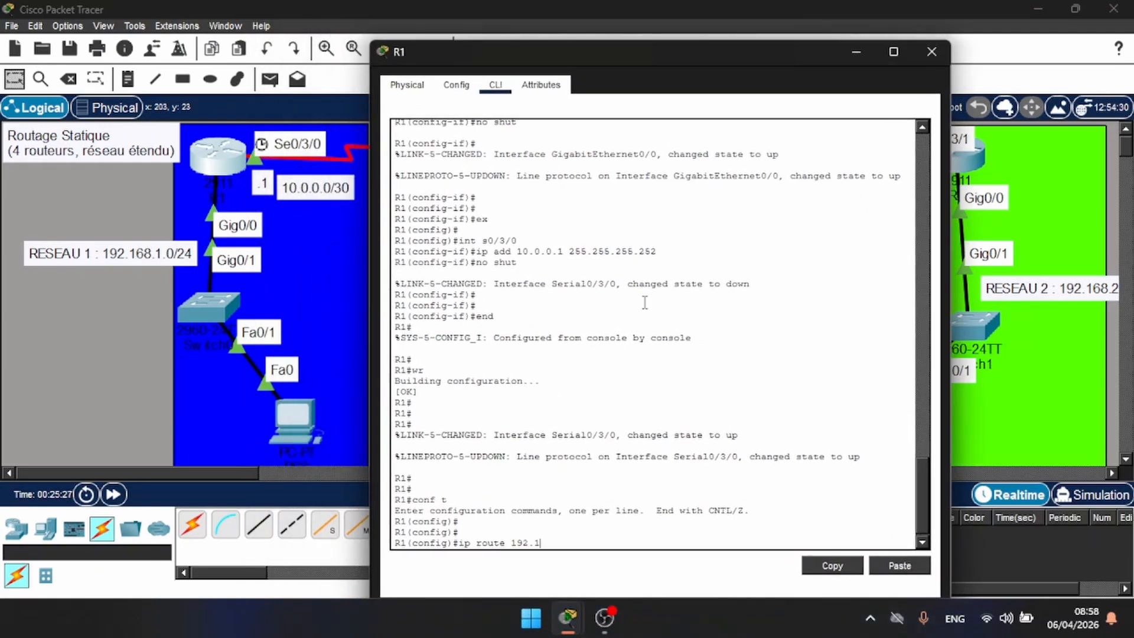
type("68.2.0 255.255.255.0")
left_click_drag(645, 52, 770, 57)
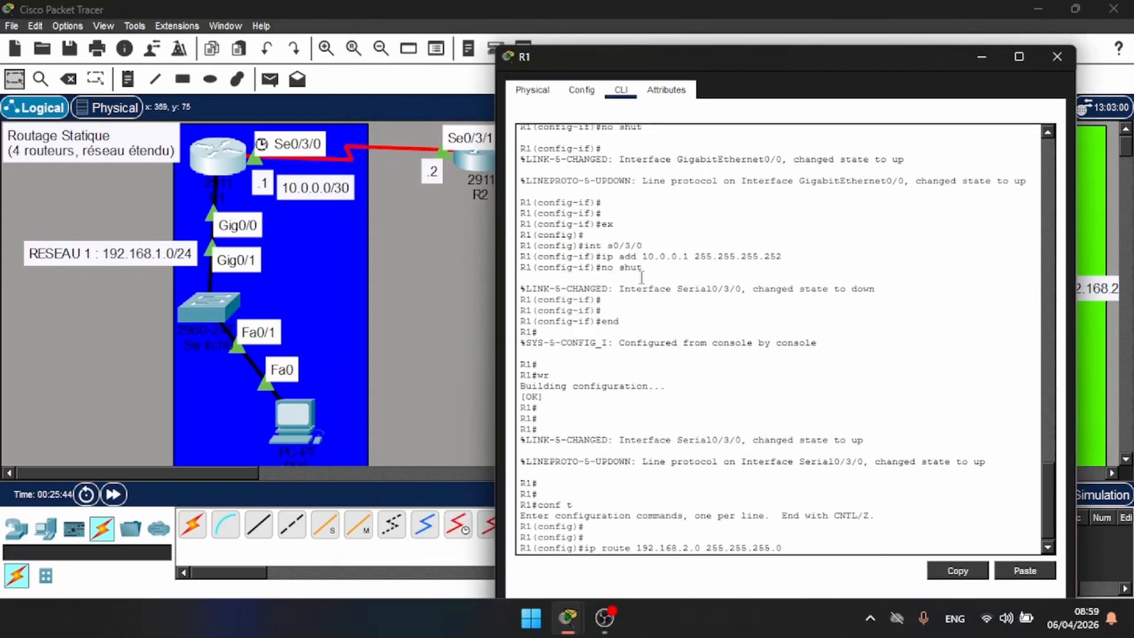
type("10.0.0.2")
key("Return")
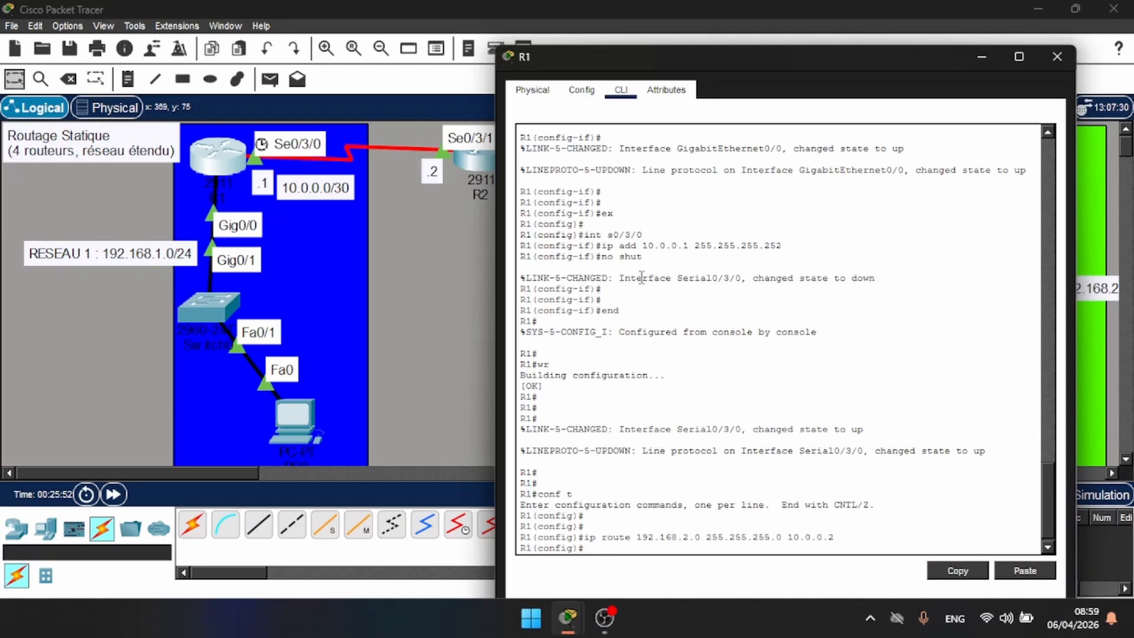
Leave configuration mode on R1 and save its configuration with wr.
type("end")
key("Return")
type("wr")
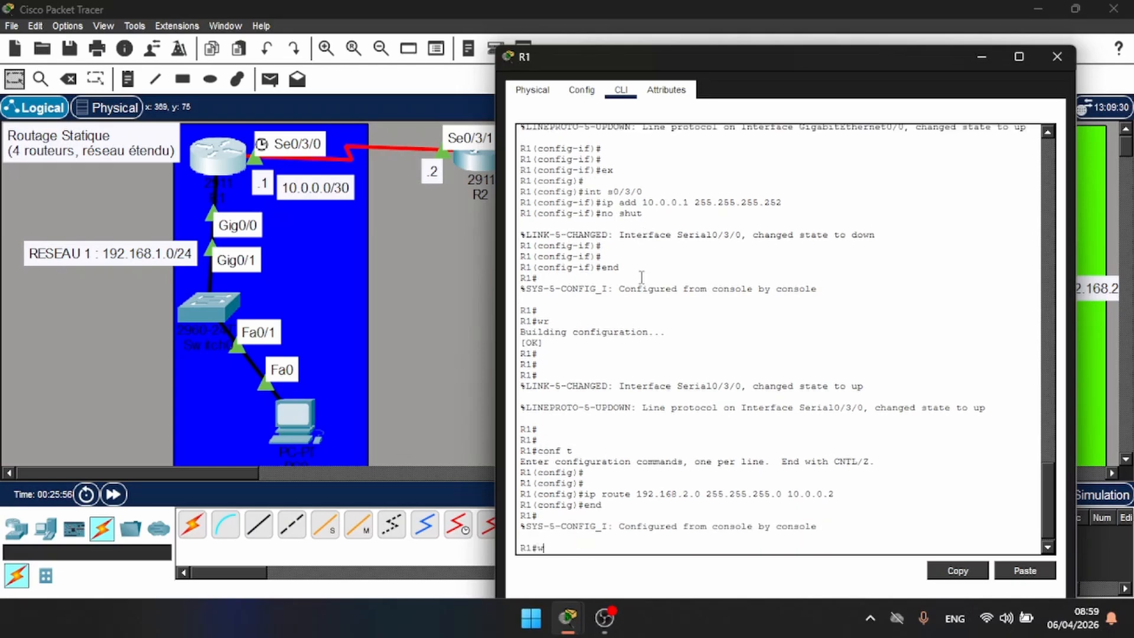
key("Return")
key("Return")
key("Return")
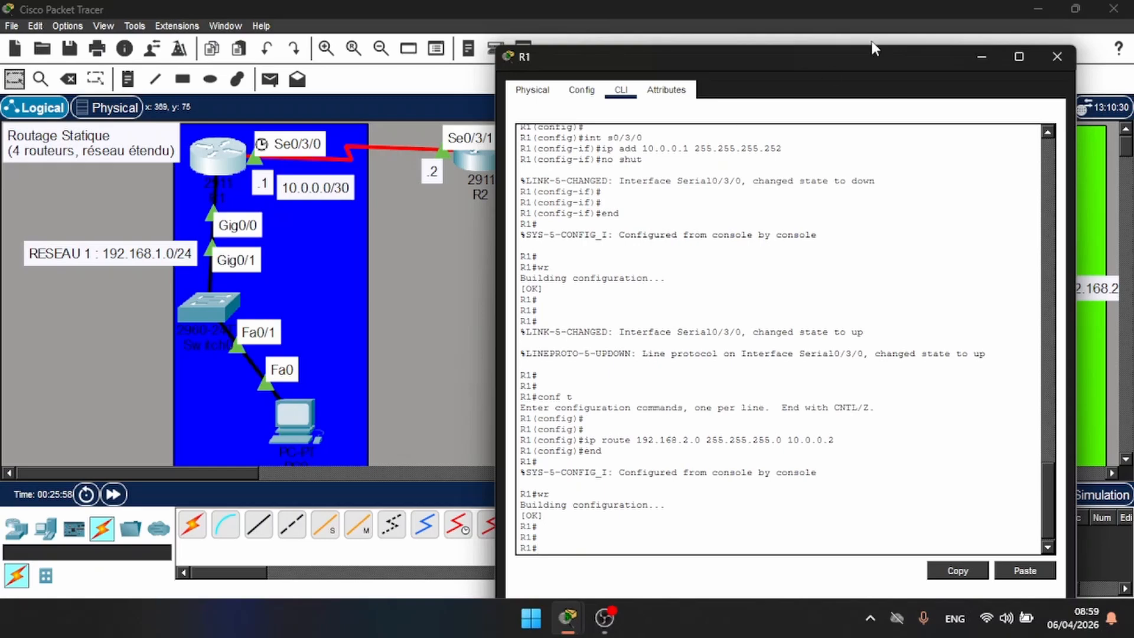
Close R1's window, open router R2's command line and enter global configuration mode.
left_click(1058, 57)
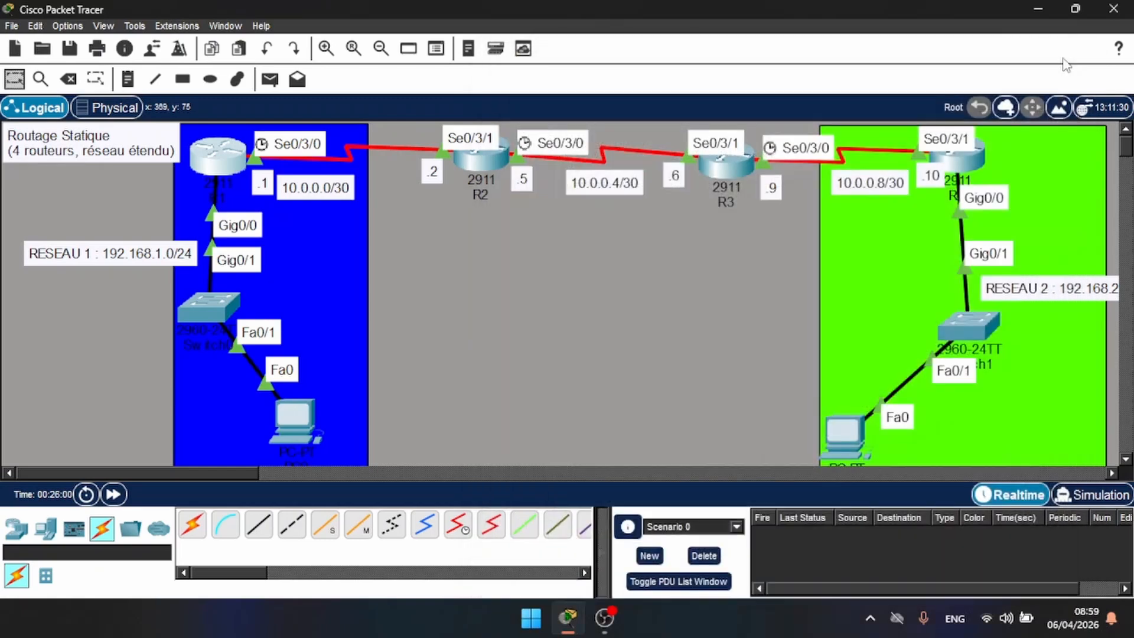
left_click(488, 162)
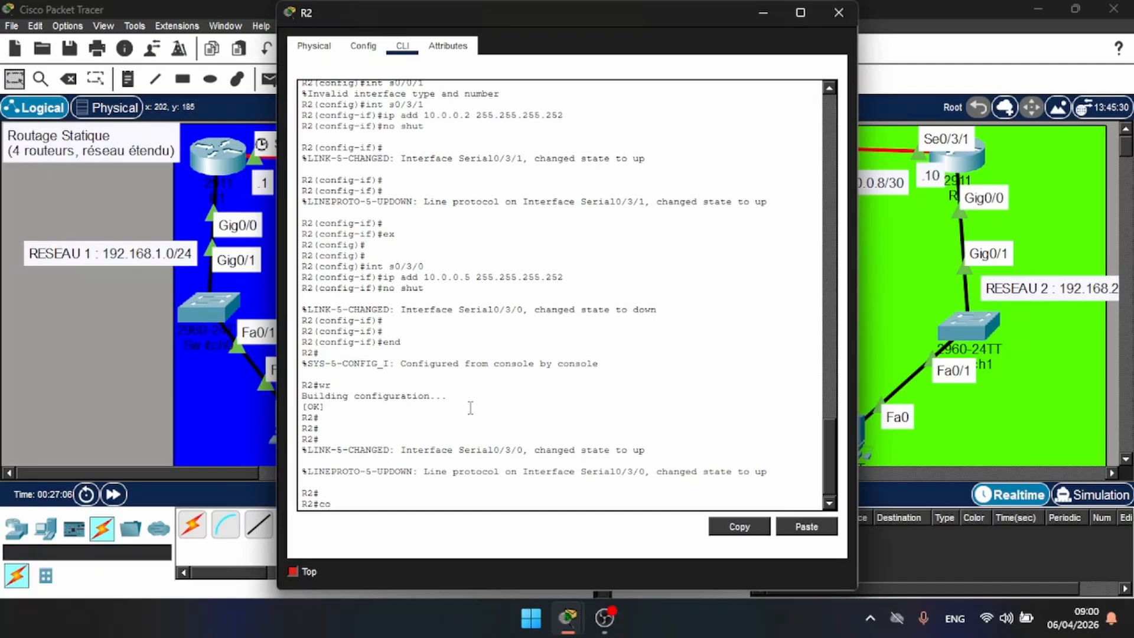
type("conf t")
key("Return")
key("Return")
key("Return")
key("Return")
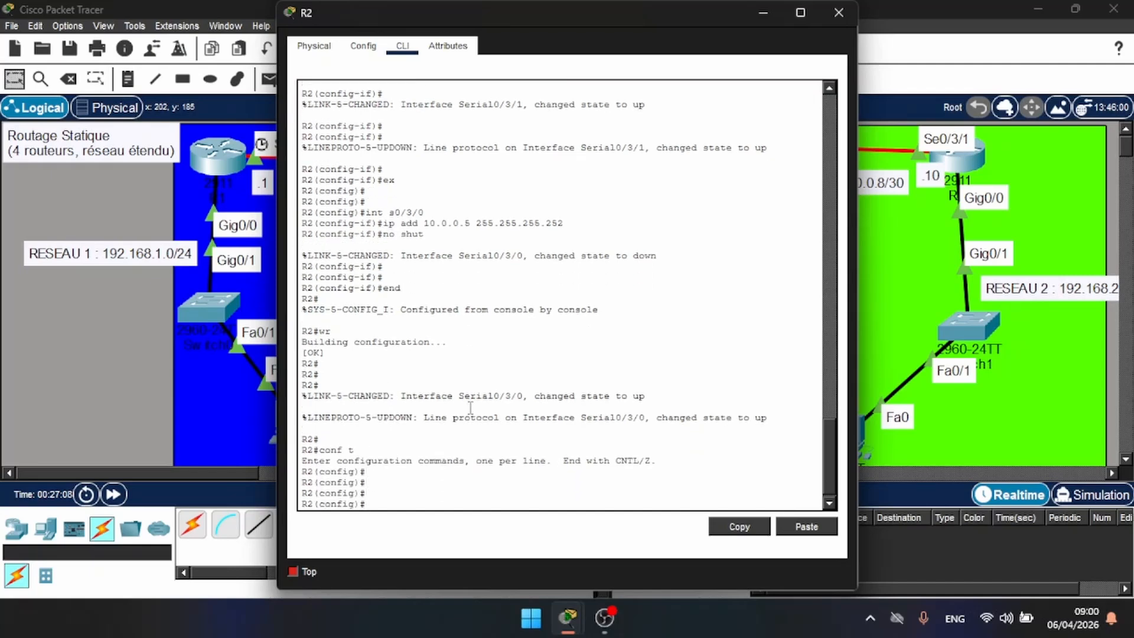
Add a static route on R2 to network 192.168.1.0 with mask 255.255.255.0 via next hop 10.0.0.1.
type("ip route 192.168.1.0 255.255.255")
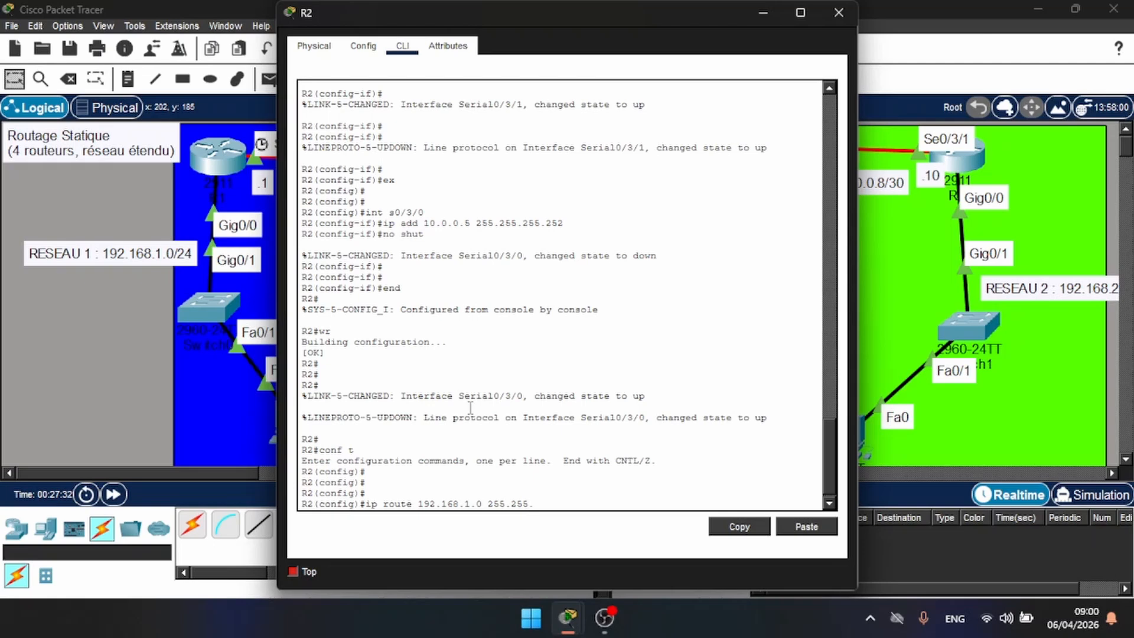
type(".0 10.0.0.1")
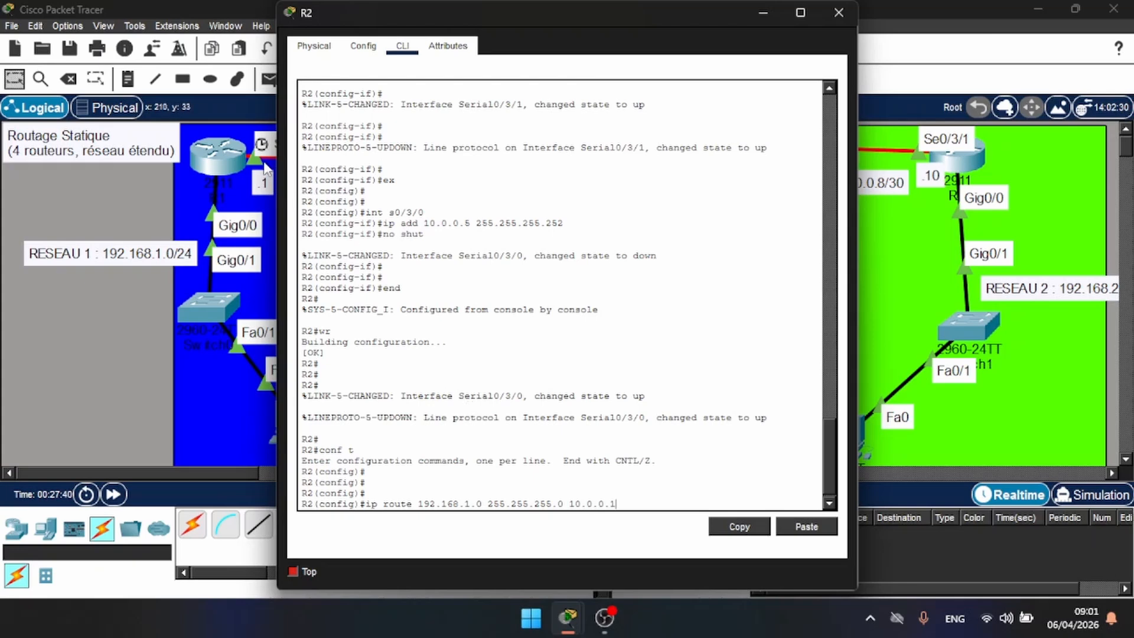
left_click_drag(528, 24, 628, 31)
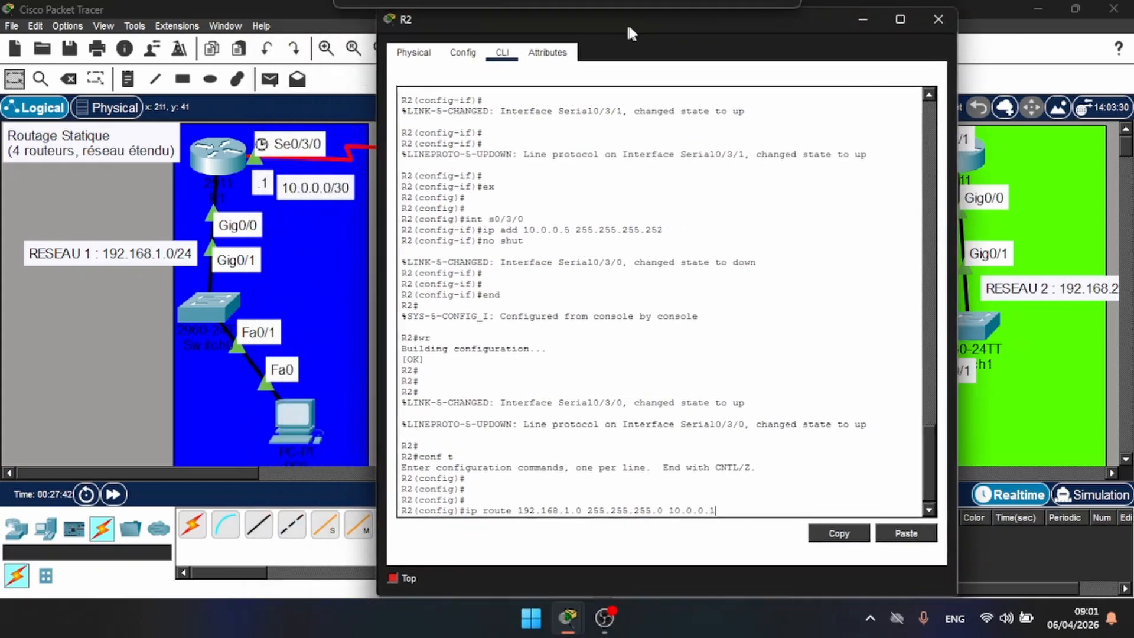
key("Return")
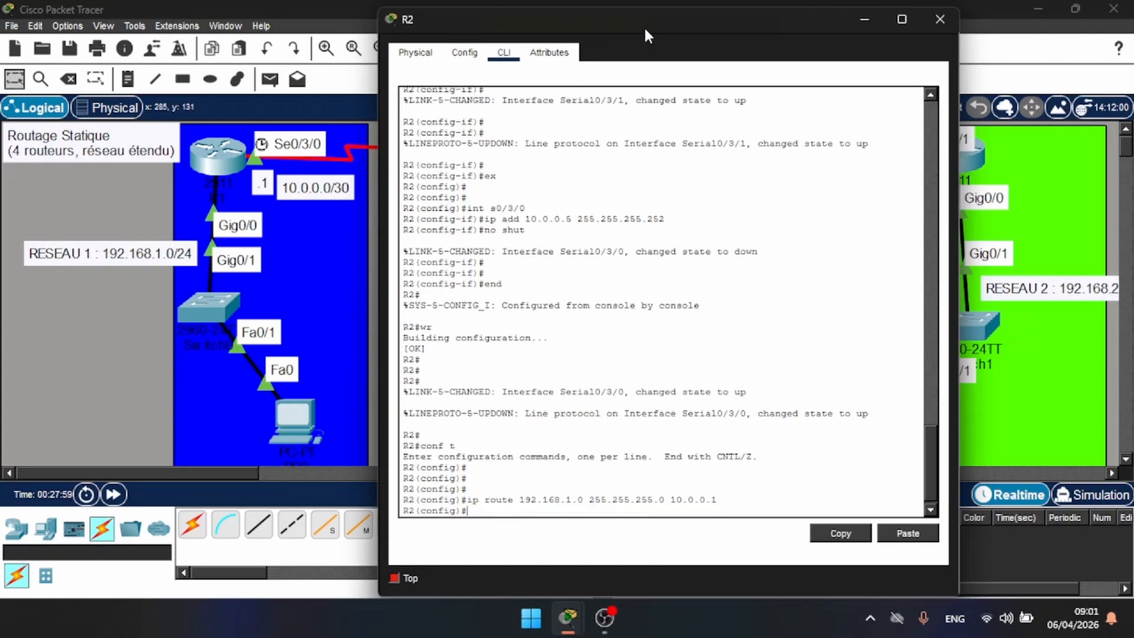
Add a static route on R2 to network 192.168.2.0 with mask 255.255.255.0 via next hop 10.0.0.6.
left_click_drag(644, 26, 679, 237)
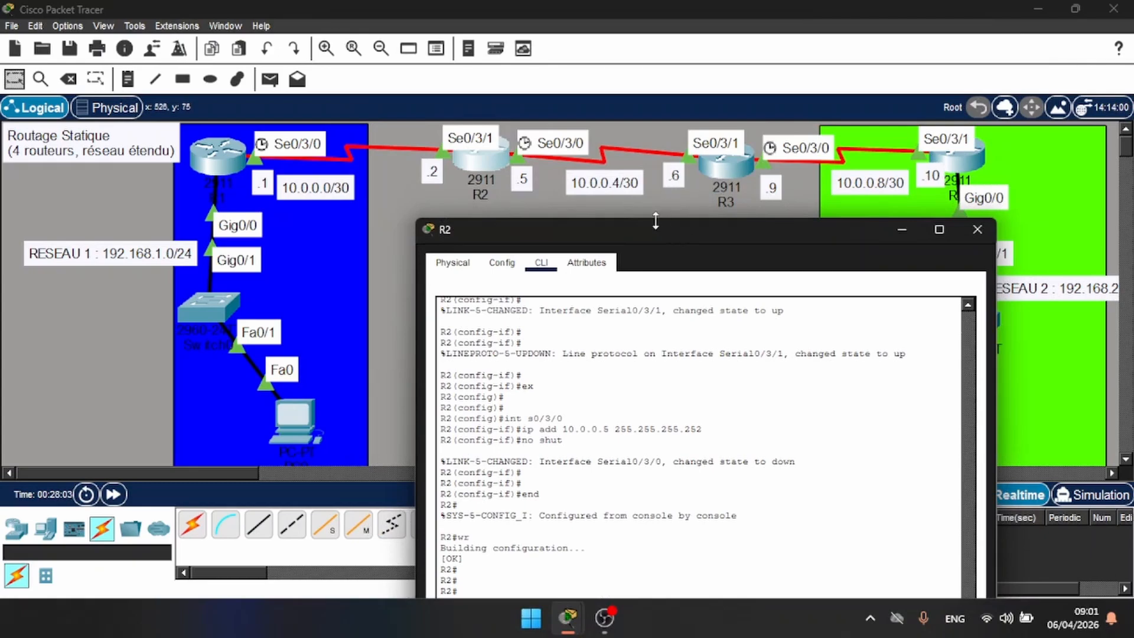
left_click_drag(654, 228, 505, 63)
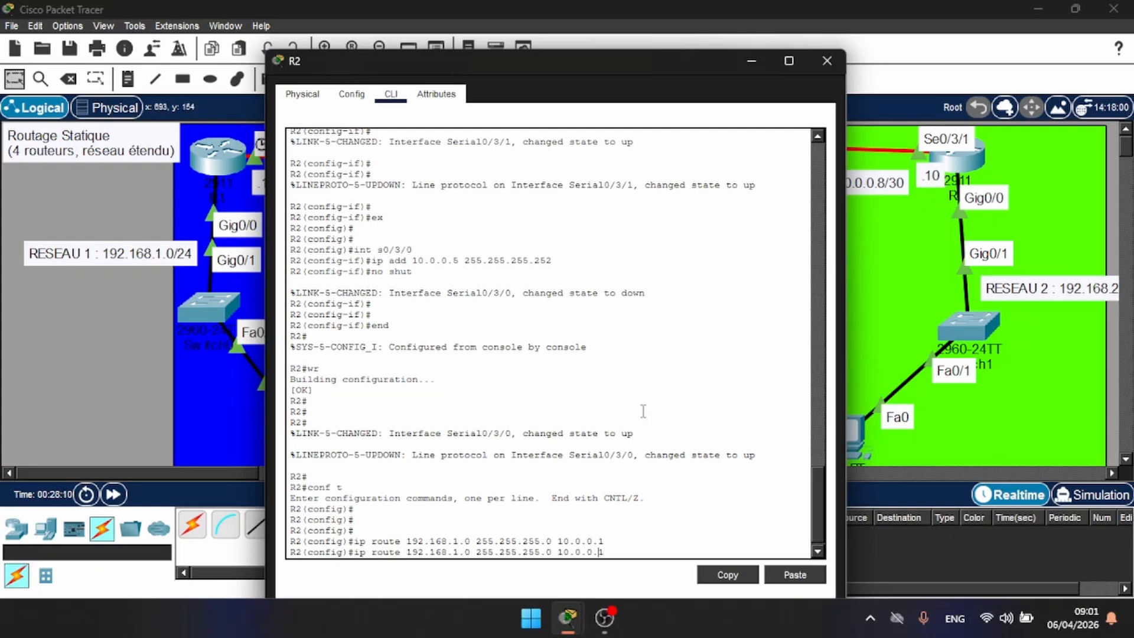
key("Left")
key("Left")
key("Left")
key("Left")
key("Left")
key("Left")
key("Left")
key("BackSpace")
type("2")
key("Right")
key("Right")
key("Right")
key("Right")
key("Right")
key("Right")
key("Right")
key("Right")
key("Right")
key("Right")
left_click_drag(551, 68, 357, 68)
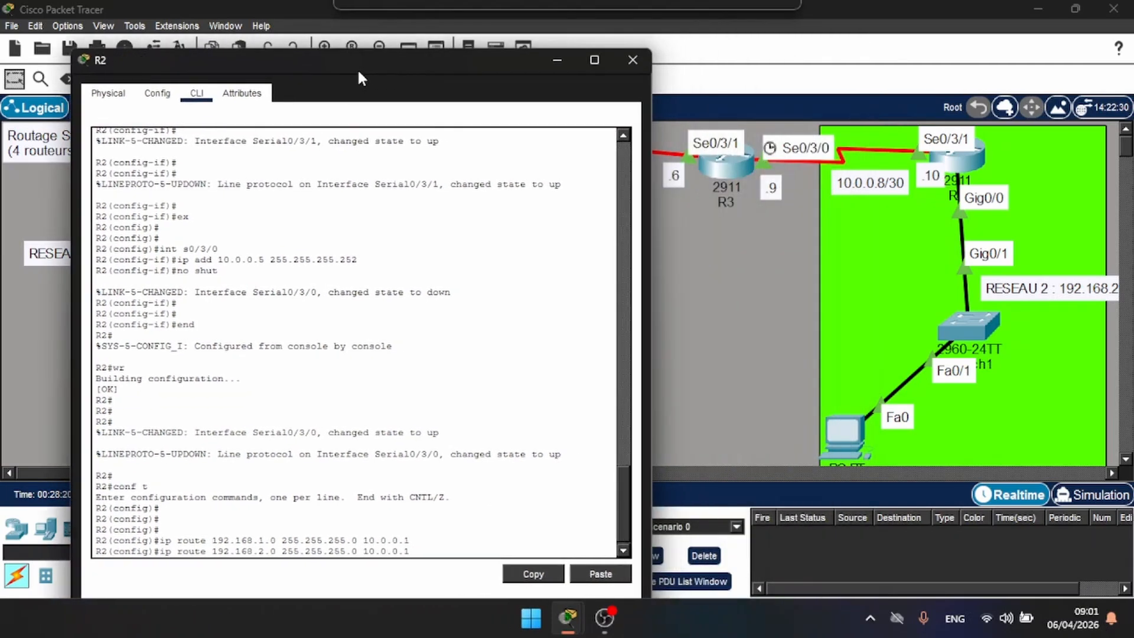
key("BackSpace")
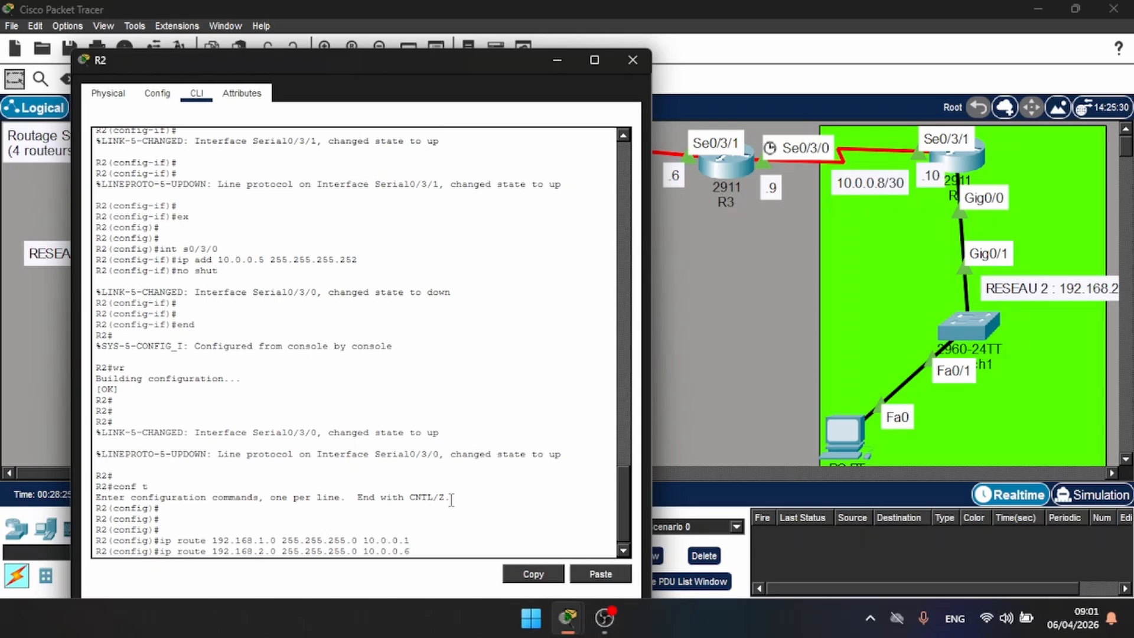
key("Return")
key("Return")
key("Return")
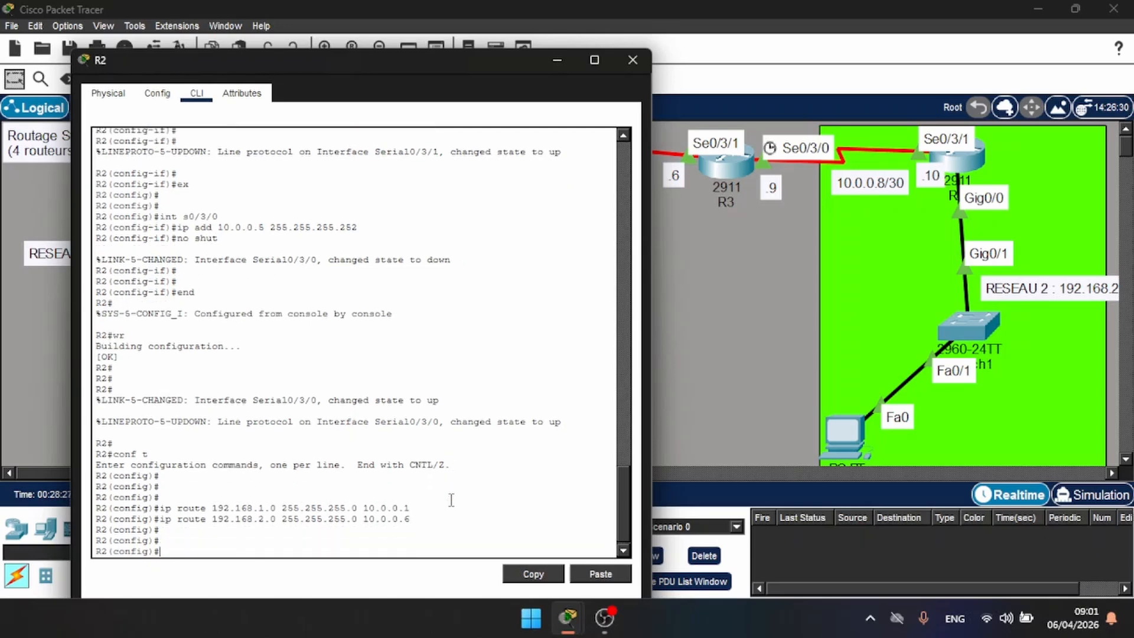
Save R2's configuration from configuration mode with do wr and close the router's window.
type("do wr")
key("Return")
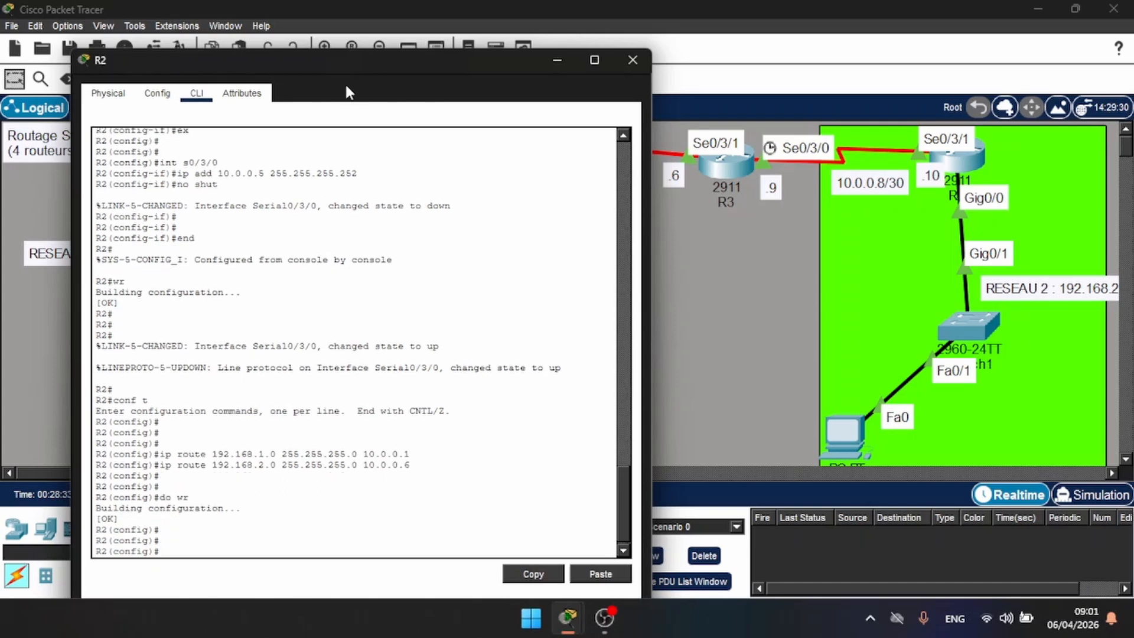
left_click_drag(323, 59, 611, 172)
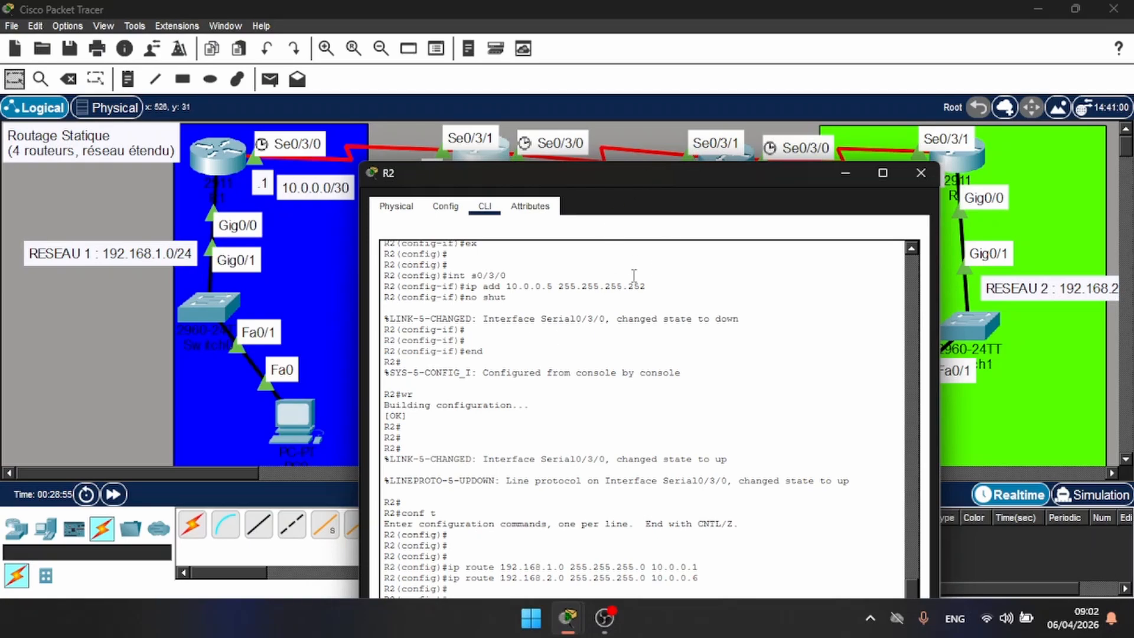
left_click(920, 173)
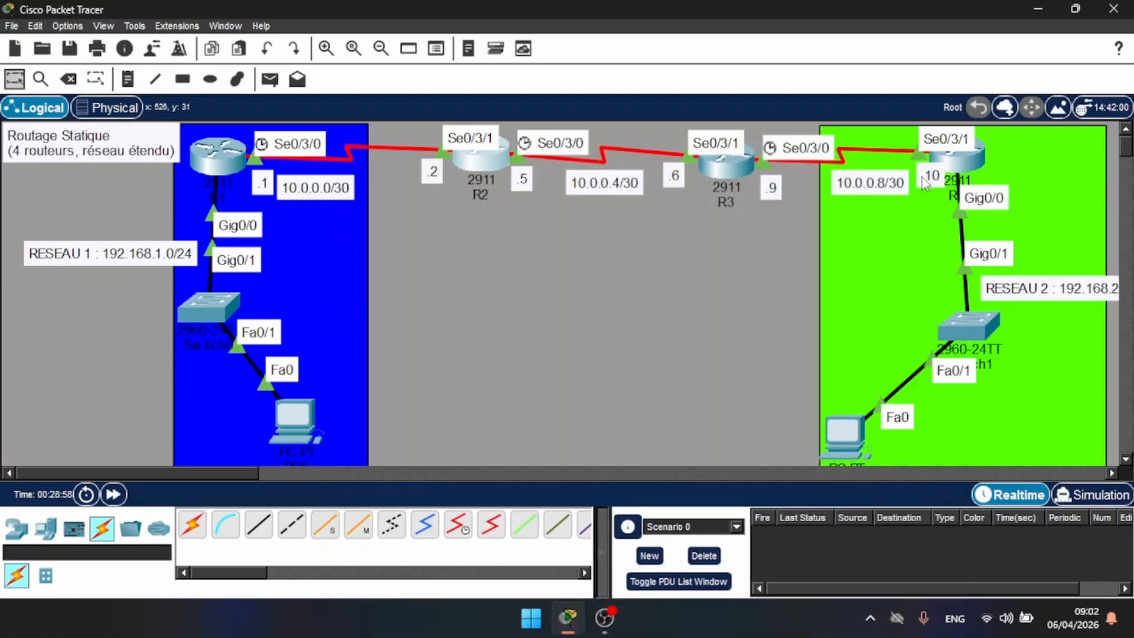
Open router R3's command line and enter global configuration mode.
left_click(726, 171)
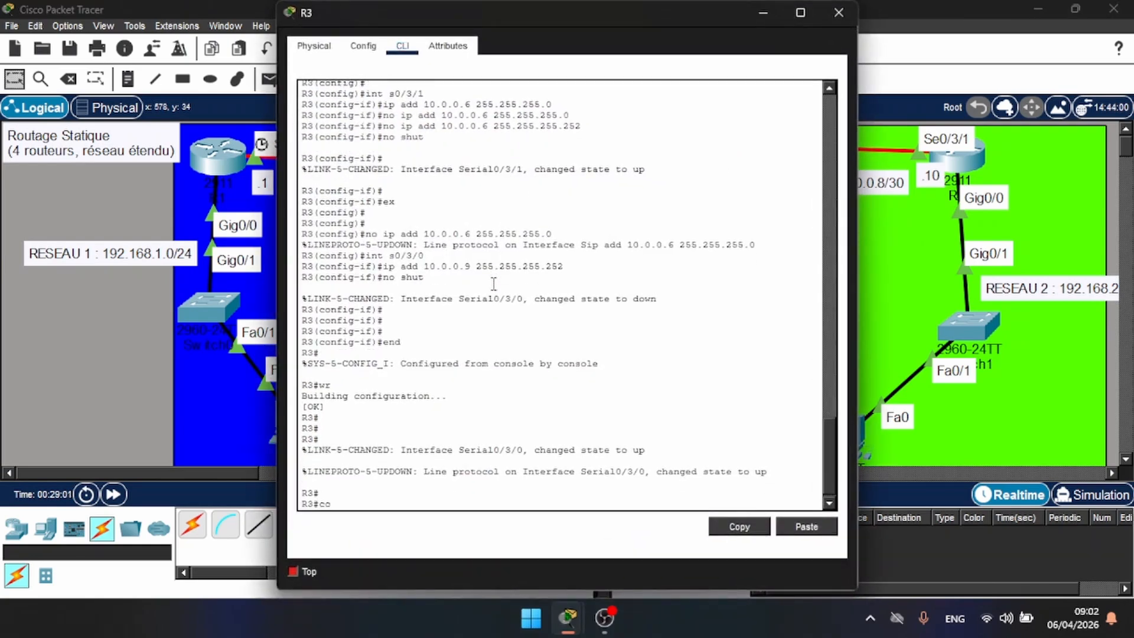
type("nf t")
key("Return")
key("Return")
key("Return")
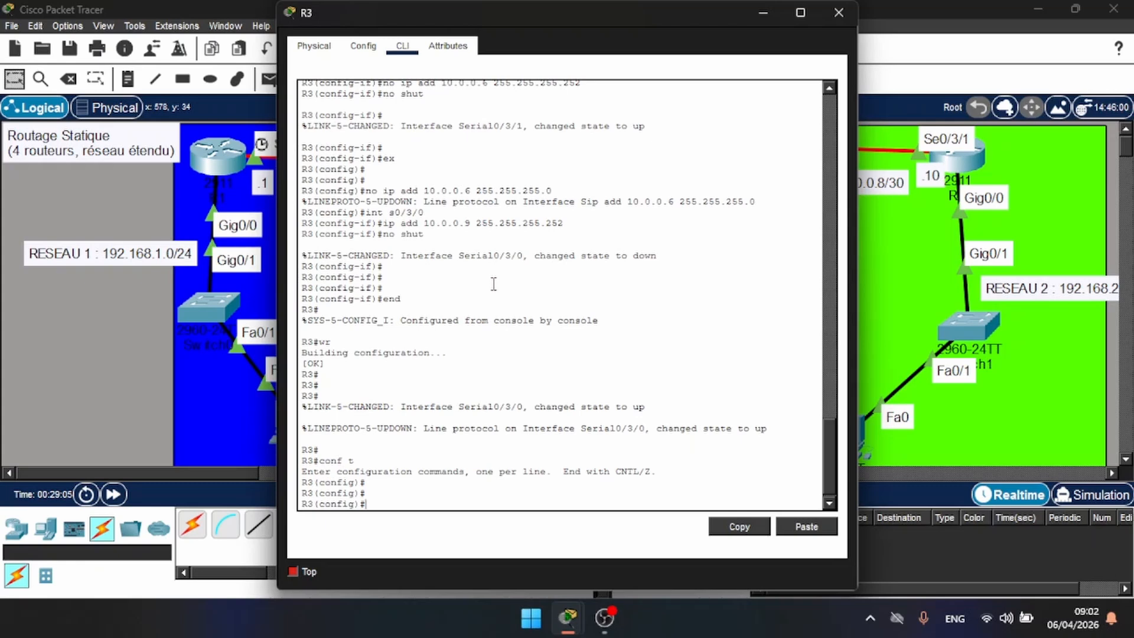
Add a static route on R3 to network 192.168.1.0 with mask 255.255.255.0 via next hop 10.0.0.5.
type("ip route 192.168.1.0")
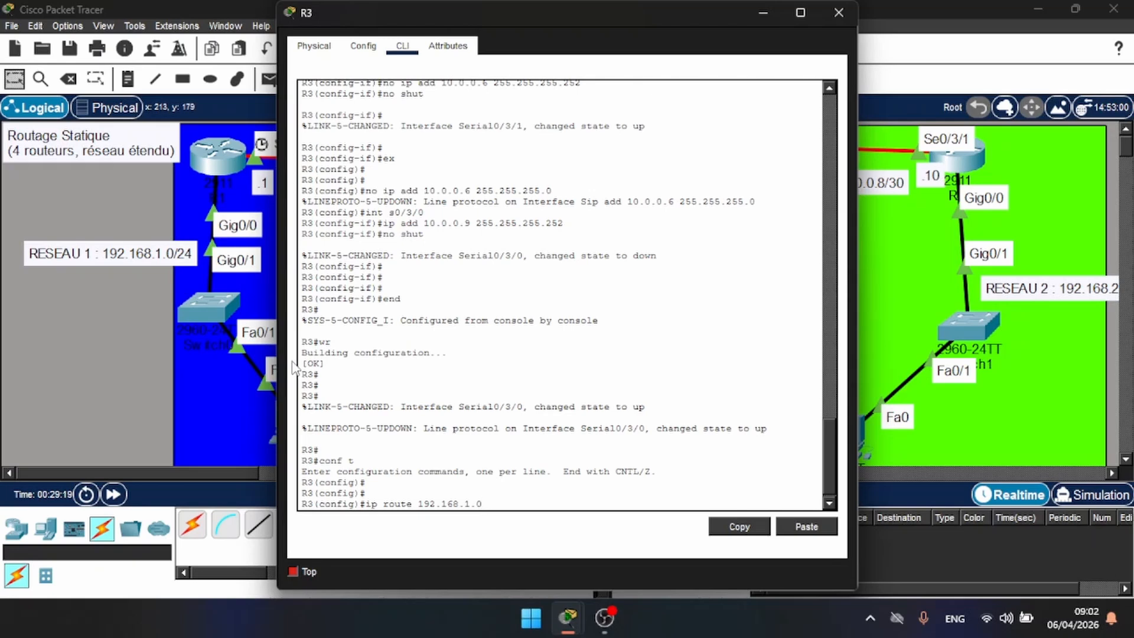
type(" 255.255.255.0")
left_click_drag(410, 14, 666, 19)
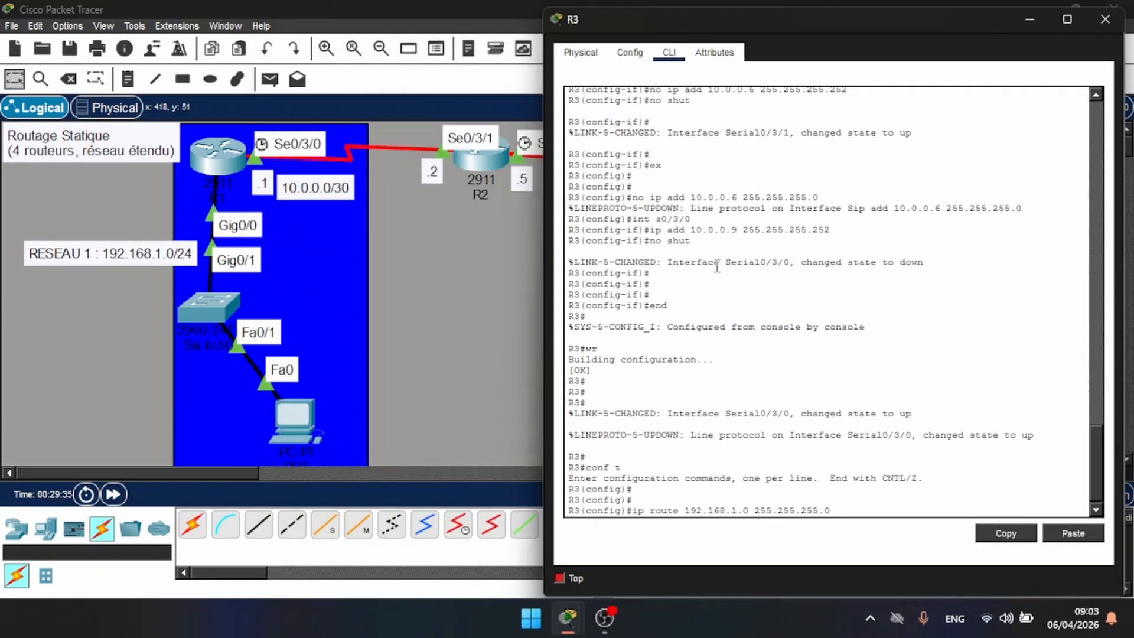
type("10.0.0.5")
key("Return")
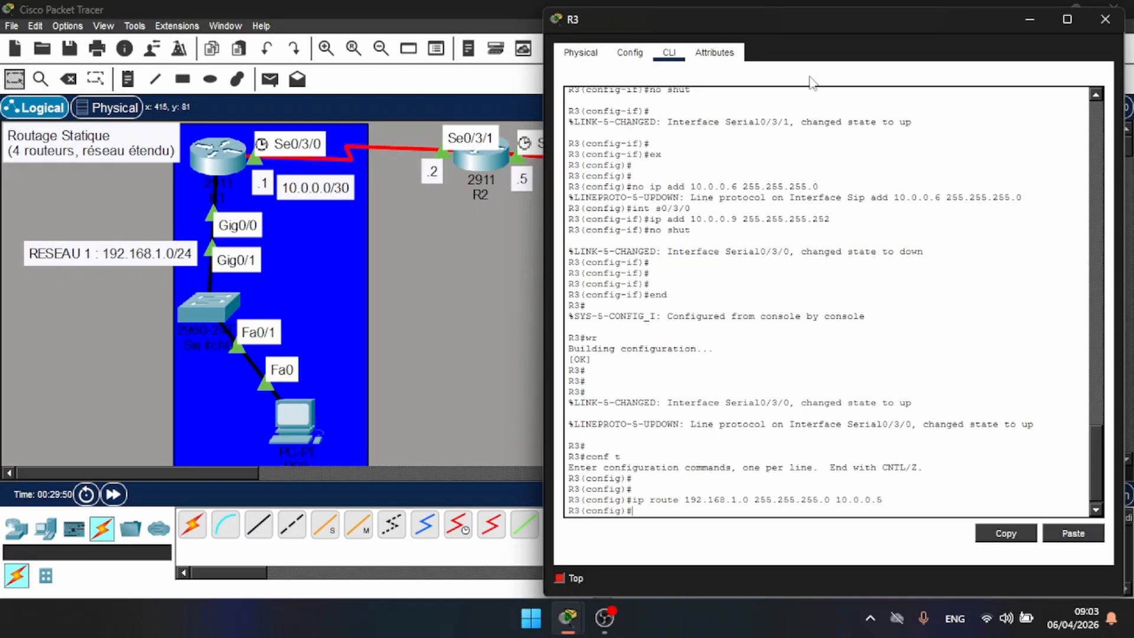
Add a static route on R3 to network 192.168.2.0 with mask 255.255.255.0 via next hop 10.0.0.10.
left_click_drag(775, 26, 406, 79)
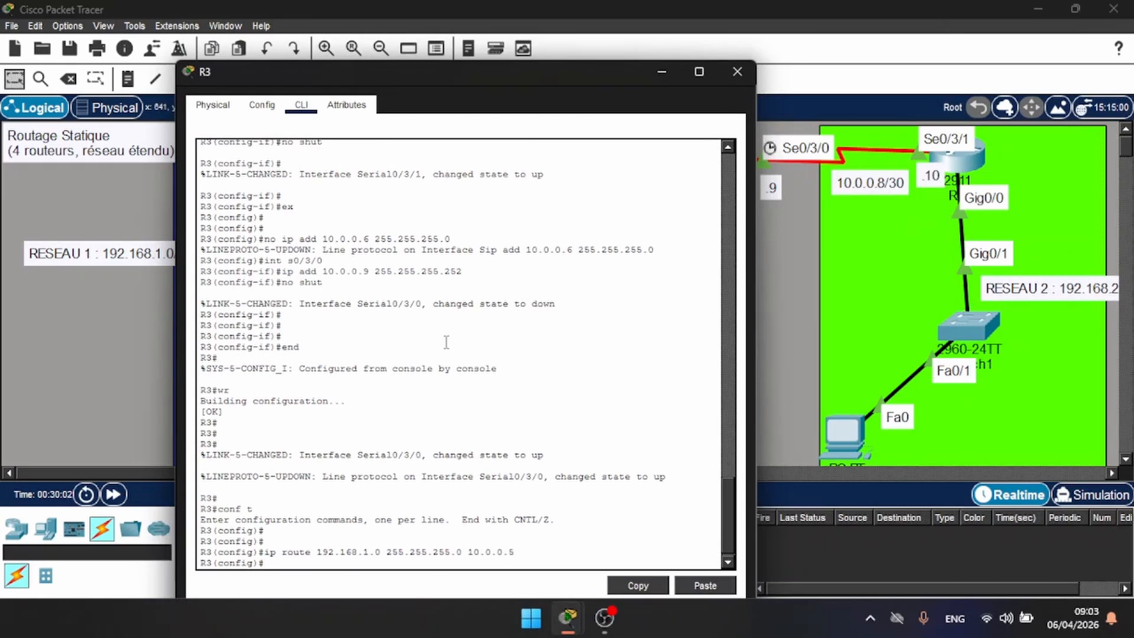
key("Up")
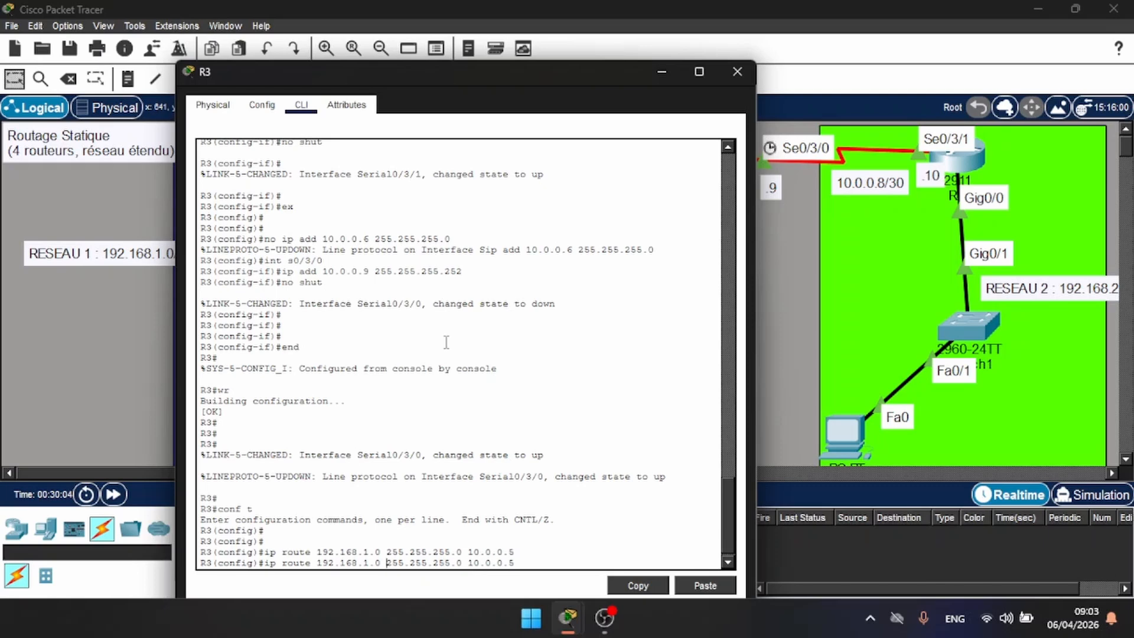
key("BackSpace")
type("2")
key("BackSpace")
type("10")
key("Return")
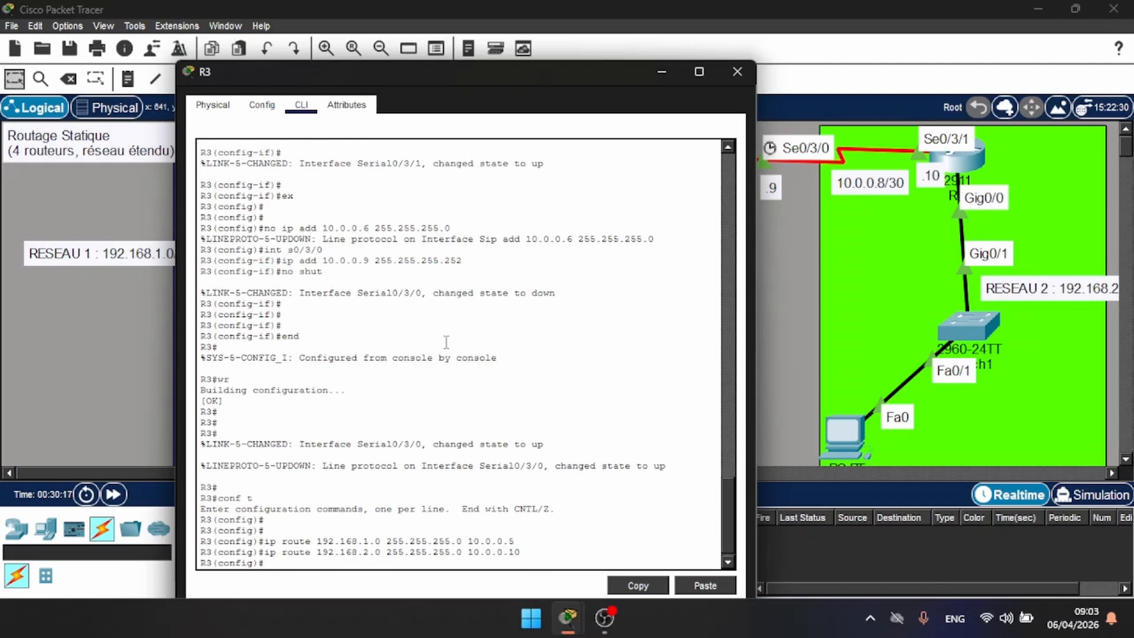
Save R3's configuration from configuration mode with do wr and close the router's window.
key("Return")
key("Return")
type("do wr")
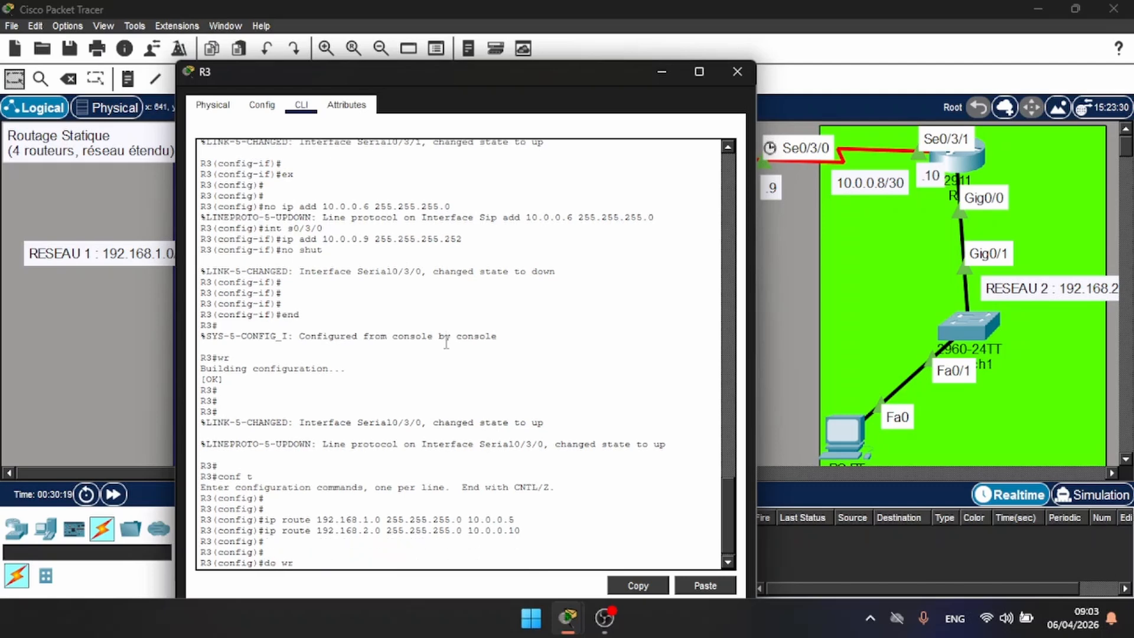
key("Return")
key("Return")
key("Return")
key("Return")
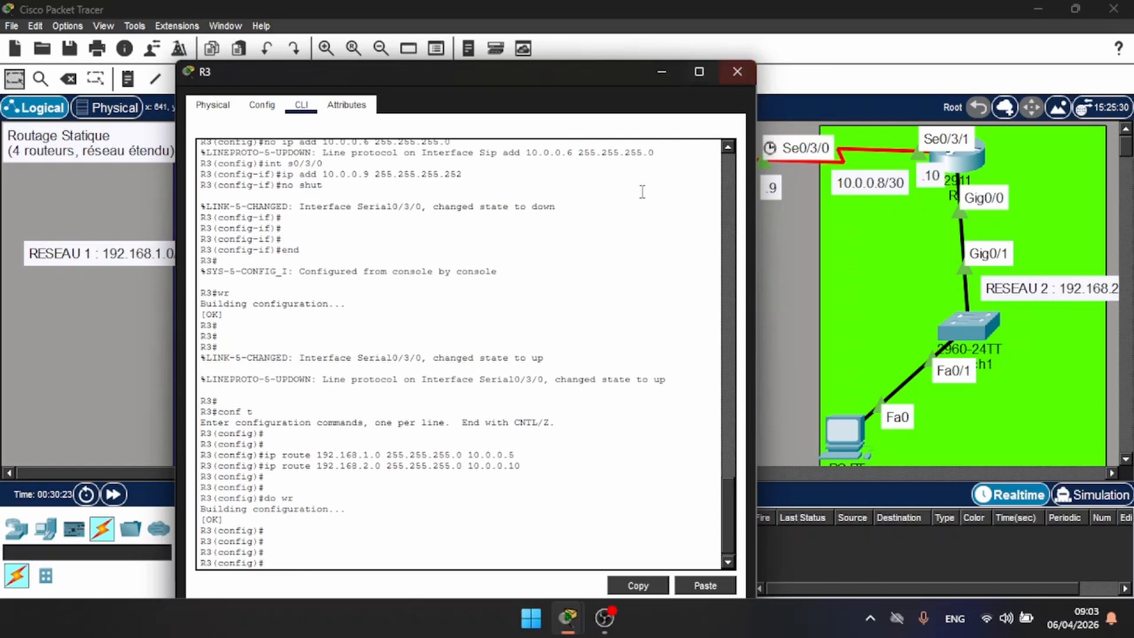
left_click(730, 79)
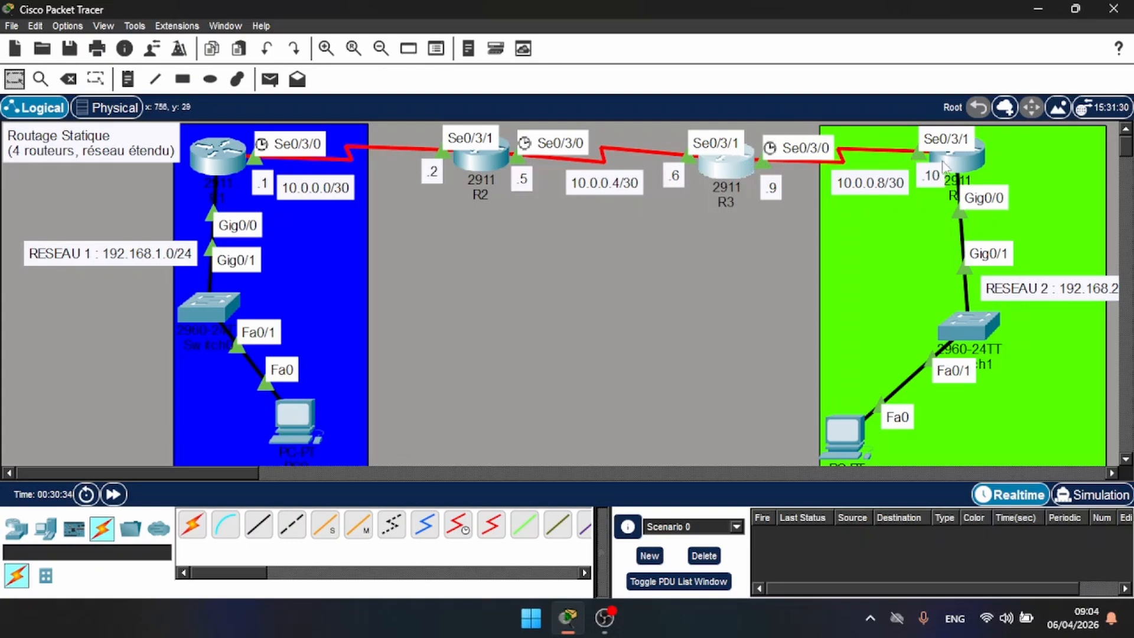
Open router R4's command line and enter global configuration mode.
left_click(973, 167)
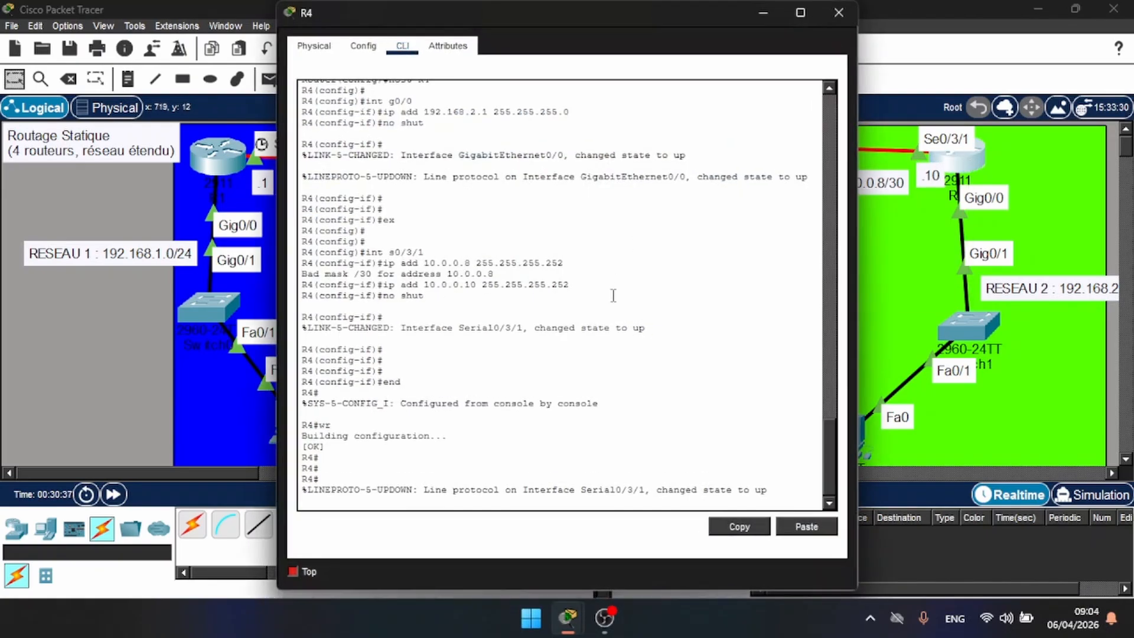
key("Return")
key("Return")
key("Return")
type("conf t")
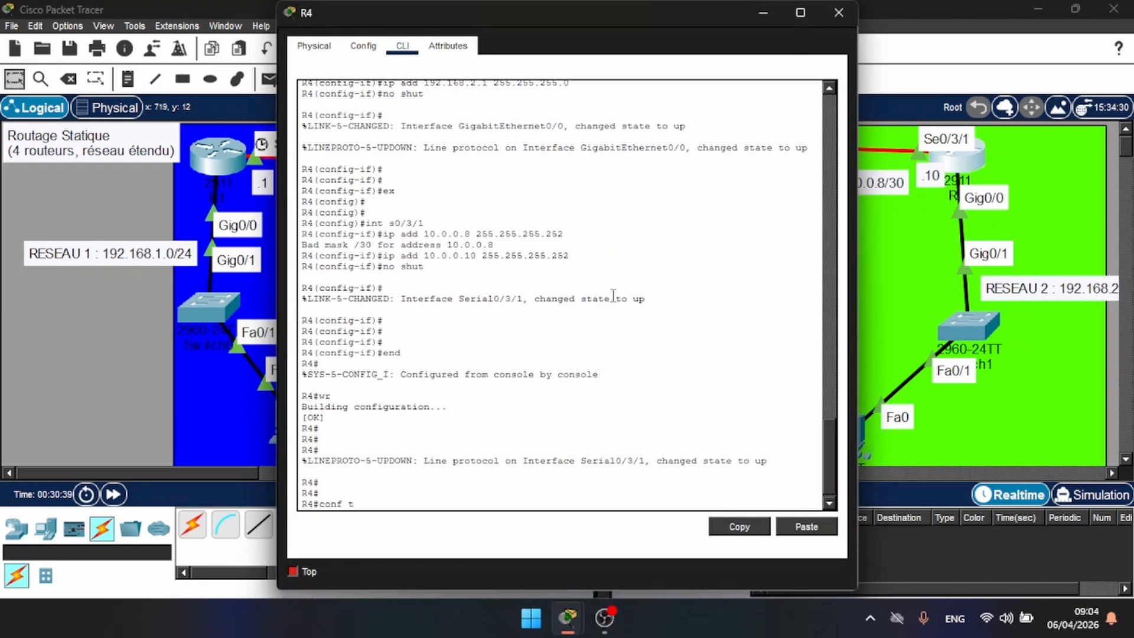
key("Return")
key("Return")
key("Return")
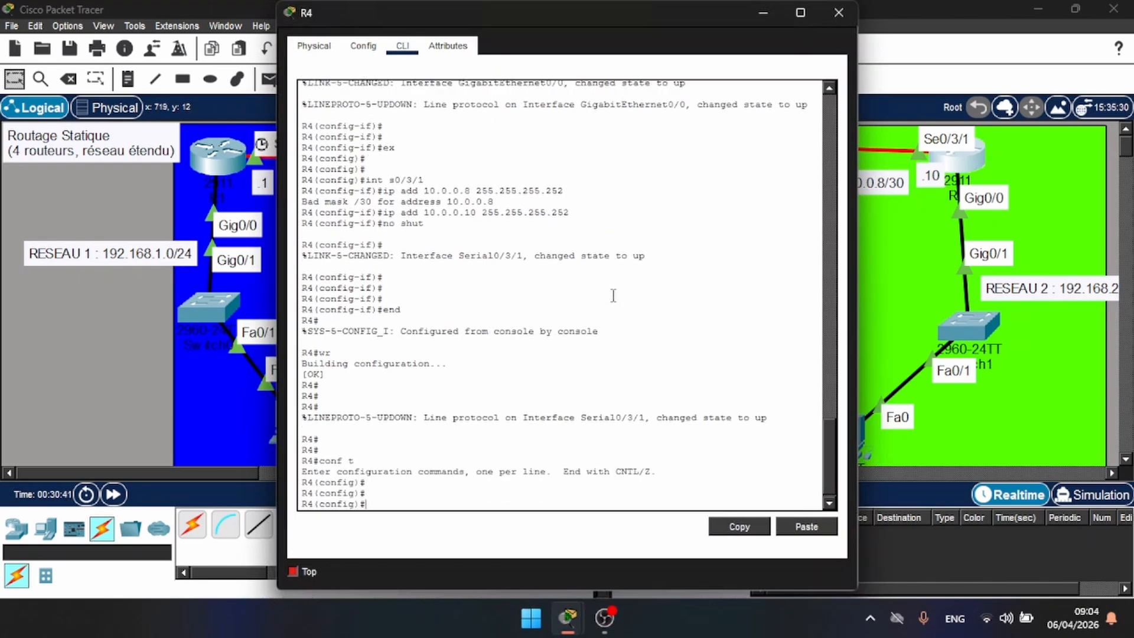
Add a static route on R4 to network 192.168.1.0 with mask 255.255.255.0 via next hop 10.0.0.9.
type("ip route")
left_click_drag(536, 8, 627, 9)
type("192.1")
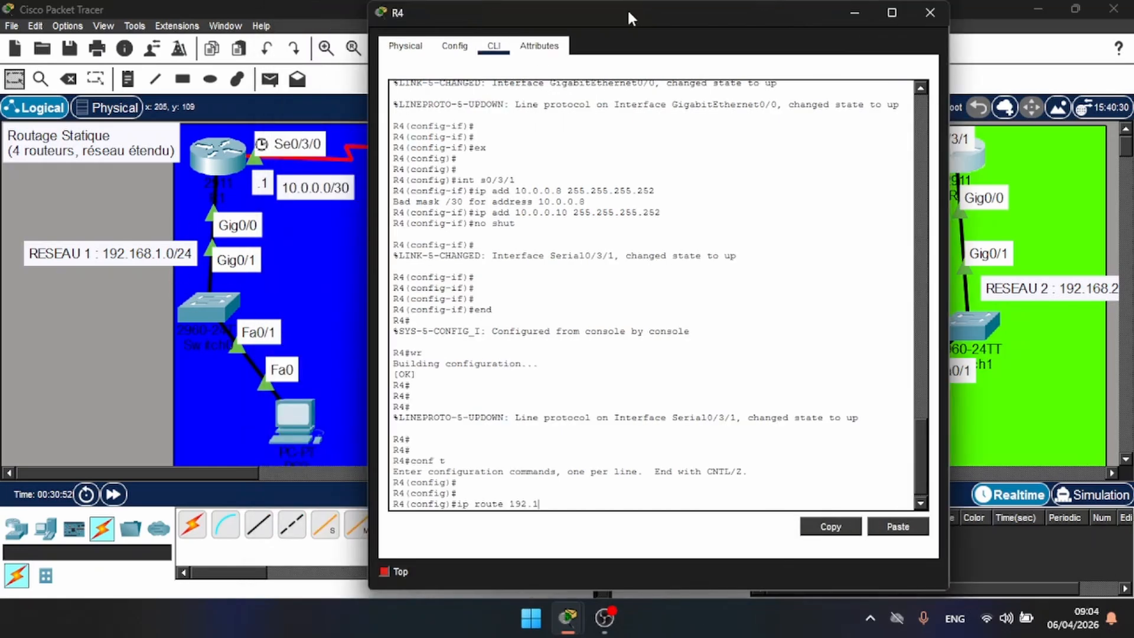
type("68.1.0 255.255.255.0")
left_click_drag(672, 13, 544, 83)
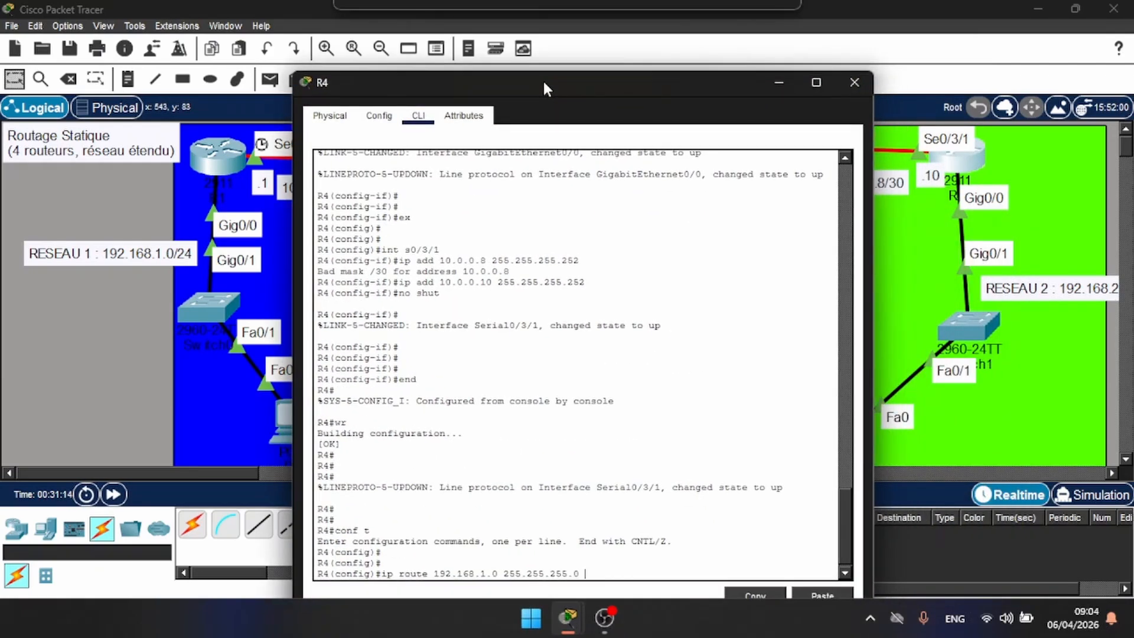
type("0.0.")
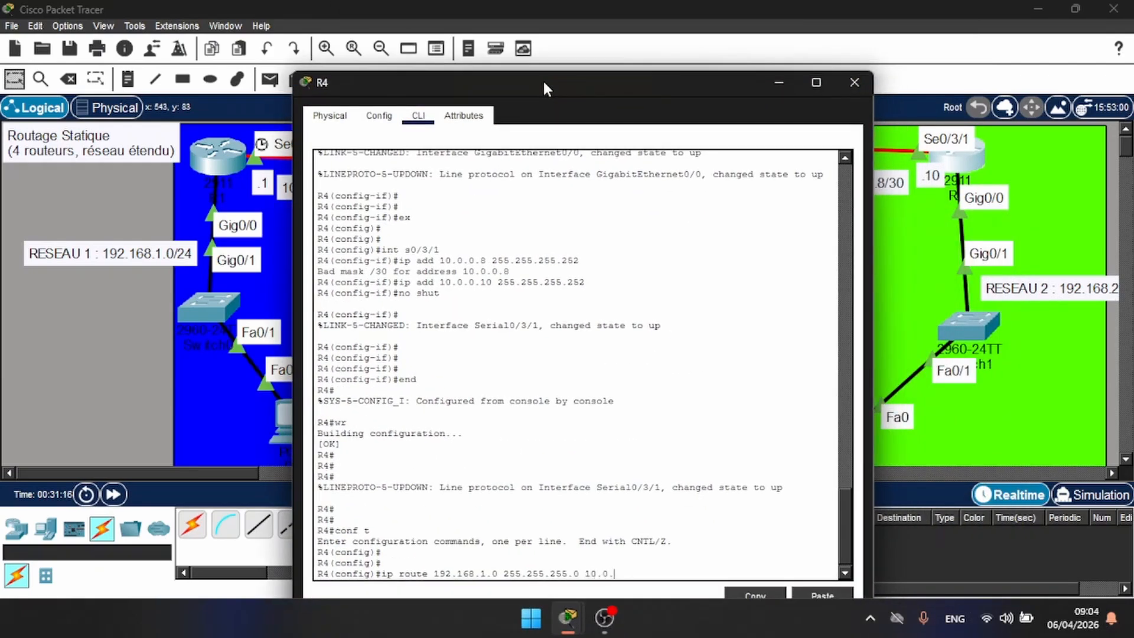
type("9")
key("Return")
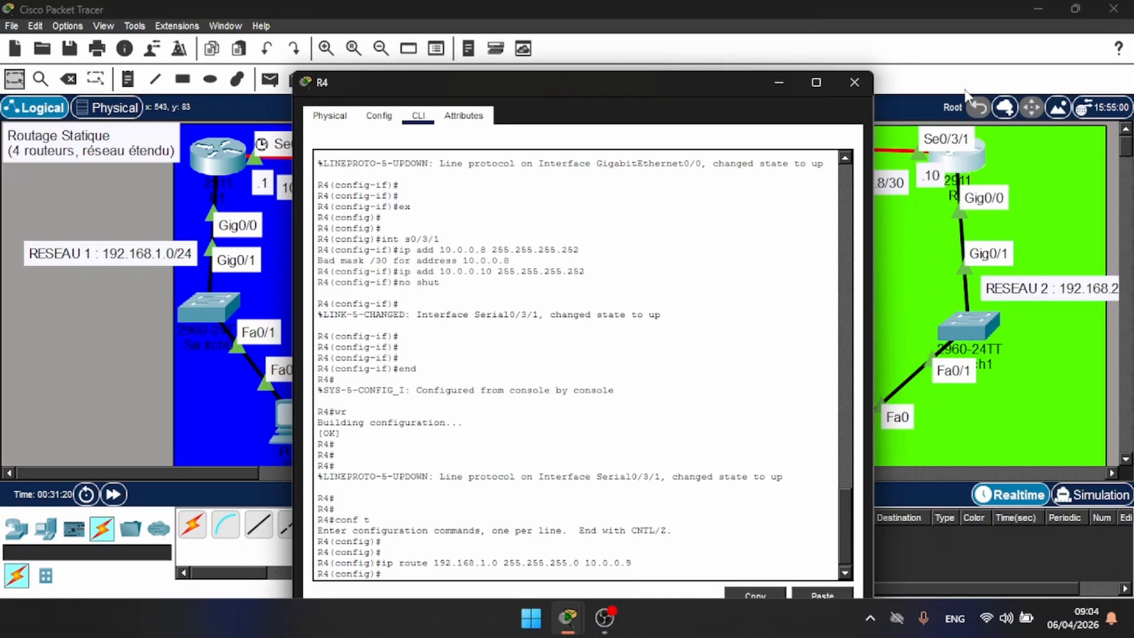
Add a static route on R4 to network 192.168.2.0 with mask 255.255.255.0 via next hop 10.0.0.9.
left_click_drag(661, 84, 501, 70)
key("Up")
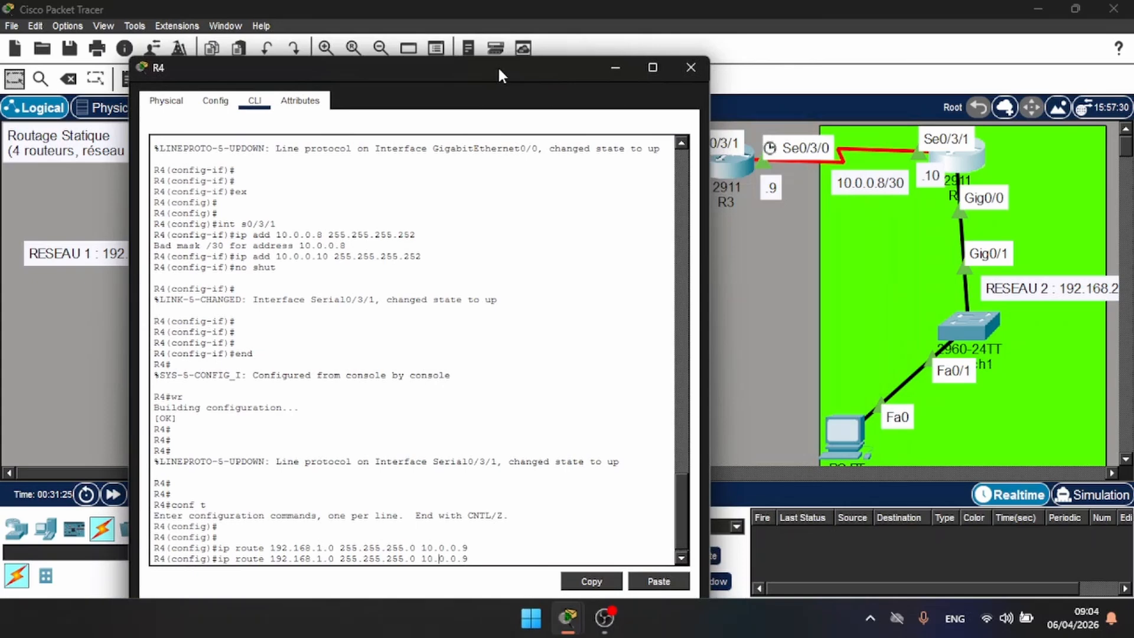
key("Left")
key("Left")
key("Left")
key("Left")
key("BackSpace")
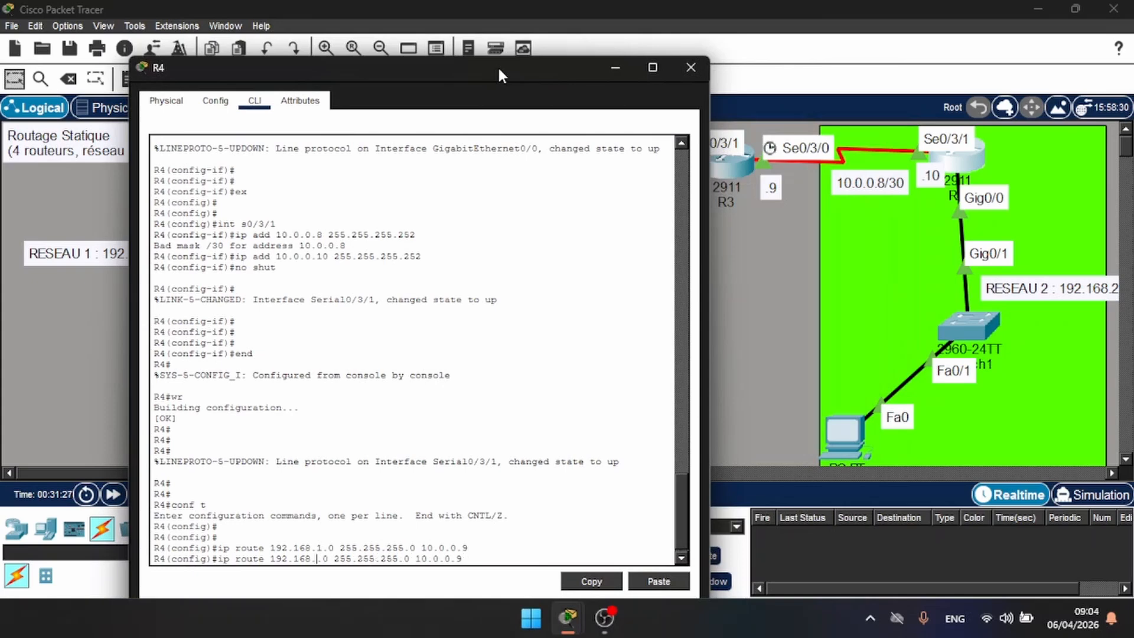
type("2")
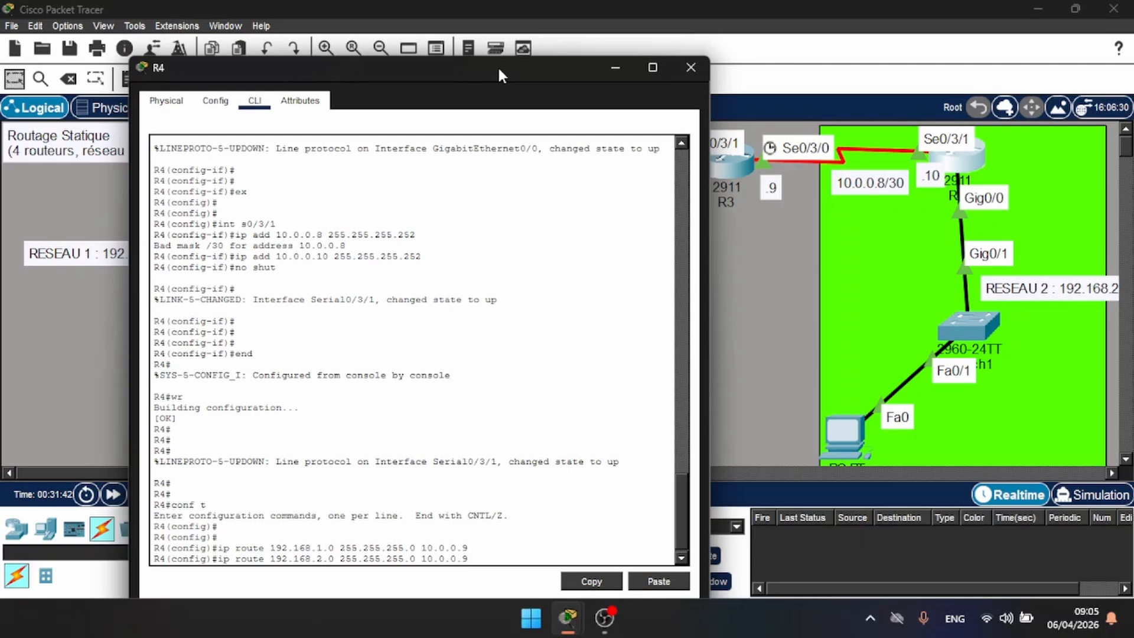
key("Return")
key("Return")
key("Return")
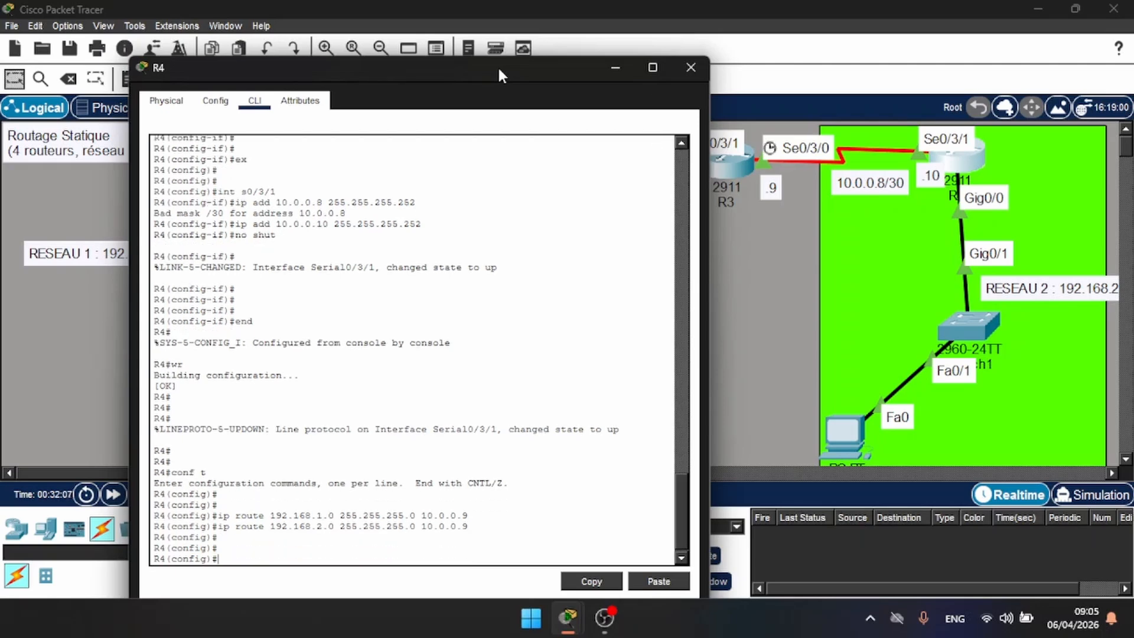
Save R4's configuration from configuration mode with do wr and close the router's window.
type("do wr")
key("Return")
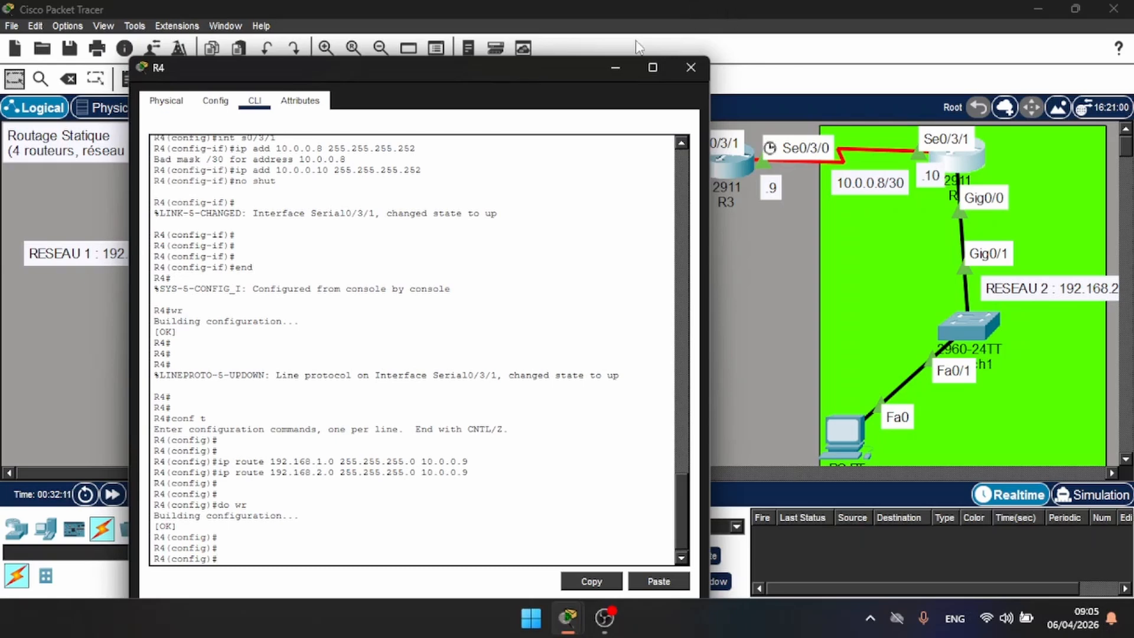
left_click(675, 73)
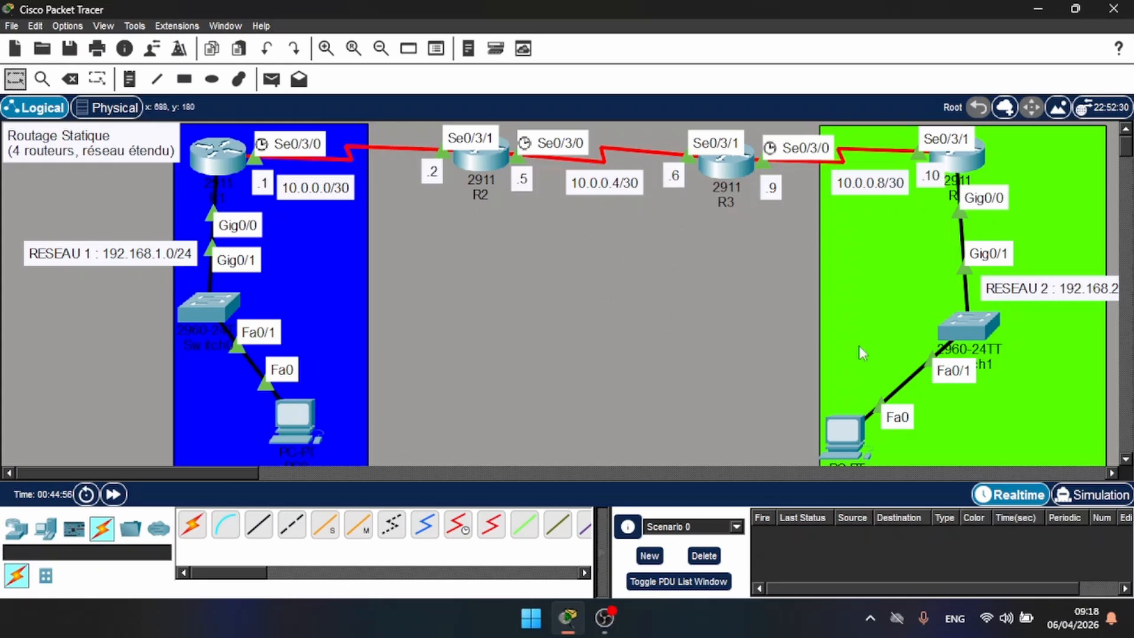
Test connectivity from R1 to PC0 in Realtime mode with a simple PDU.
left_click(1093, 498)
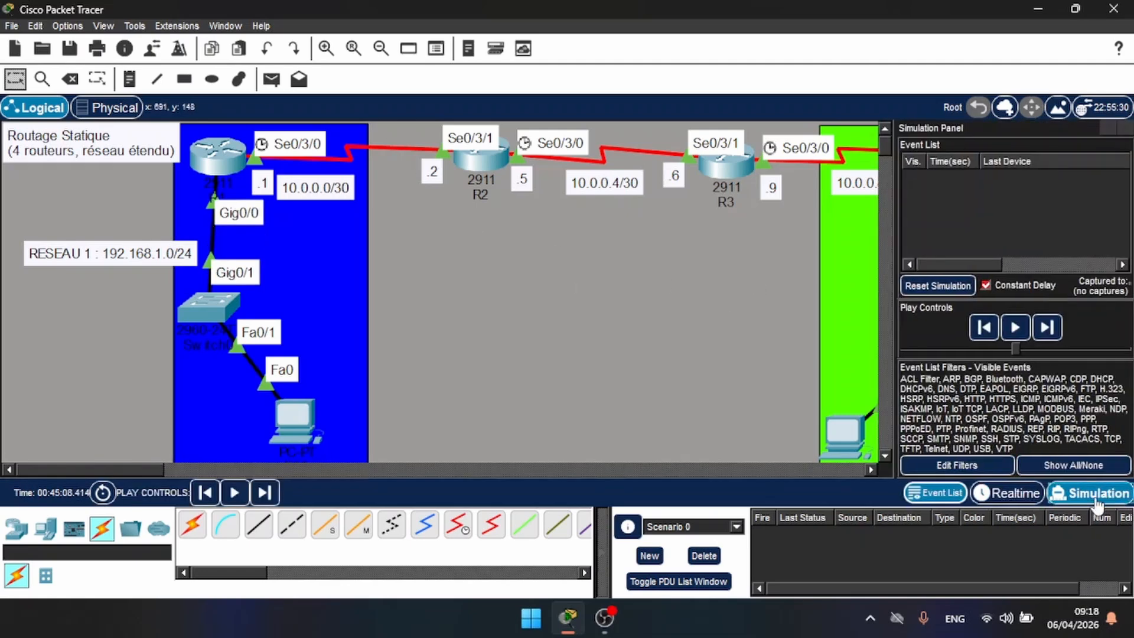
left_click(1011, 494)
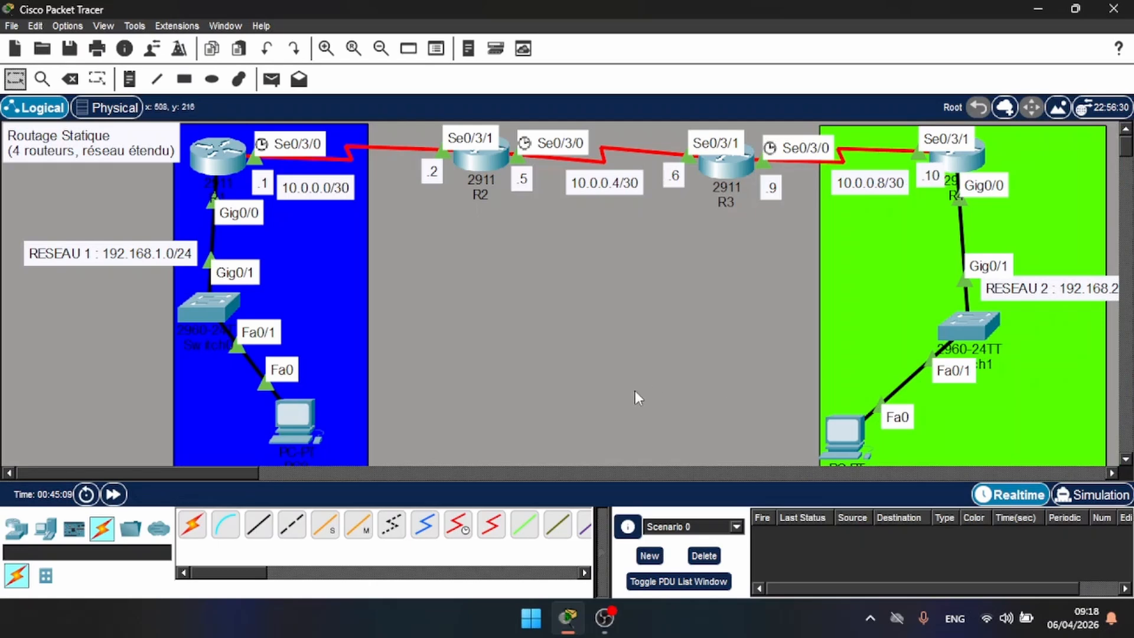
left_click(279, 84)
left_click(219, 155)
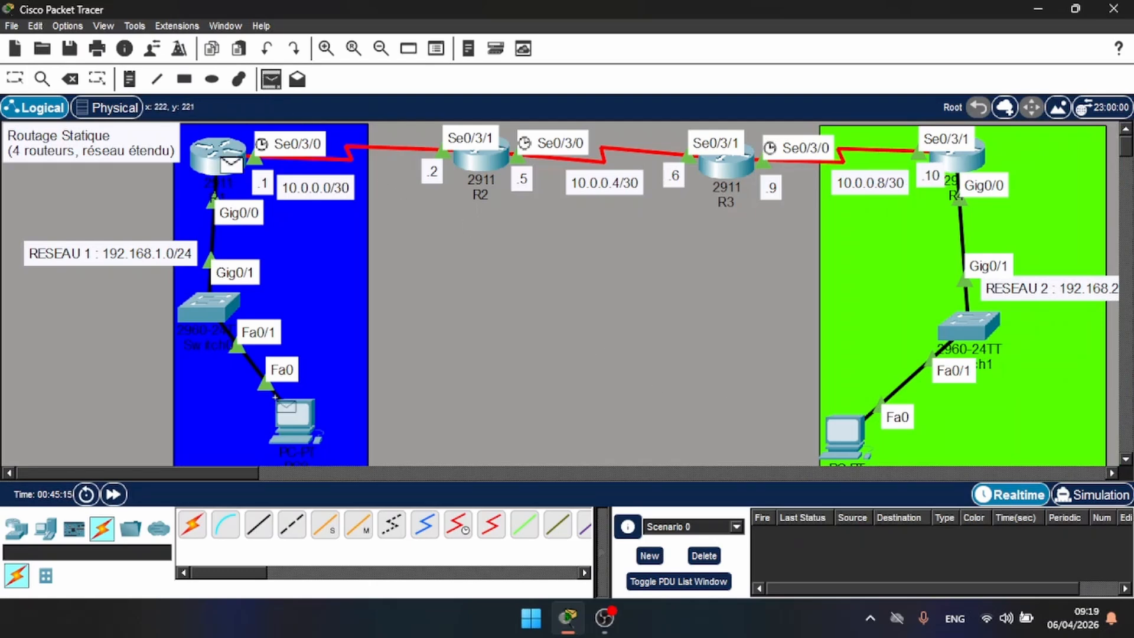
left_click(294, 418)
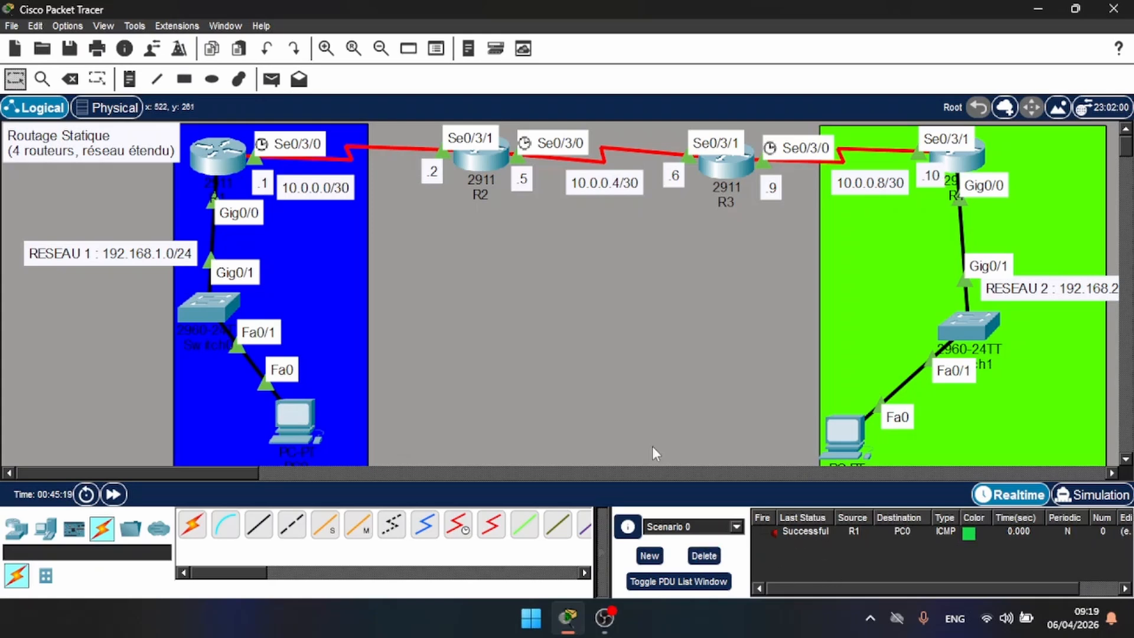
Test connectivity from R2 to R1 and from R2 to PC0 with simple PDUs.
left_click(274, 83)
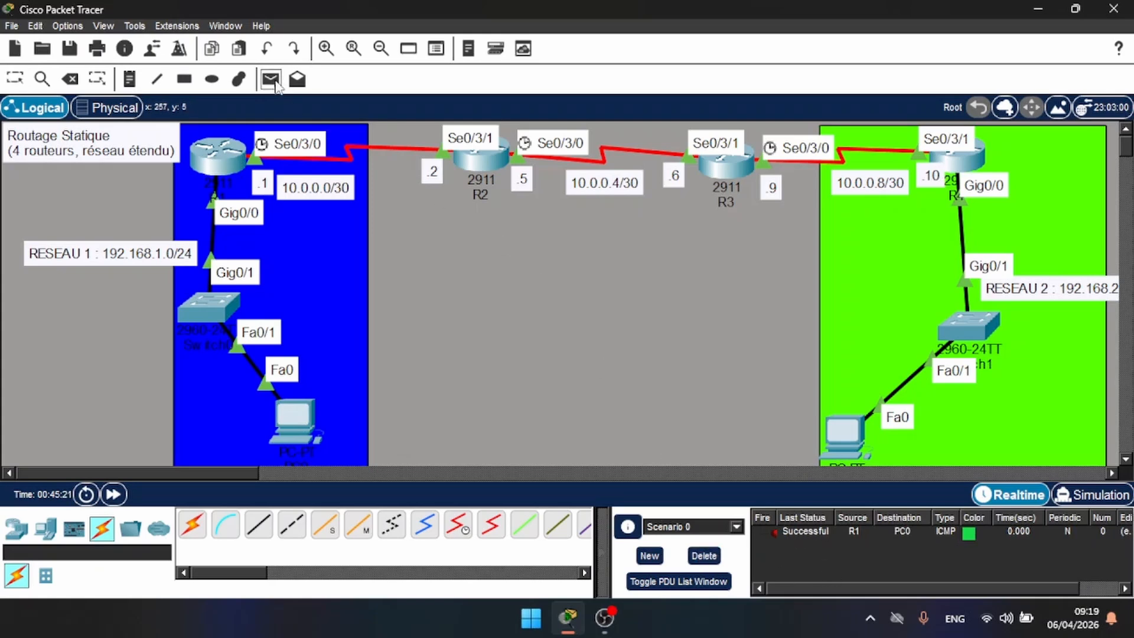
left_click(486, 155)
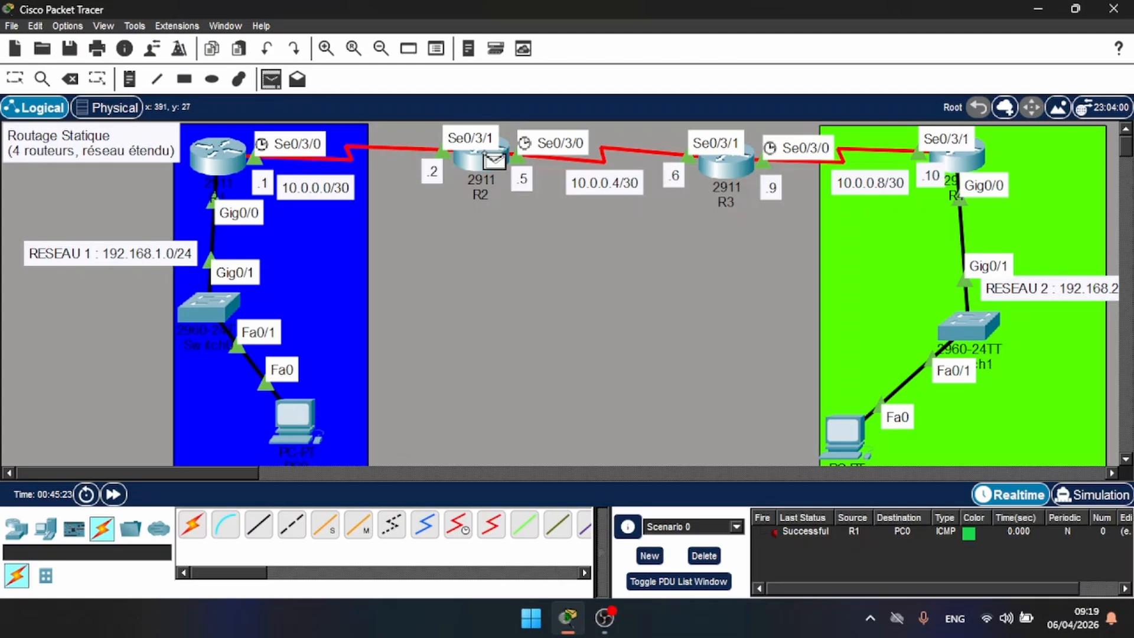
left_click(220, 164)
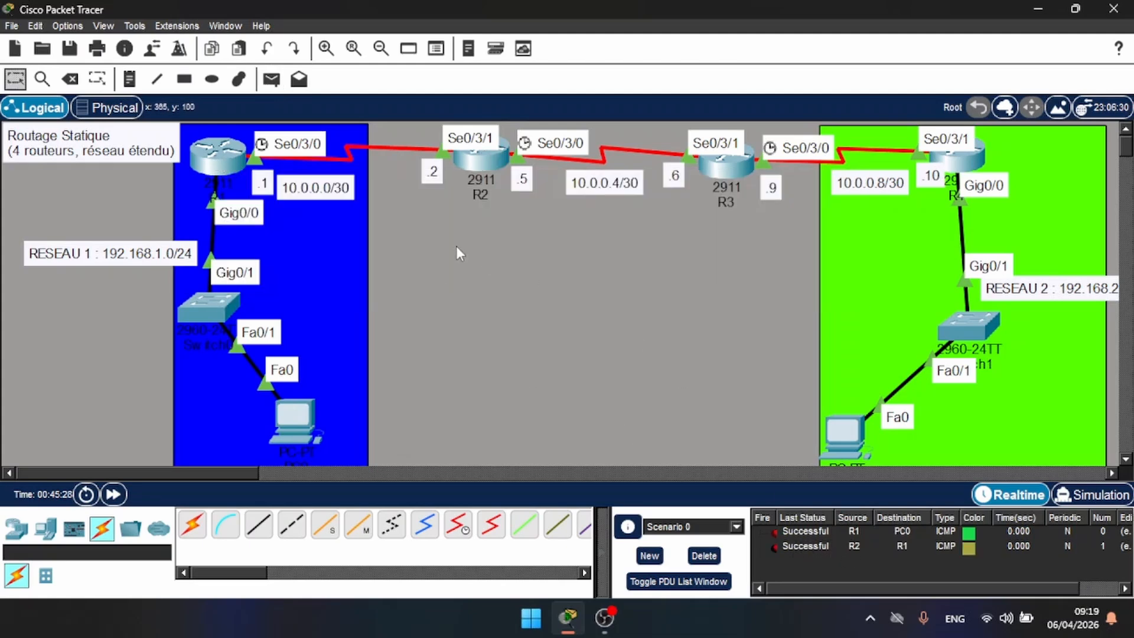
left_click(271, 79)
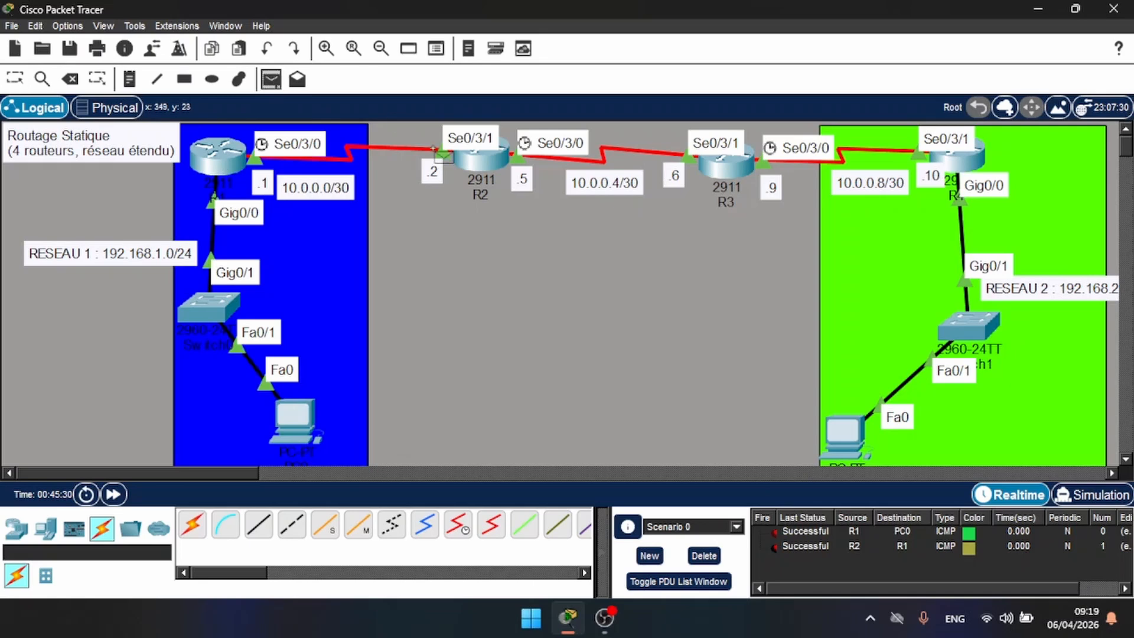
left_click(491, 157)
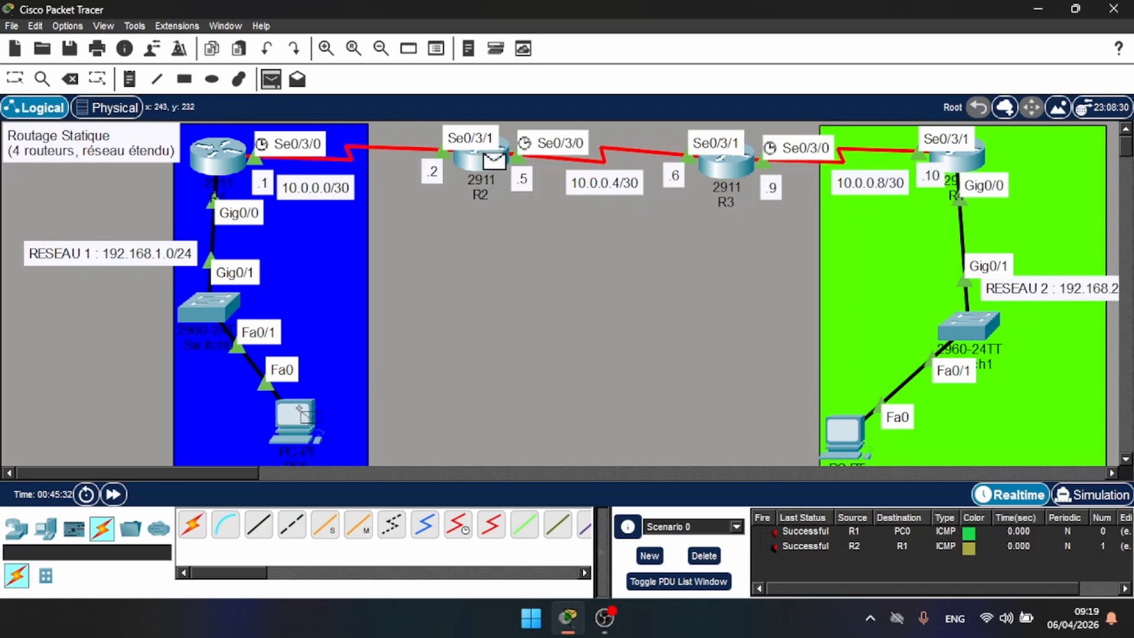
left_click(295, 417)
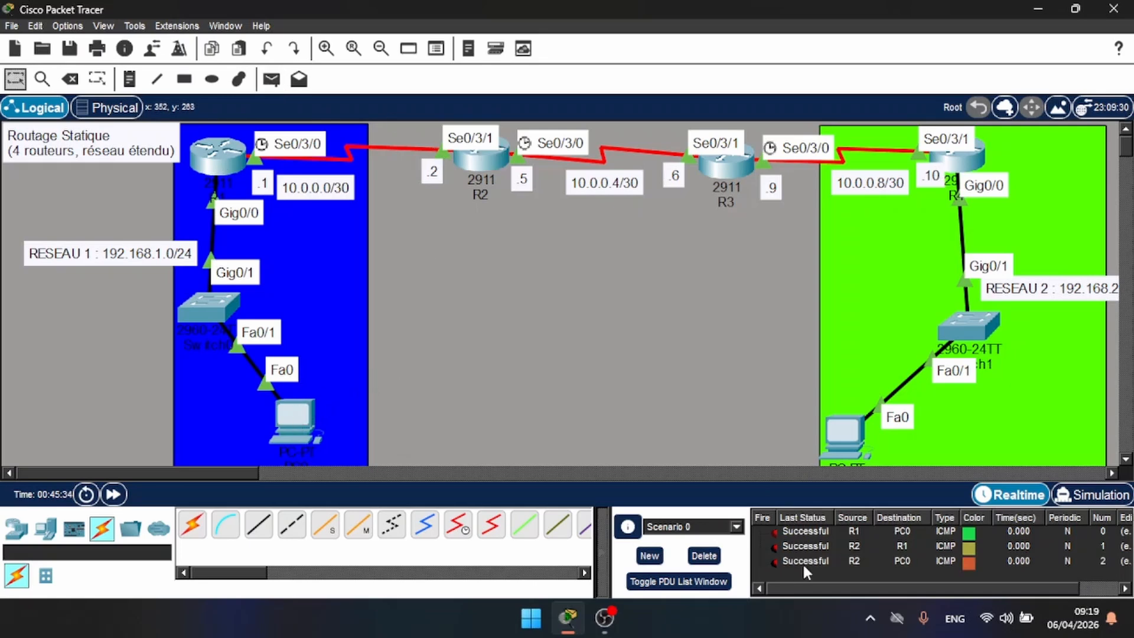
Clear the PDU results and test R2 to R3 with a simple PDU, firing it repeatedly.
left_click(712, 557)
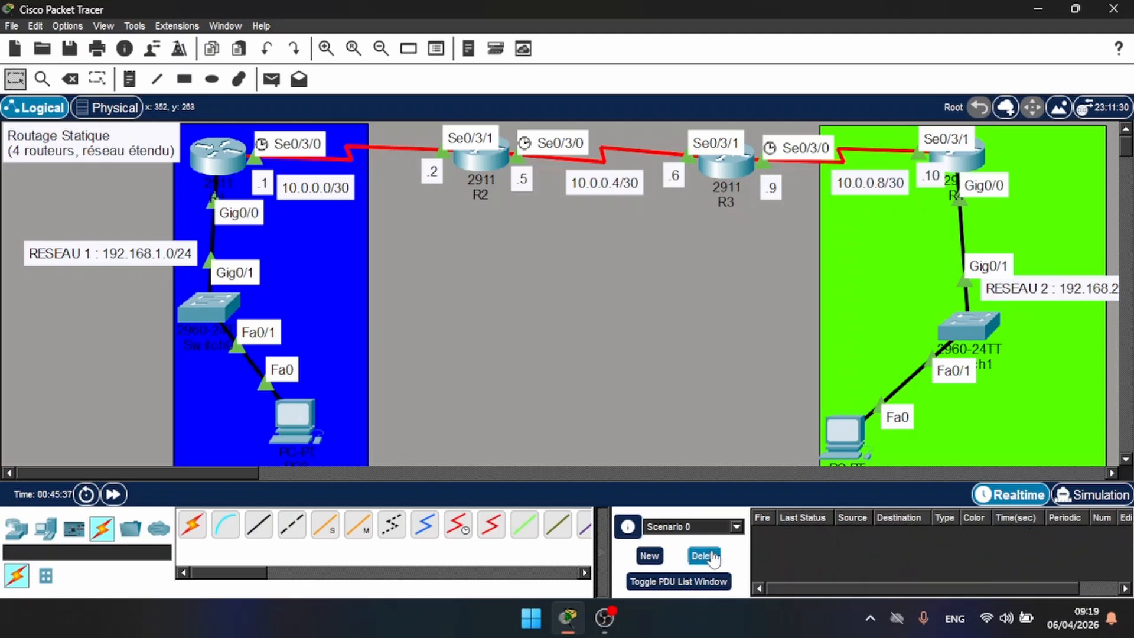
left_click(273, 80)
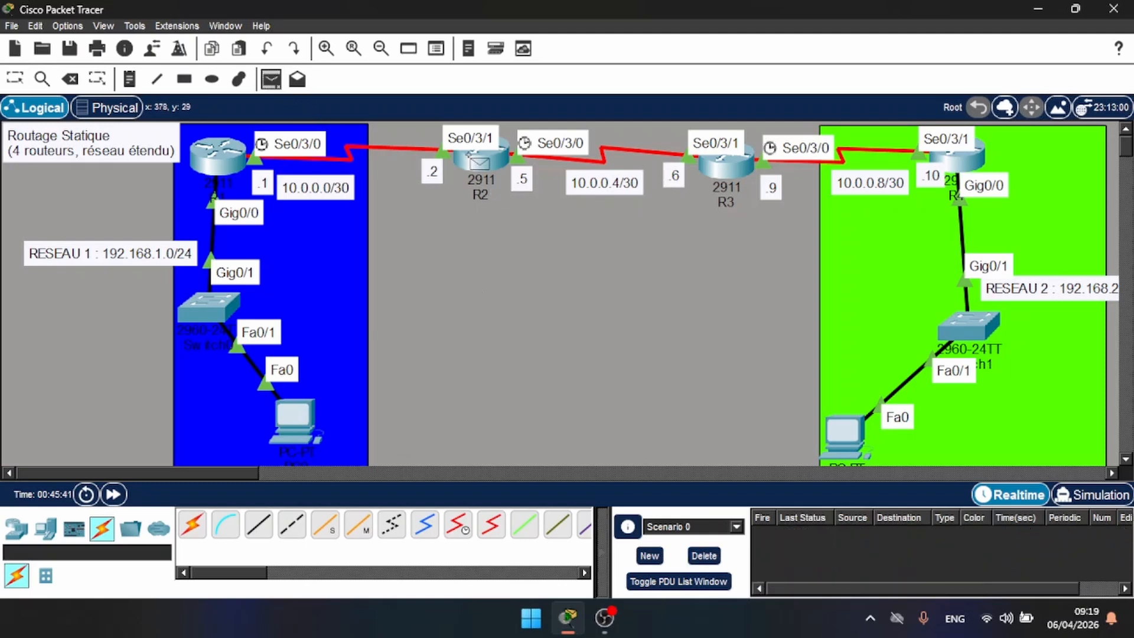
left_click(473, 157)
left_click(716, 168)
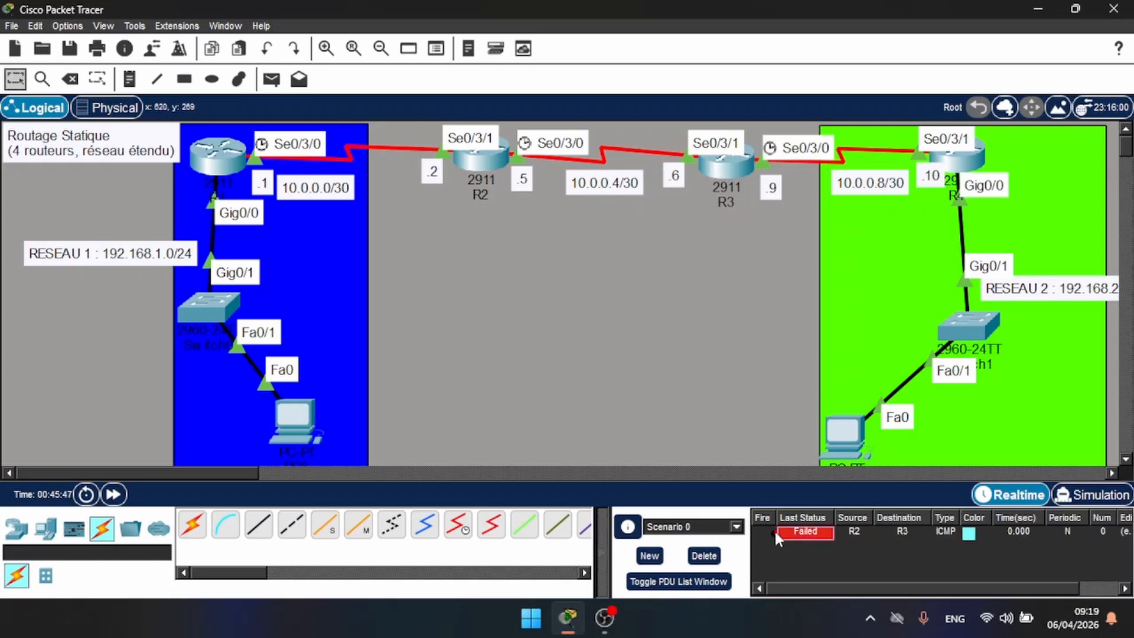
double_click(774, 531)
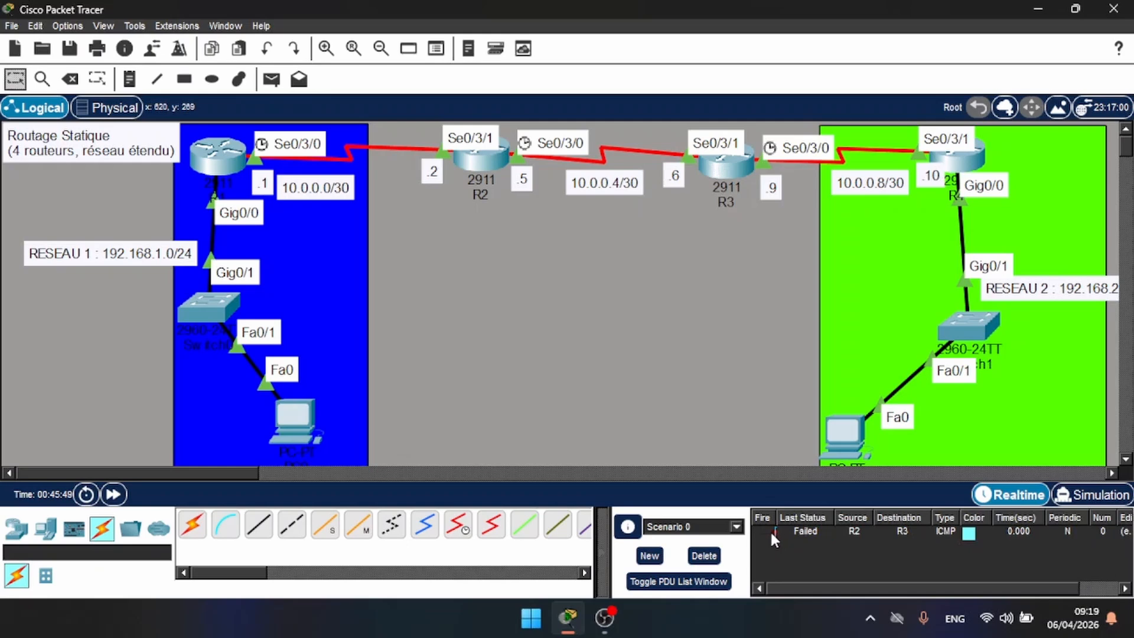
double_click(771, 531)
Clear the PDU results and send simple PDUs from R4 to PC1 and from R3 to R4.
left_click(704, 555)
left_click(271, 79)
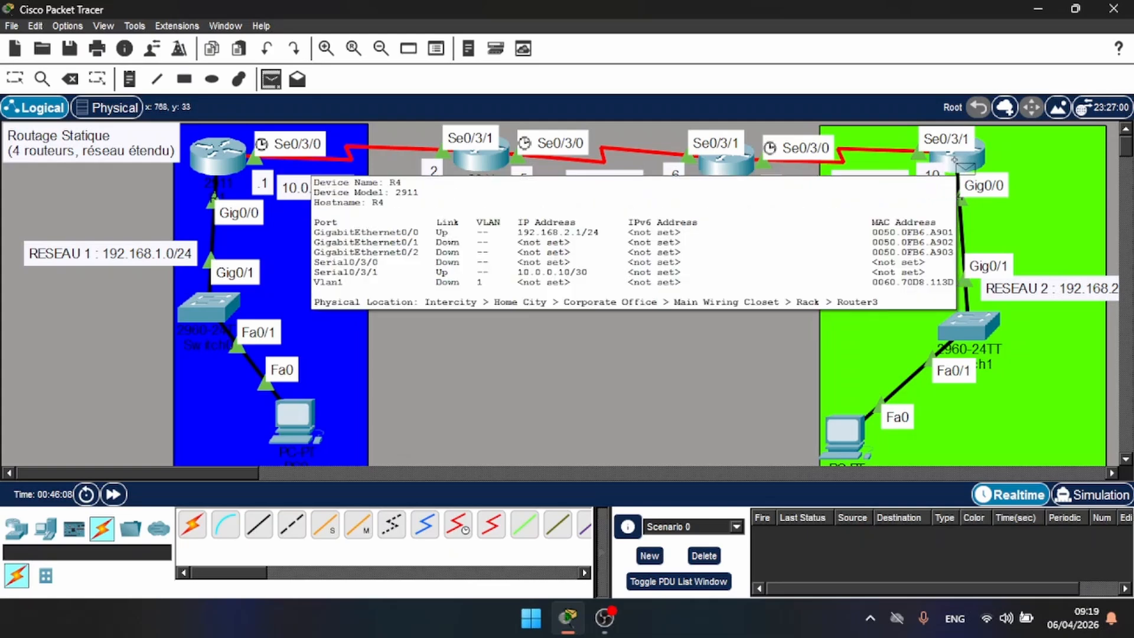
left_click(966, 166)
left_click(841, 451)
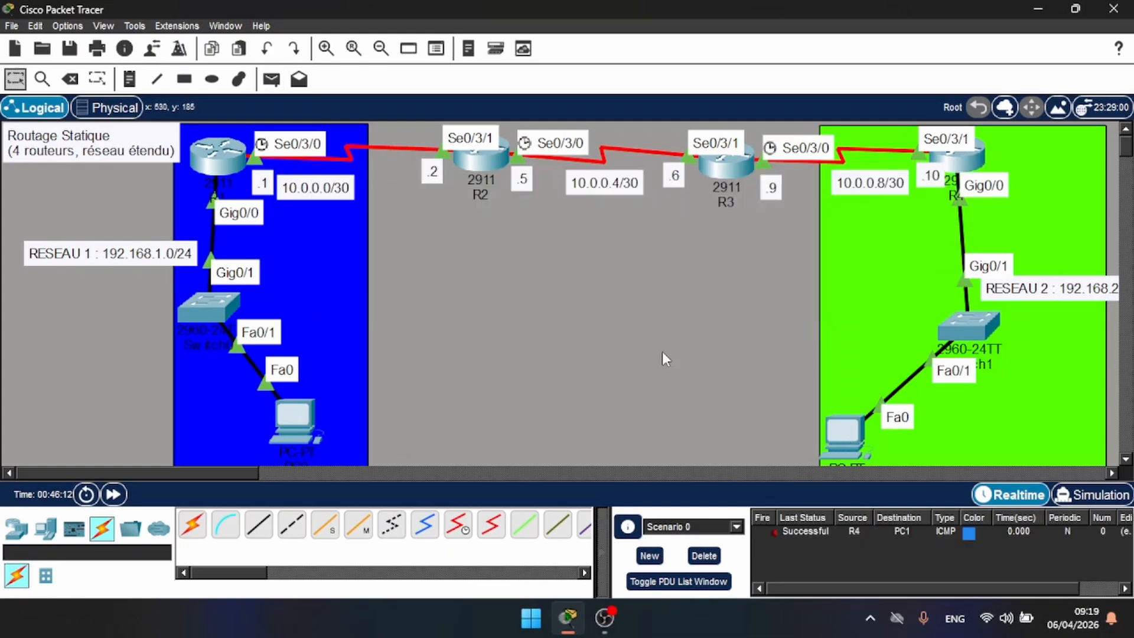
left_click(271, 79)
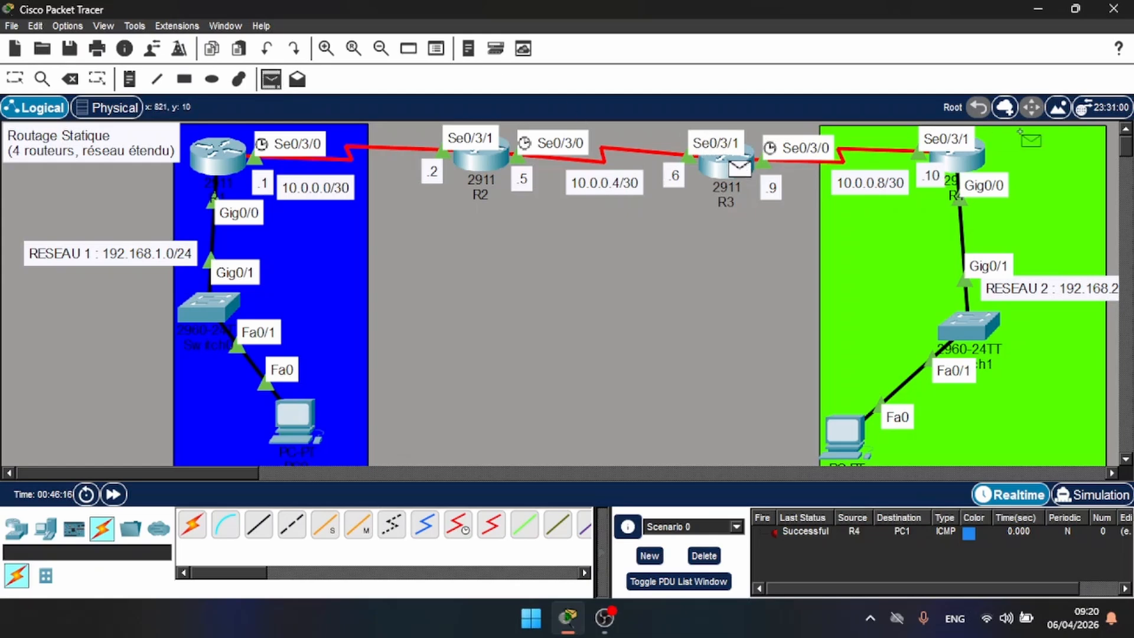
left_click(954, 159)
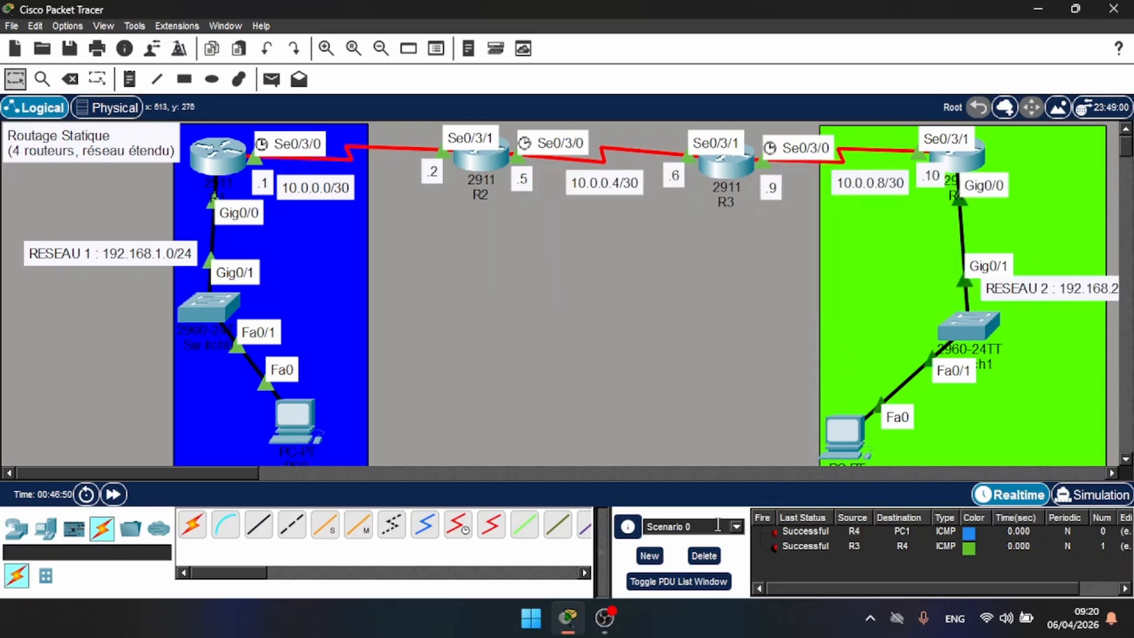
Send another simple PDU from R2 to R3, then delete the scenario's PDU results.
left_click(271, 79)
left_click(484, 155)
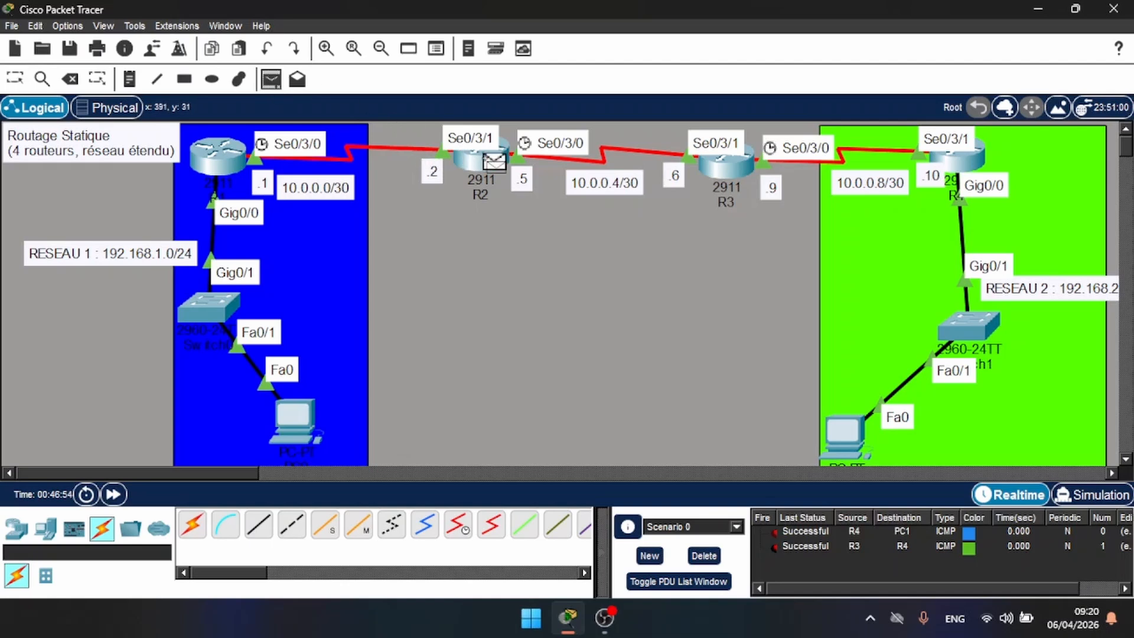
left_click(735, 165)
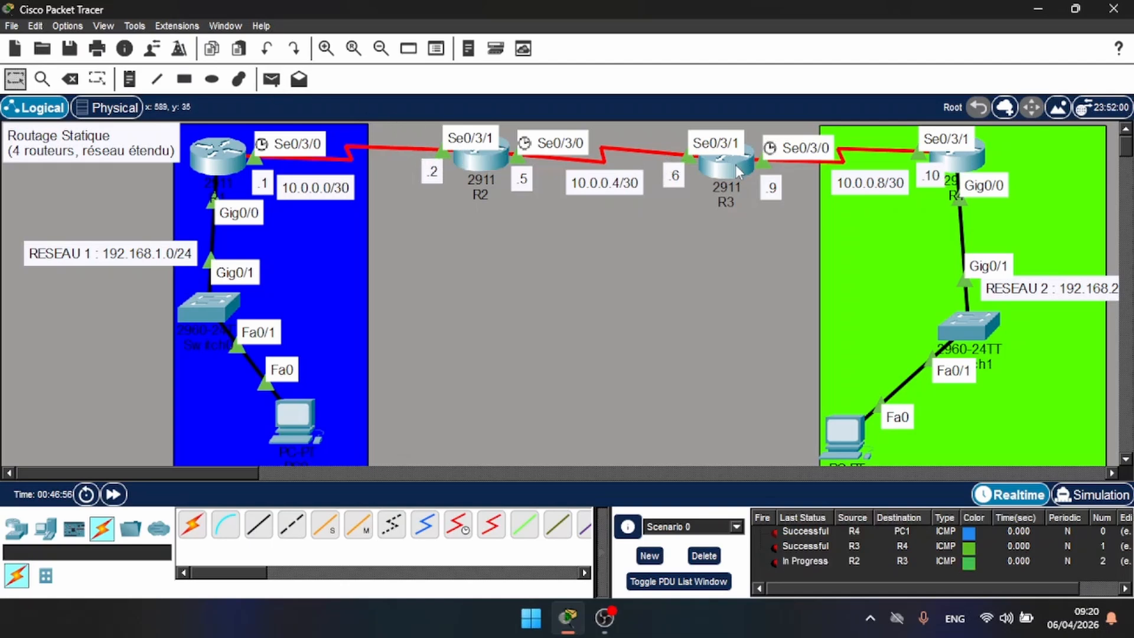
left_click(704, 556)
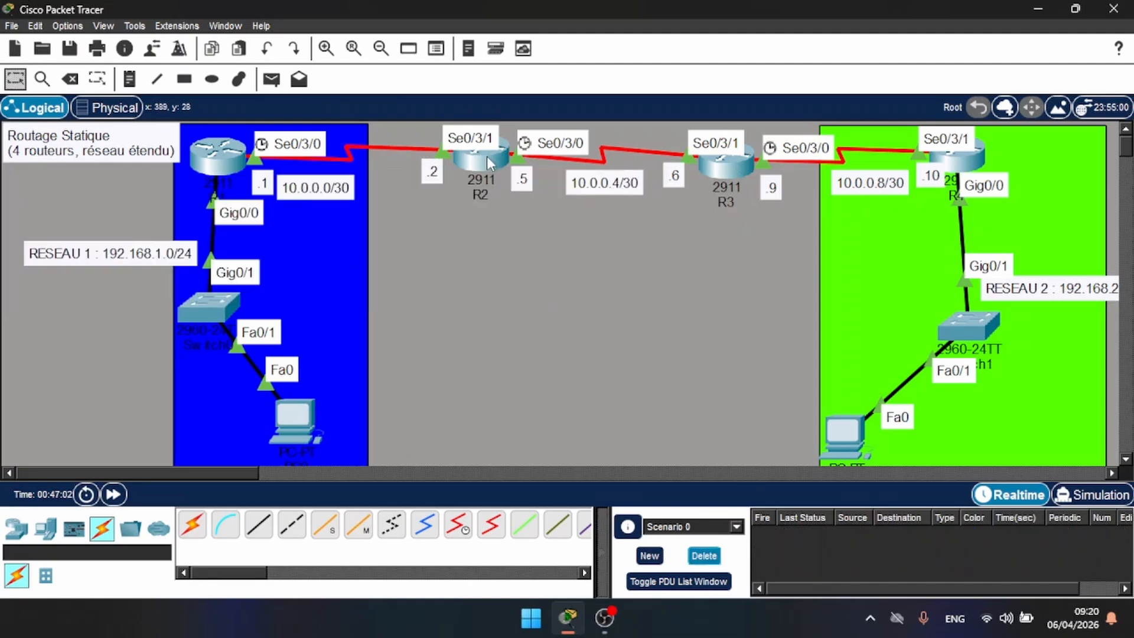
Open R2's command line, enter privileged mode and display the routing table with sh ip route.
left_click(487, 156)
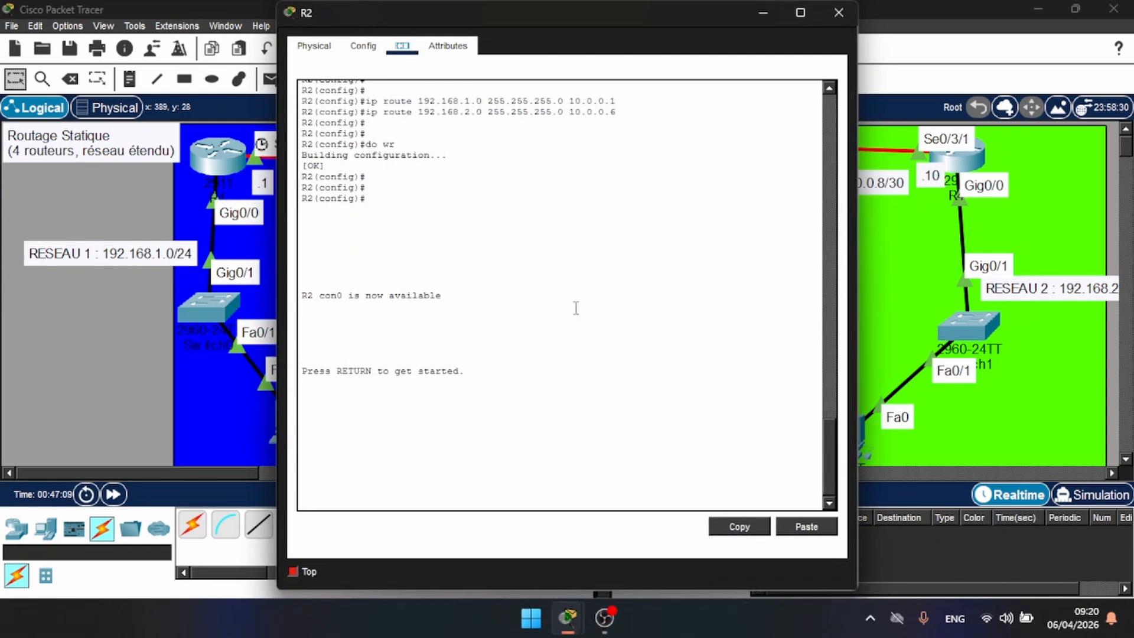
key("Return")
key("Return")
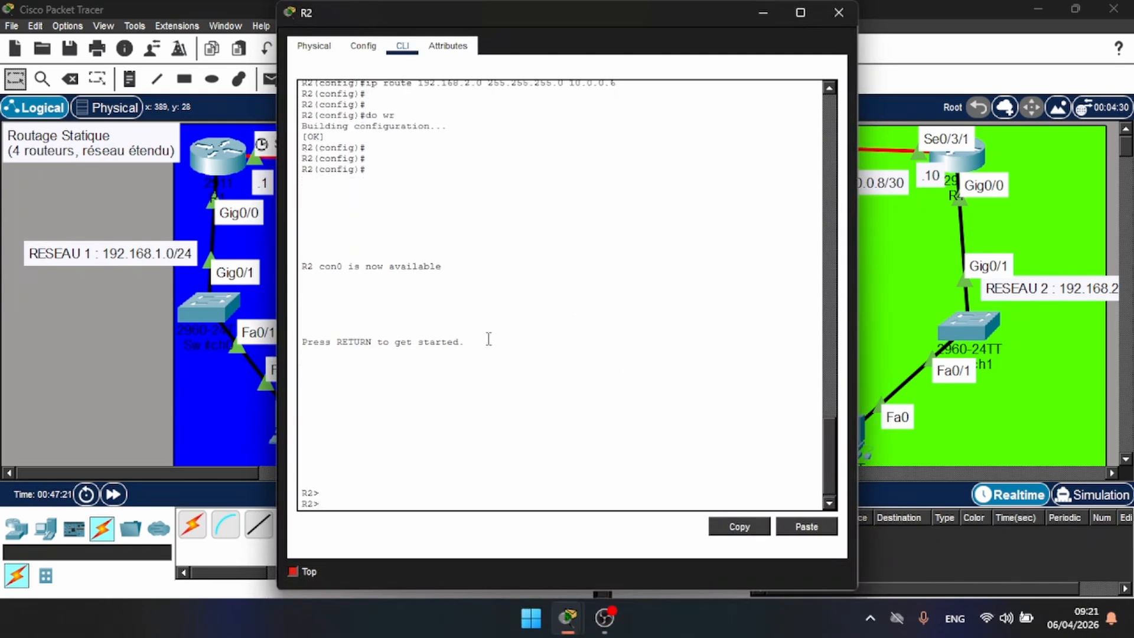
type("en")
key("Return")
type("sh ")
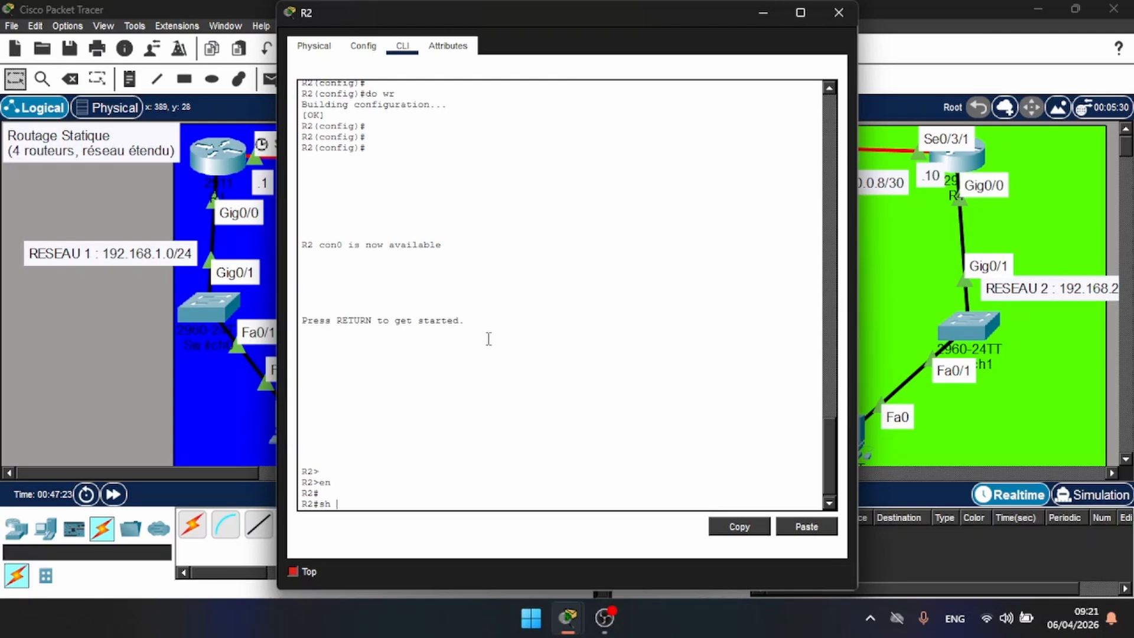
type("ip route")
key("Return")
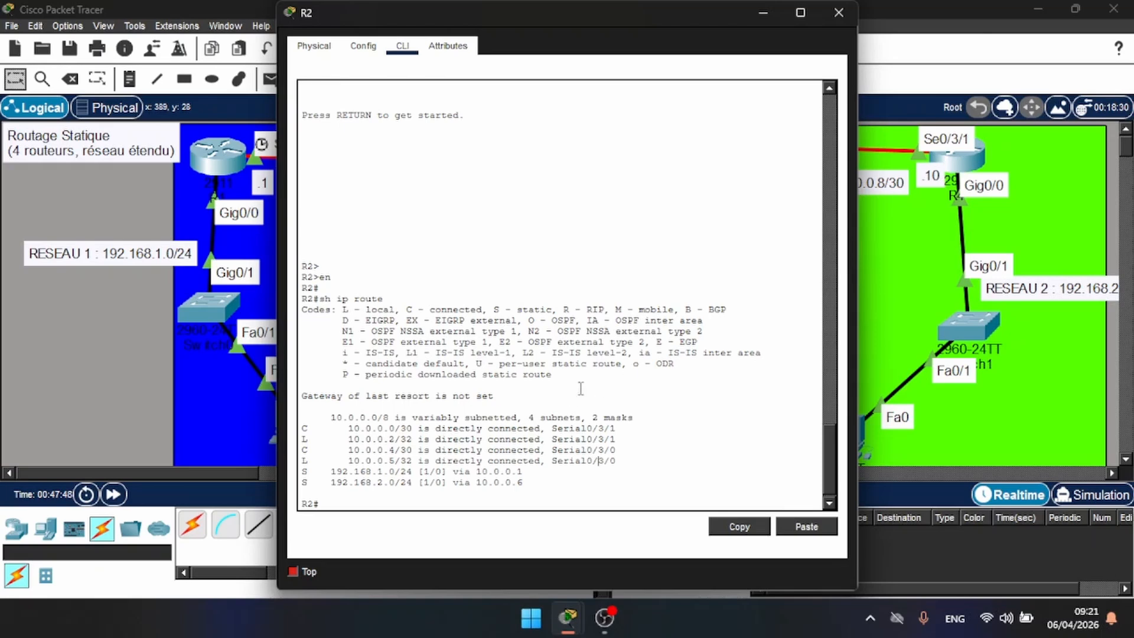
Display R2's running configuration with sh run and page through it to check the serial interface addresses and static routes.
type("sh ru")
key("Return")
key("Return")
key("Return")
key("Return")
key("Return")
key("Return")
key("Return")
key("Return")
key("Return")
key("Return")
key("Return")
key("Return")
key("Return")
key("Return")
key("Return")
key("Return")
key("Return")
key("Return")
key("Return")
key("Return")
key("Return")
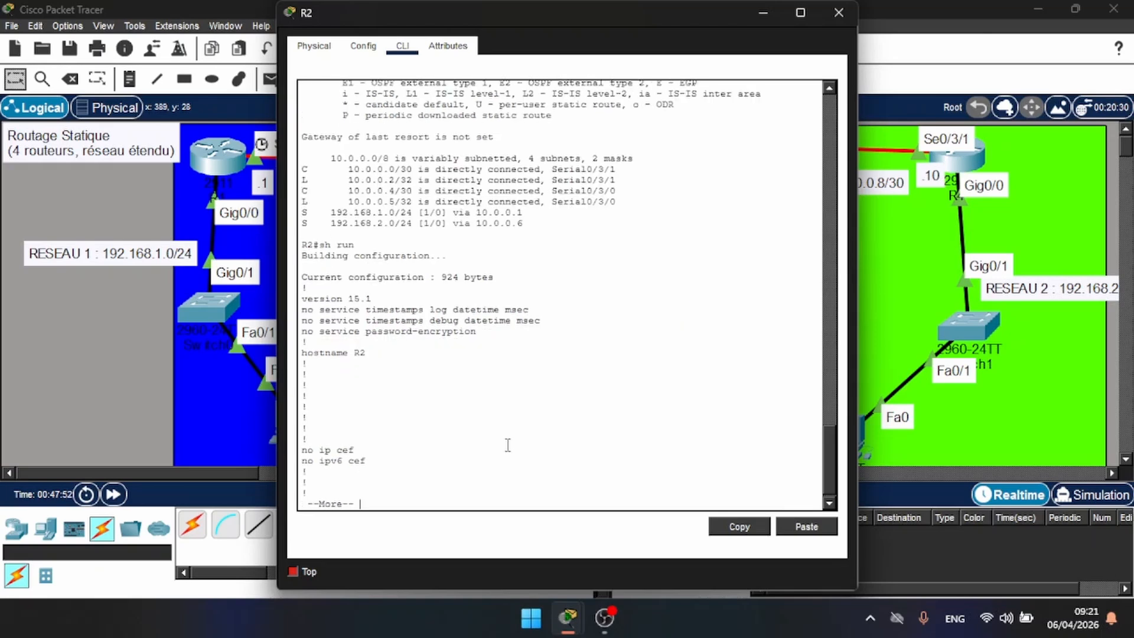
key("Return")
key("Return")
key("Return")
key("Return")
key("Return")
key("Return")
key("Return")
key("Return")
key("Return")
key("Return")
key("Return")
key("Return")
key("Return")
key("Return")
key("Return")
key("Return")
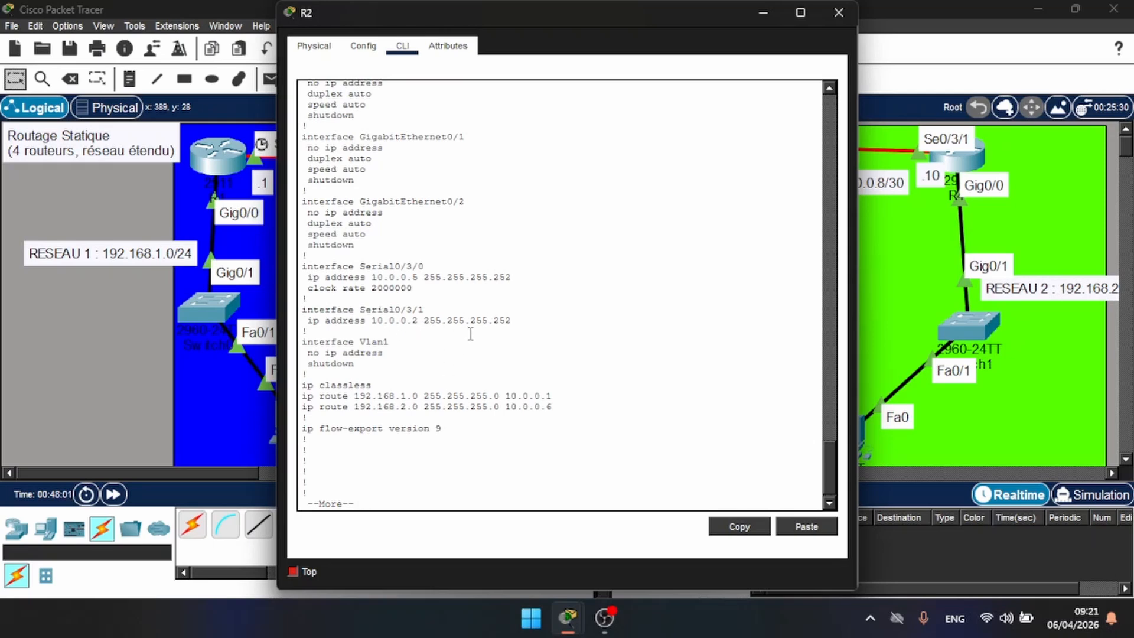
key("Return")
key("Return")
key("Return")
key("Return")
key("Return")
key("Return")
key("Return")
key("Return")
key("Return")
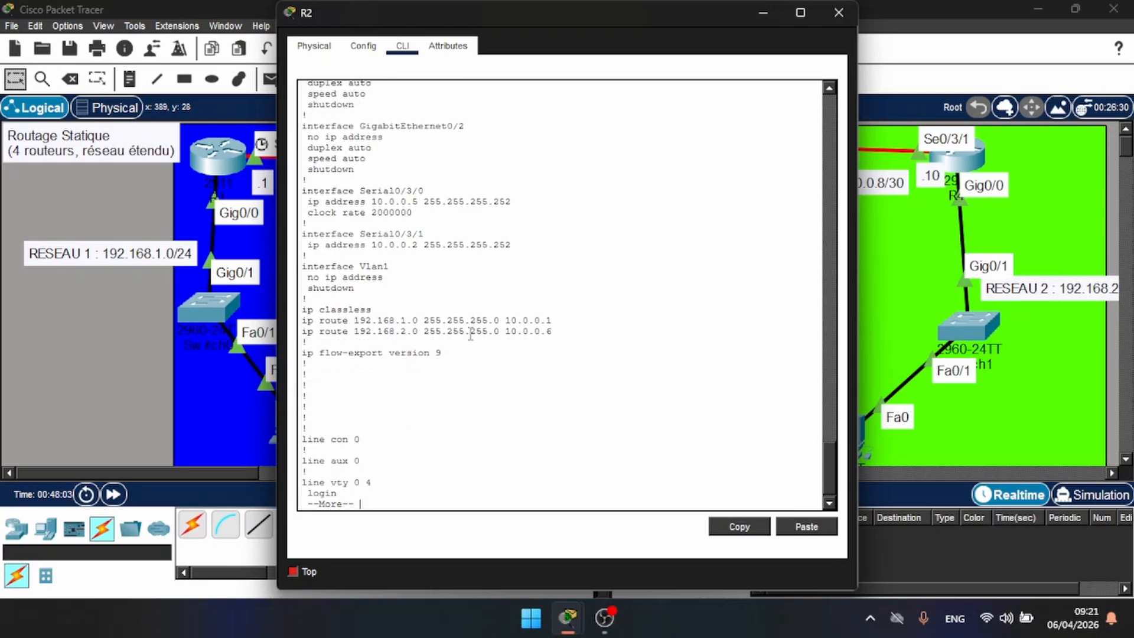
key("Return")
key("Return")
key("Return")
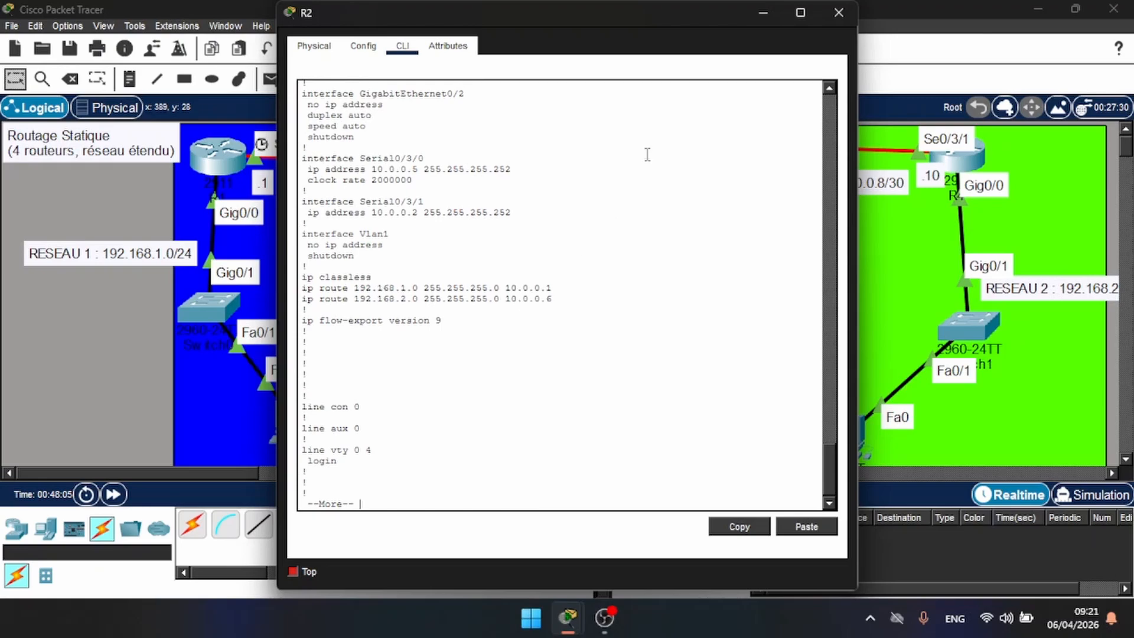
Close R2's window, open R3's command line, enter privileged mode and display the running configuration with sh run.
left_click(849, 14)
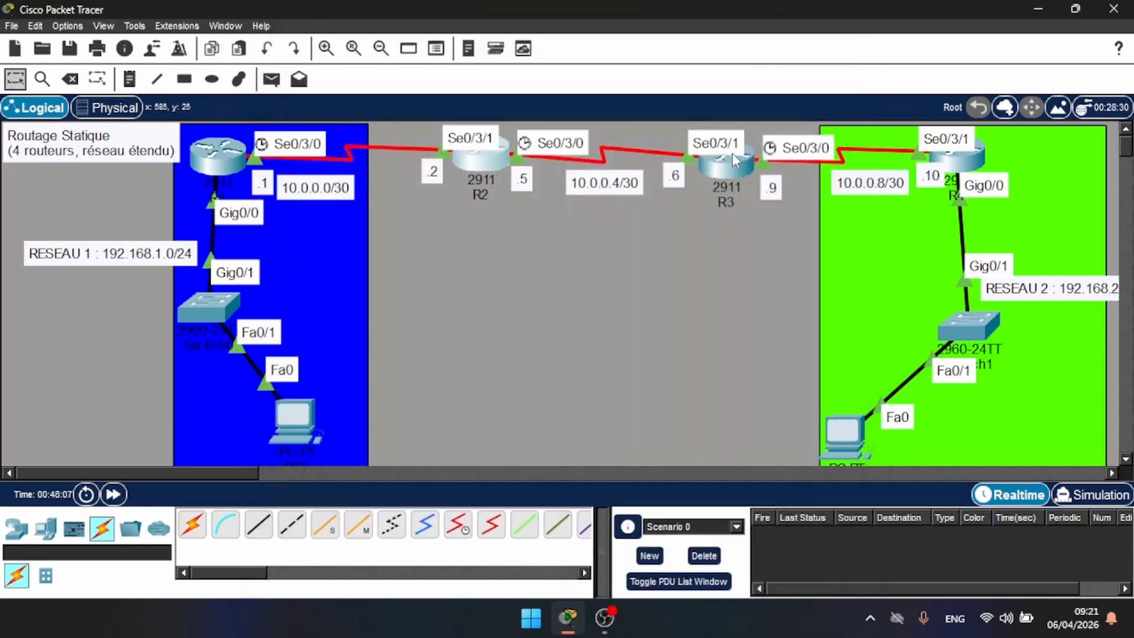
left_click(733, 169)
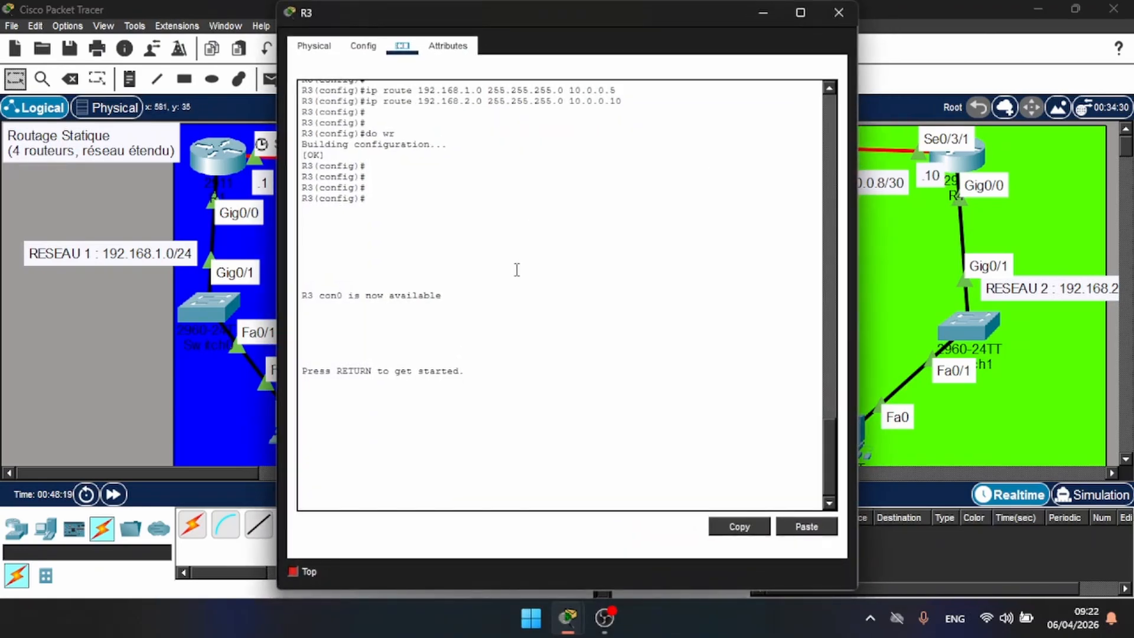
key("Return")
key("Return")
key("Return")
type("en")
key("Return")
key("Return")
type("s")
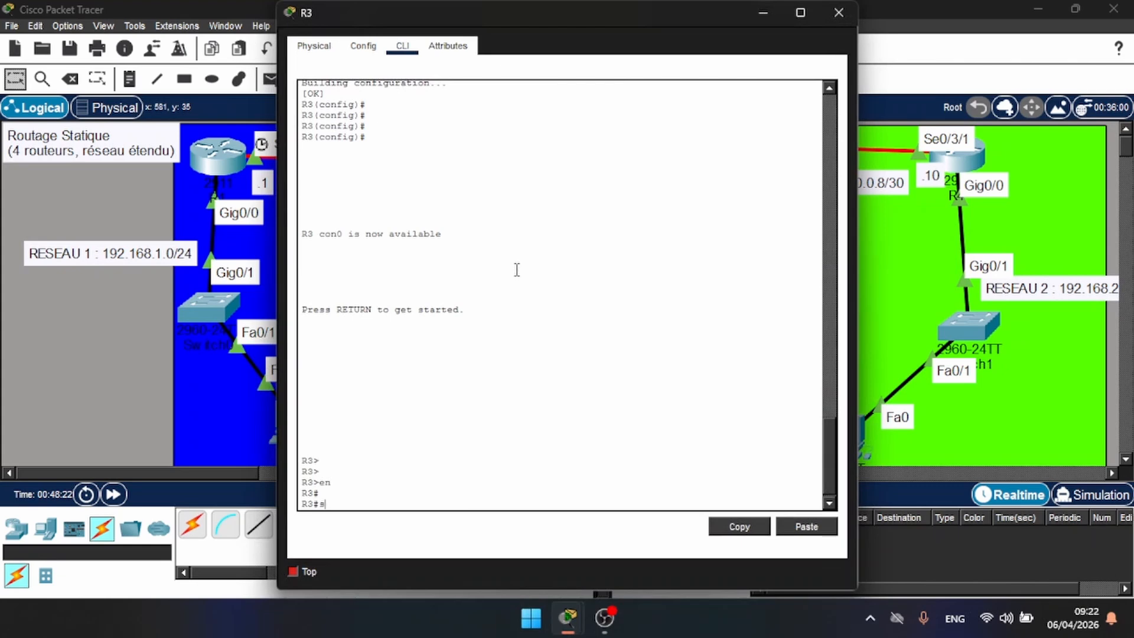
type("h run")
key("Return")
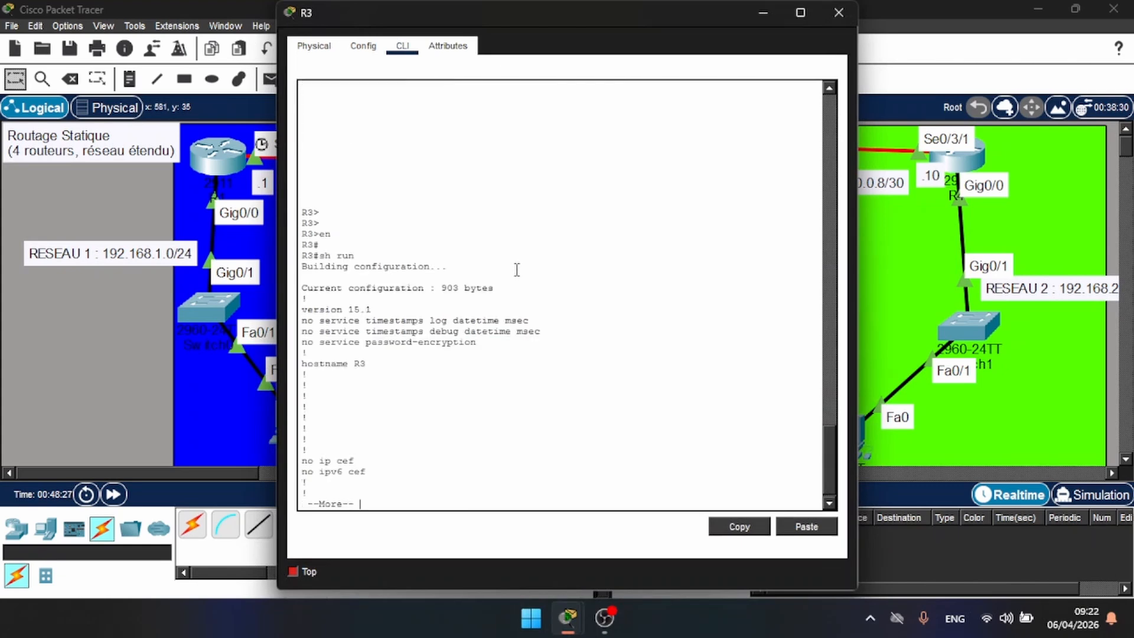
Page through R3's running configuration to check the serial interface addresses and the static routes.
key("Return")
key("Return")
key("Return")
key("Return")
key("Return")
key("Return")
key("Return")
key("Return")
key("Return")
key("Return")
key("Return")
key("Return")
key("Return")
key("Return")
key("Return")
key("Return")
key("Return")
key("Return")
key("Return")
key("Return")
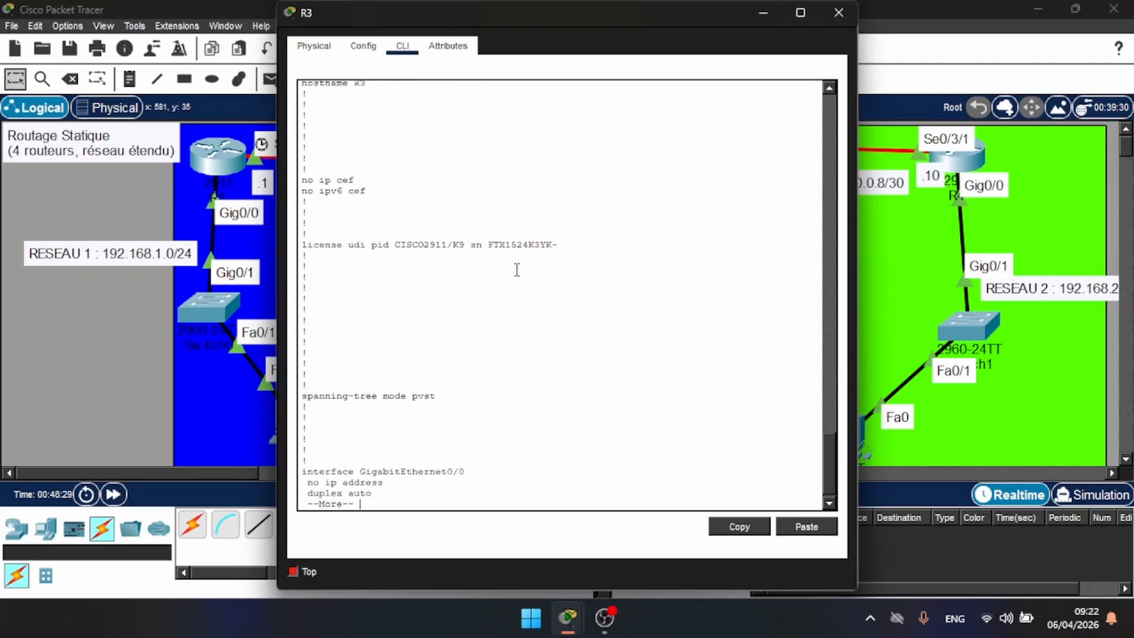
key("Return")
key("Return")
key("Return")
key("Return")
key("Return")
key("Return")
key("Return")
key("Return")
key("Return")
key("Return")
key("Return")
key("Return")
key("Return")
key("Return")
key("Return")
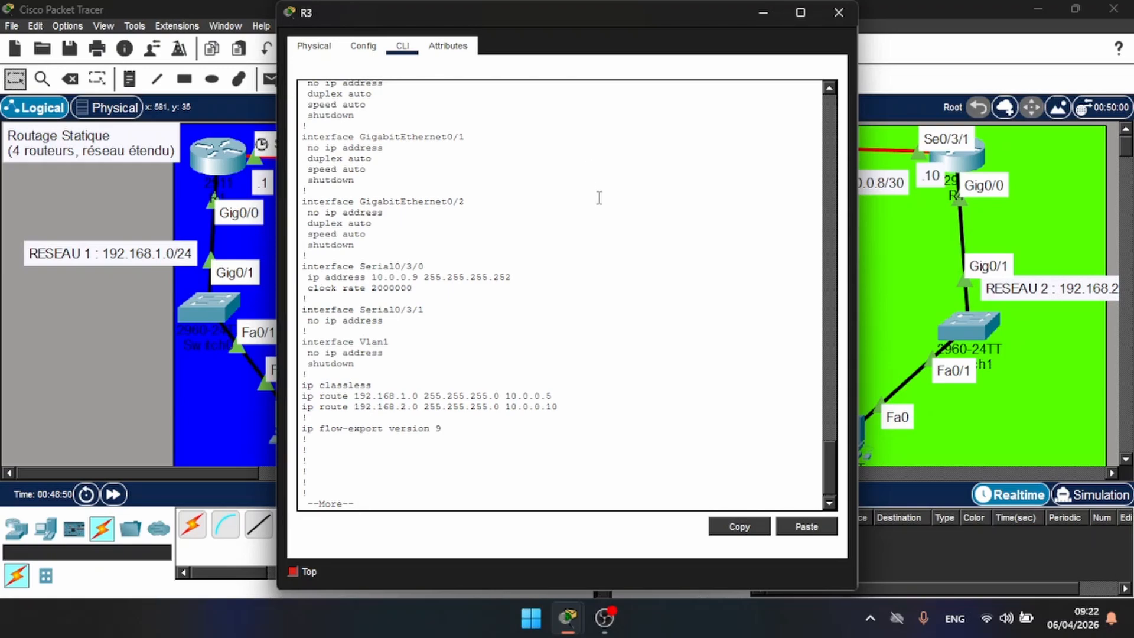
Find the s0/3/1 commands in R3's console history and copy "ip add 10.0.0.6 255.255.255.252" without the leading no.
scroll(599, 198, "up", 8)
scroll(599, 198, "up", 20)
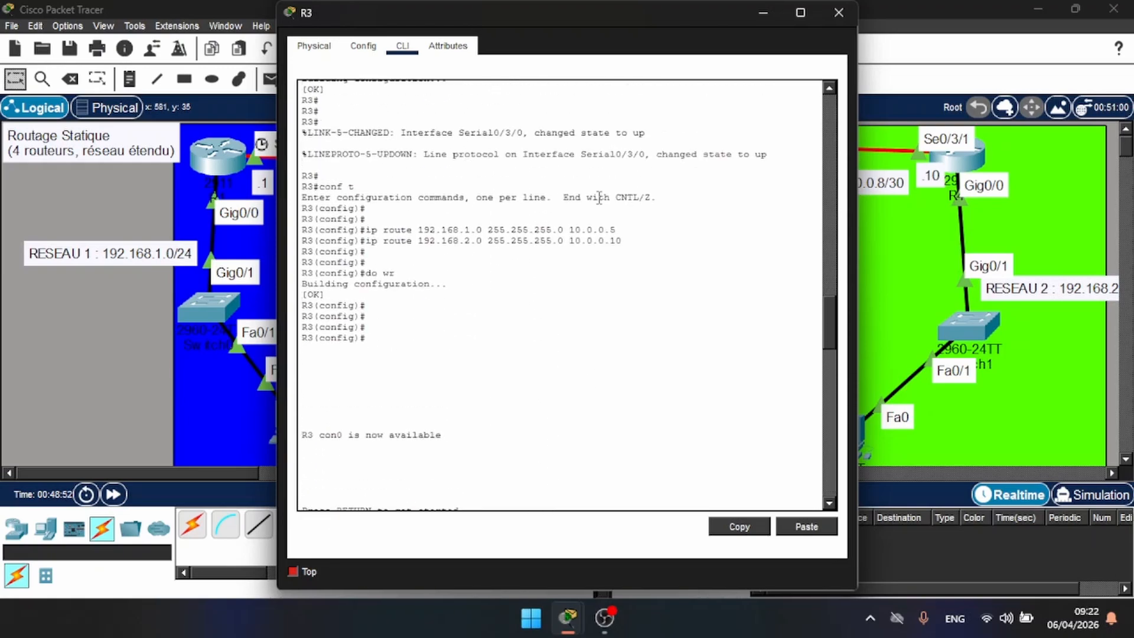
scroll(599, 198, "up", 10)
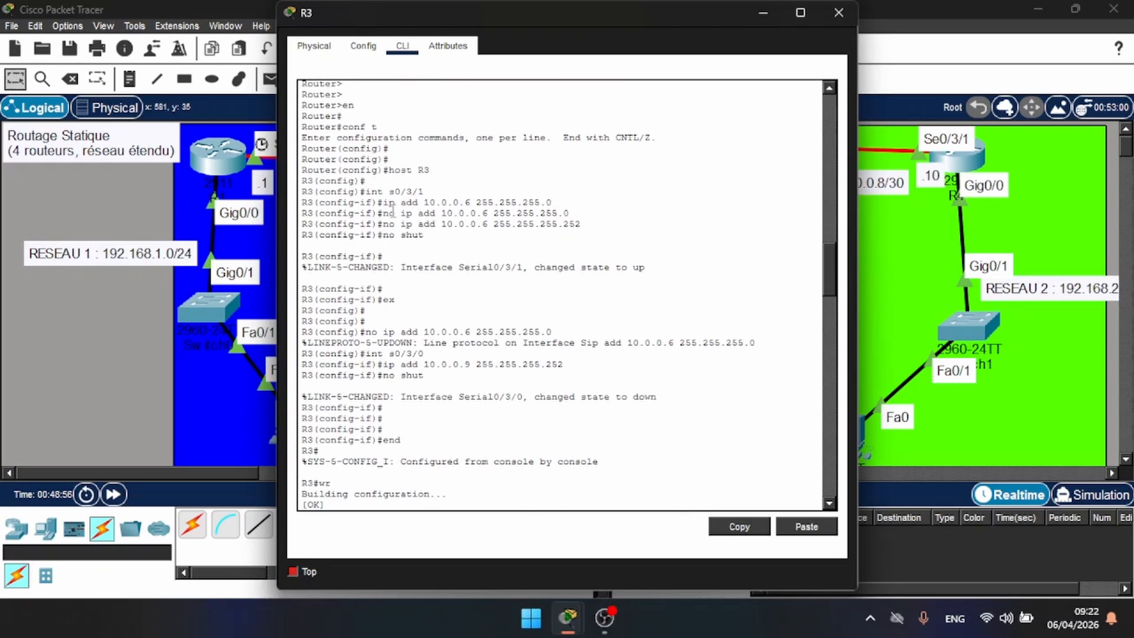
scroll(400, 178, "up", 2)
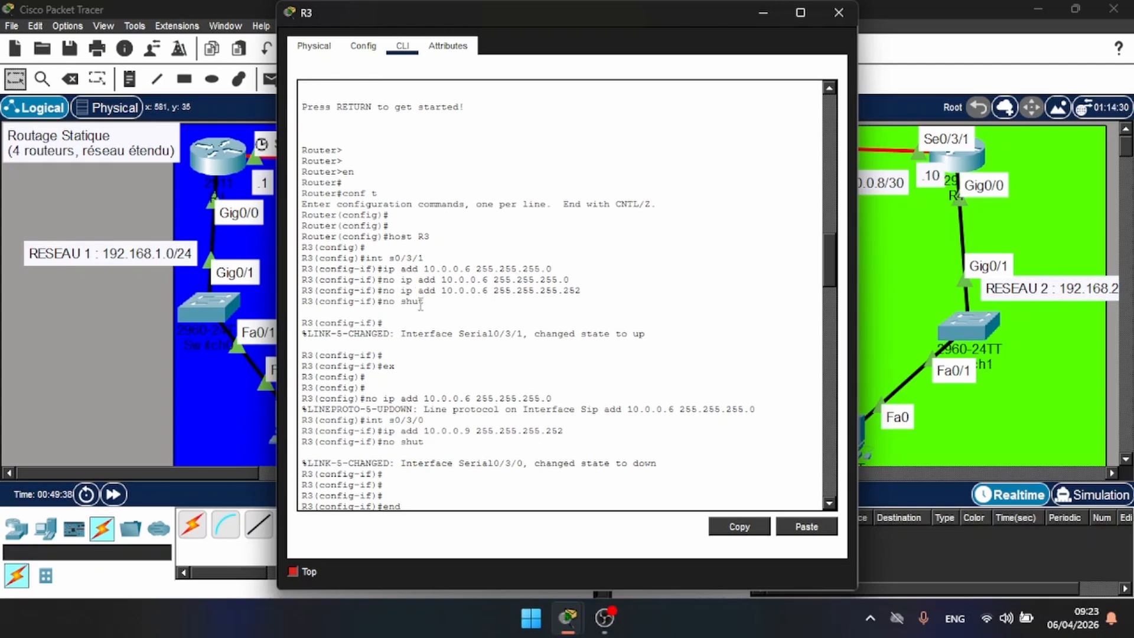
left_click_drag(403, 291, 588, 292)
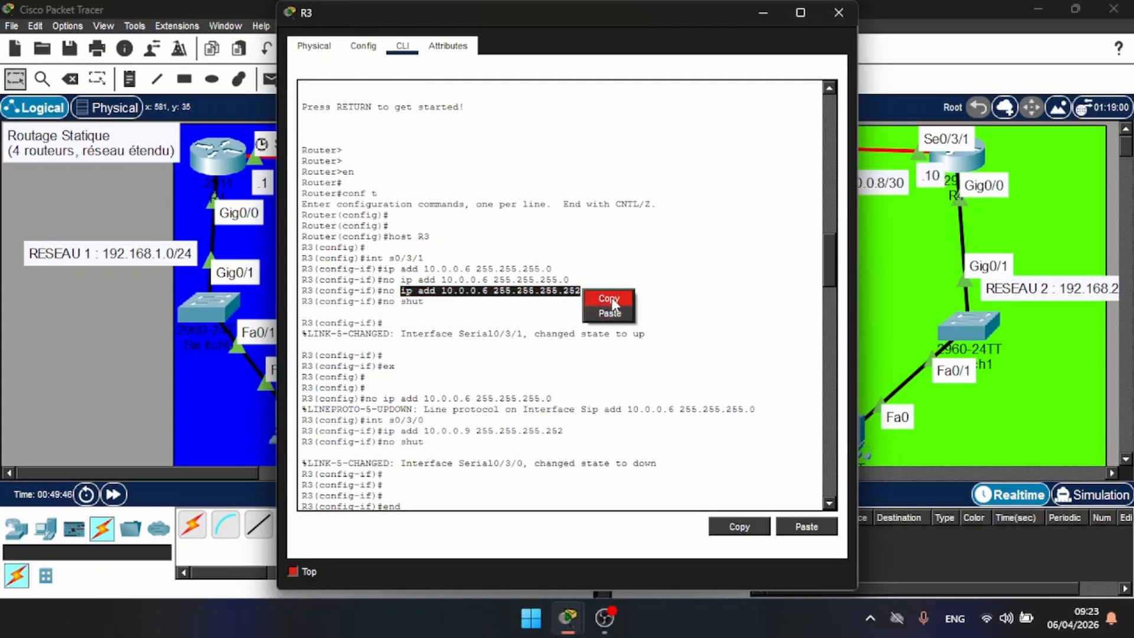
left_click(613, 298)
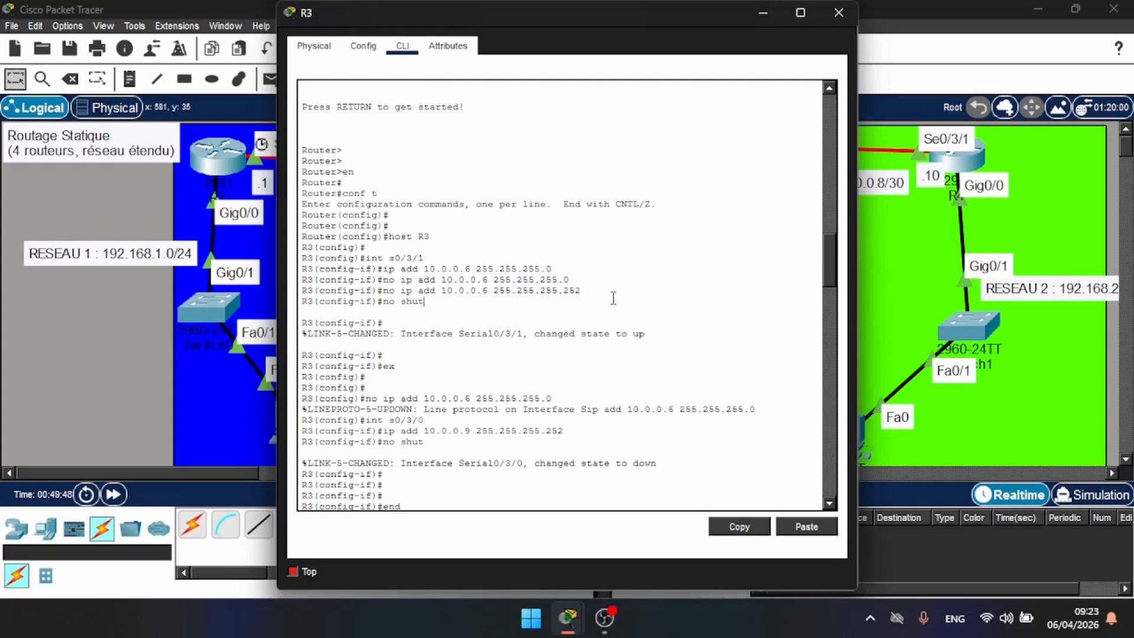
Leave the configuration listing and enter interface configuration for s0/3/1 on R3 with conf t and int s0/3/1.
key("ctrl+c")
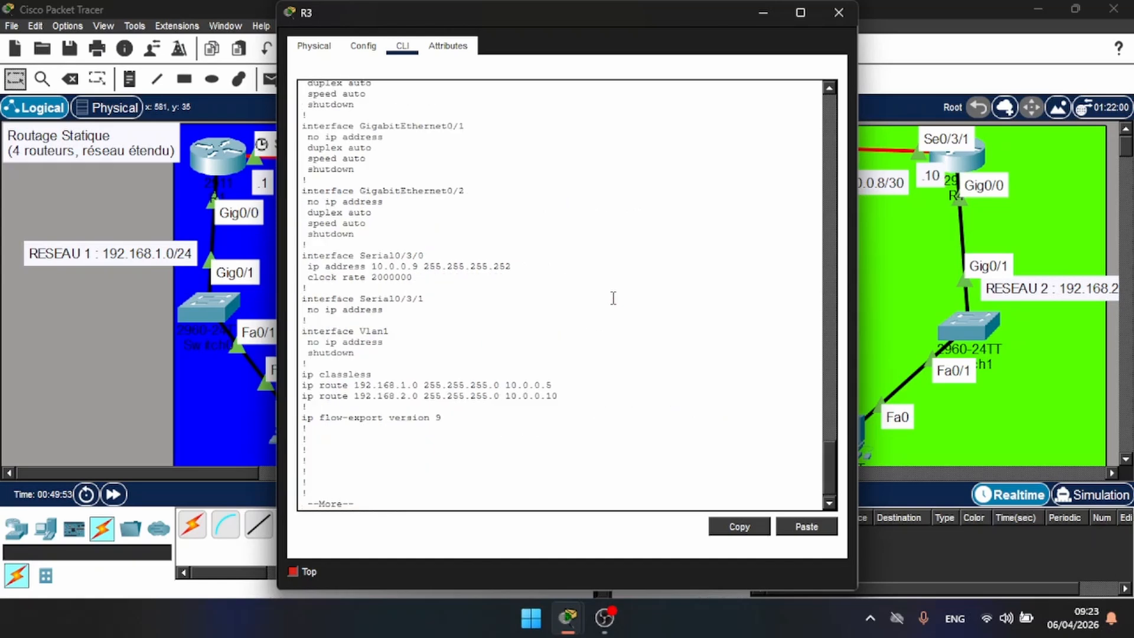
key("Return")
key("Return")
type("co")
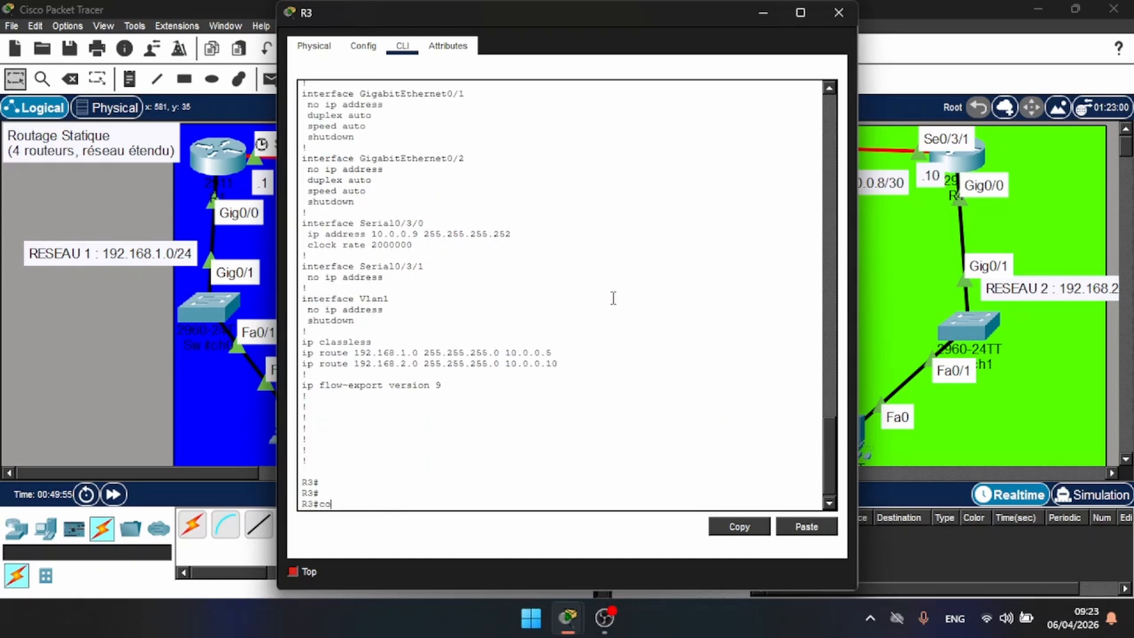
type("nf t")
key("Return")
key("Return")
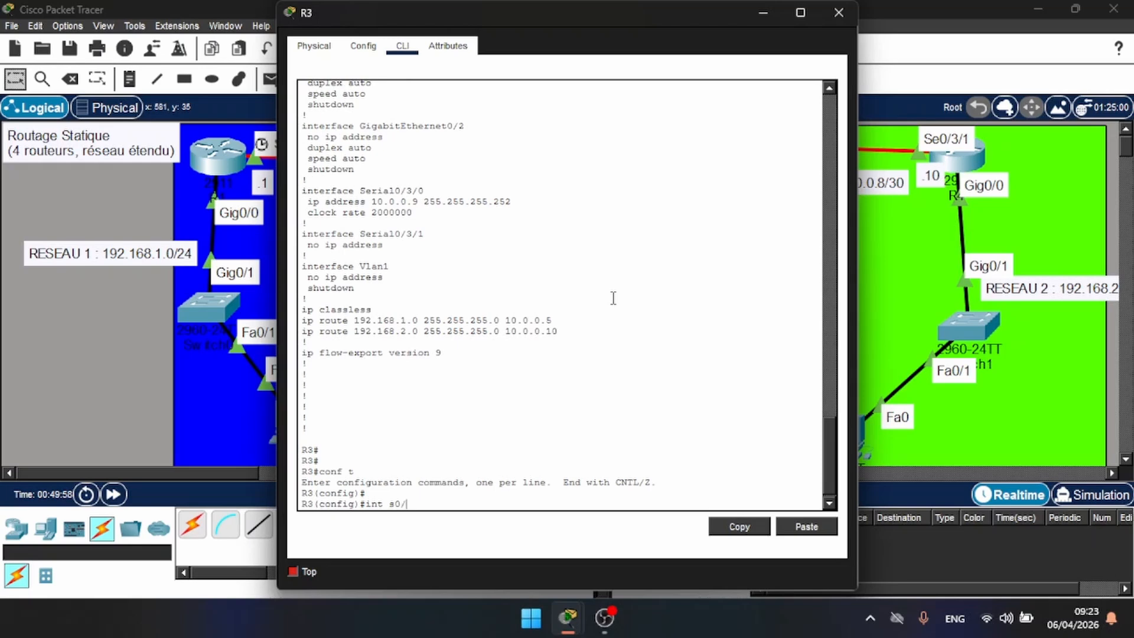
type("int s0/3/1")
key("Return")
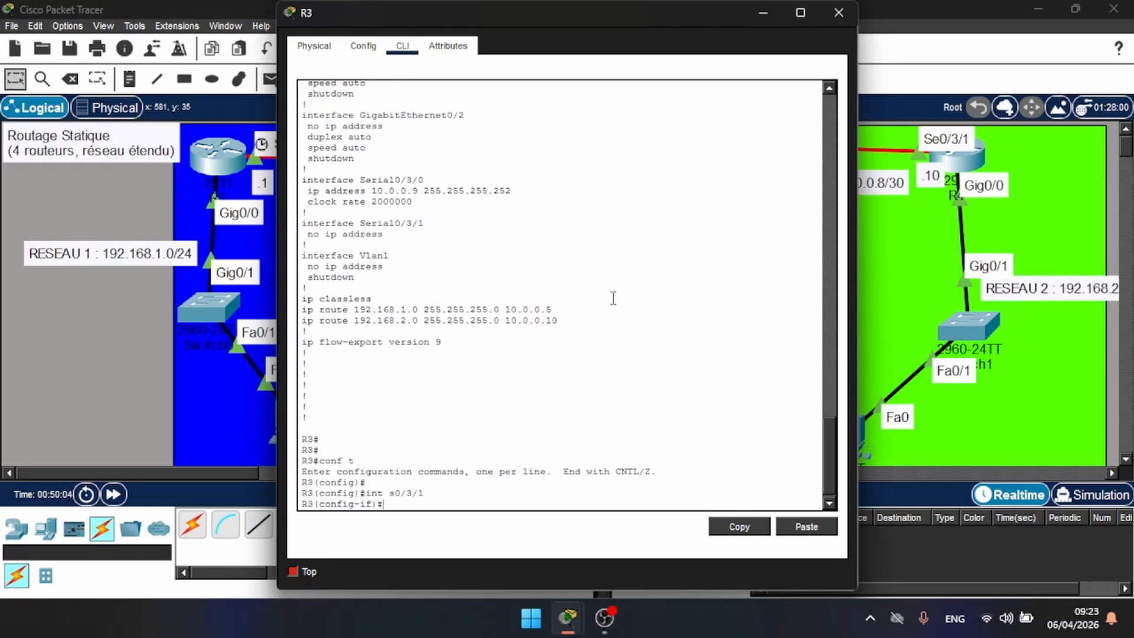
Assign the copied address 10.0.0.6 255.255.255.252 to R3's s0/3/1 and enable the interface with no shut.
right_click(613, 298)
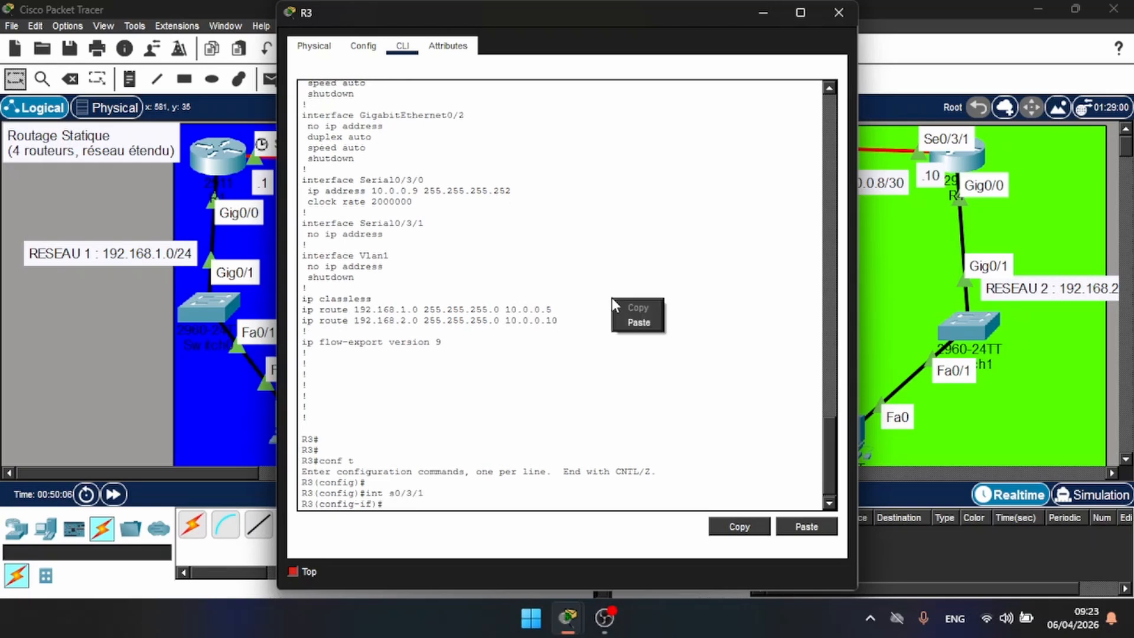
left_click(637, 326)
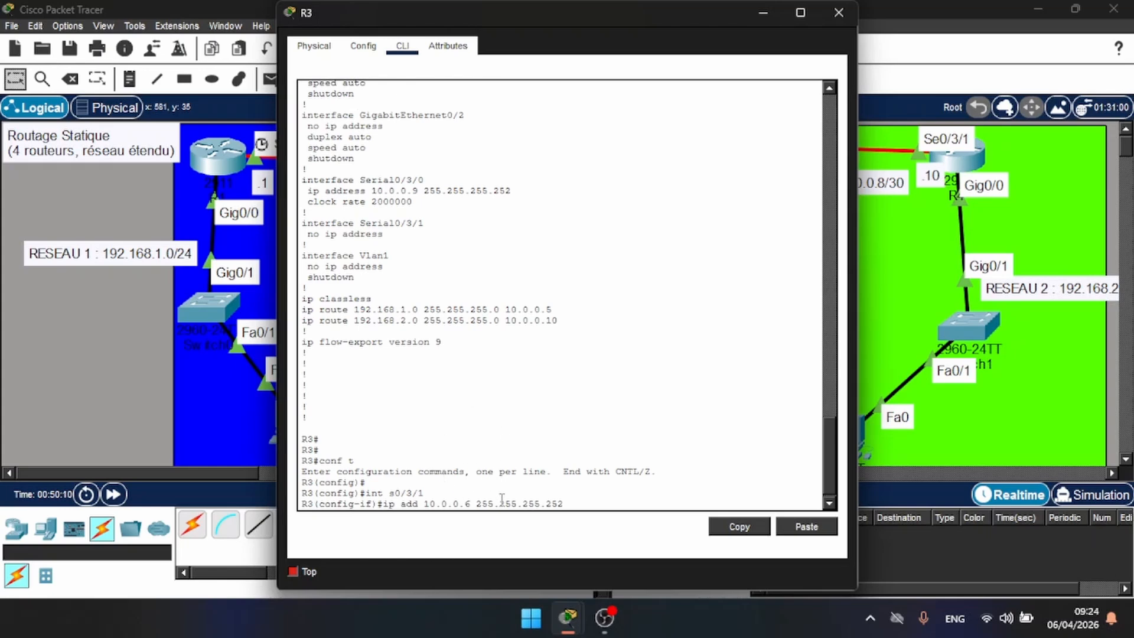
key("Return")
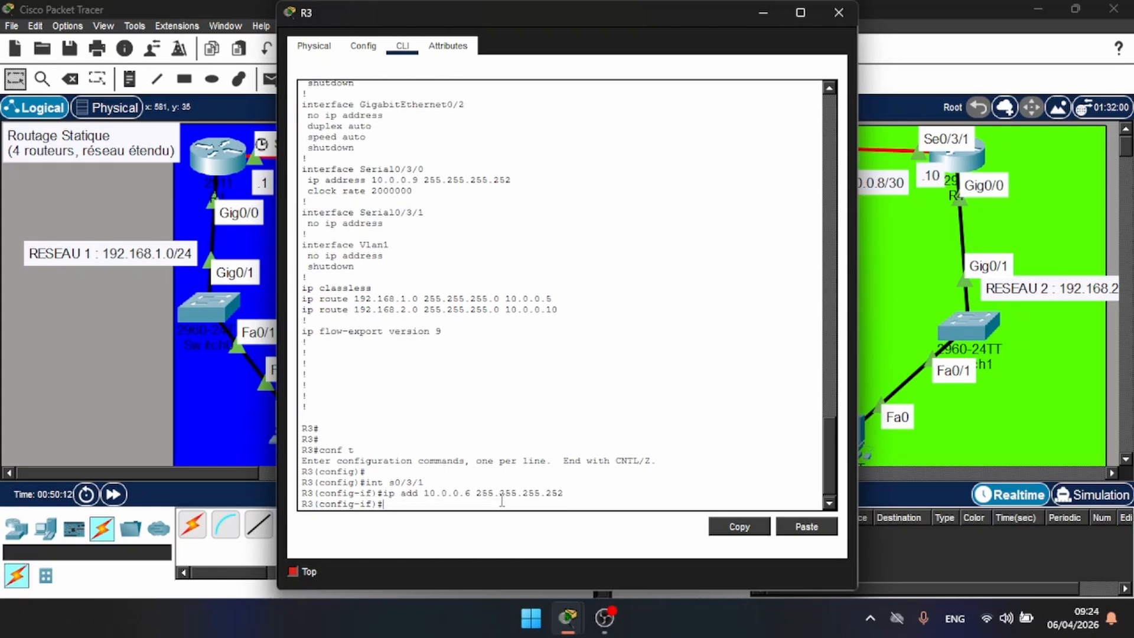
type("no shut")
key("Return")
key("Return")
key("Return")
key("Return")
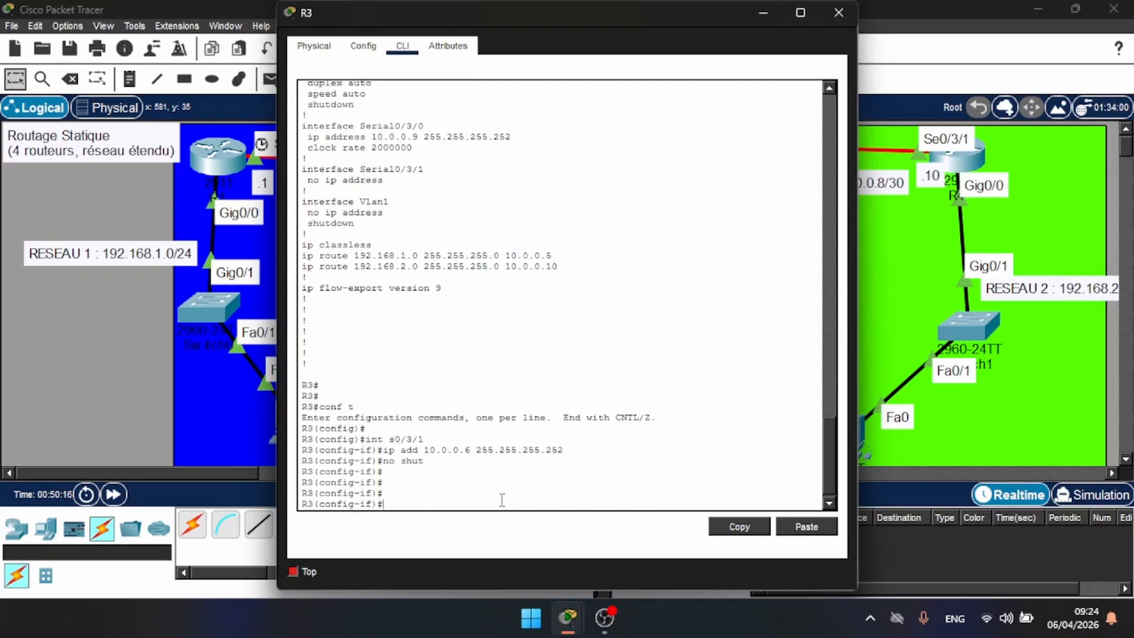
Exit R3's configuration mode with end and save the configuration with wr.
type("end")
key("Return")
type("wr")
key("Return")
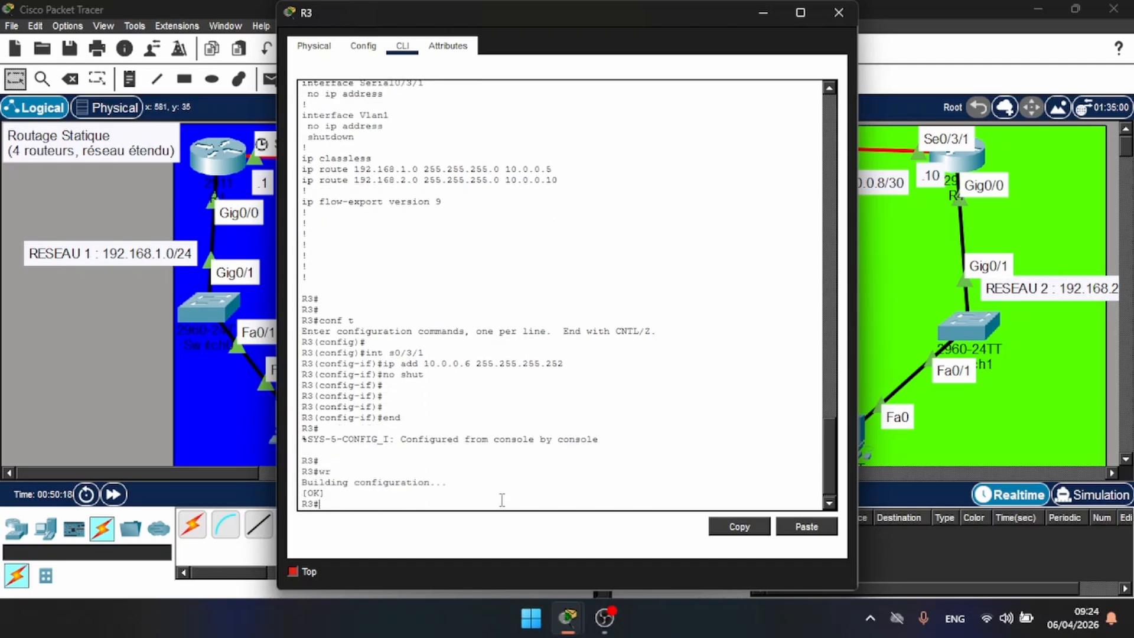
Display R3's running configuration again, page down to the s0/3/1 address and static routes, then close R3's window.
key("Return")
key("Return")
key("Return")
type("sh run")
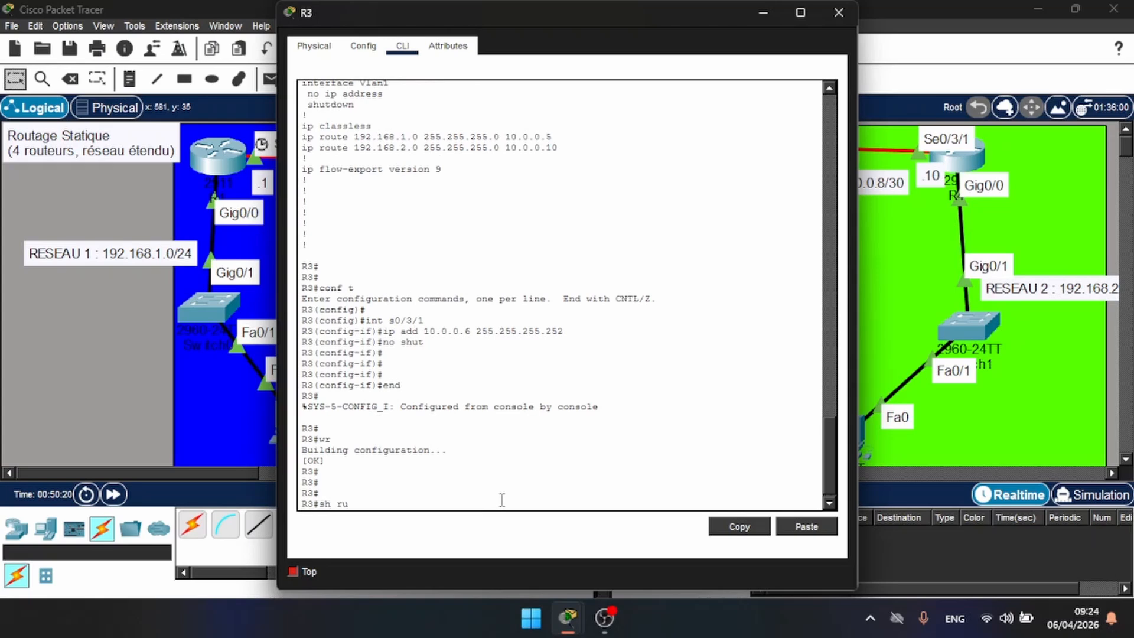
key("Return")
key("Return")
key("Return")
key("Return")
key("Return")
key("Return")
key("Return")
key("Return")
key("Return")
key("Return")
key("Return")
key("Return")
key("Return")
key("Return")
key("Return")
key("Return")
key("Return")
key("Return")
key("Return")
key("Return")
key("Return")
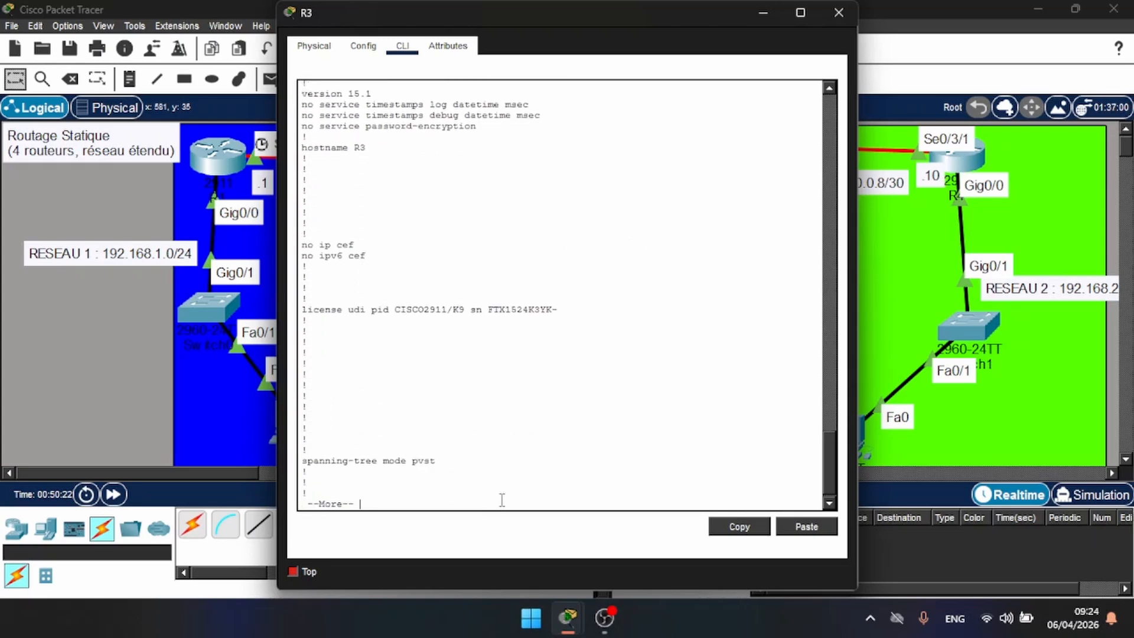
key("Return")
key("Return")
key("Return")
key("Return")
key("Return")
key("Return")
key("Return")
key("Return")
key("Return")
key("Return")
key("Return")
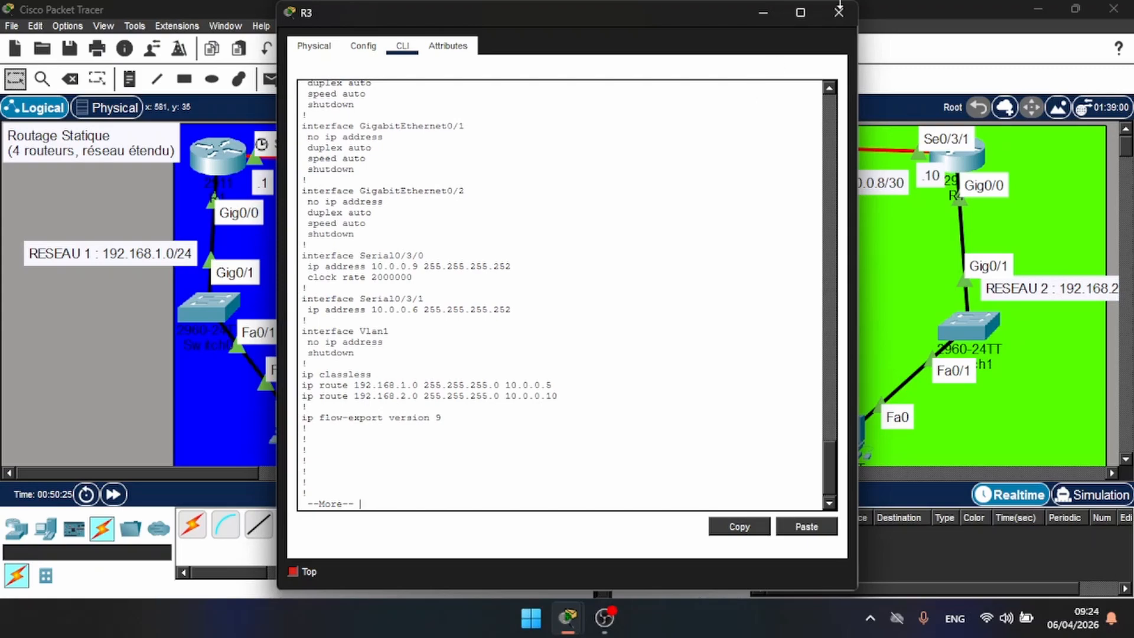
left_click(839, 12)
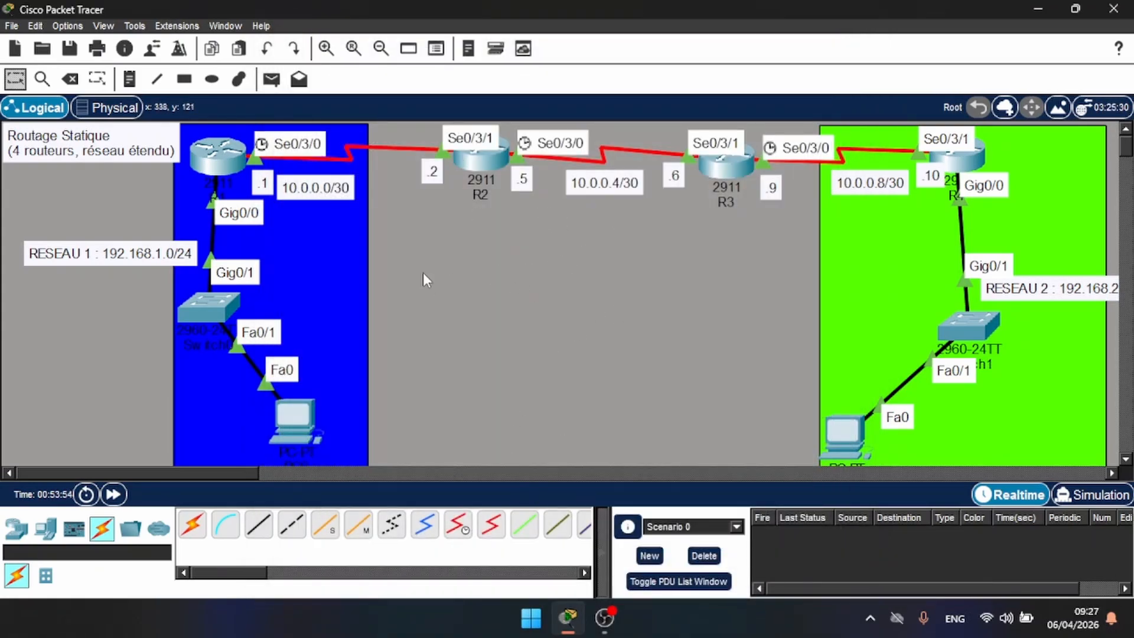
Send simple PDUs from R2 to R3 and from PC0 to PC1 to test connectivity.
left_click(271, 80)
left_click(486, 158)
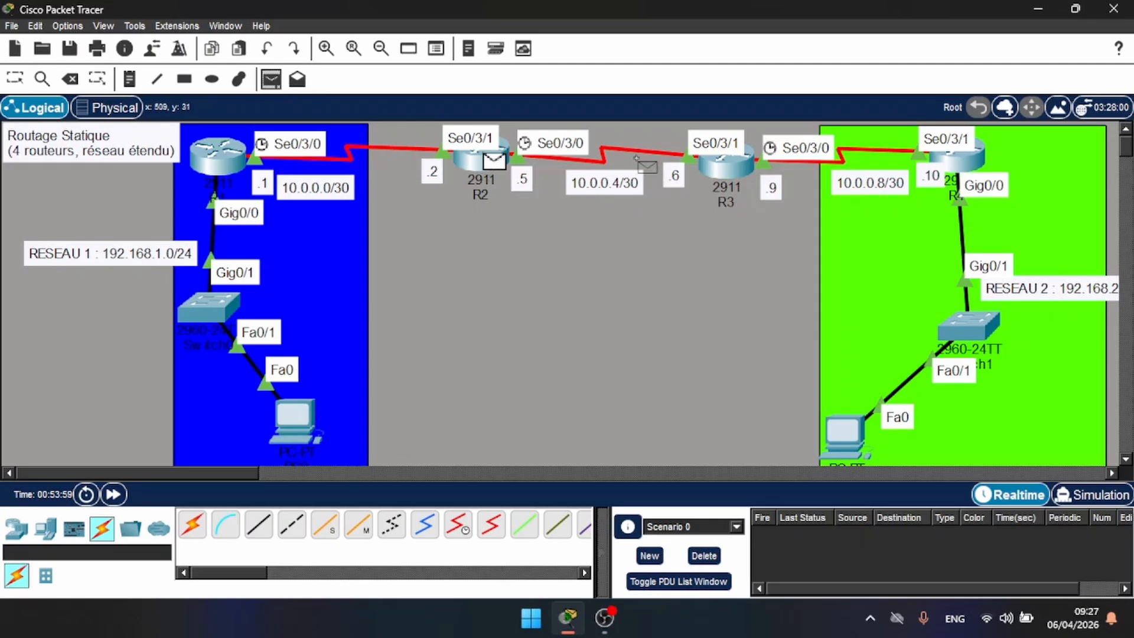
left_click(719, 169)
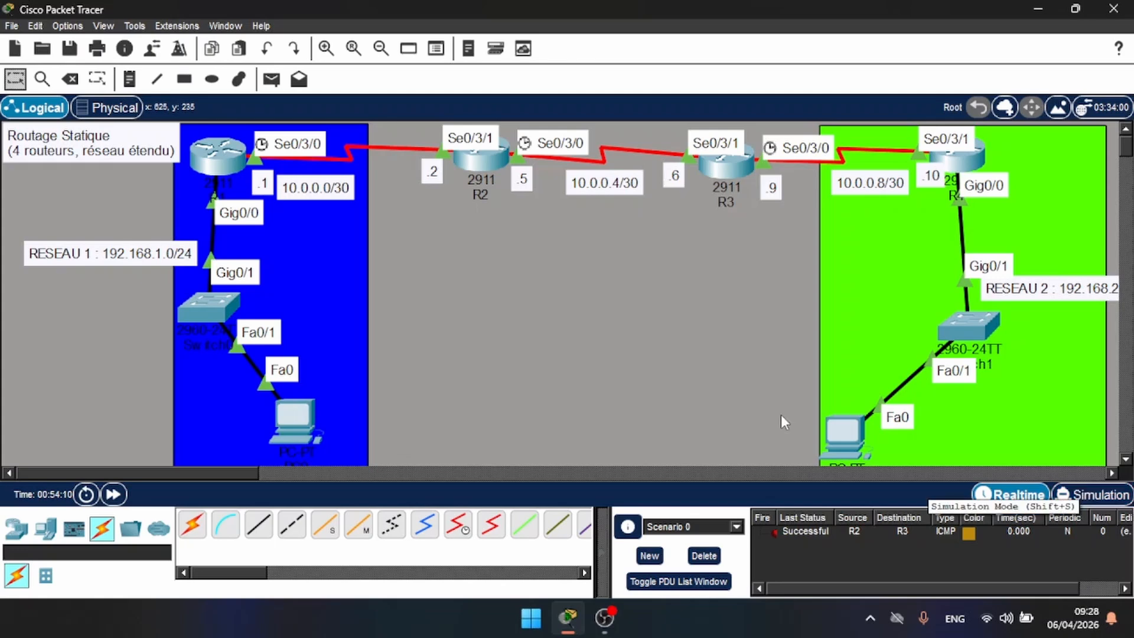
left_click(271, 79)
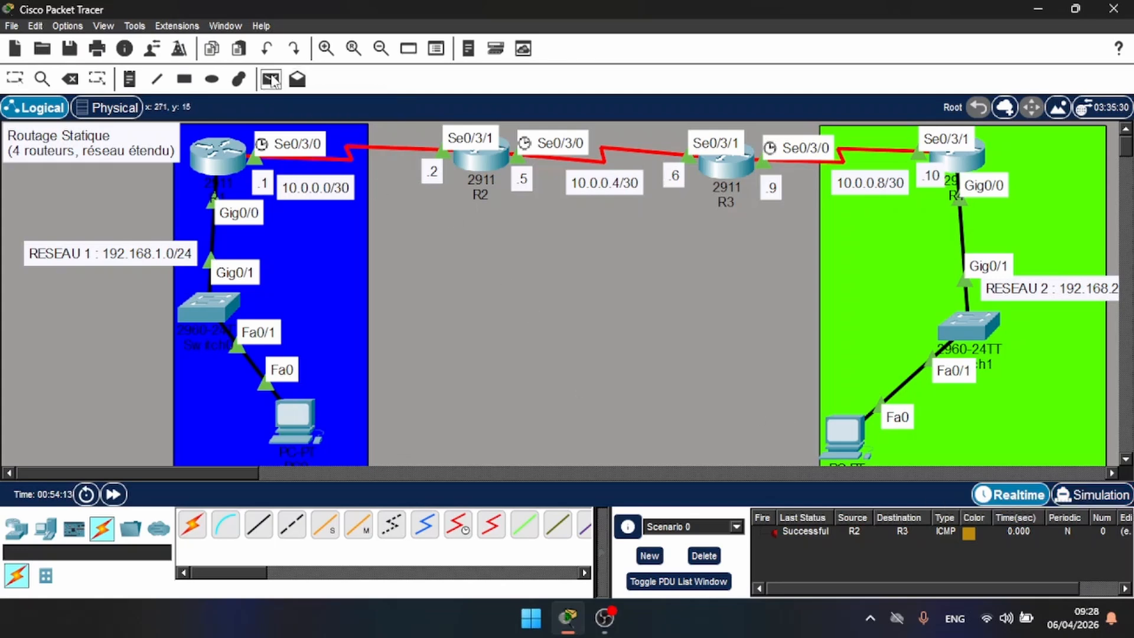
left_click(295, 434)
left_click(845, 434)
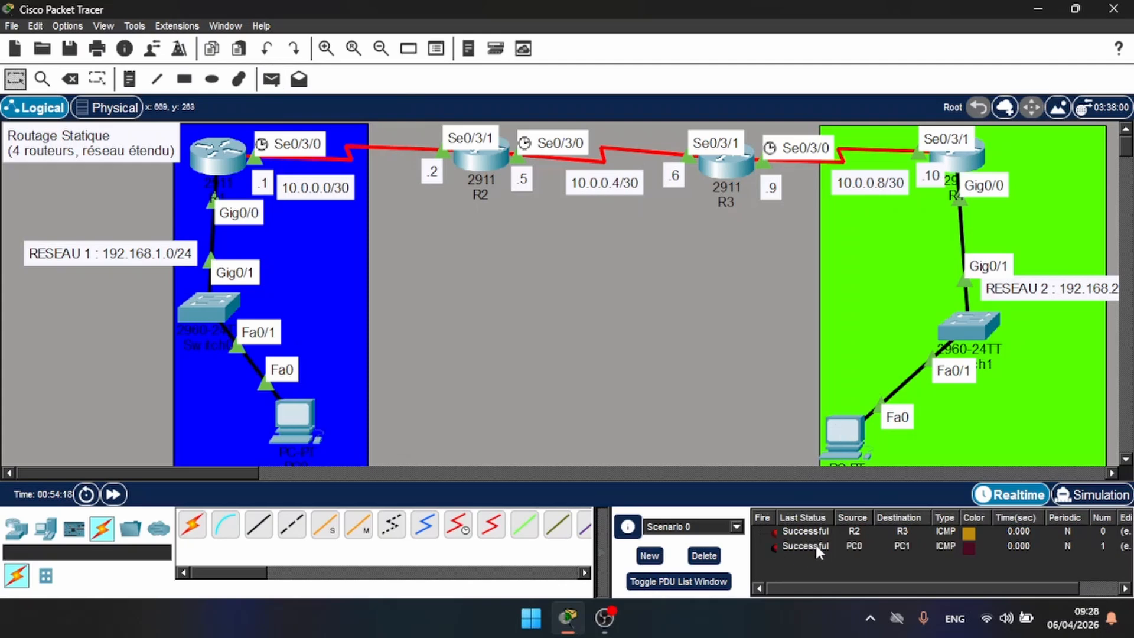
Switch to Simulation mode, delete the scenario's PDUs and add a simple PDU from PC0 to PC1.
left_click(1086, 497)
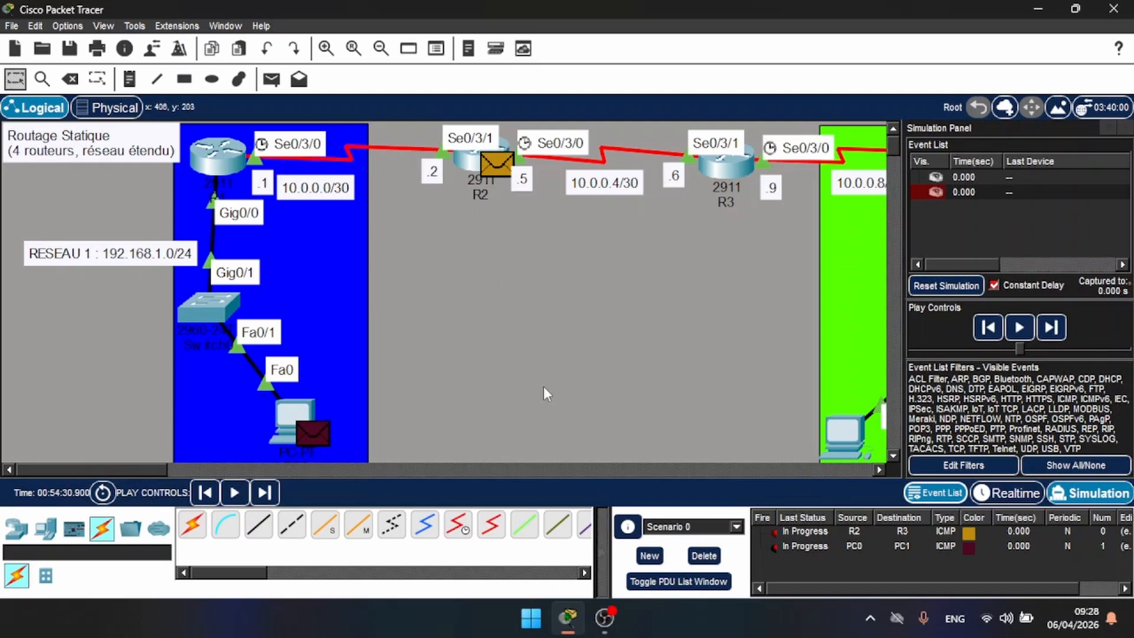
left_click(694, 565)
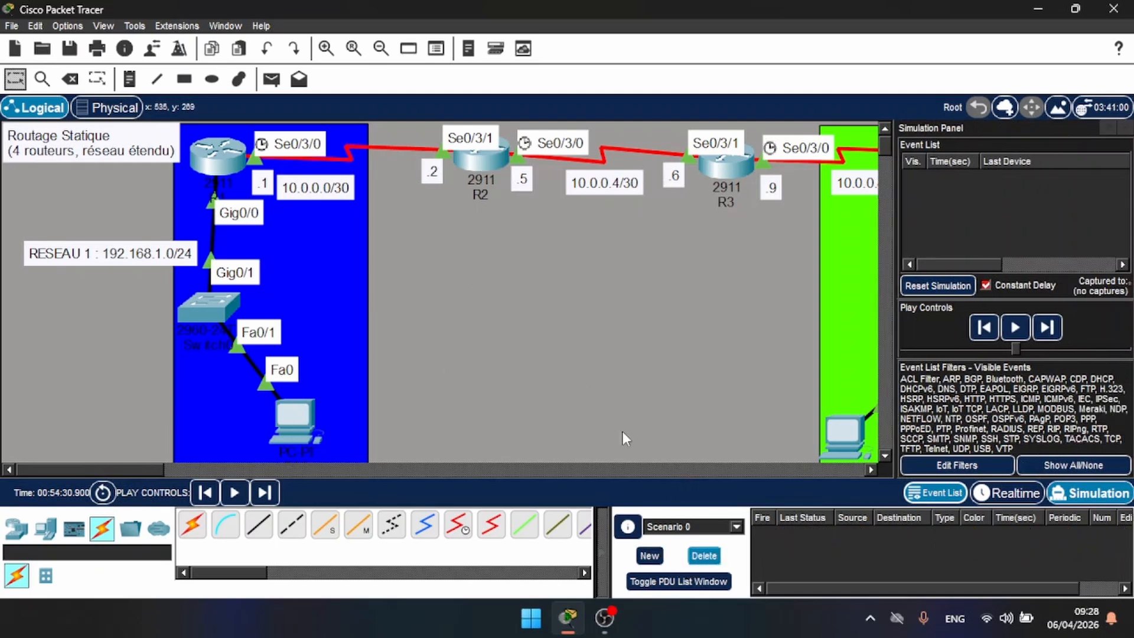
left_click(271, 83)
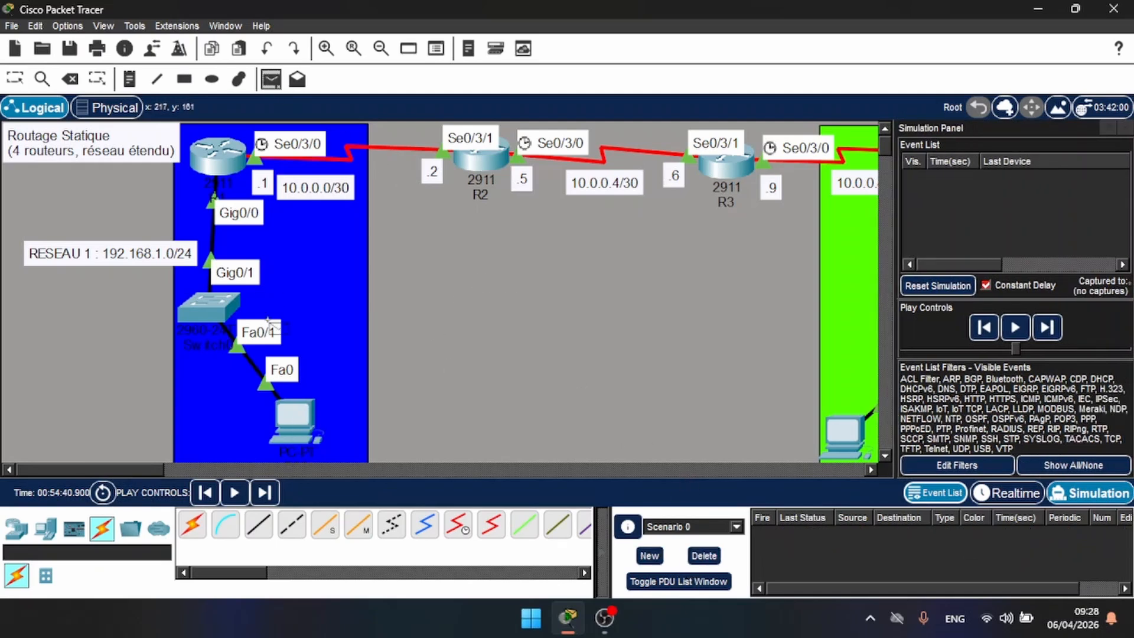
left_click(278, 417)
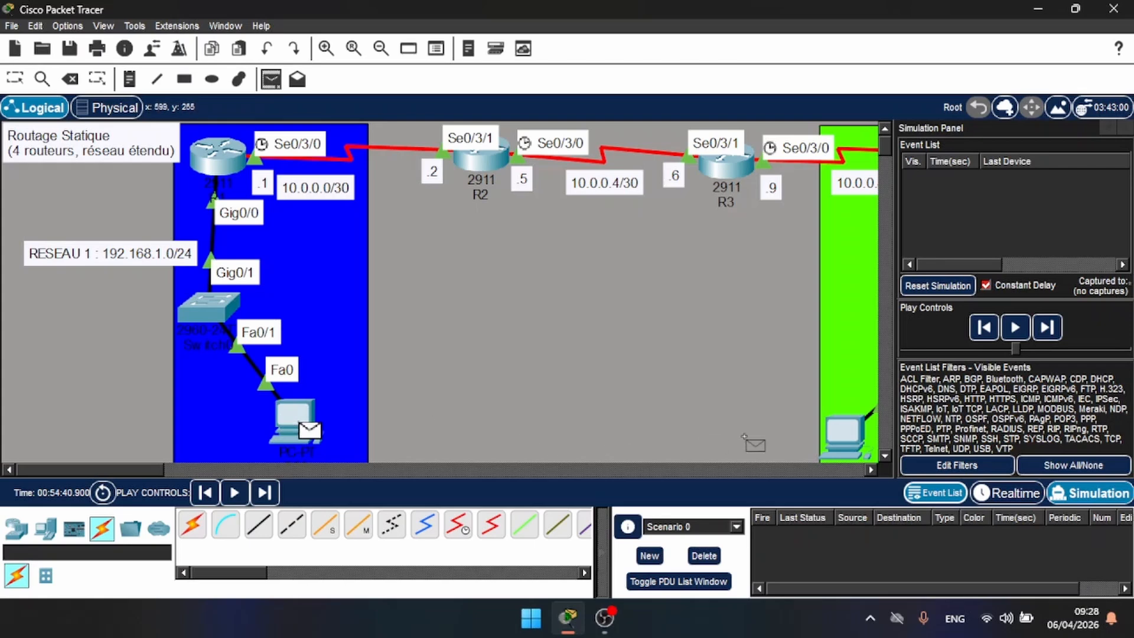
left_click(839, 432)
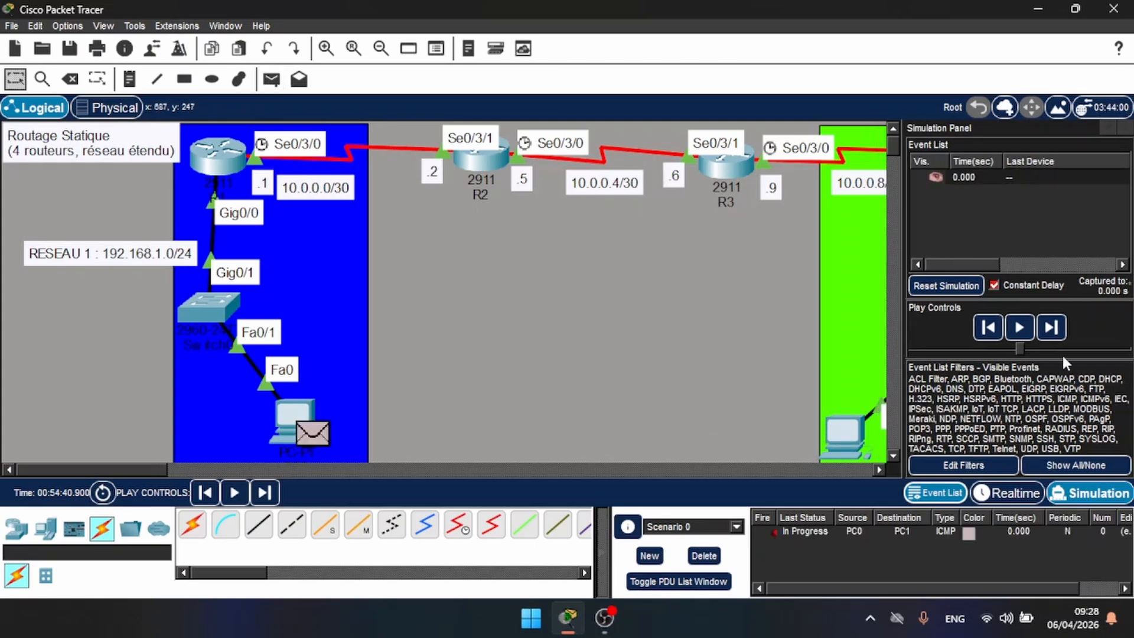
Play the PC0-to-PC1 simulation, detach the Simulation Panel over the workspace, and pause playback after the reply's return trip.
left_click(1021, 331)
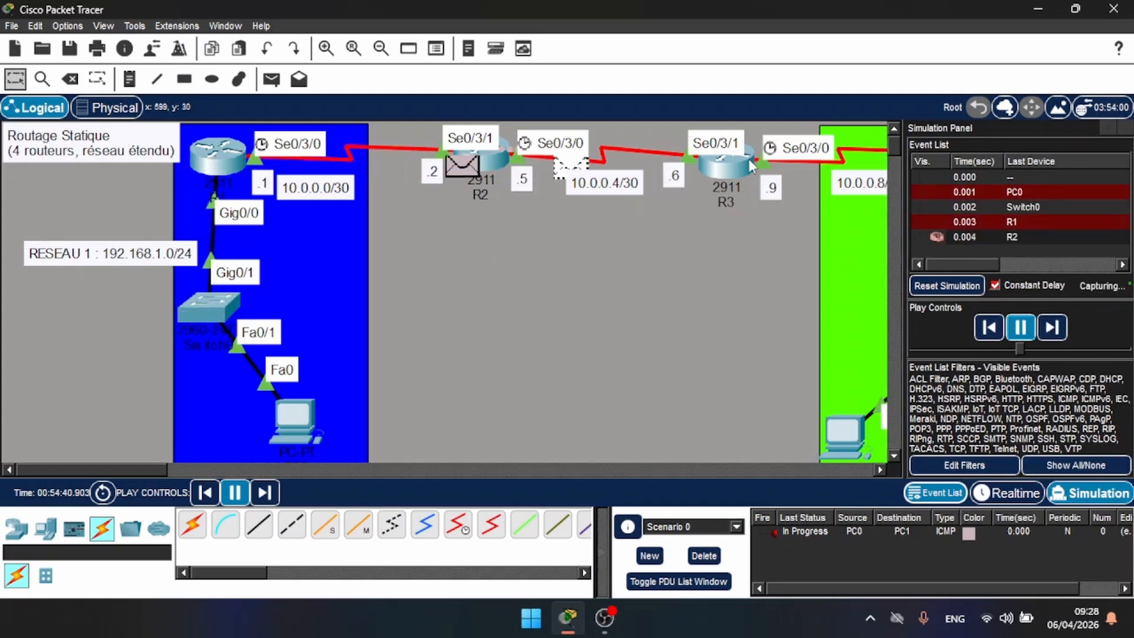
left_click_drag(994, 128, 600, 199)
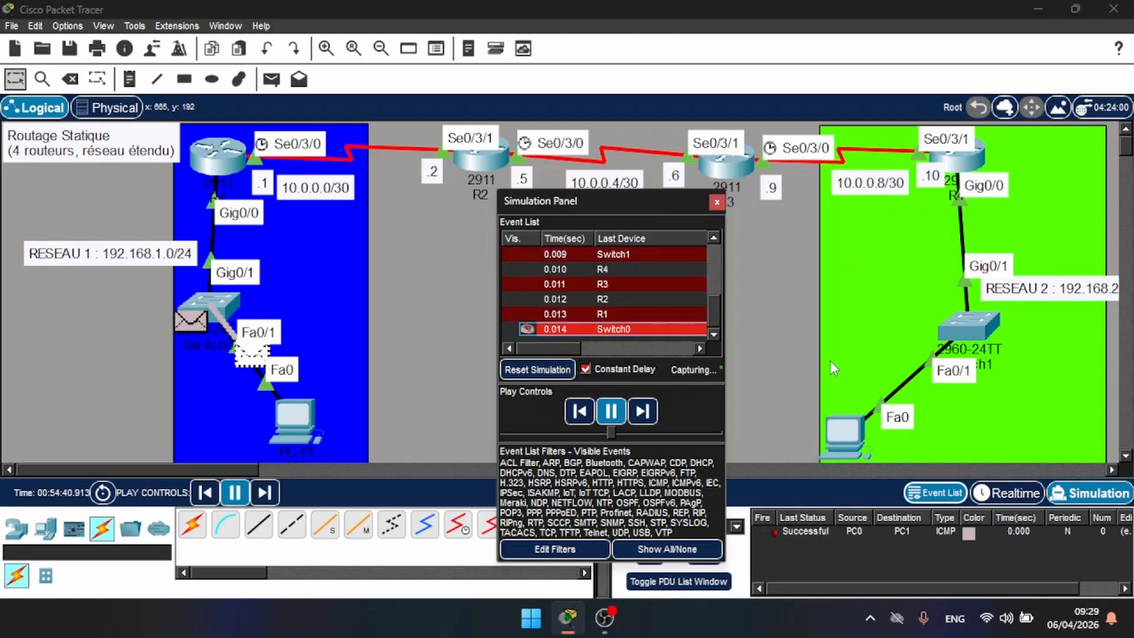
left_click(604, 415)
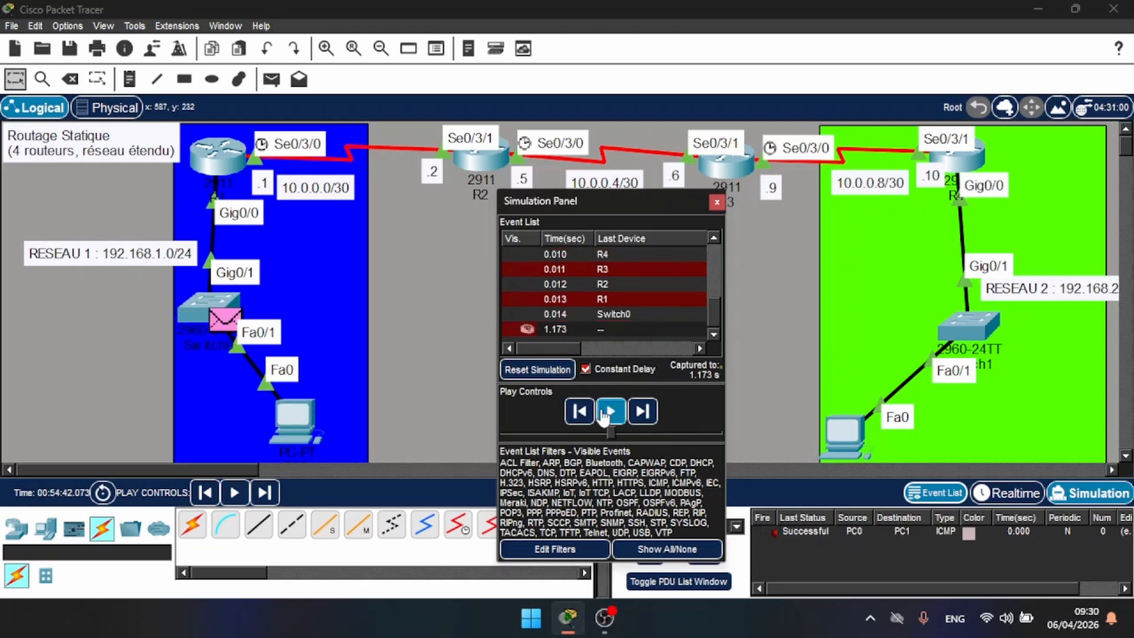